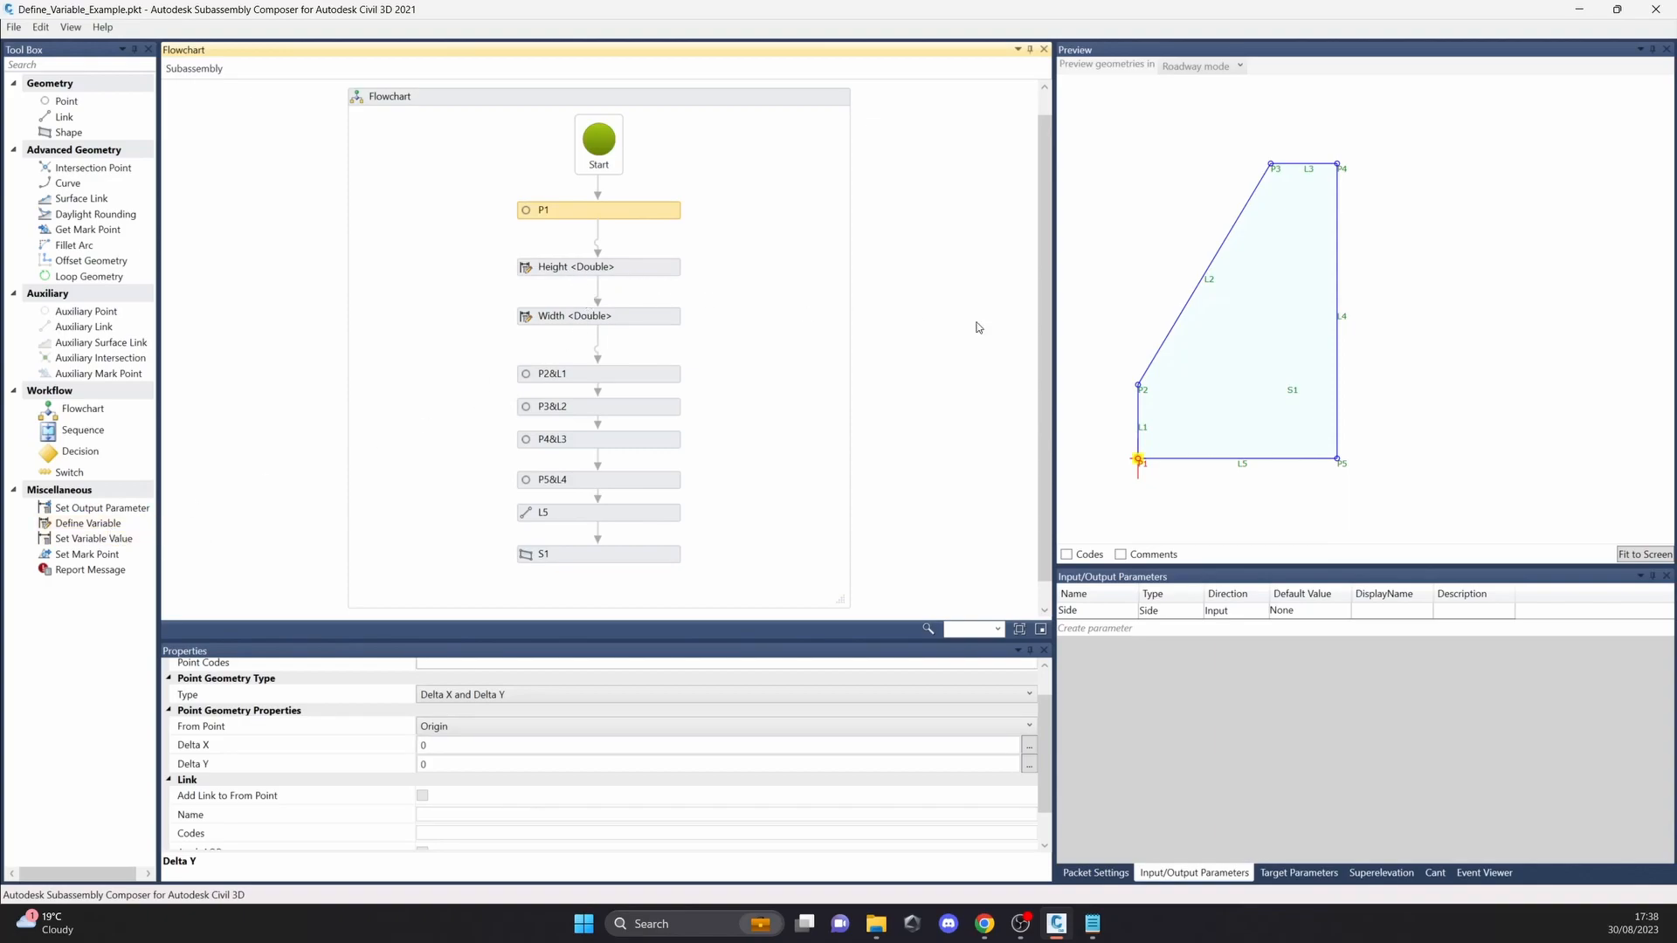
# Step: Examine the name, variable type and default value of the Height and Width variables
pyautogui.click(1260, 383)
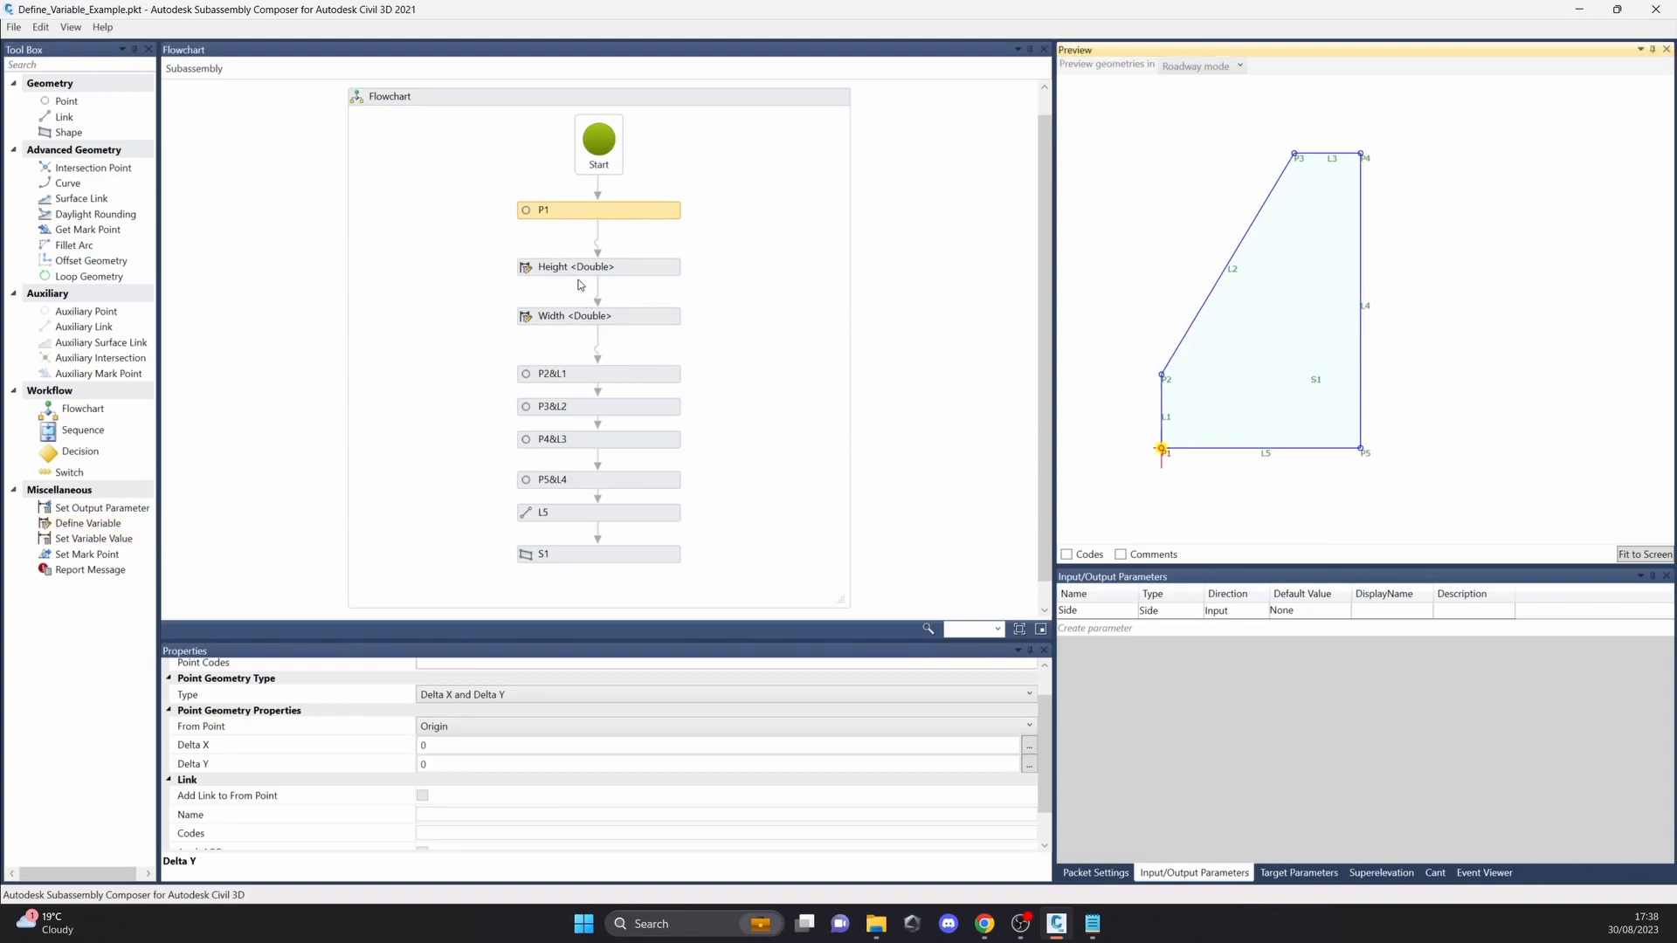
pyautogui.click(661, 275)
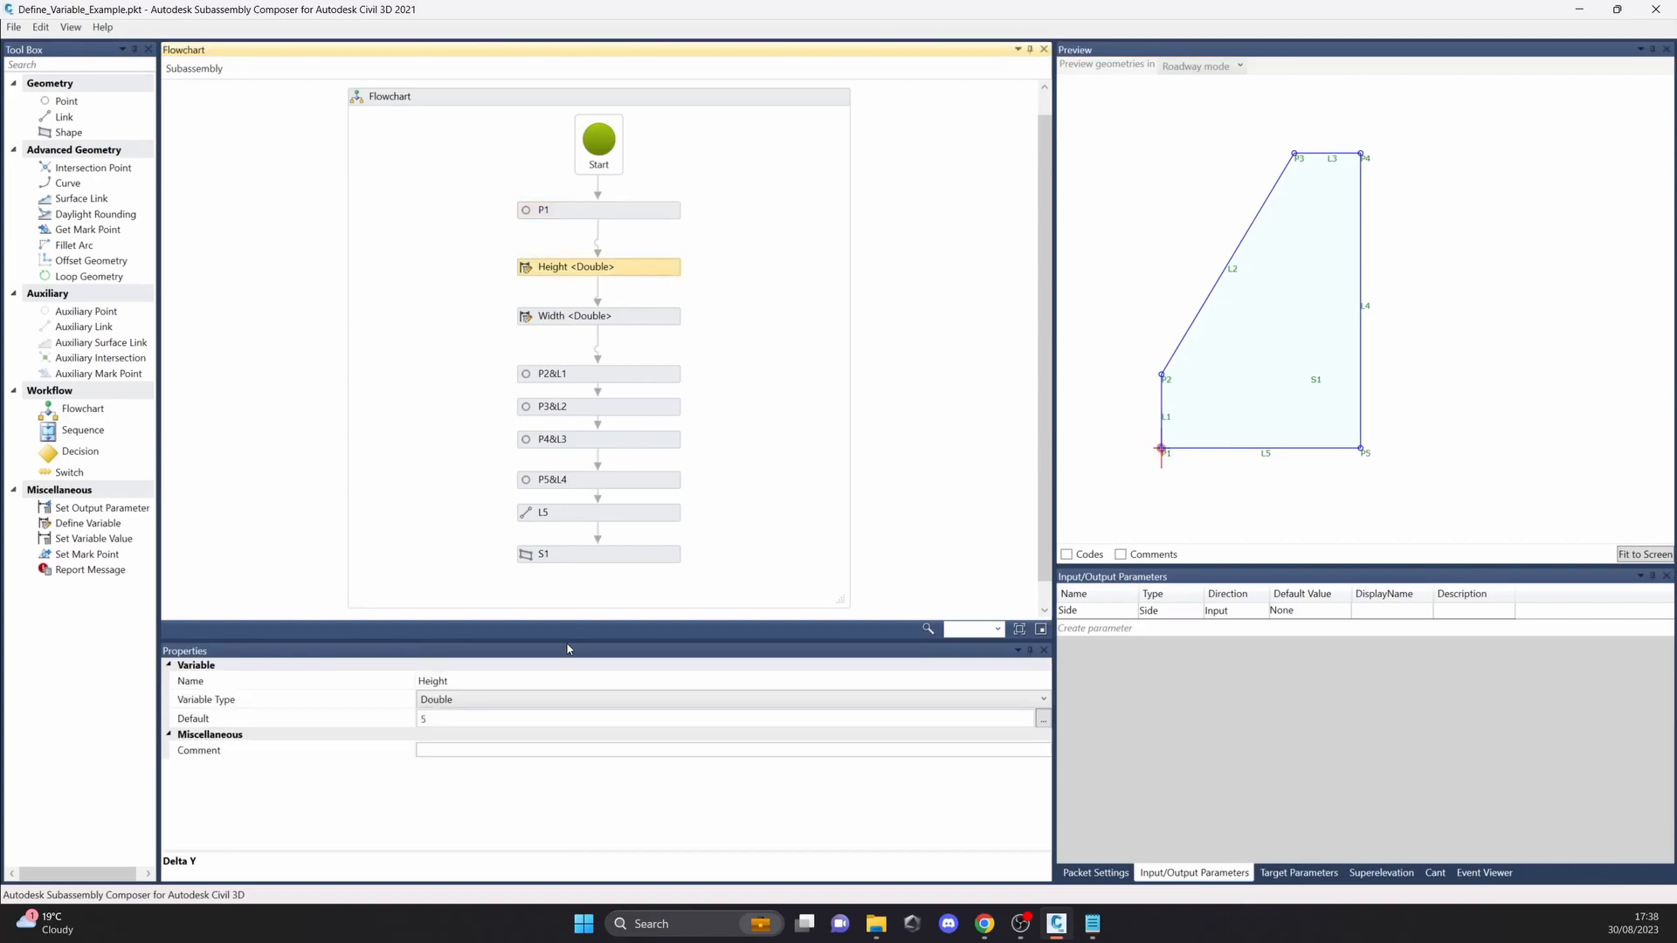
pyautogui.click(475, 681)
pyautogui.click(627, 323)
pyautogui.click(486, 683)
pyautogui.moveTo(485, 683); pyautogui.dragTo(381, 683)
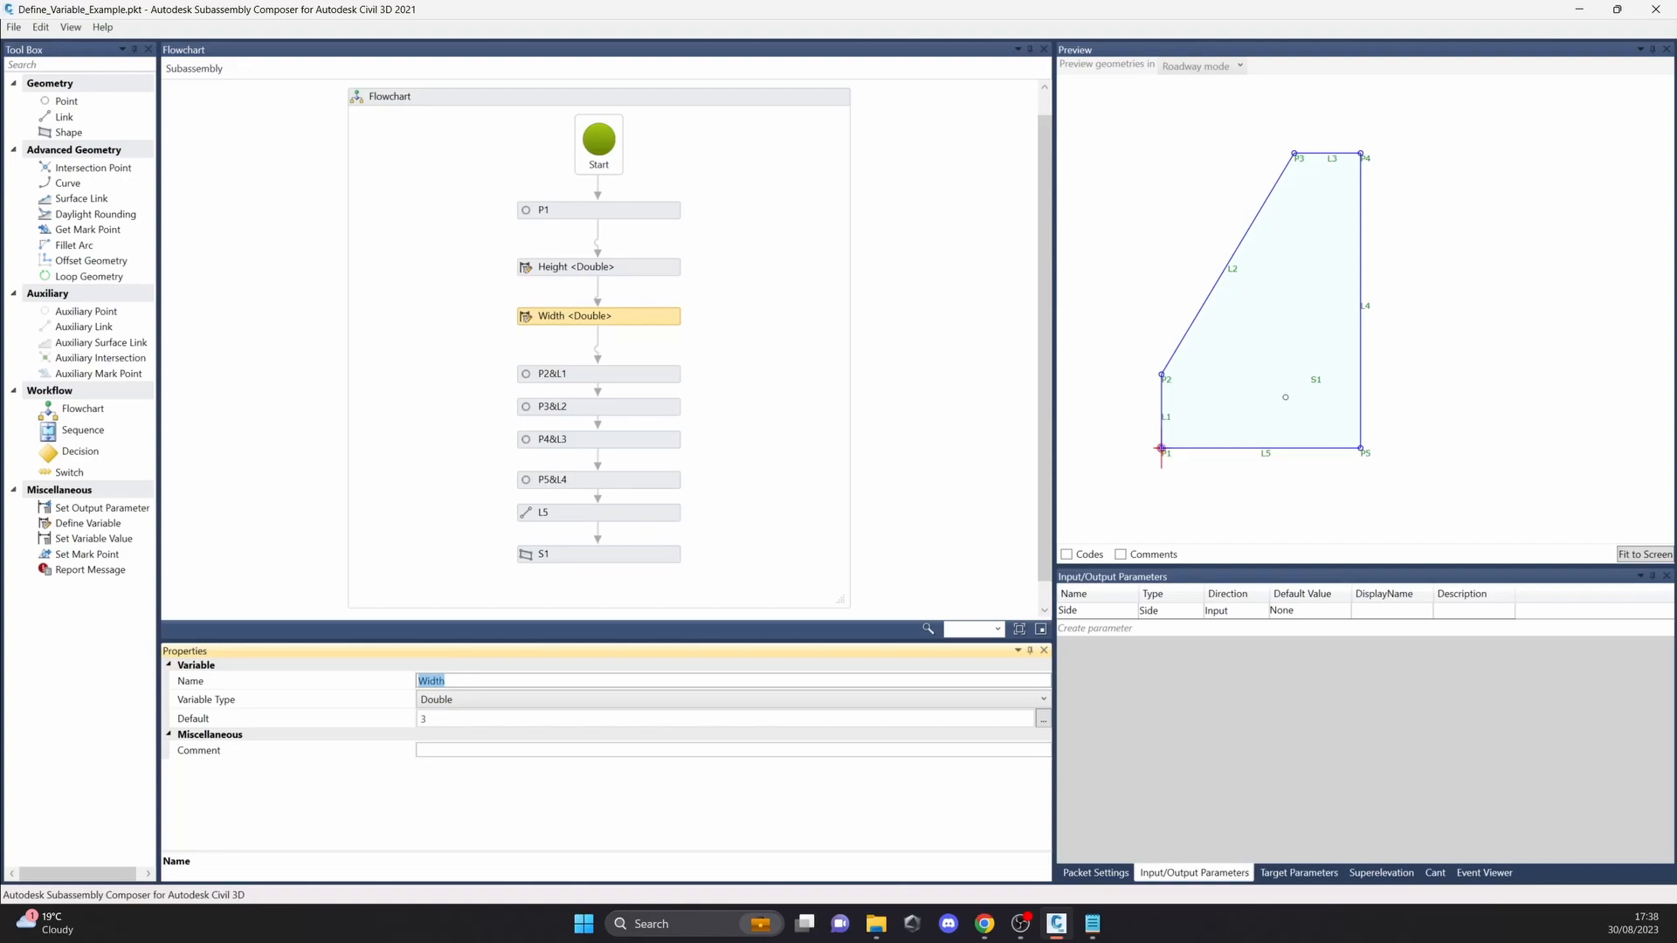
pyautogui.click(640, 271)
pyautogui.click(637, 321)
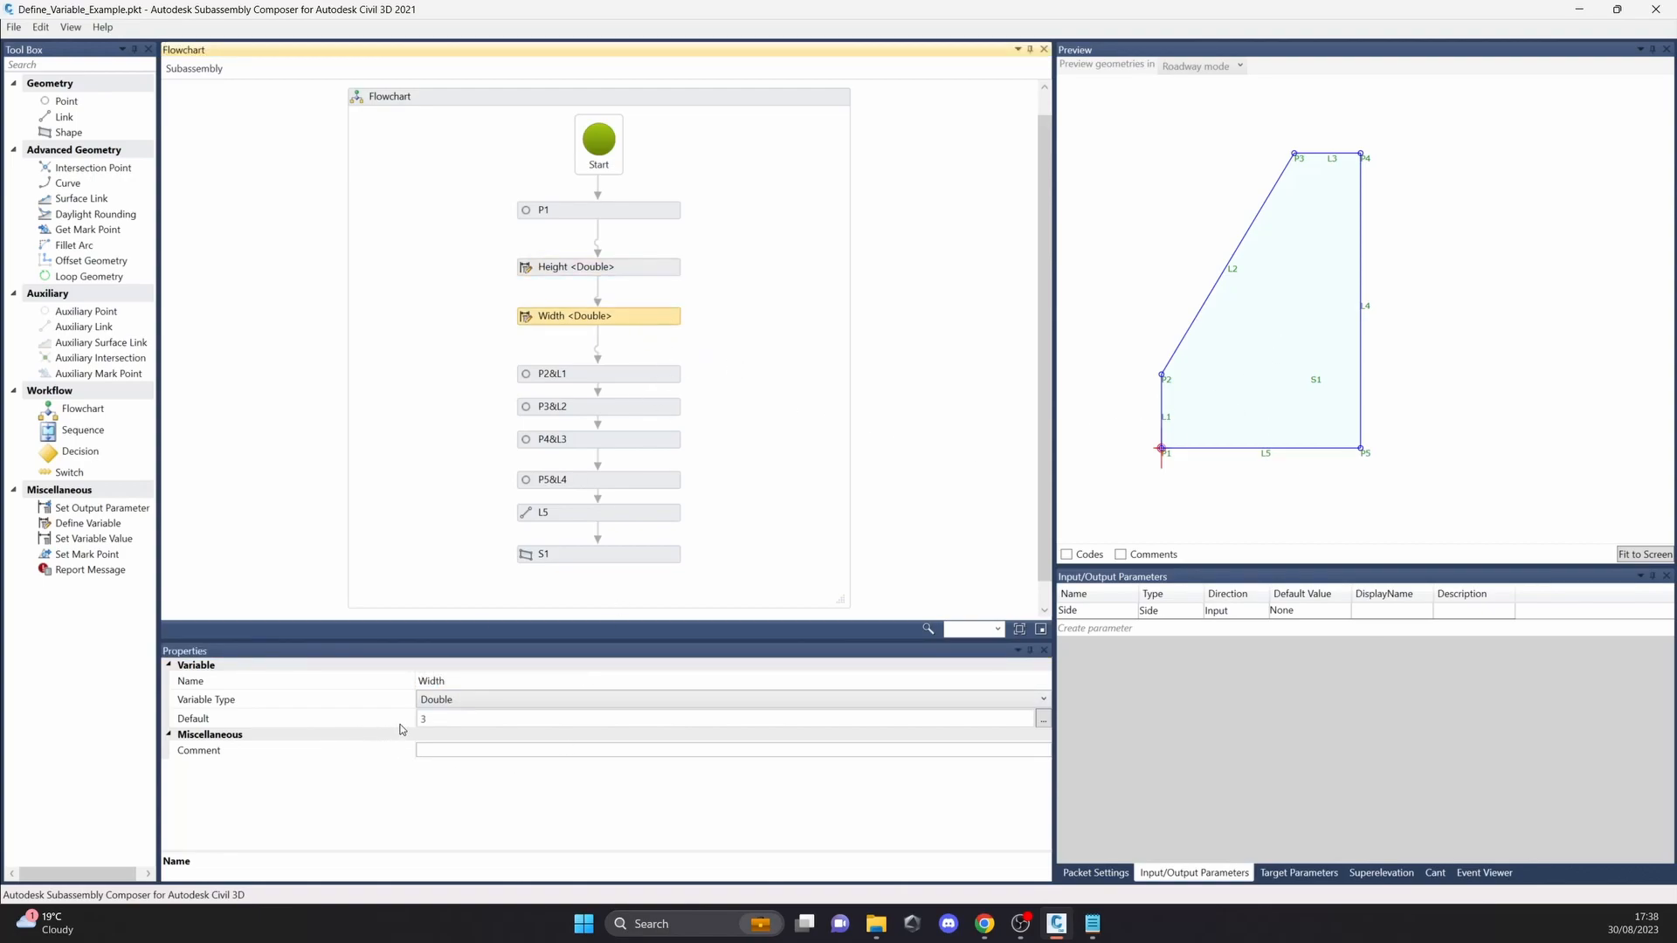
pyautogui.click(451, 722)
pyautogui.click(631, 270)
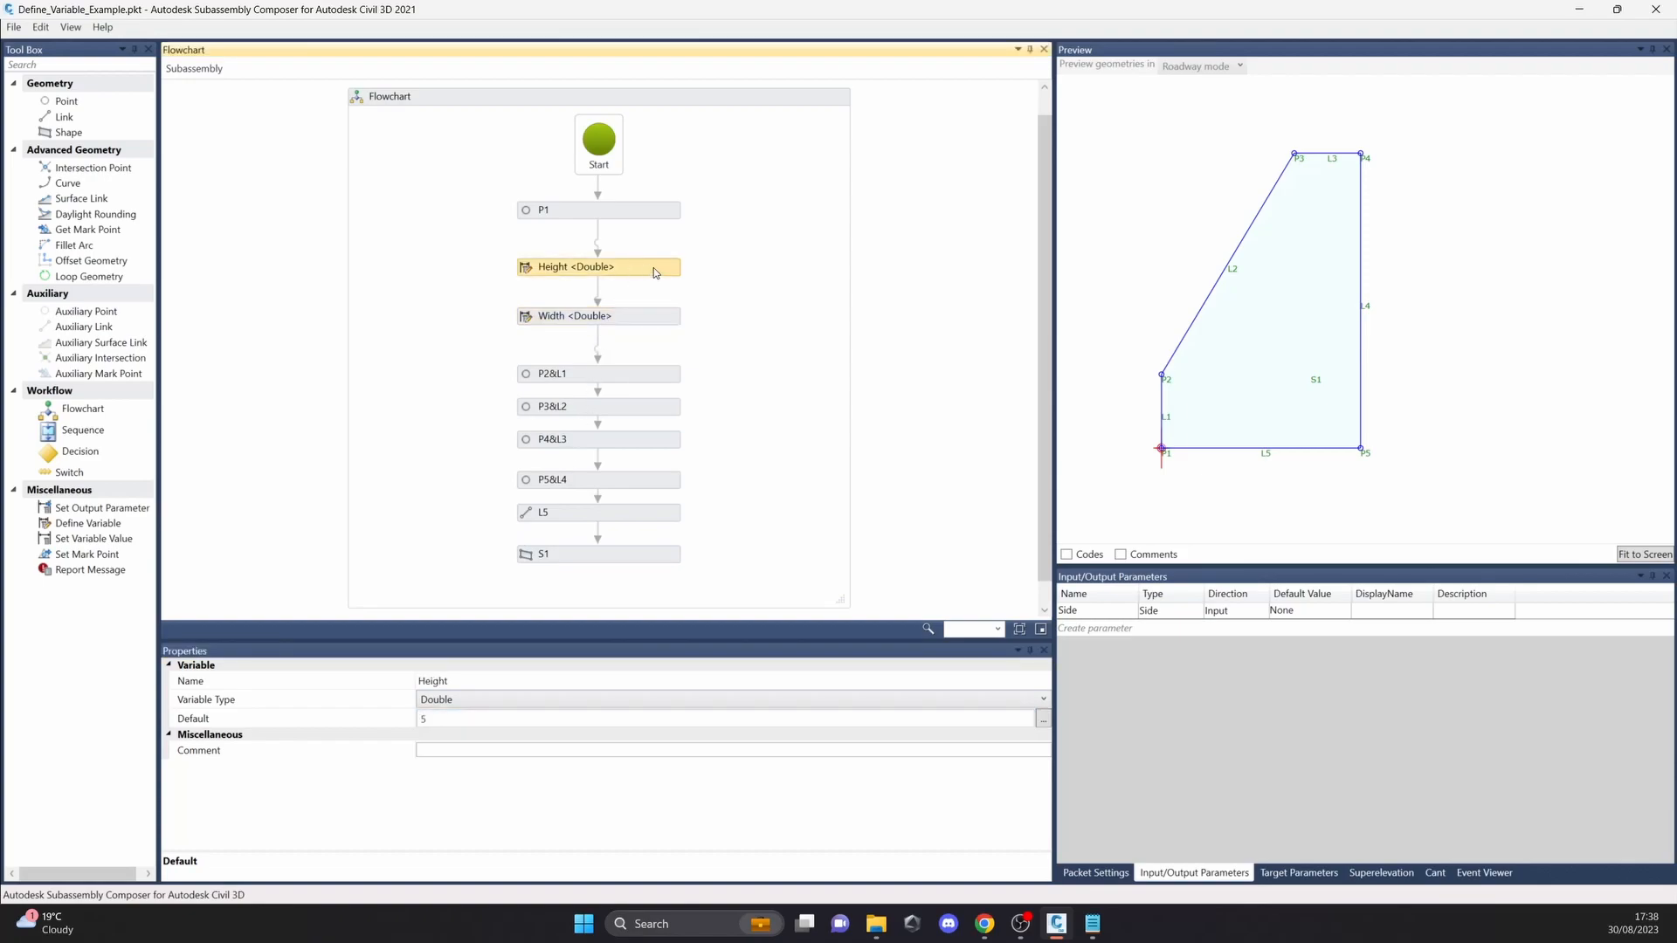
# Step: Examine the properties of P2&L1, P3&L2 and P4&L3, focusing on the Delta Y expression of P2
pyautogui.click(645, 378)
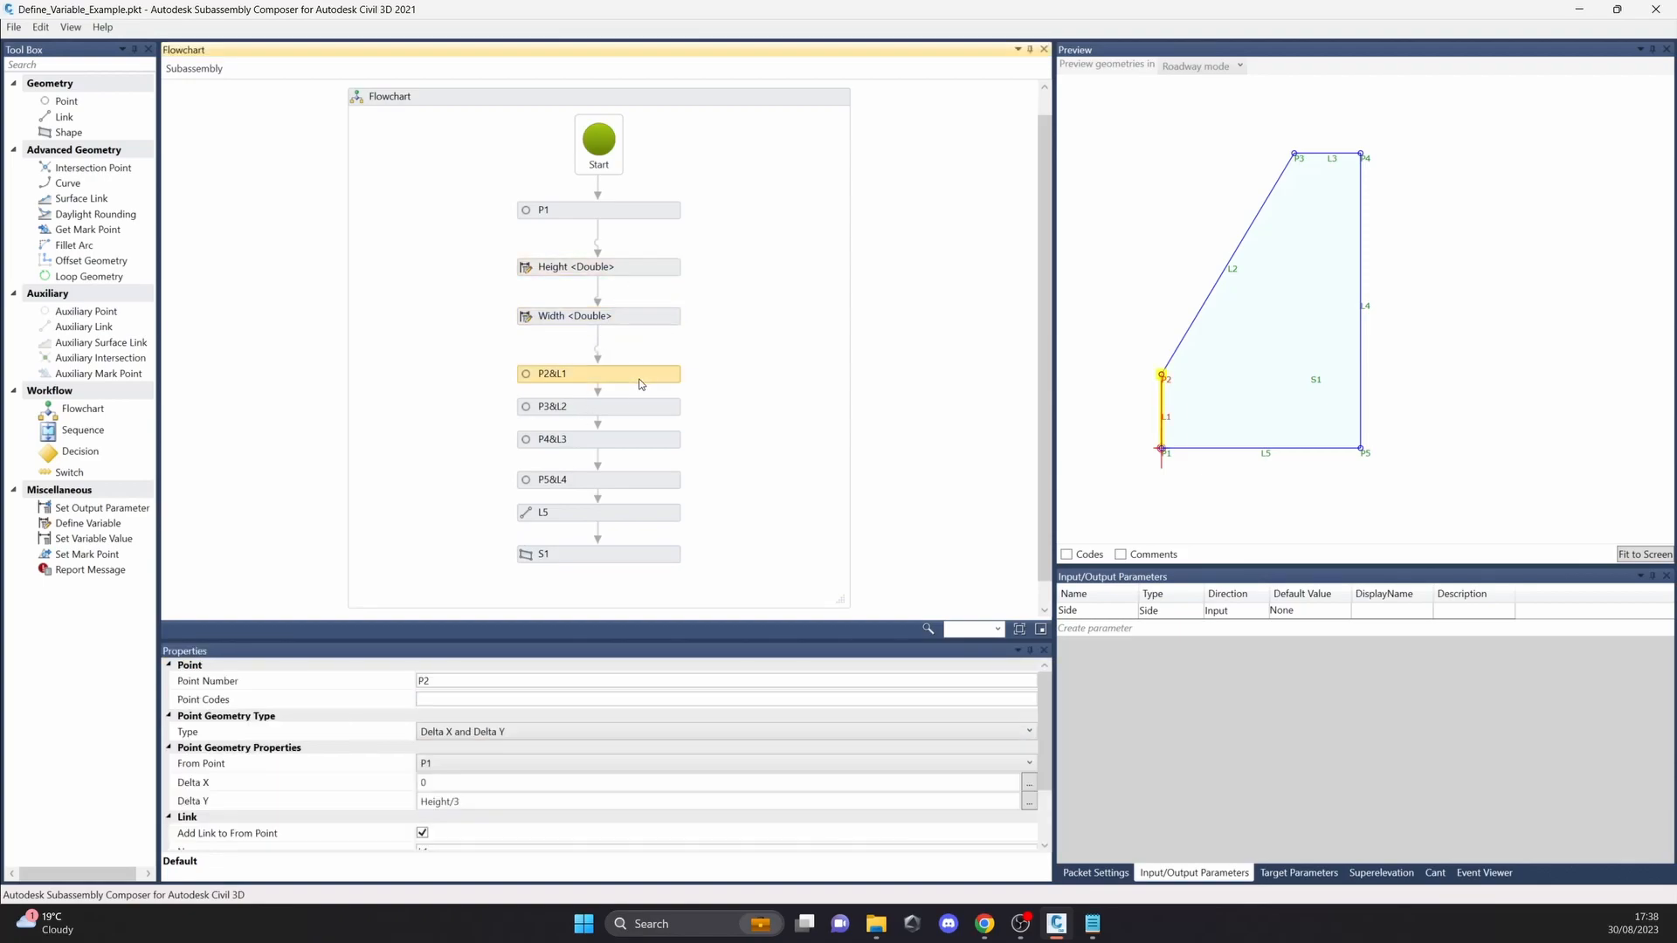
pyautogui.click(647, 408)
pyautogui.click(646, 436)
pyautogui.click(633, 375)
pyautogui.click(446, 805)
pyautogui.doubleClick(447, 805)
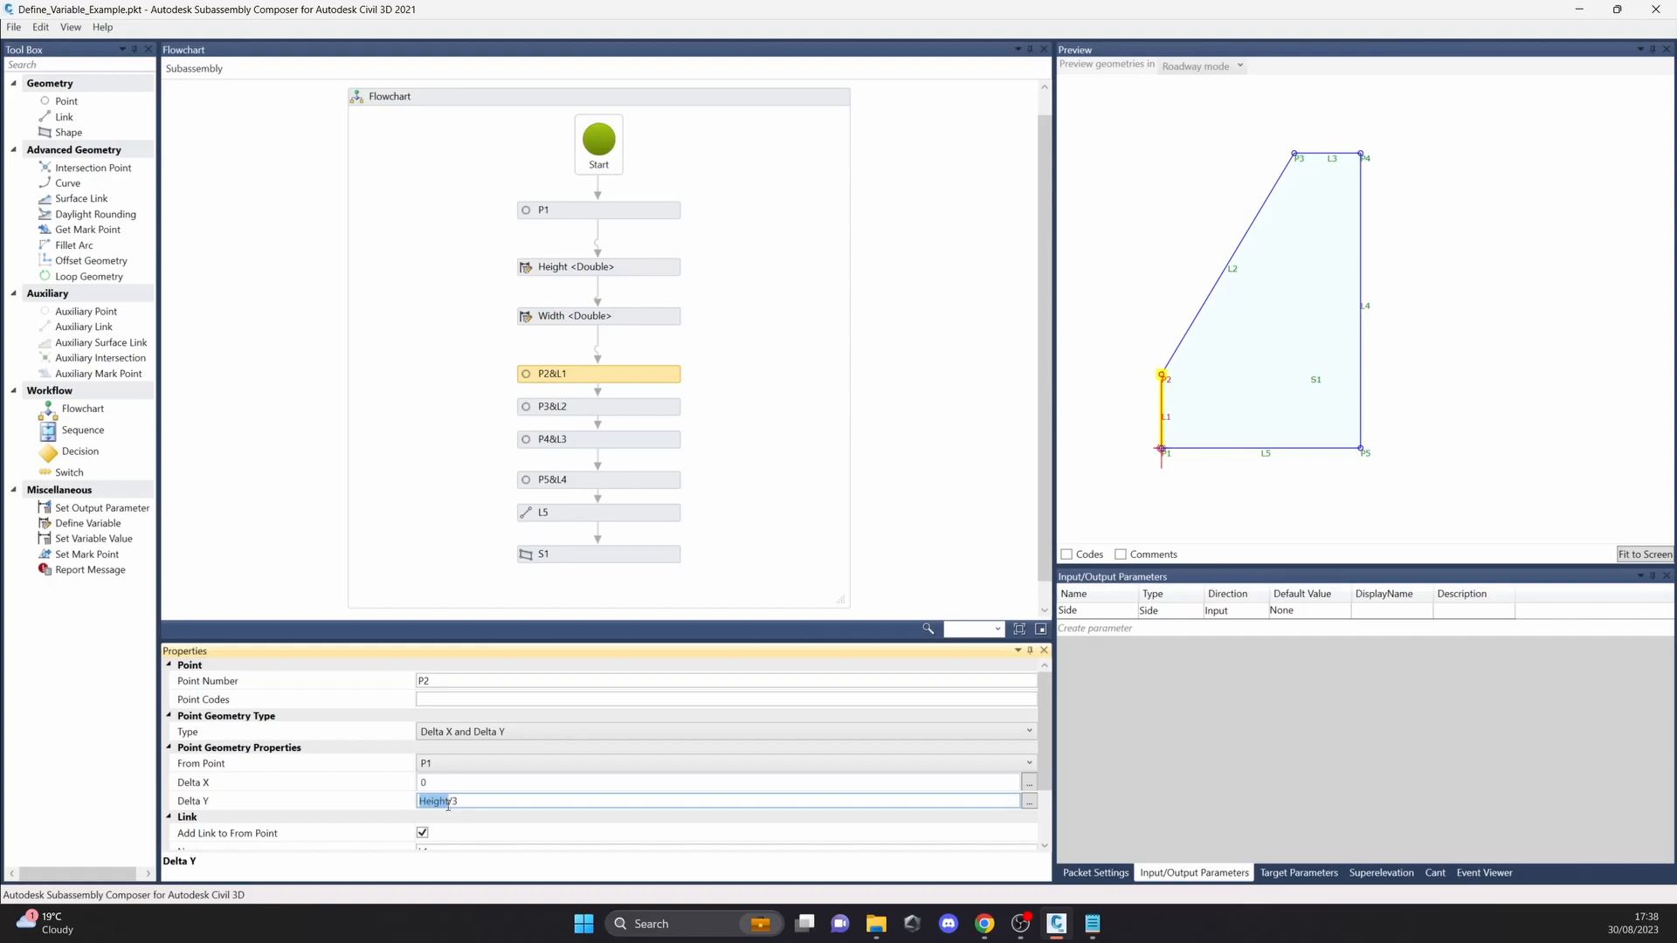
pyautogui.moveTo(460, 803); pyautogui.dragTo(450, 804)
# Step: Examine the properties of P3&L2, P4&L3, P5&L4, link L5 and shape S1 in the flowchart
pyautogui.click(631, 407)
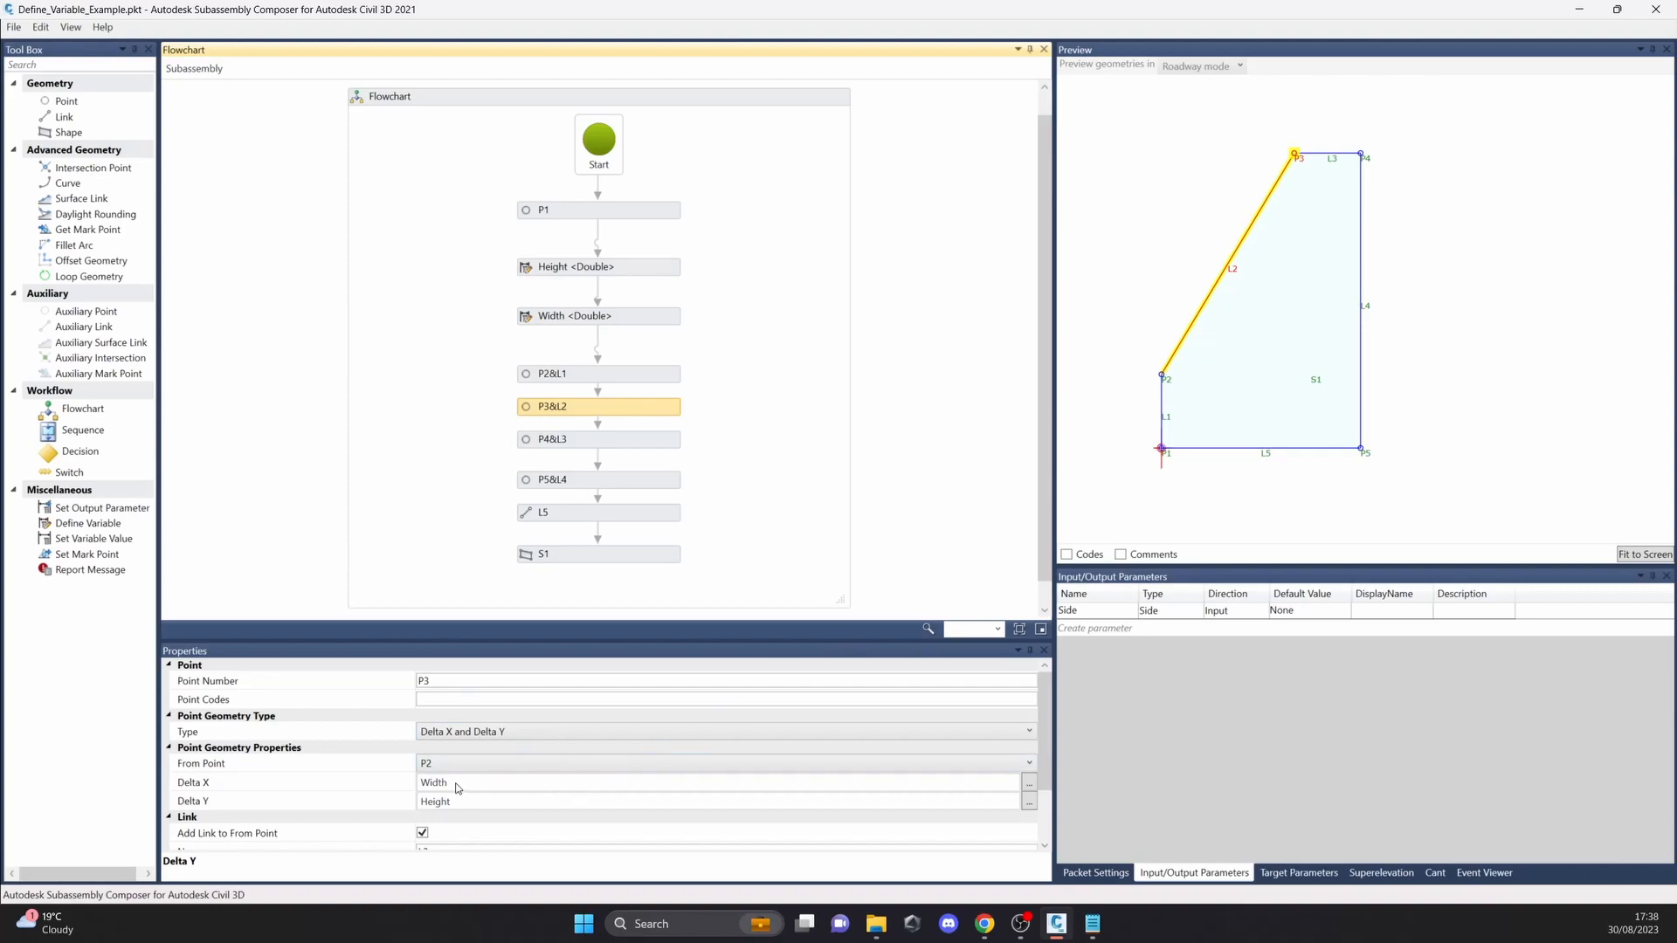
pyautogui.click(643, 434)
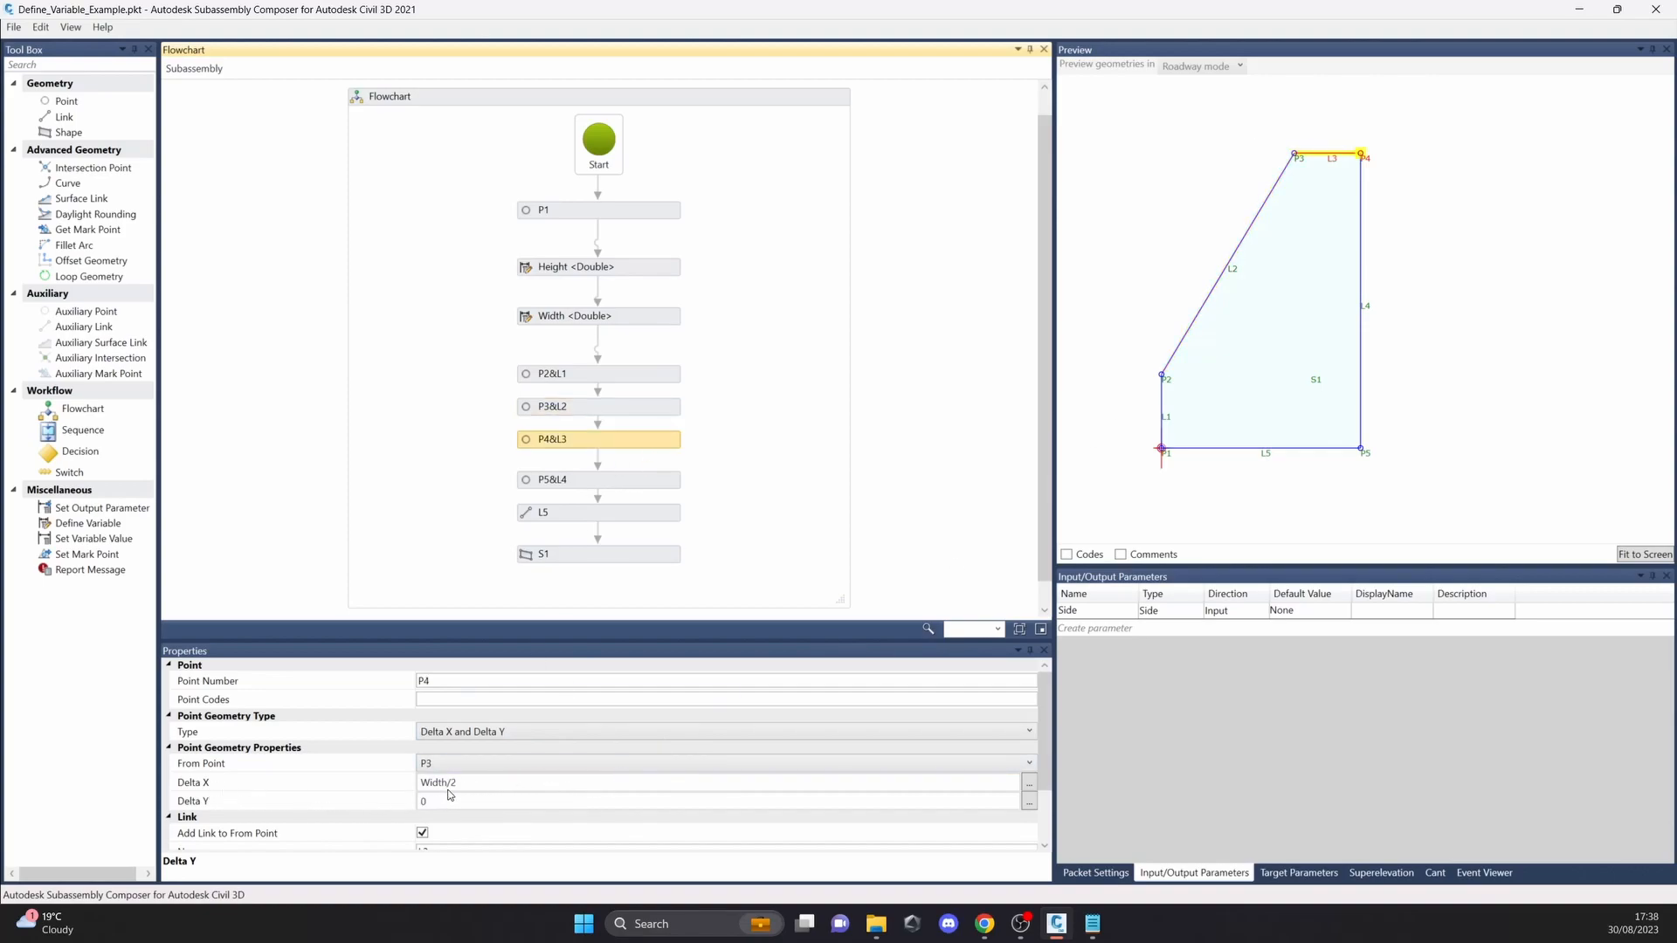
pyautogui.click(620, 480)
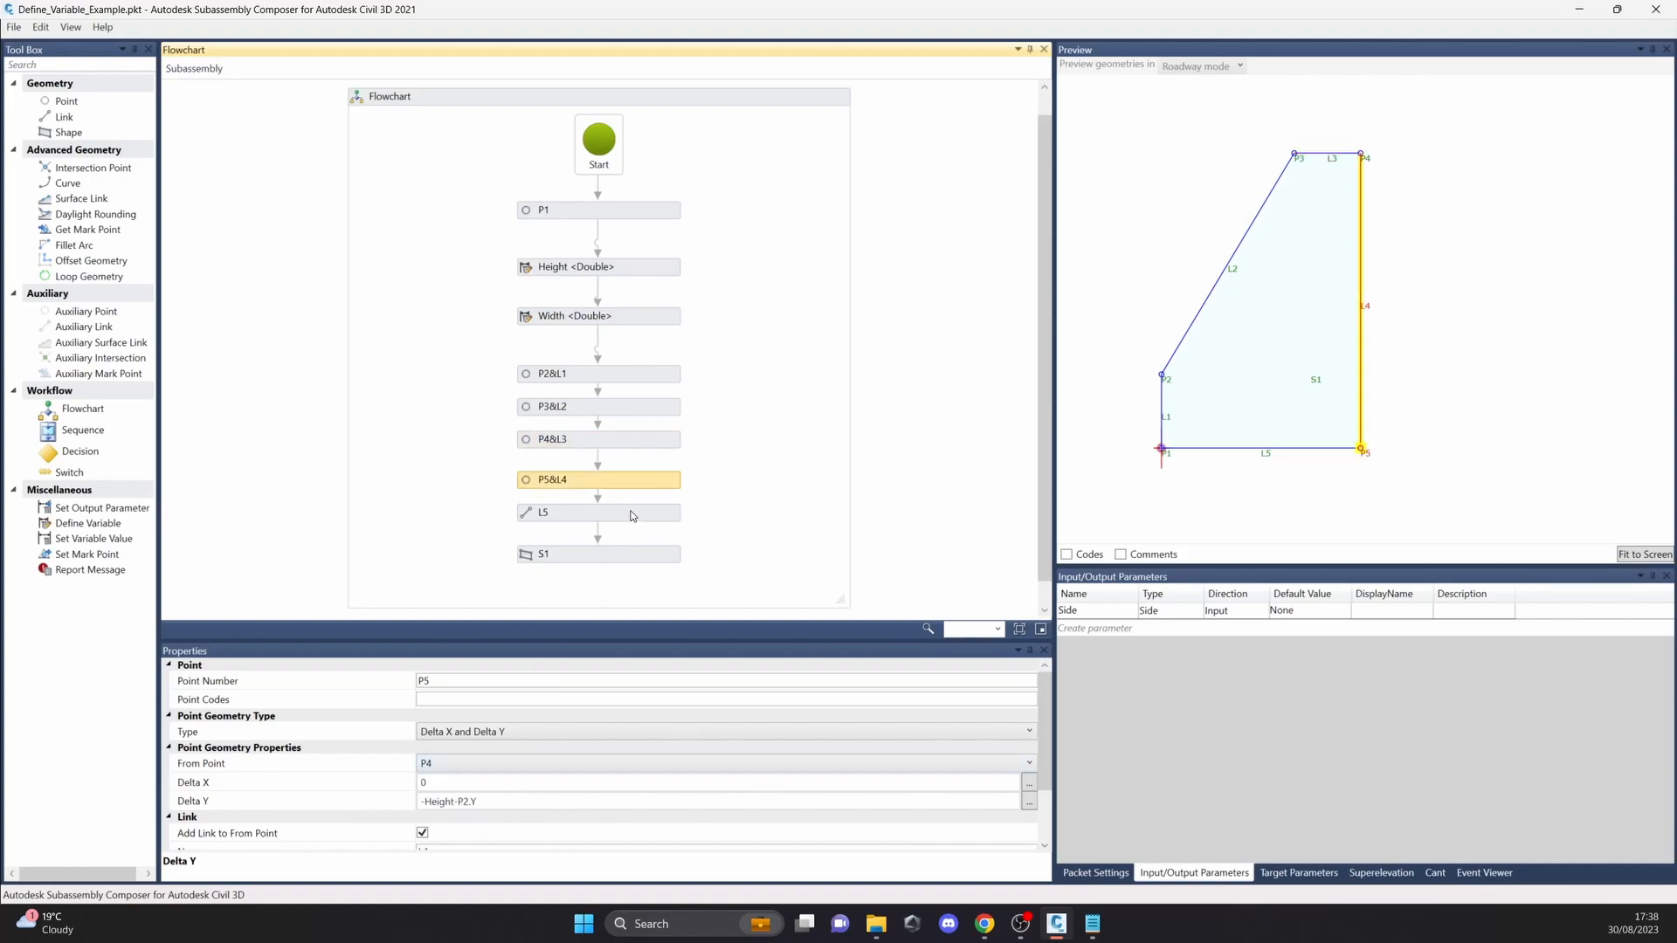
pyautogui.click(633, 516)
pyautogui.click(651, 555)
# Step: Try Height/4 and Height/2 as the Delta Y expression of point P2
pyautogui.click(642, 370)
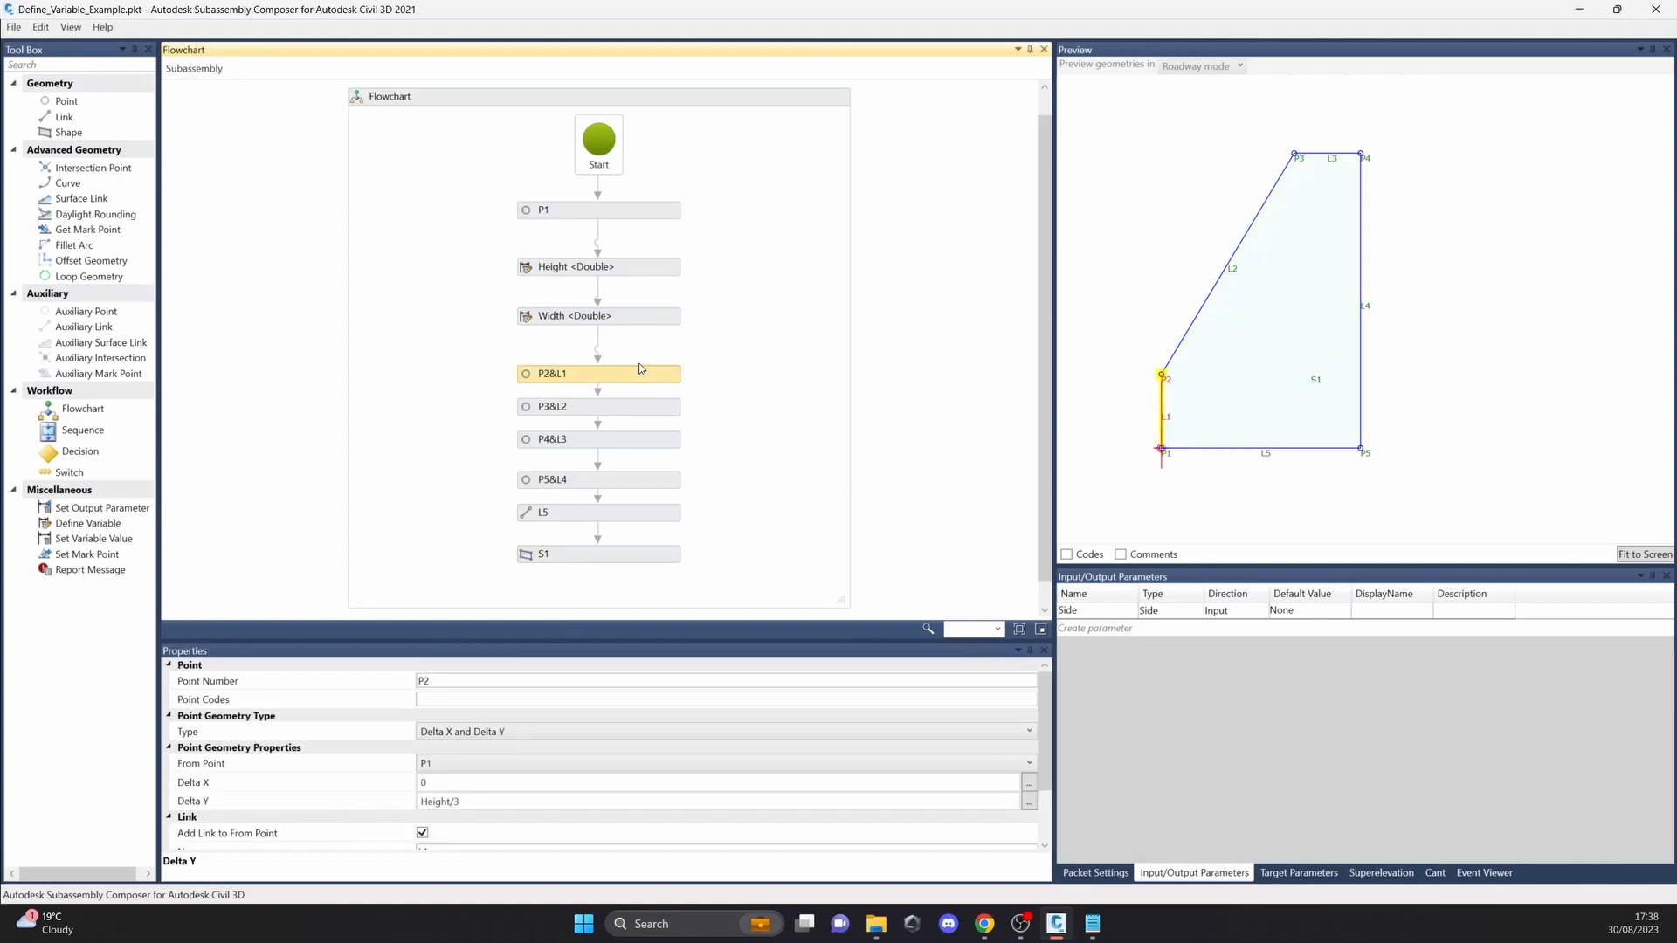
pyautogui.click(487, 802)
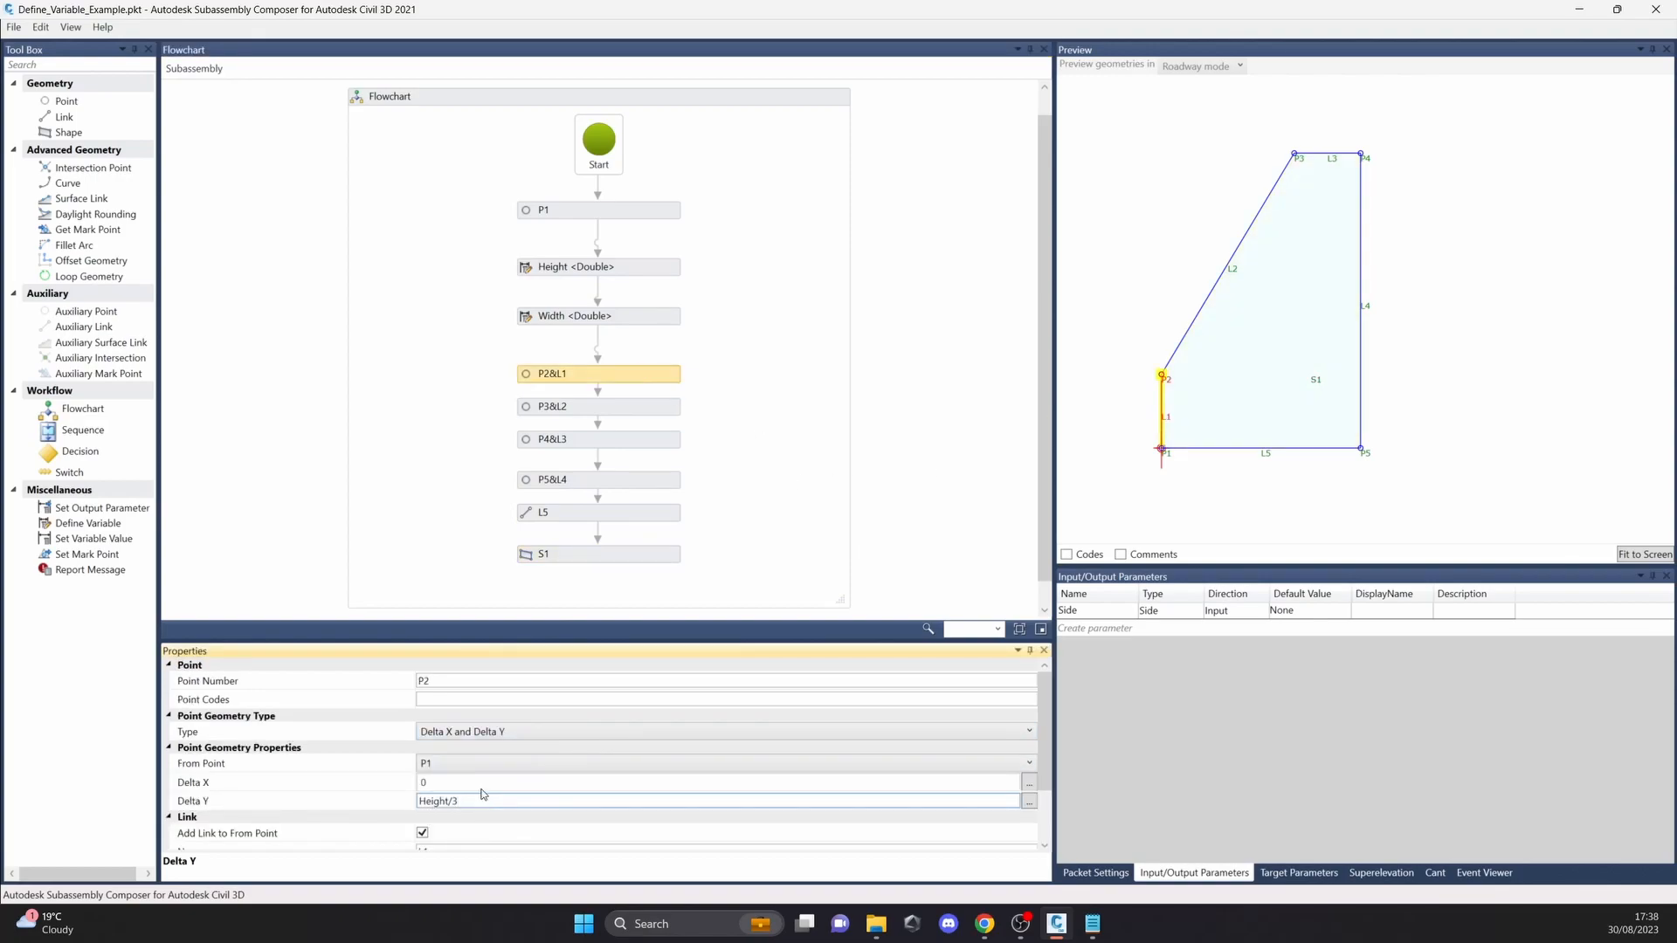
pyautogui.press('Return')
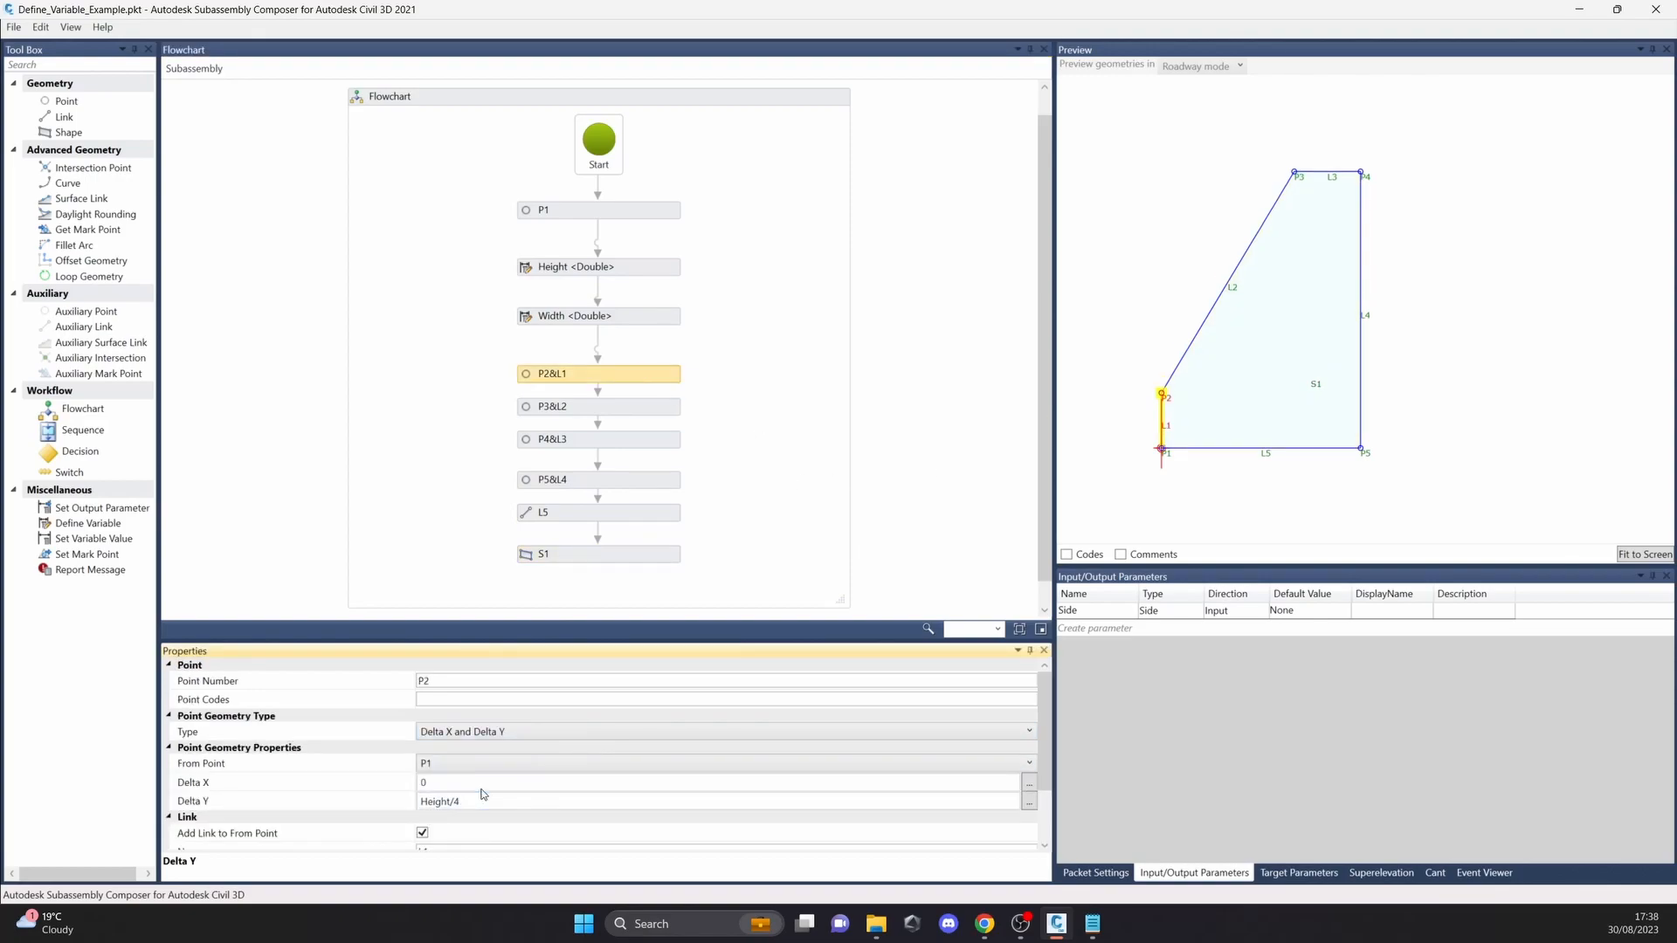
pyautogui.click(481, 801)
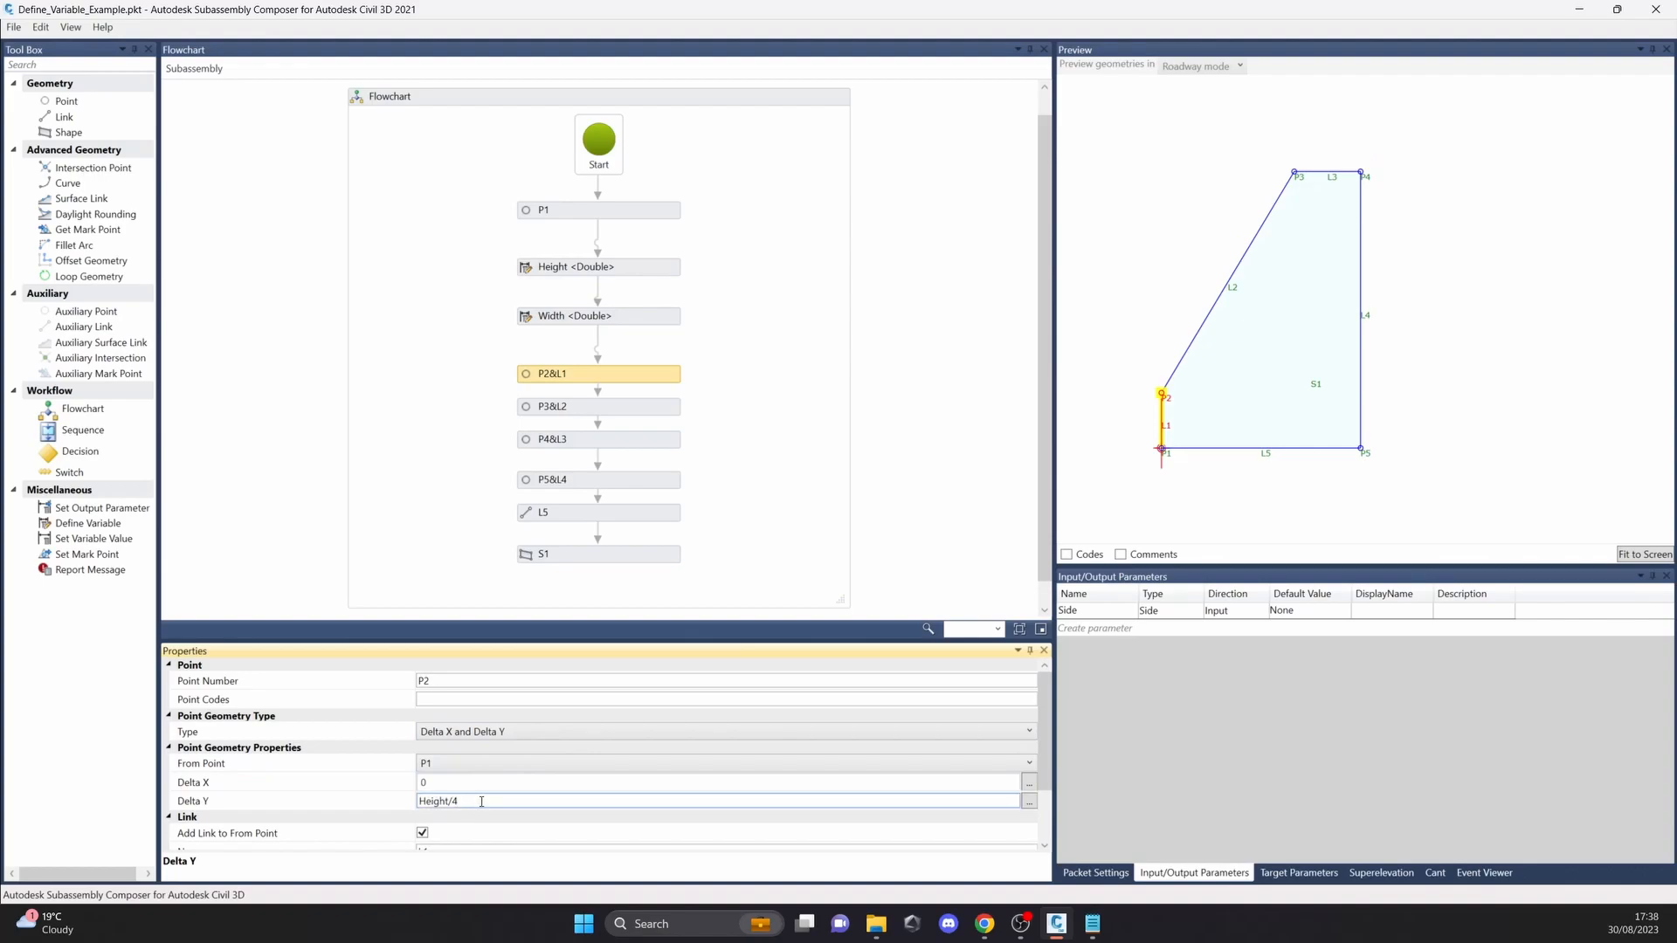
pyautogui.write('2')
pyautogui.press('Return')
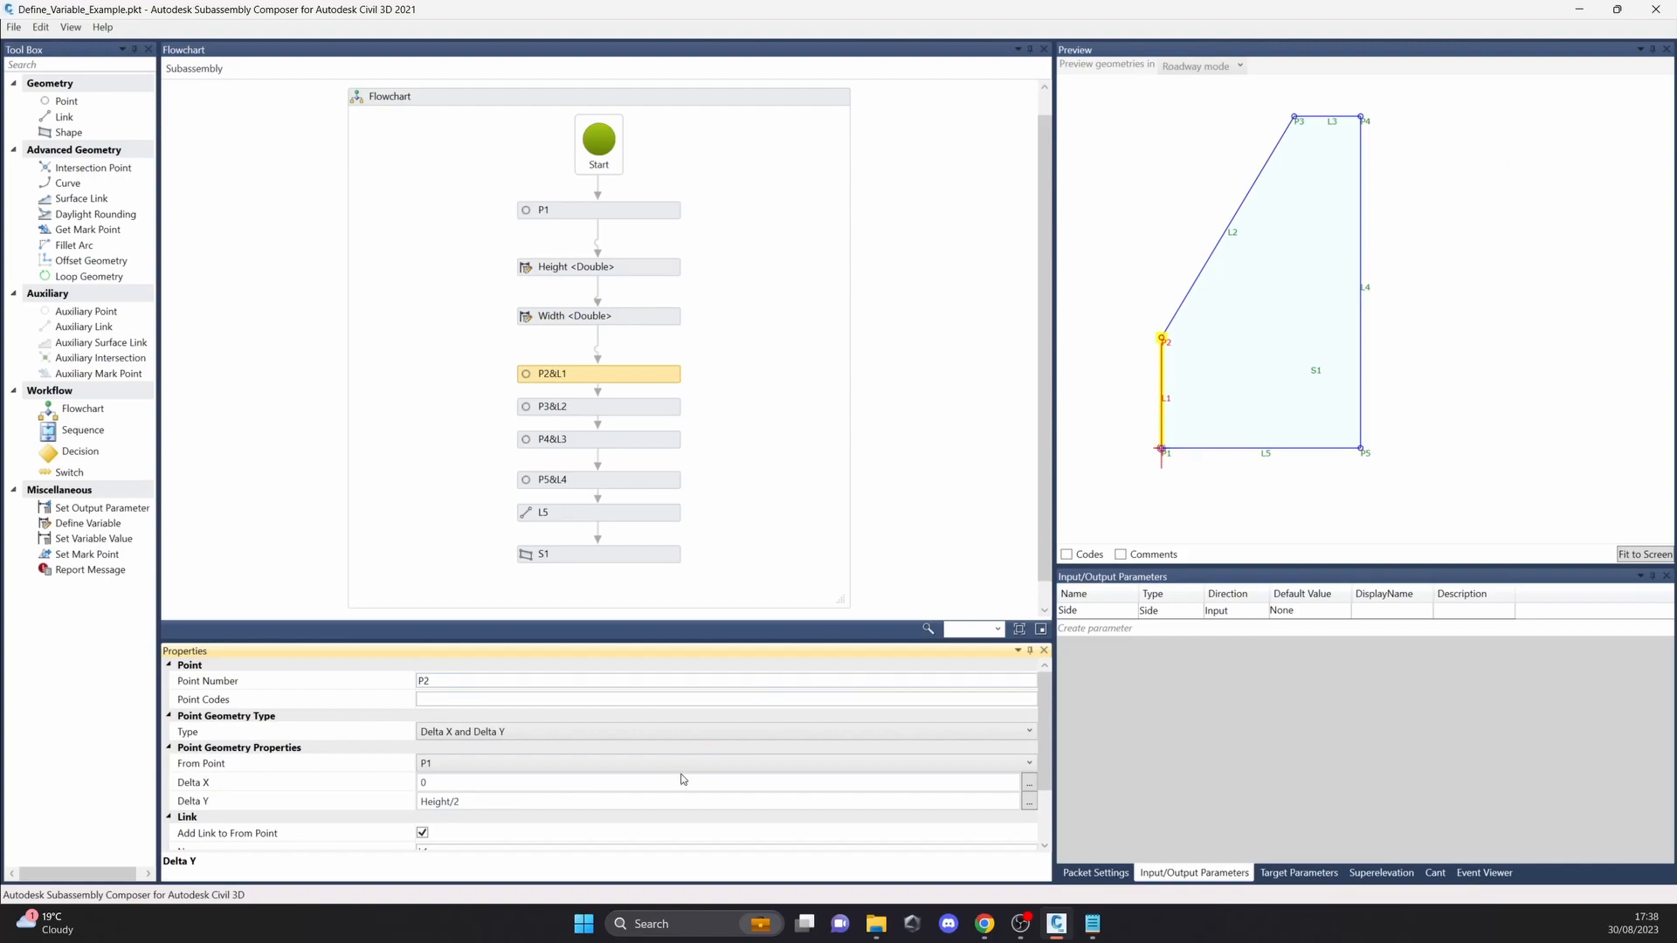
# Step: Try Height/1 as the Delta Y expression of point P2 and fit the taller shape in the preview
pyautogui.click(535, 798)
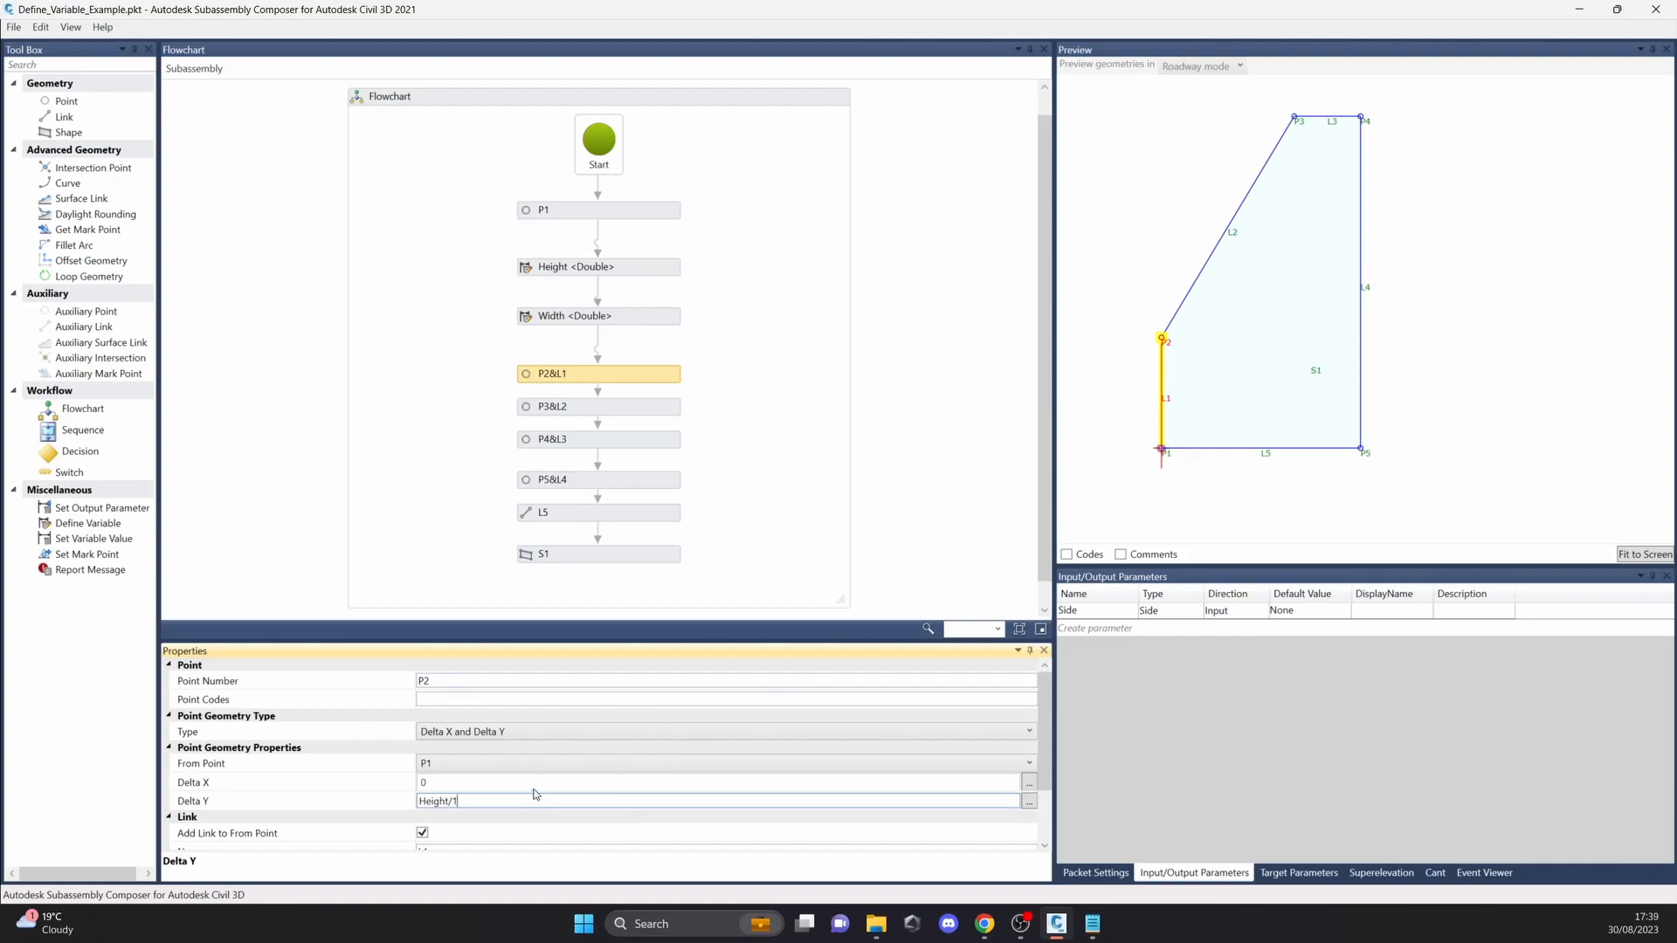
pyautogui.press('Return')
pyautogui.scroll(-3, 1289, 341)
pyautogui.moveTo(1288, 338); pyautogui.dragTo(1390, 347, button='middle')
# Step: Set the Delta Y expression of point P2 to Height/4
pyautogui.click(485, 798)
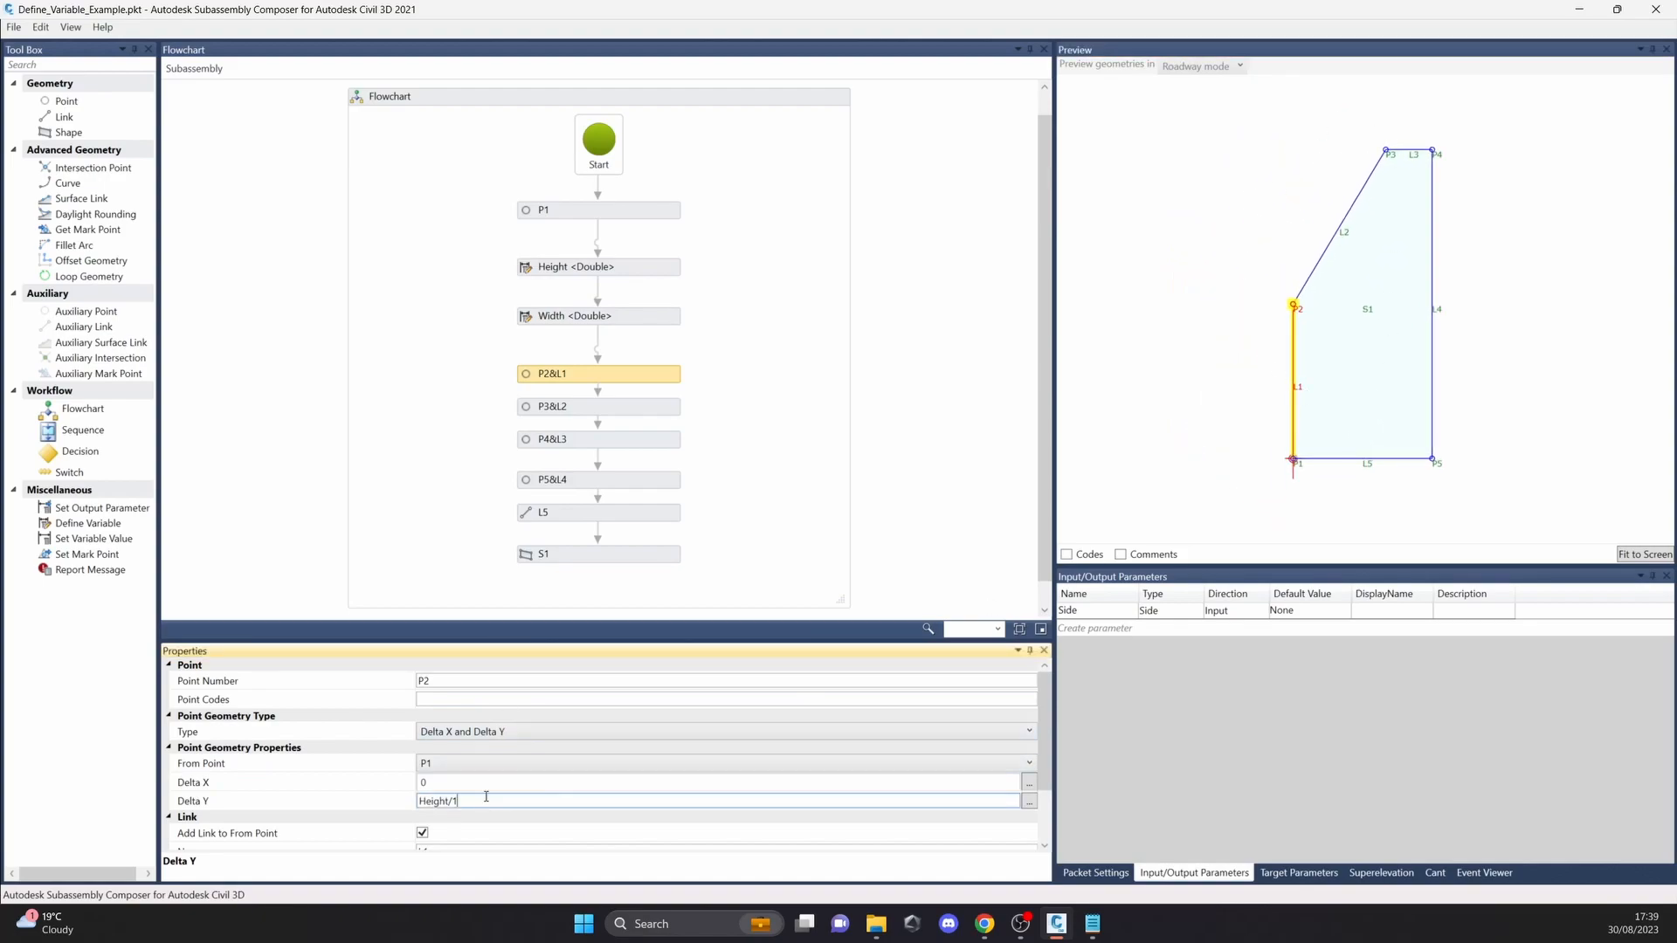
pyautogui.write('4')
pyautogui.press('Return')
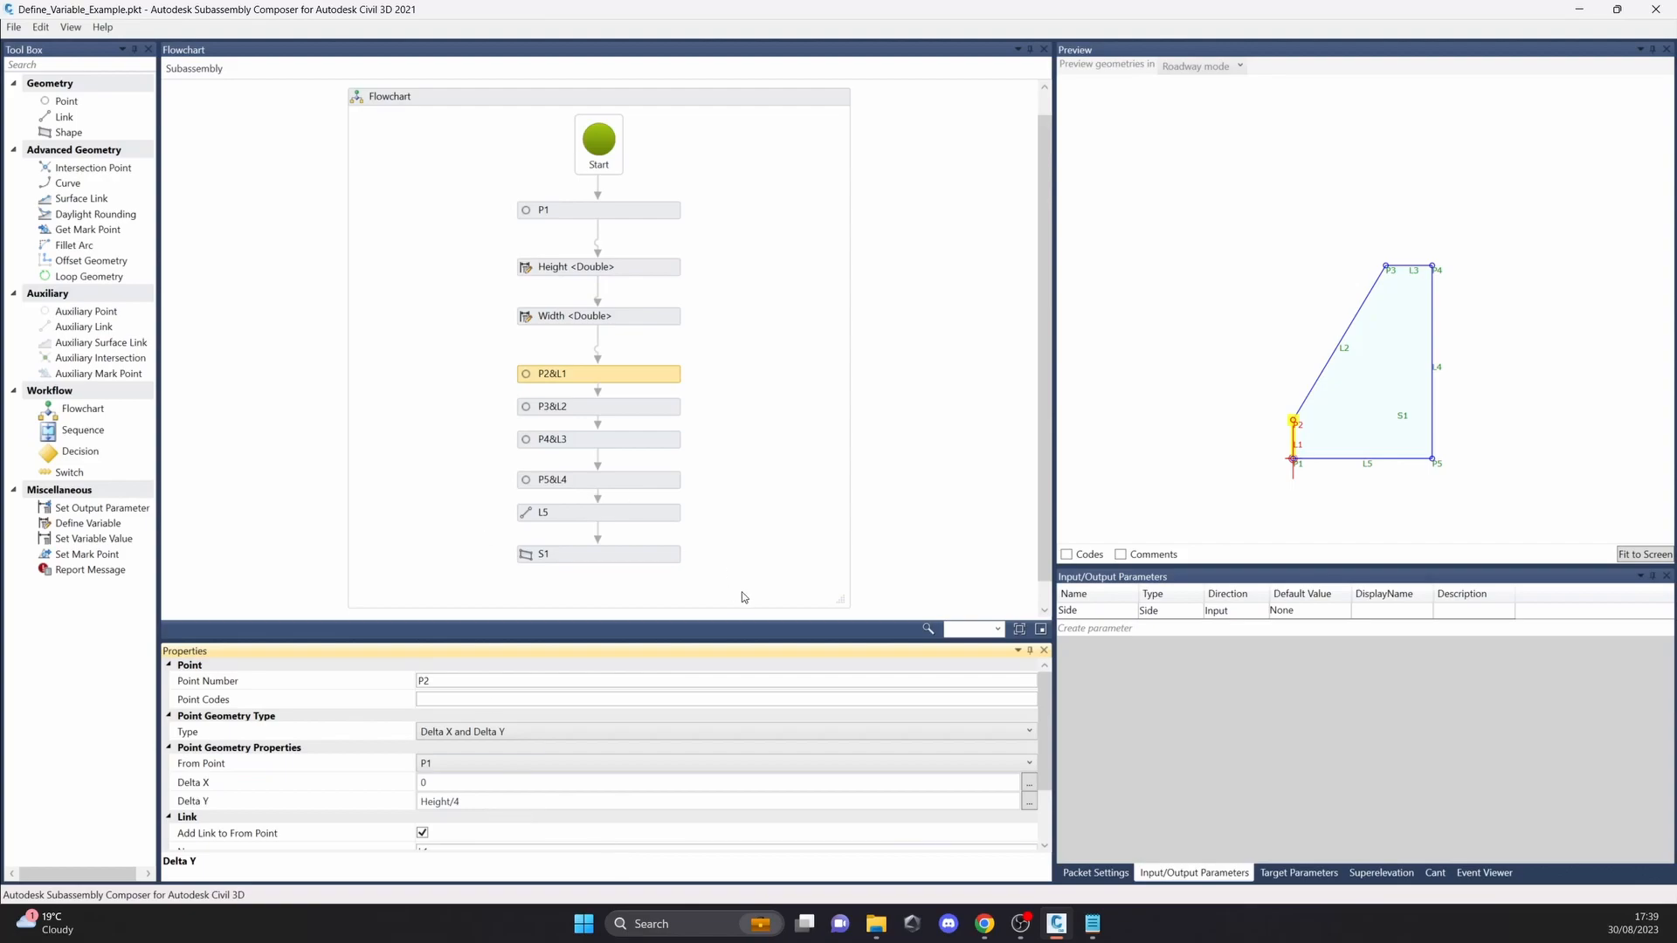
# Step: Review the flowchart elements from P2&L1 down to shape S1 against their geometry in the preview
pyautogui.click(756, 398)
pyautogui.click(644, 375)
pyautogui.click(644, 406)
pyautogui.click(644, 438)
pyautogui.moveTo(1298, 348); pyautogui.dragTo(1284, 288, button='middle')
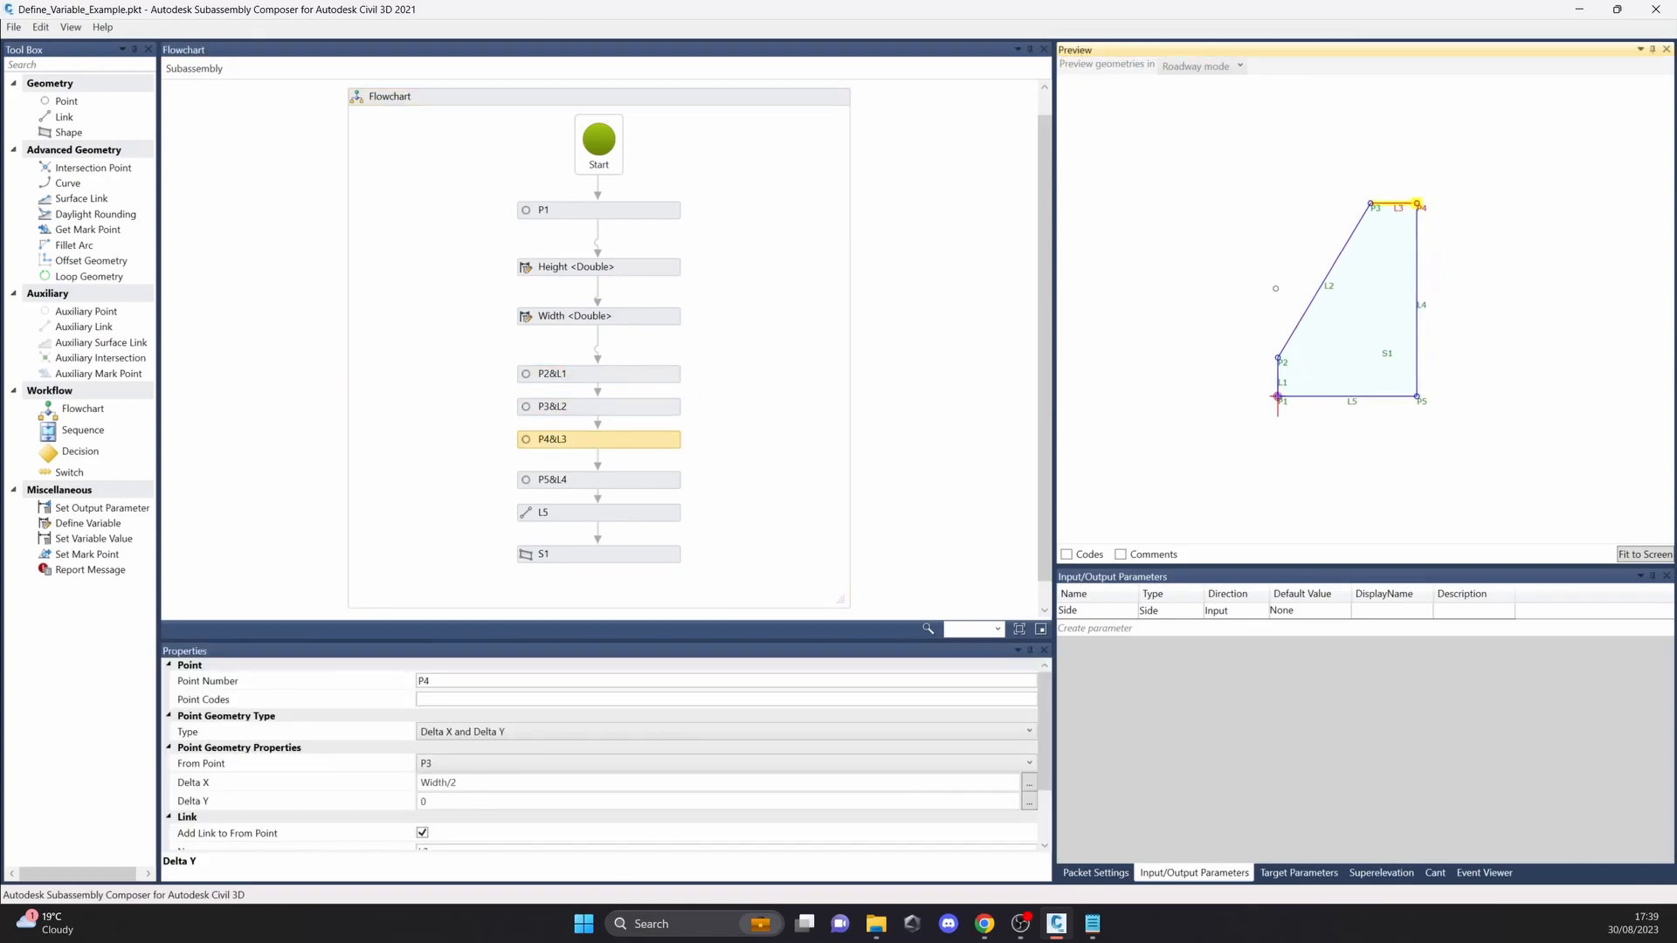
pyautogui.click(646, 480)
pyautogui.click(650, 513)
pyautogui.click(646, 554)
# Step: Review the elements back up from L5 to P2&L1, and recheck shape S1 in the preview
pyautogui.click(638, 515)
pyautogui.click(637, 480)
pyautogui.click(641, 438)
pyautogui.click(642, 406)
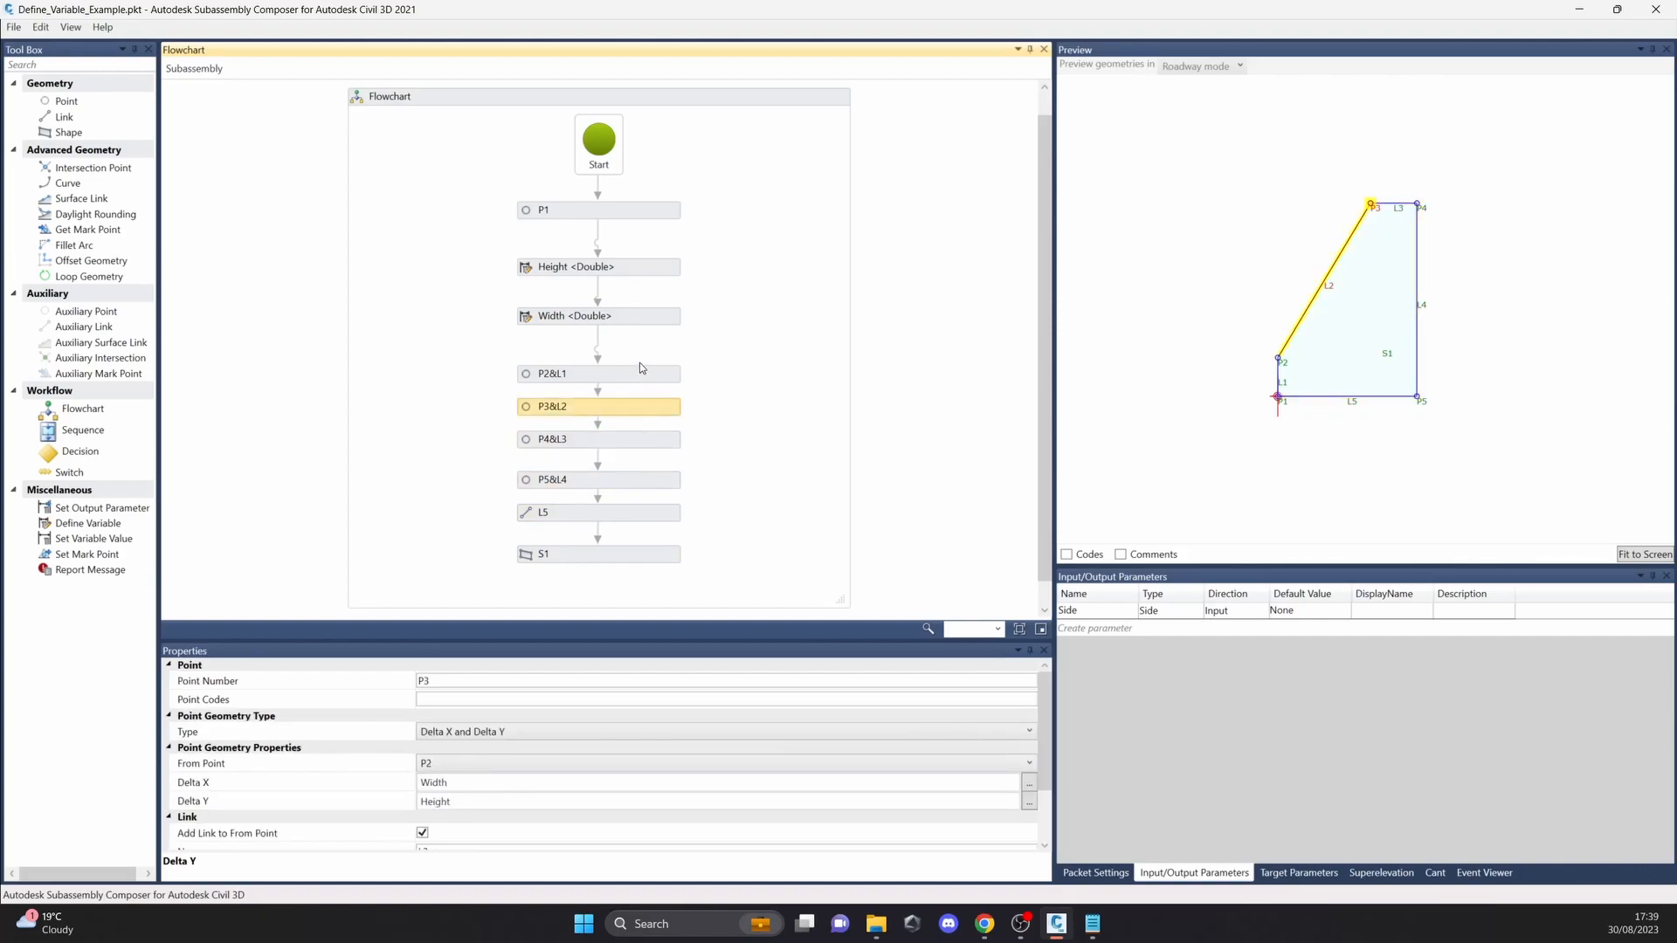
pyautogui.click(640, 364)
pyautogui.scroll(1, 1290, 289)
pyautogui.moveTo(1337, 236); pyautogui.dragTo(1310, 219, button='middle')
pyautogui.click(643, 376)
pyautogui.click(642, 554)
# Step: Open the sample file Enumeration_Example.pkt and bring its whole barrier shape into view in the preview
pyautogui.click(13, 27)
pyautogui.click(35, 63)
pyautogui.click(903, 530)
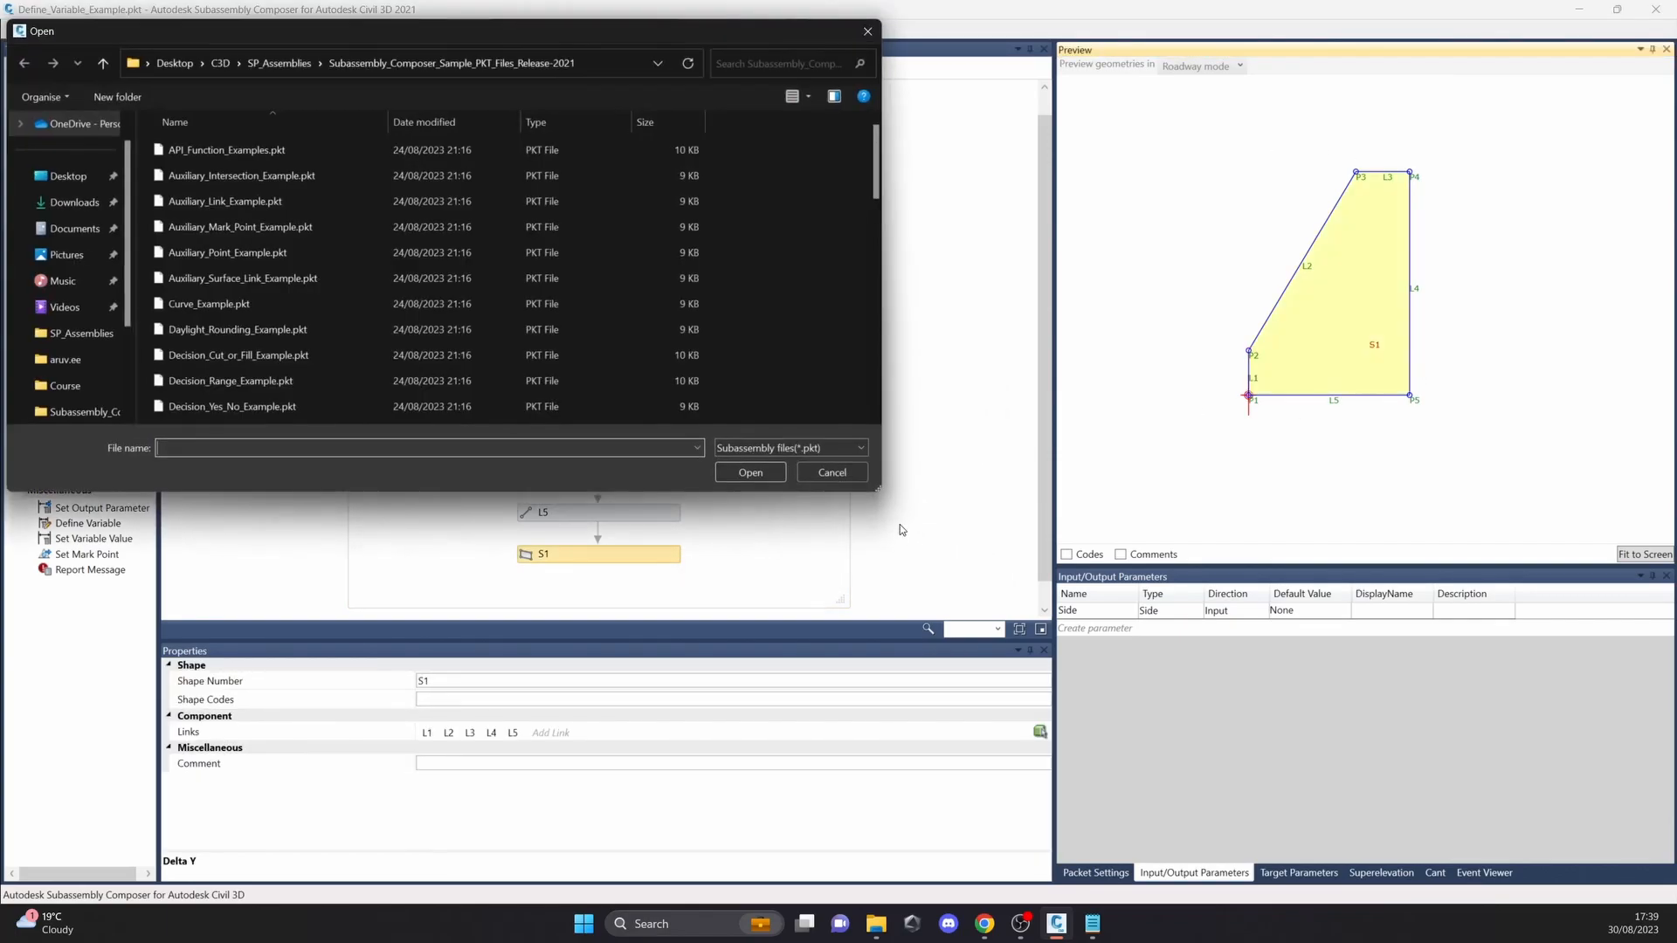
pyautogui.scroll(-3, 367, 357)
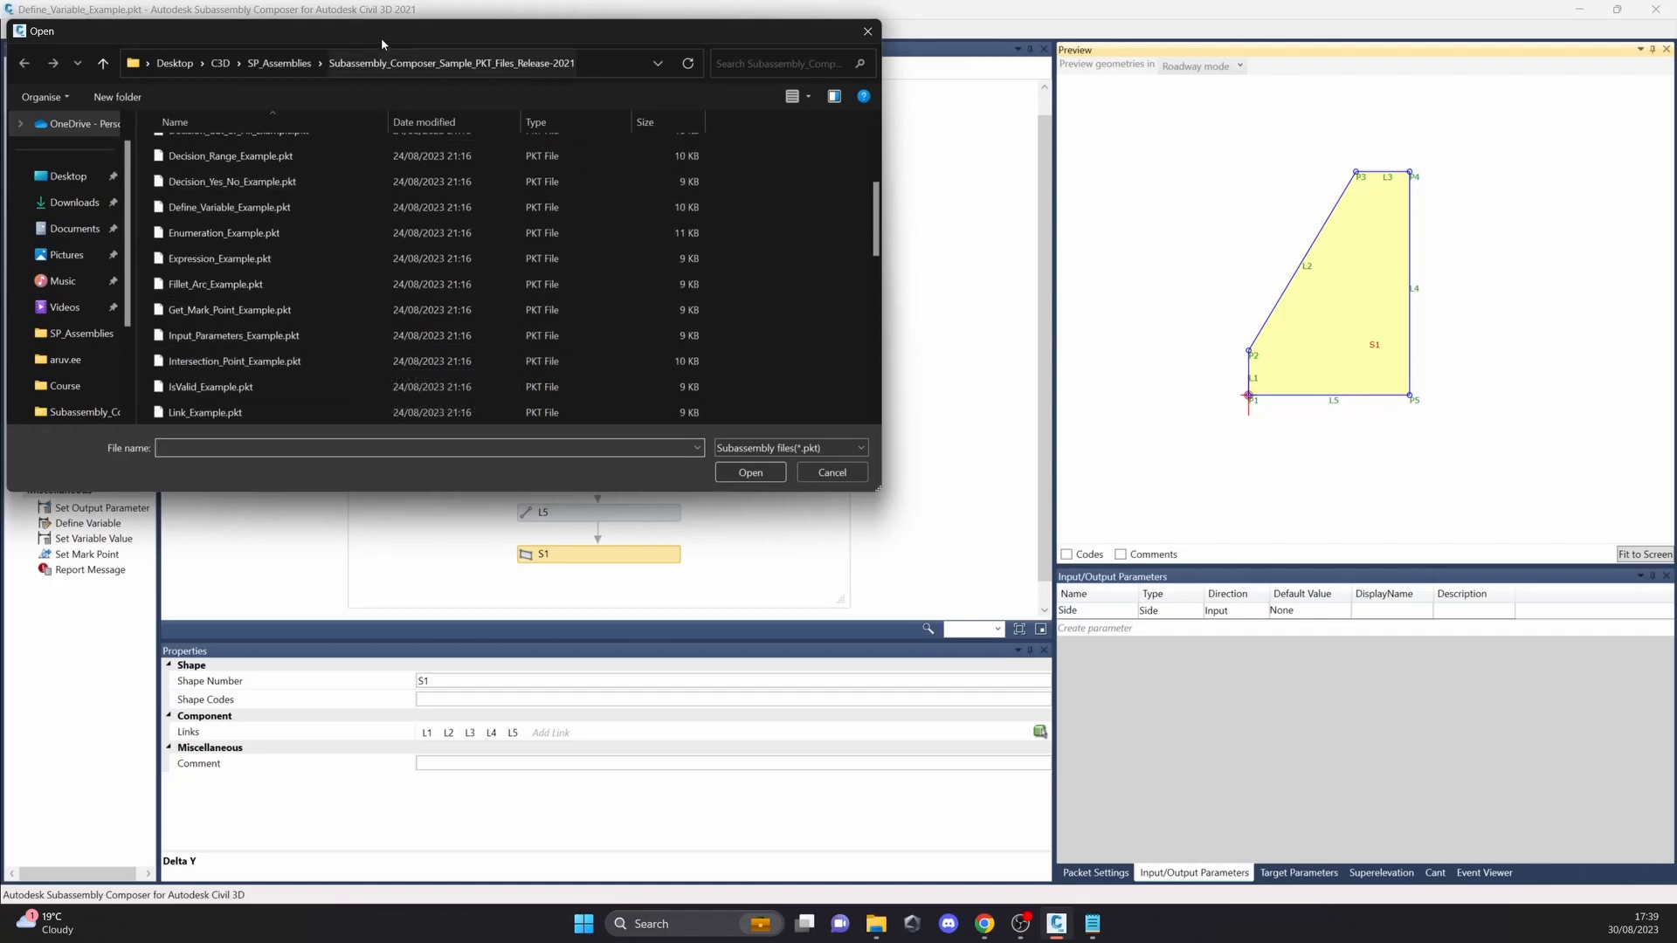
pyautogui.moveTo(381, 39); pyautogui.dragTo(515, 95)
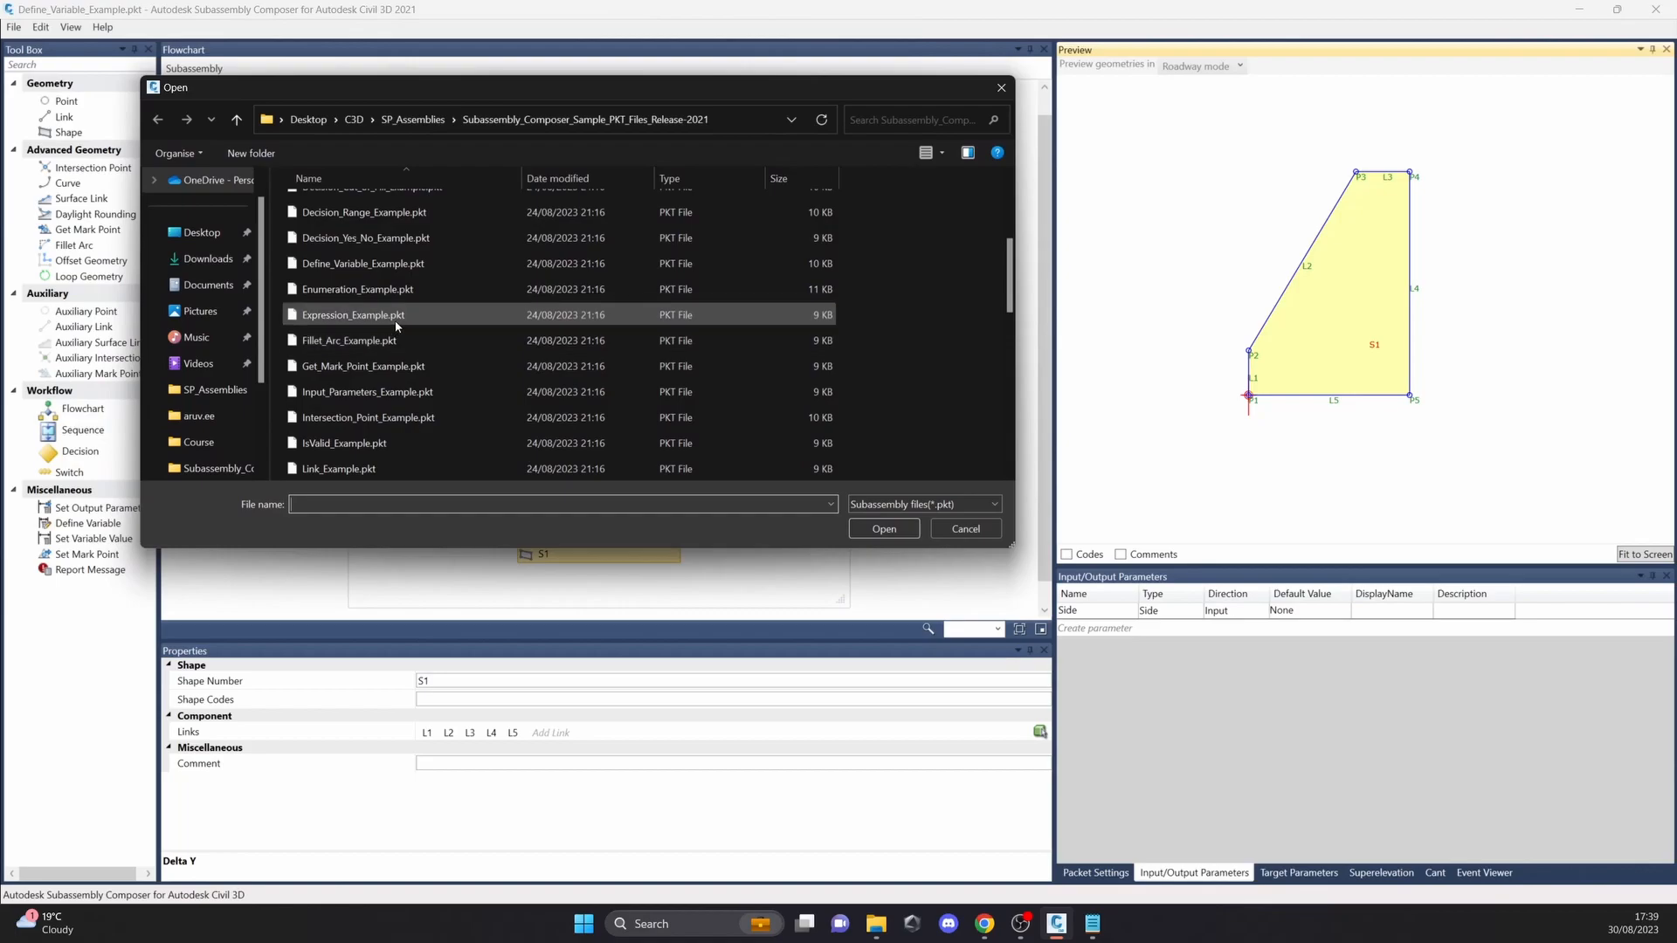
pyautogui.click(423, 289)
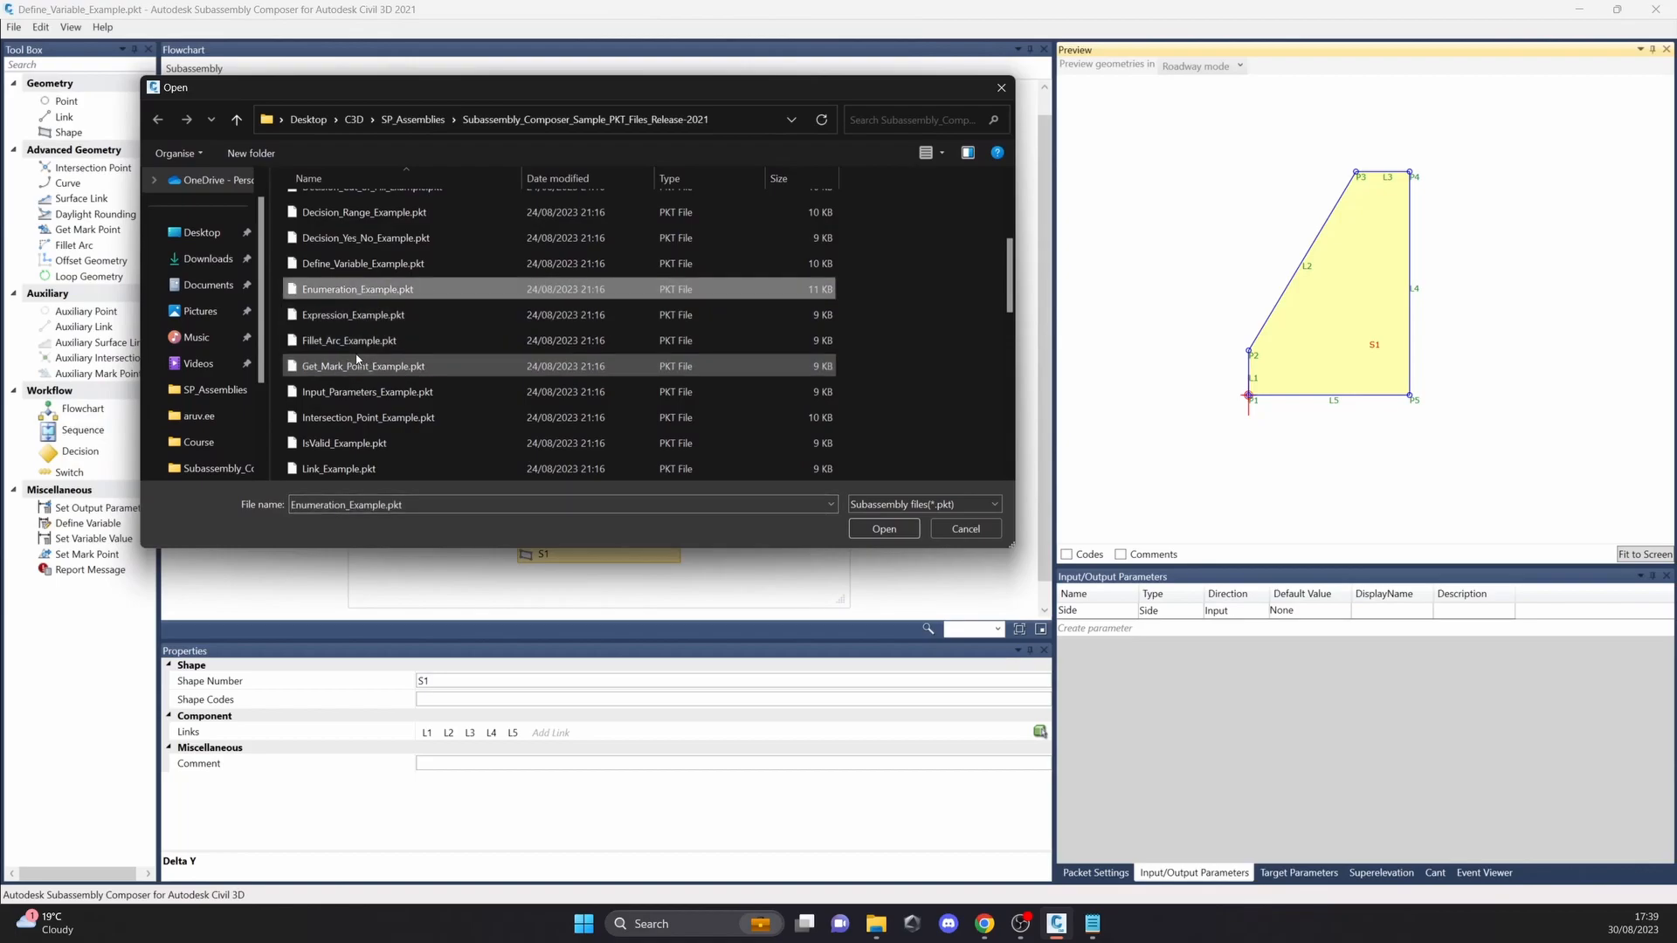
pyautogui.click(883, 528)
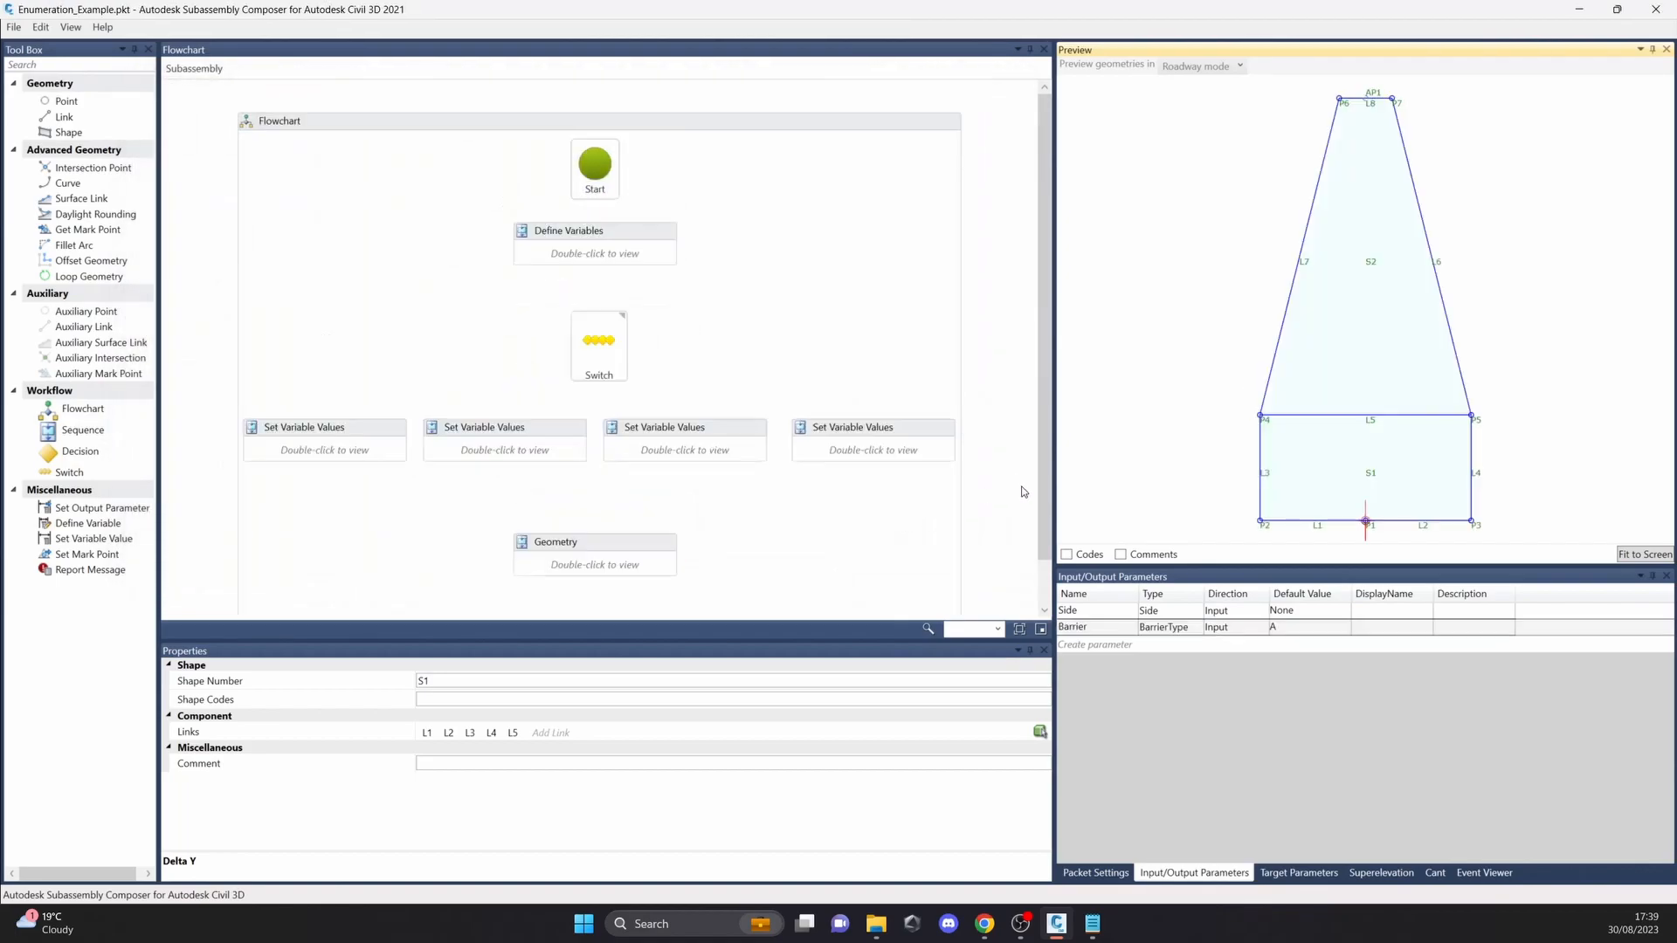
pyautogui.moveTo(1290, 471)
pyautogui.mouseDown()
pyautogui.moveTo(1257, 406)
pyautogui.moveTo(1304, 458)
pyautogui.mouseUp()
pyautogui.scroll(-1, 1304, 459)
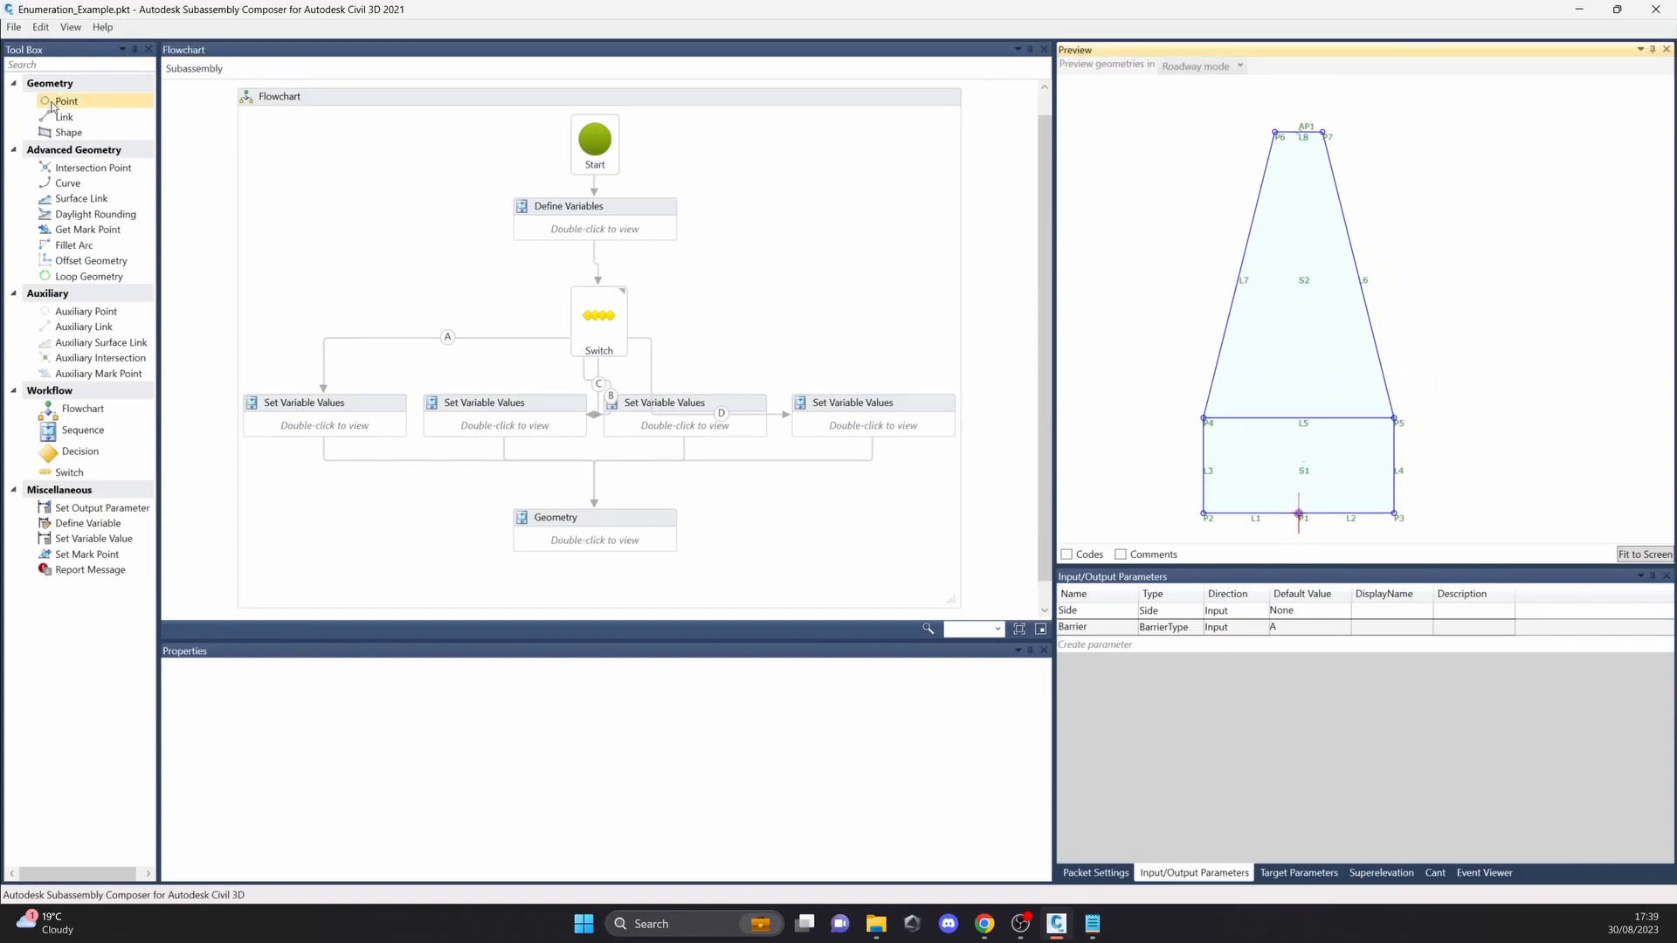
# Step: Open the enumeration definitions, examine the items of the BarrierType group and close them without changes
pyautogui.click(70, 28)
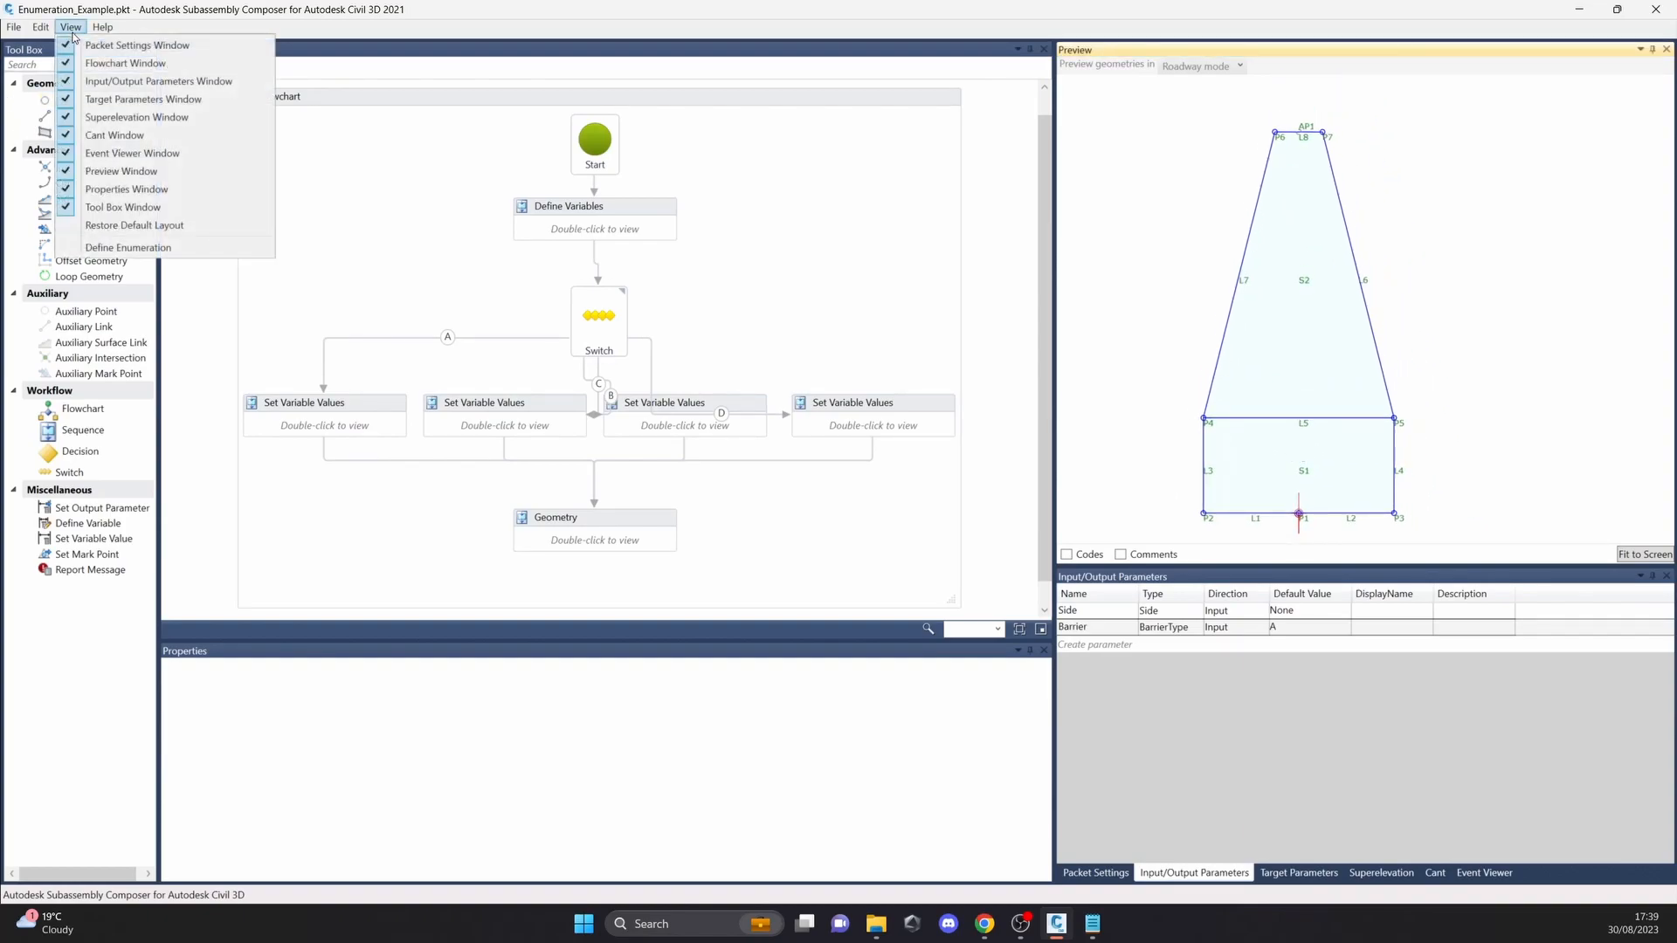
pyautogui.click(184, 249)
pyautogui.moveTo(743, 314); pyautogui.dragTo(621, 278)
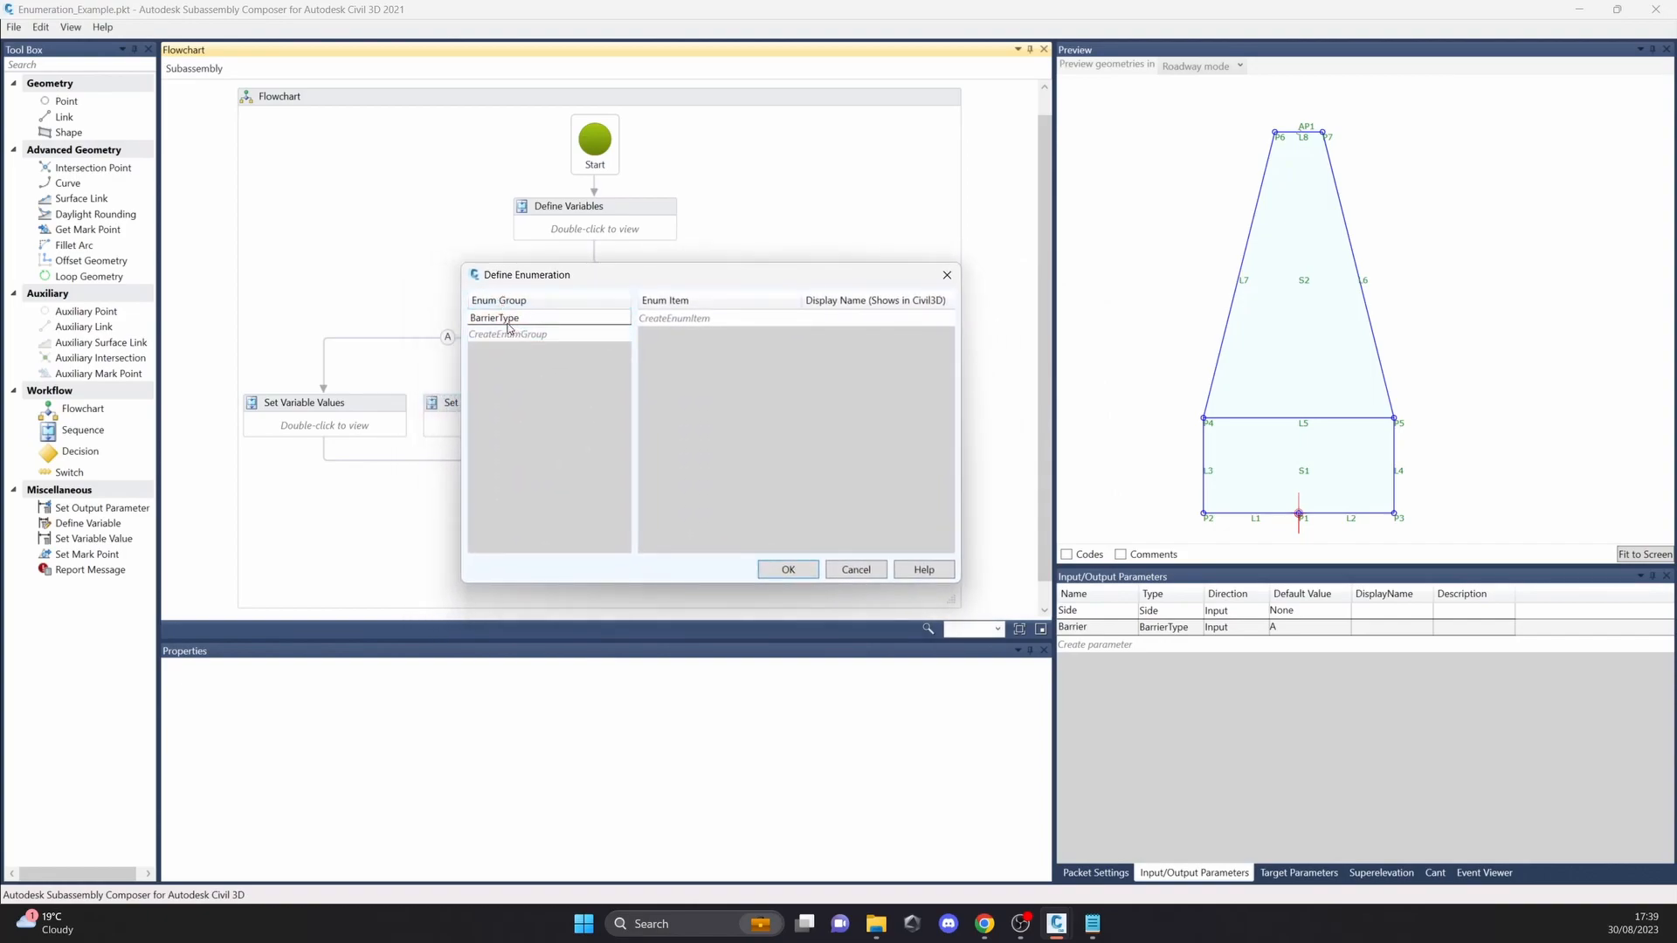
pyautogui.click(499, 323)
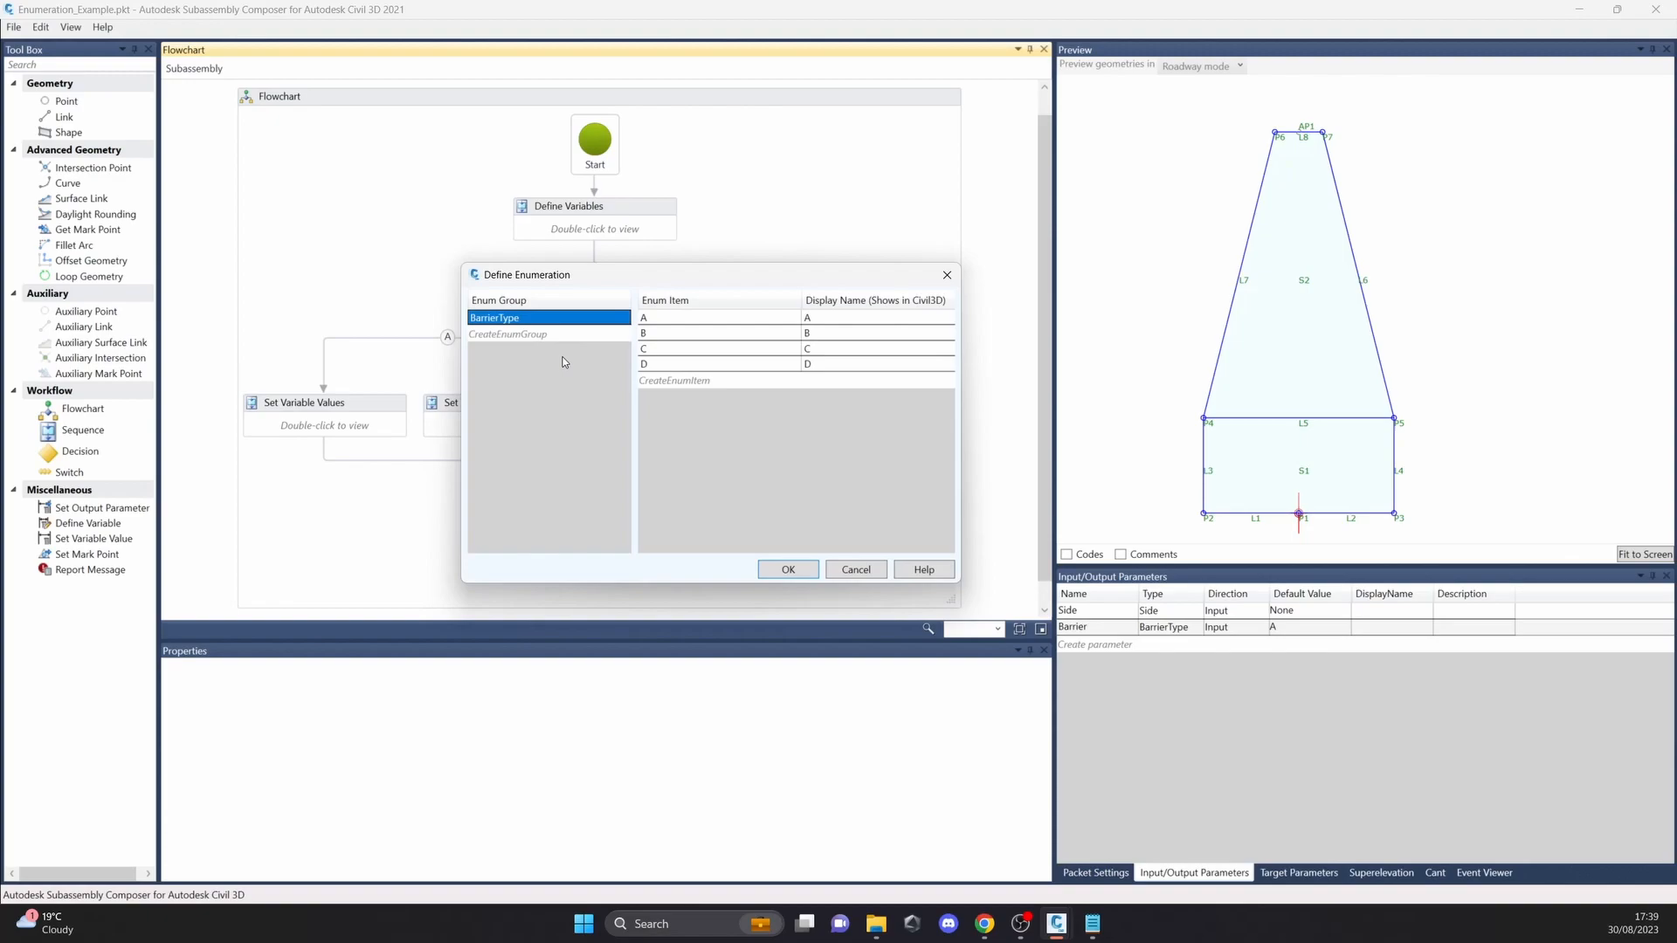
pyautogui.moveTo(688, 283); pyautogui.dragTo(616, 283)
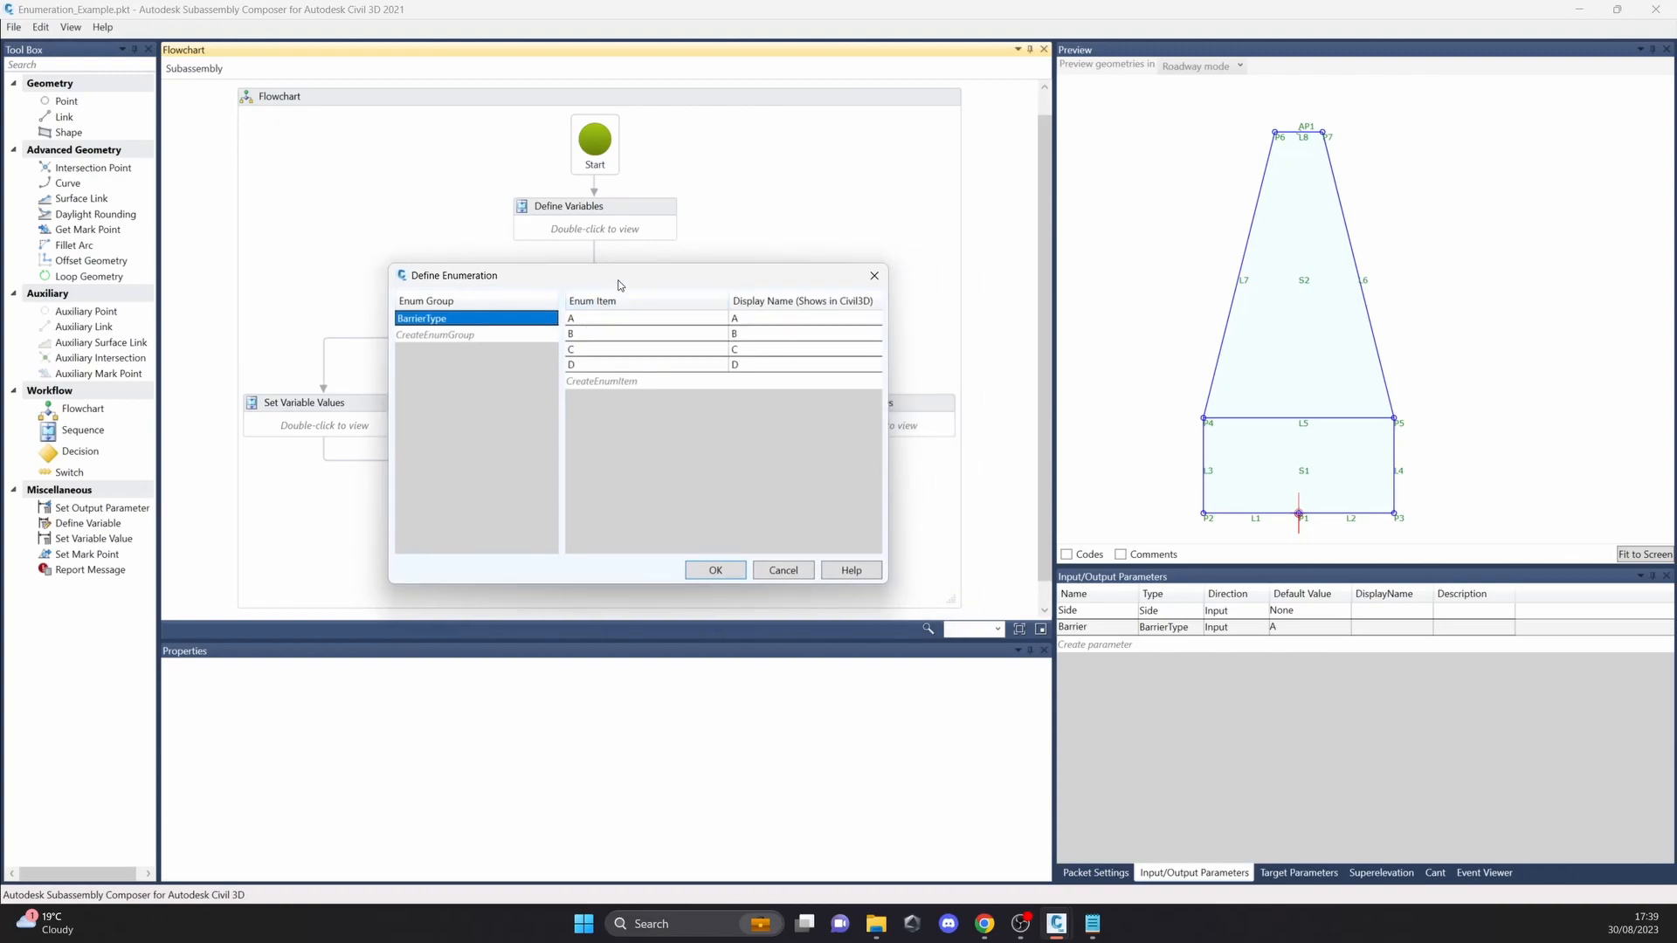
pyautogui.moveTo(621, 286); pyautogui.dragTo(566, 270)
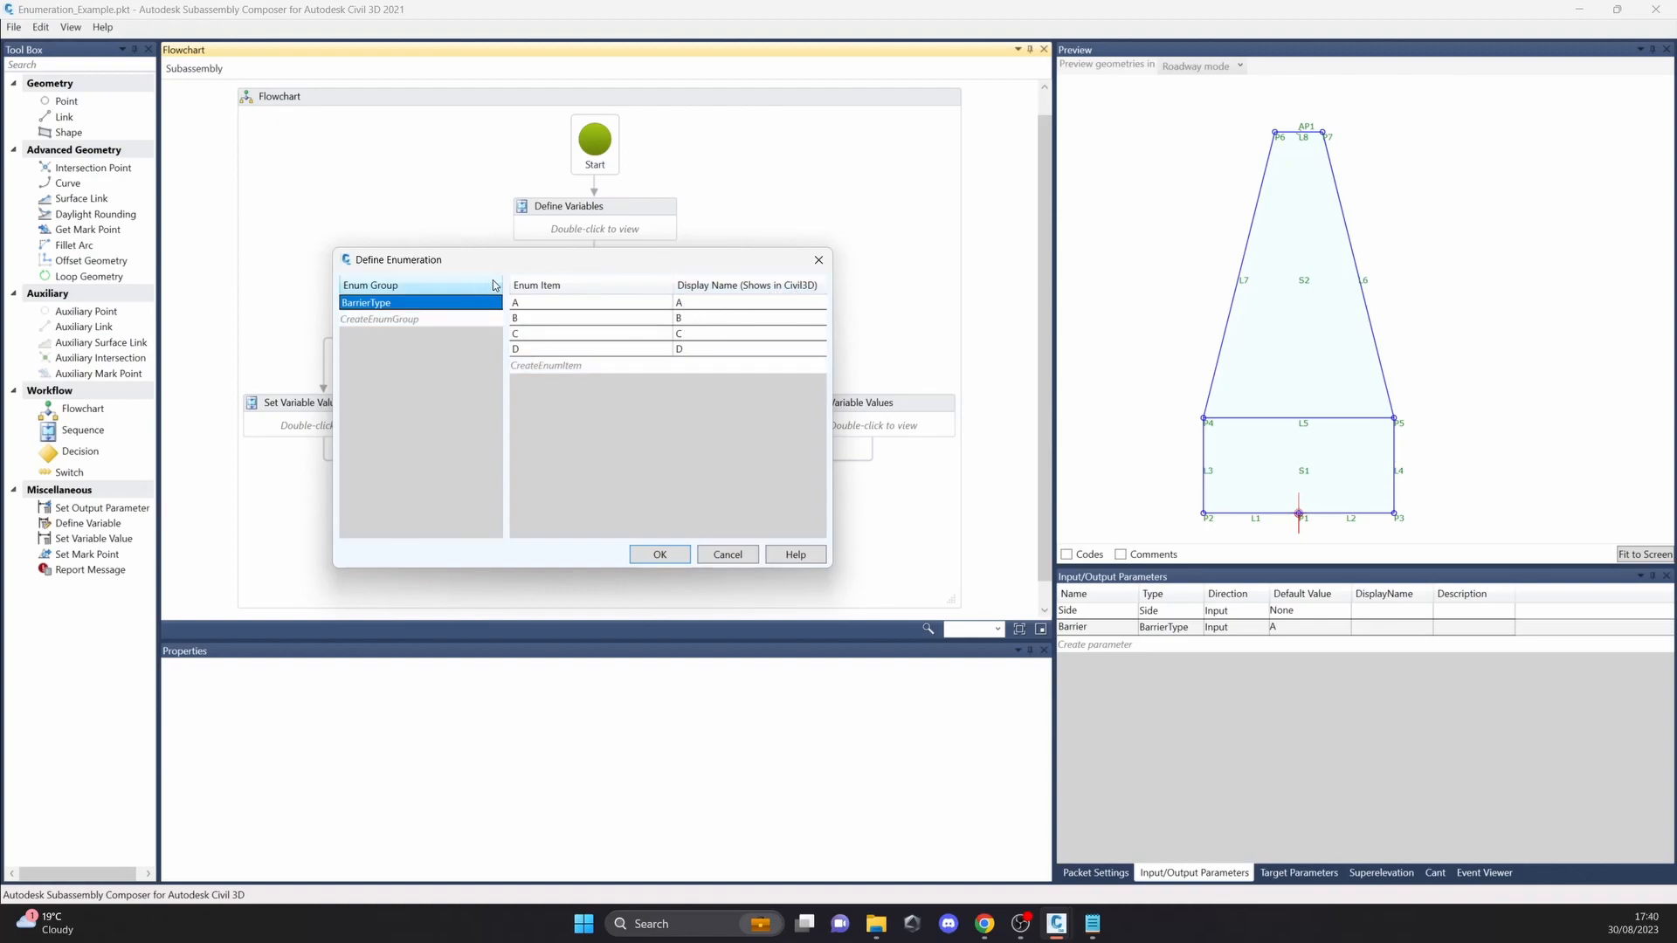
pyautogui.moveTo(511, 271); pyautogui.dragTo(459, 259)
pyautogui.click(675, 542)
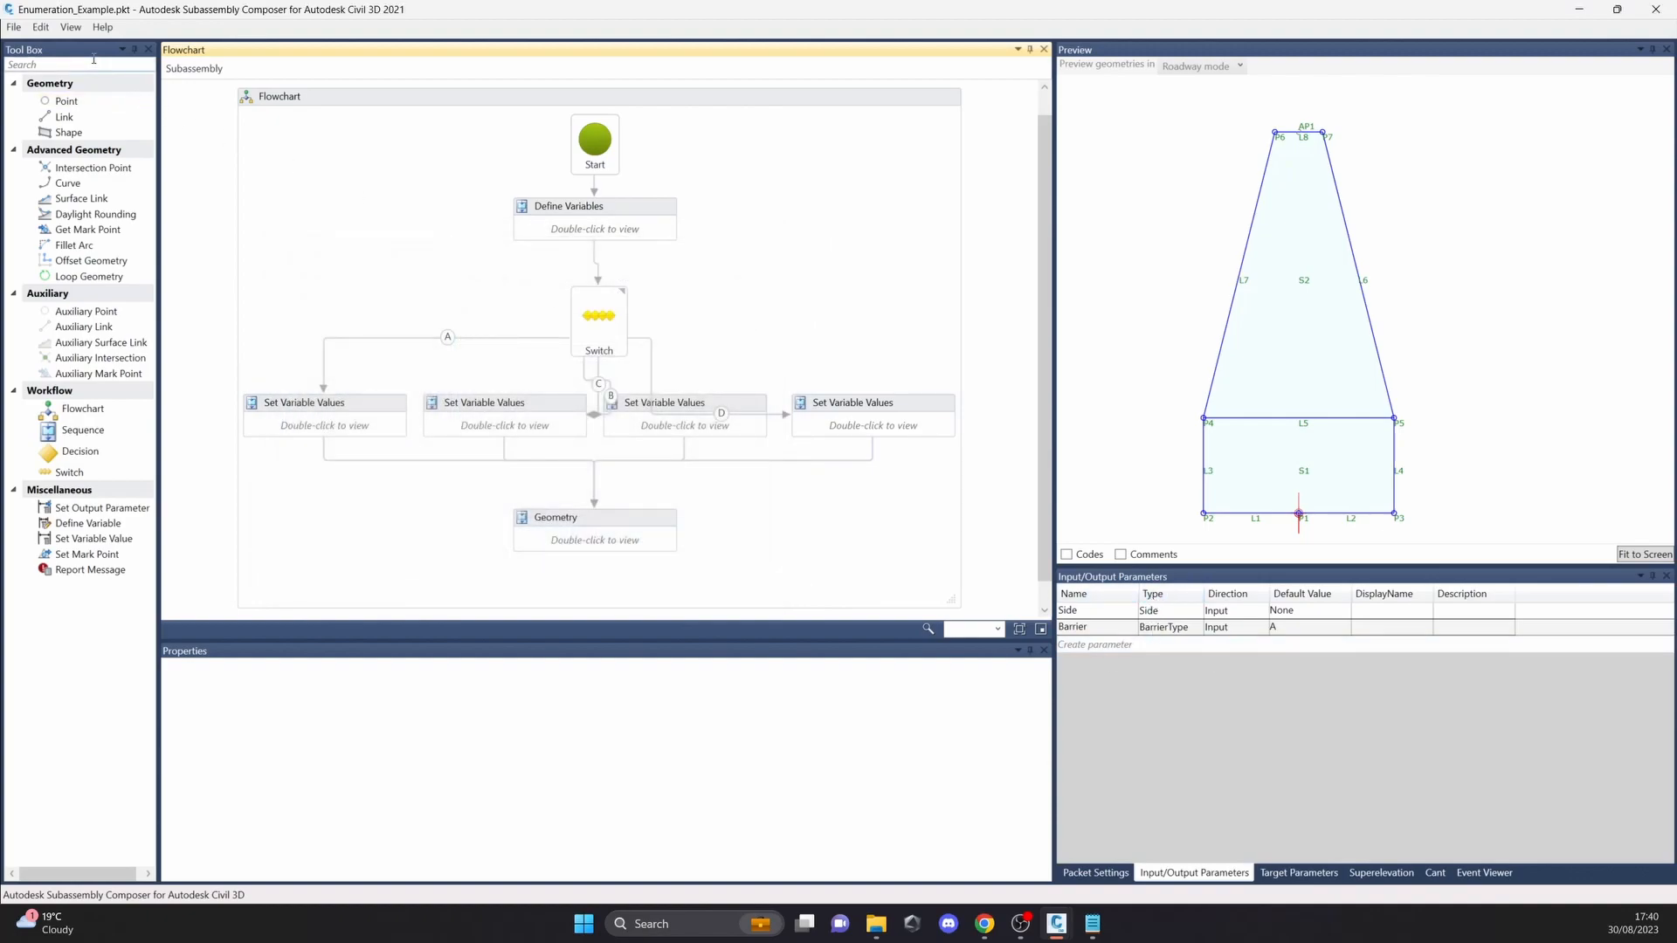
# Step: Reopen the enumeration definitions, recheck the item and display names of BarrierType, and cancel
pyautogui.click(70, 27)
pyautogui.click(139, 248)
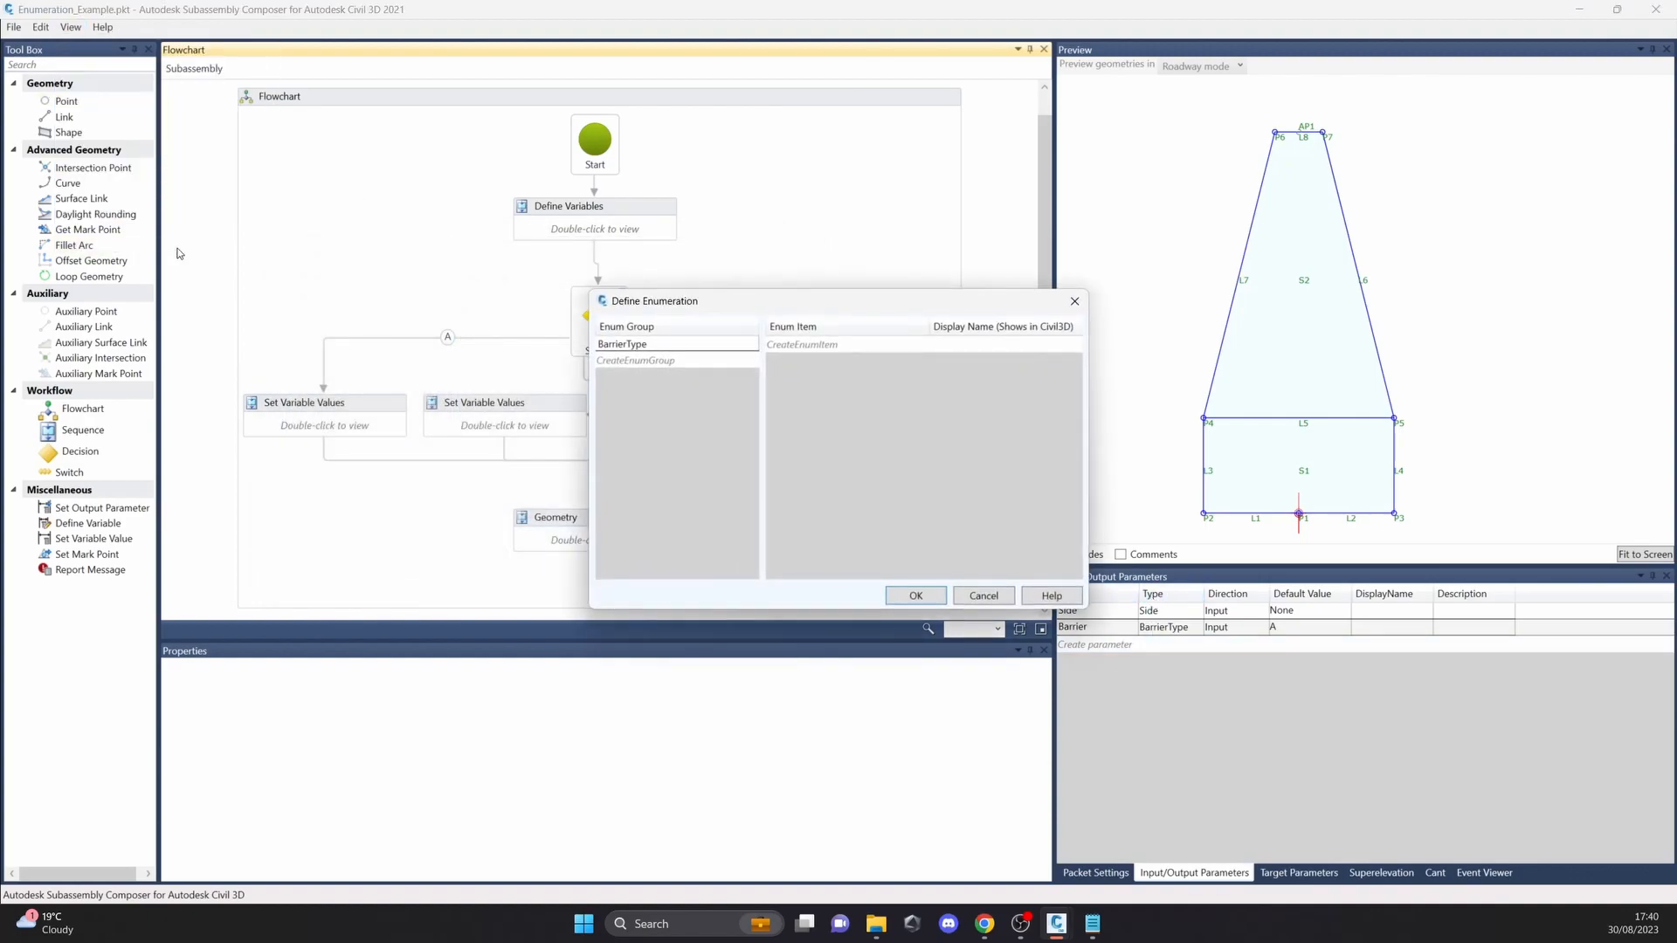
pyautogui.click(651, 345)
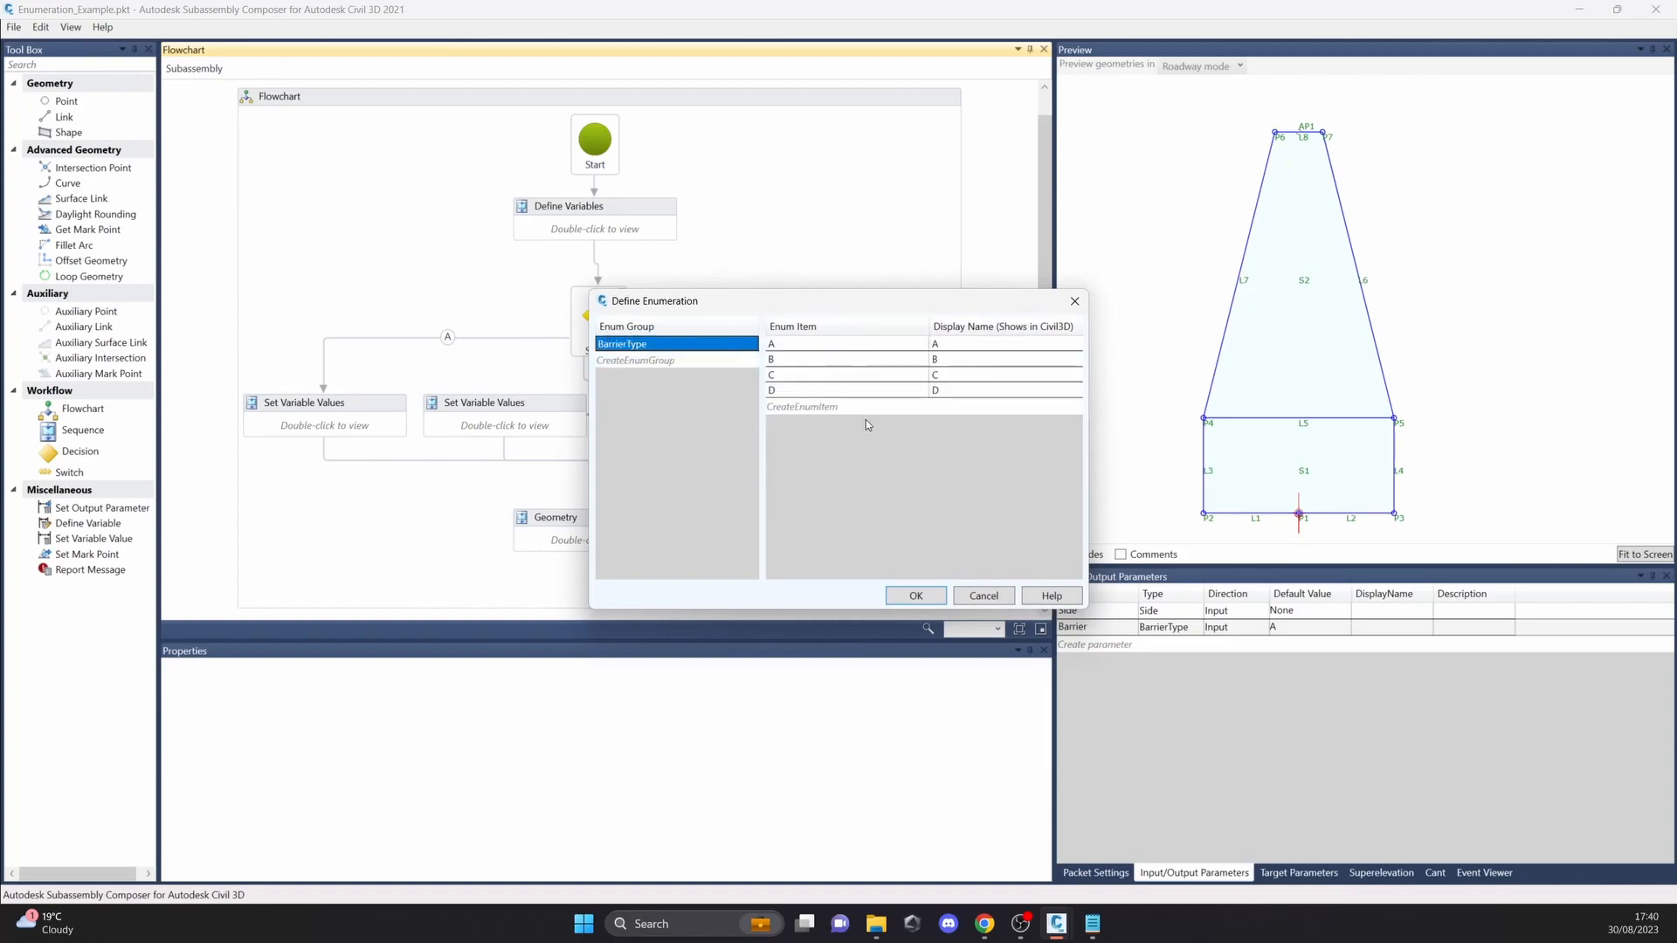
pyautogui.click(984, 596)
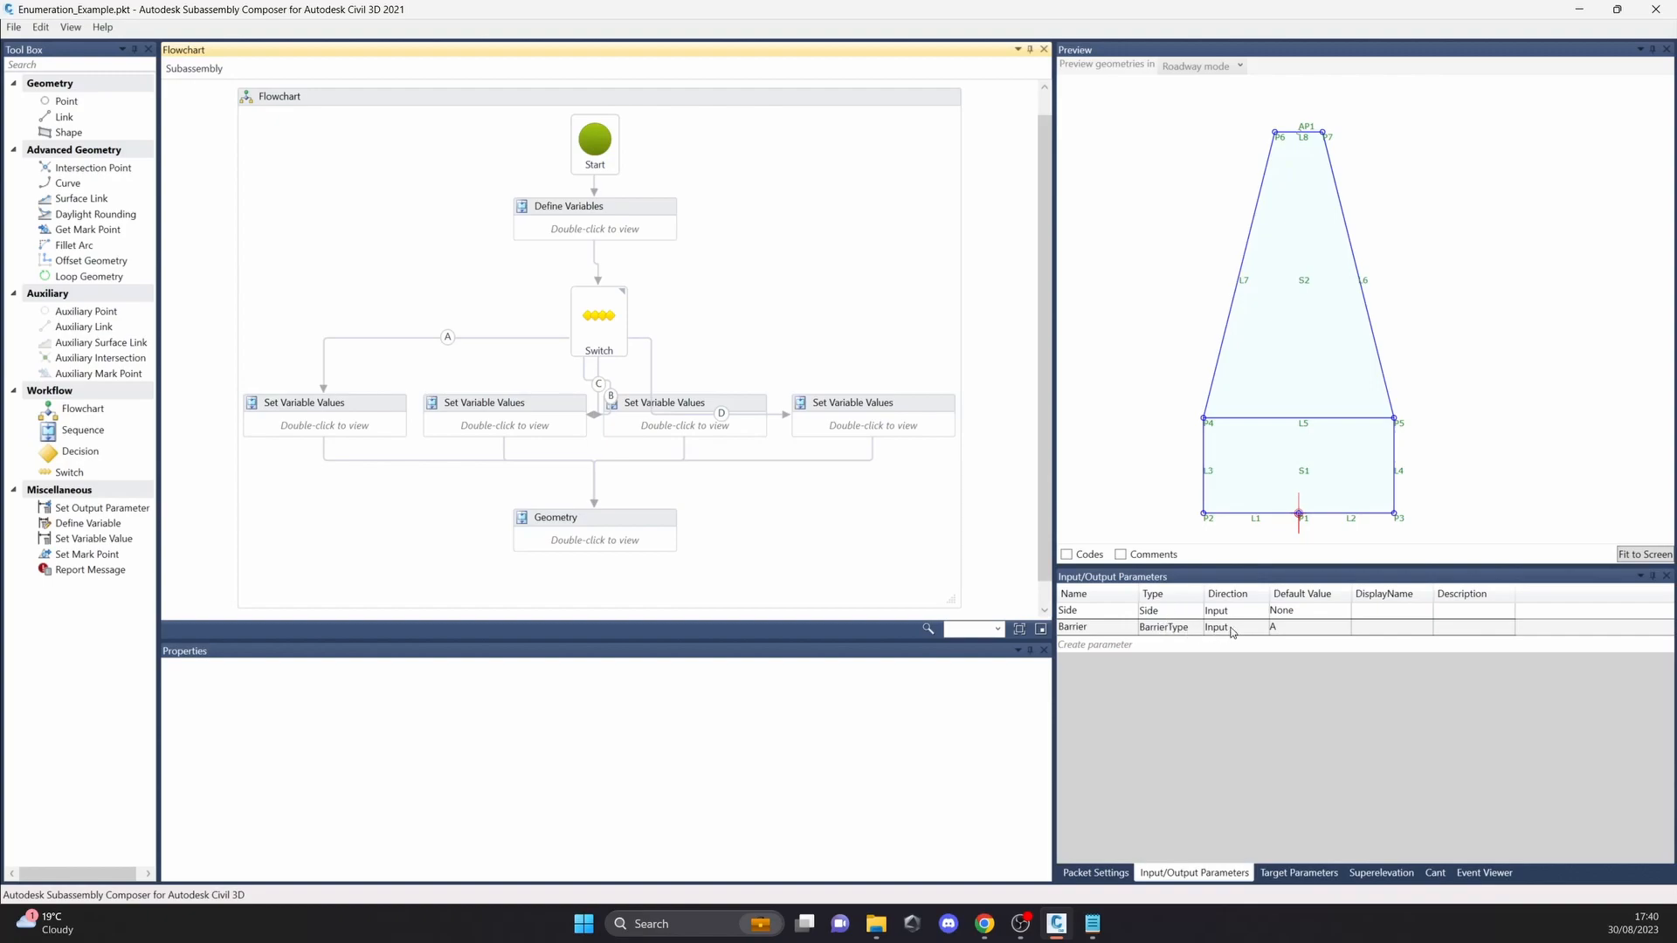
# Step: Choose BarrierType as the type of the Barrier input parameter
pyautogui.click(1170, 627)
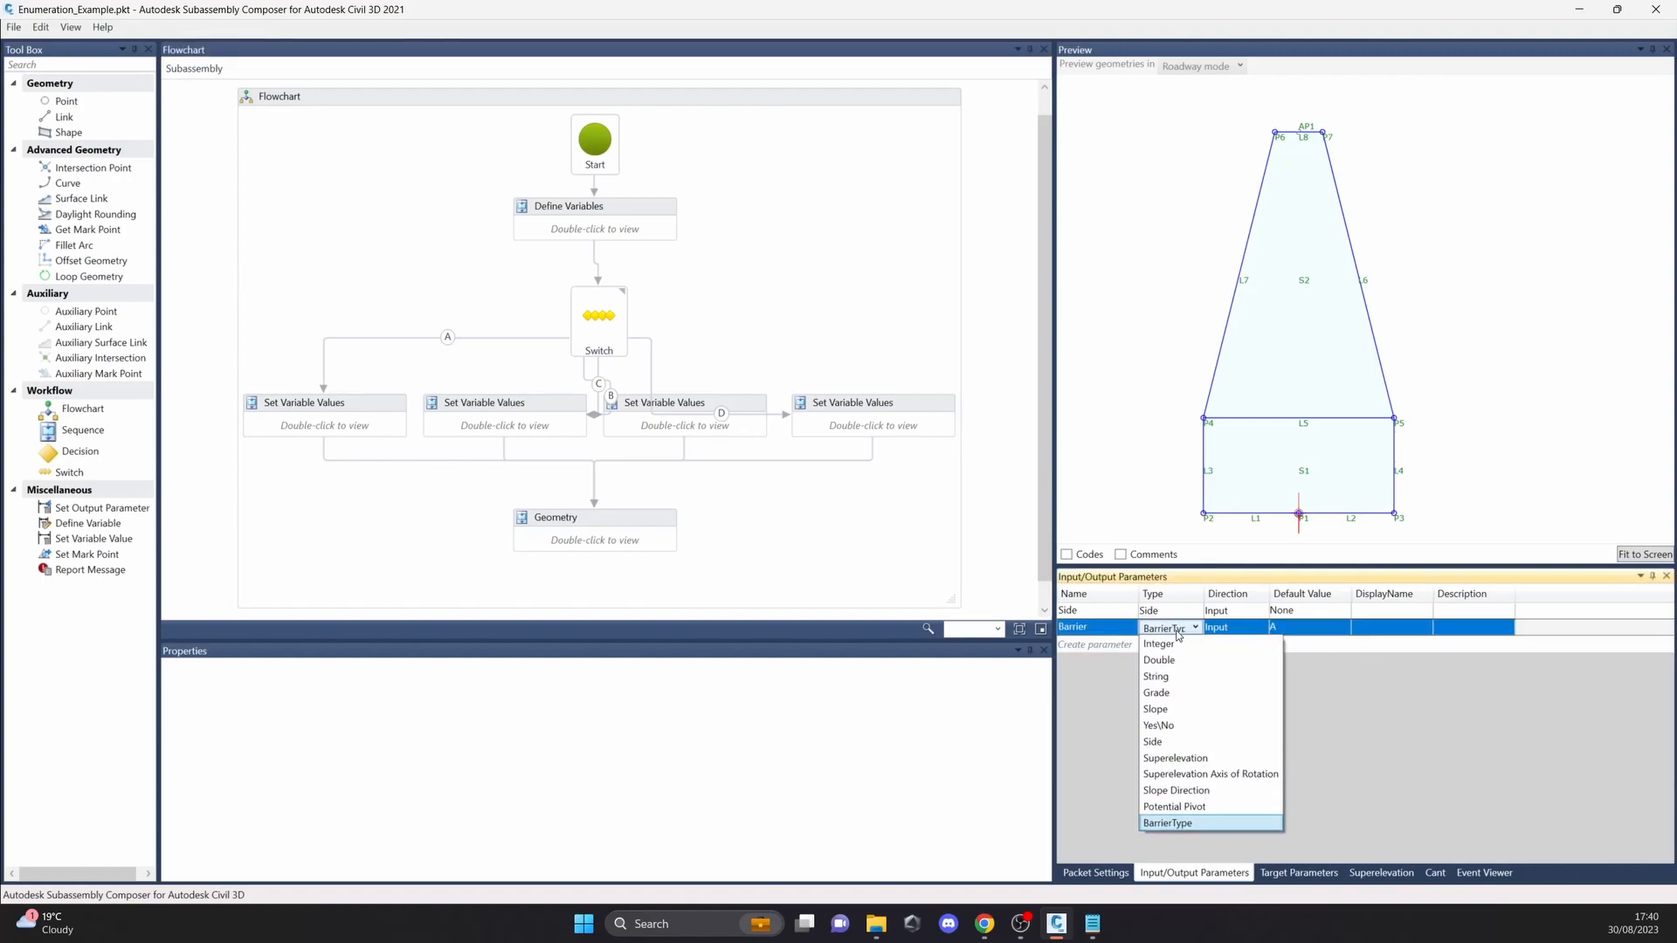
pyautogui.click(1185, 826)
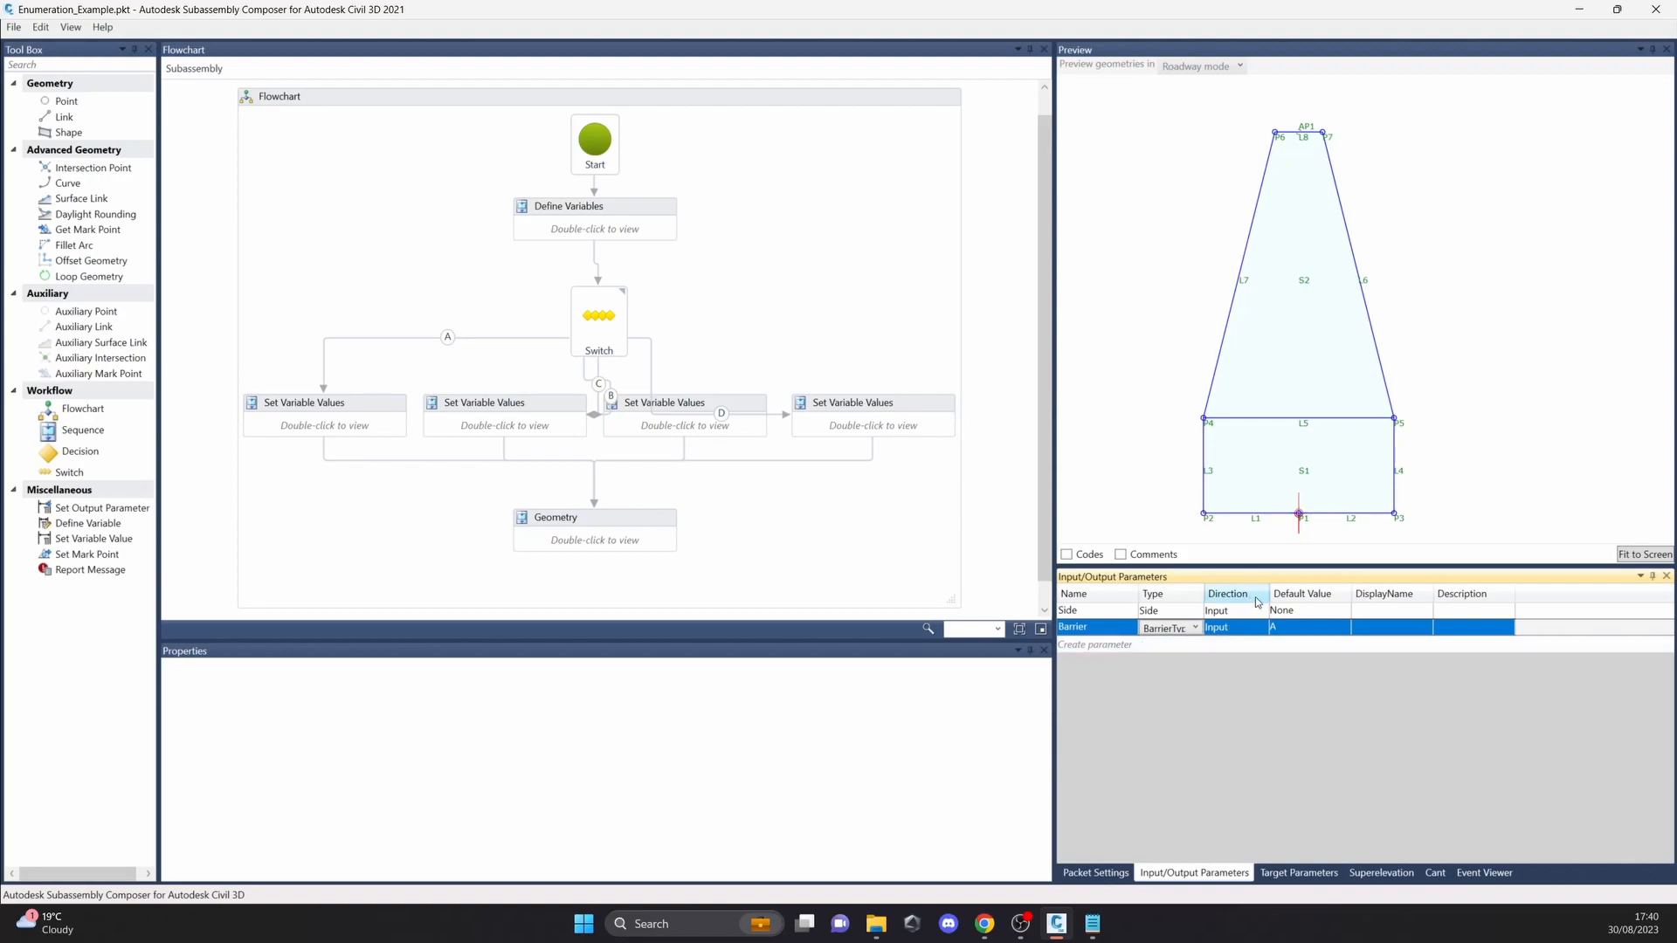
# Step: Cycle the Barrier parameter's default value through B, C and D and compare the barrier shape in the preview
pyautogui.moveTo(1265, 593); pyautogui.dragTo(1280, 594)
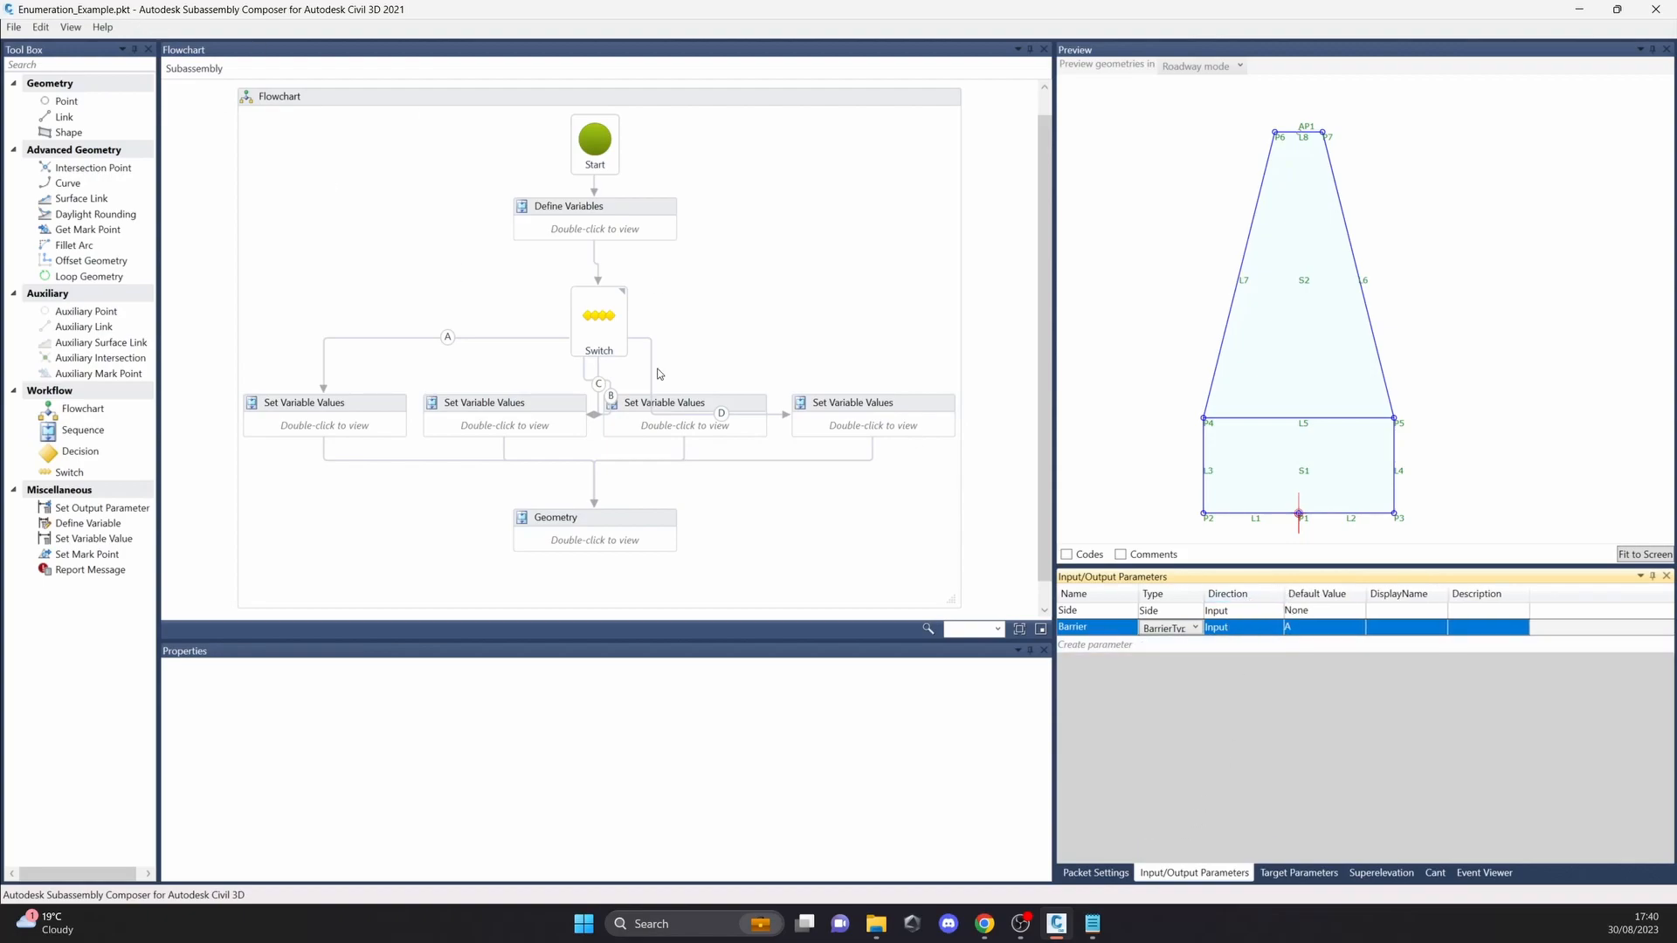
pyautogui.click(1310, 627)
pyautogui.click(1310, 627)
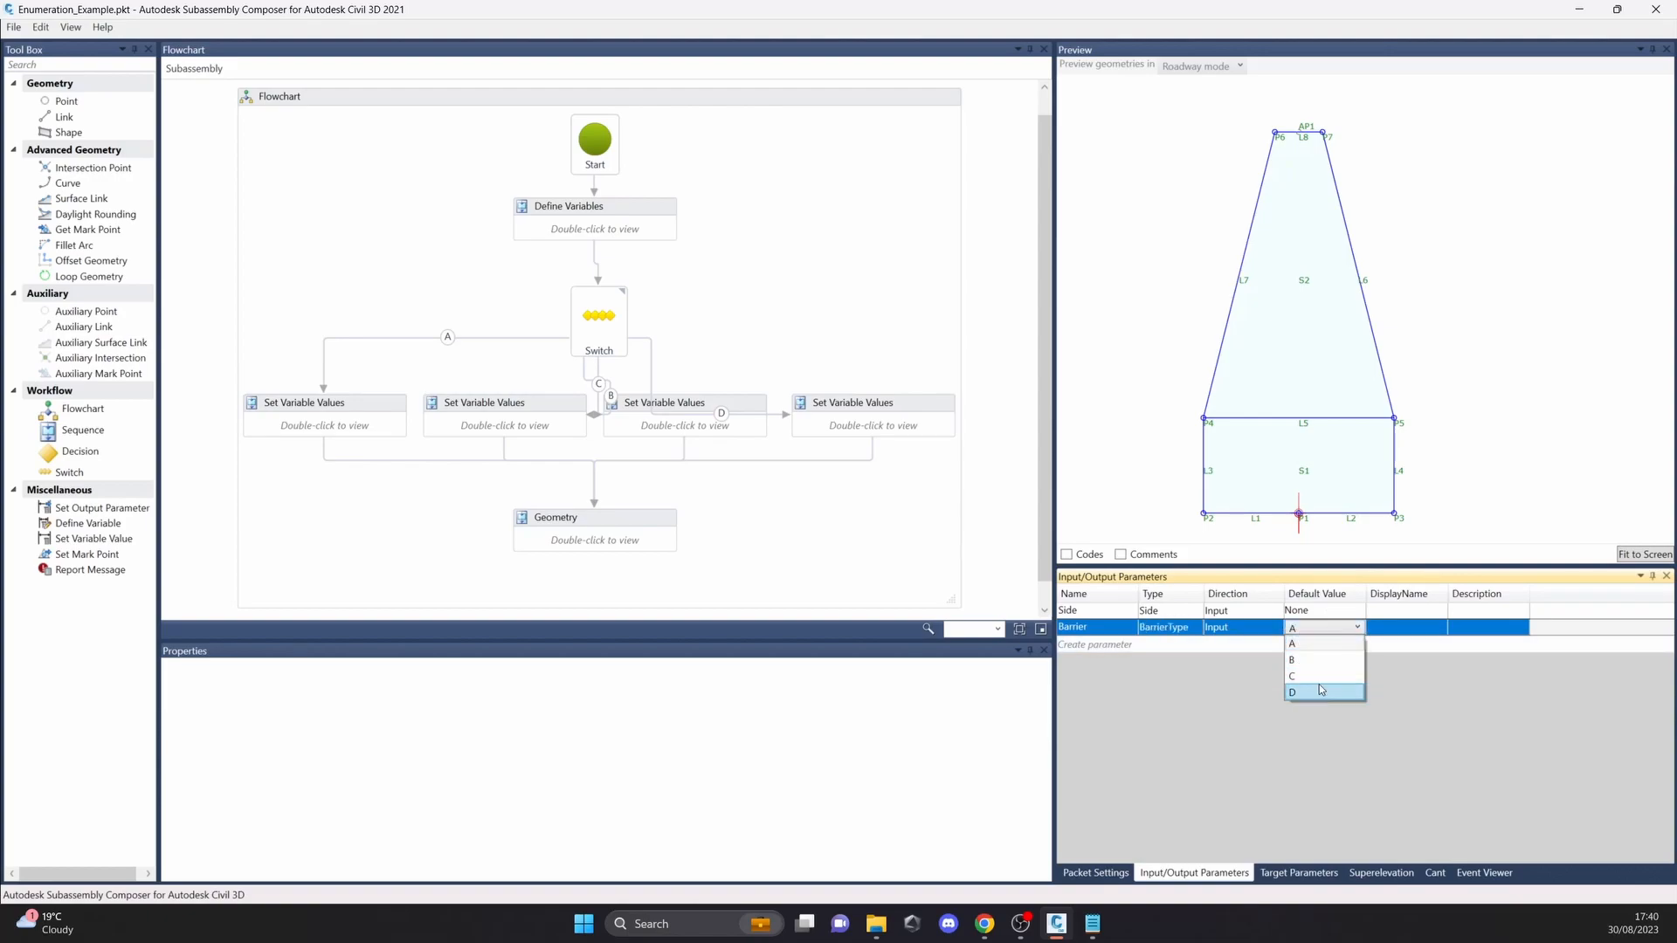
pyautogui.click(1319, 661)
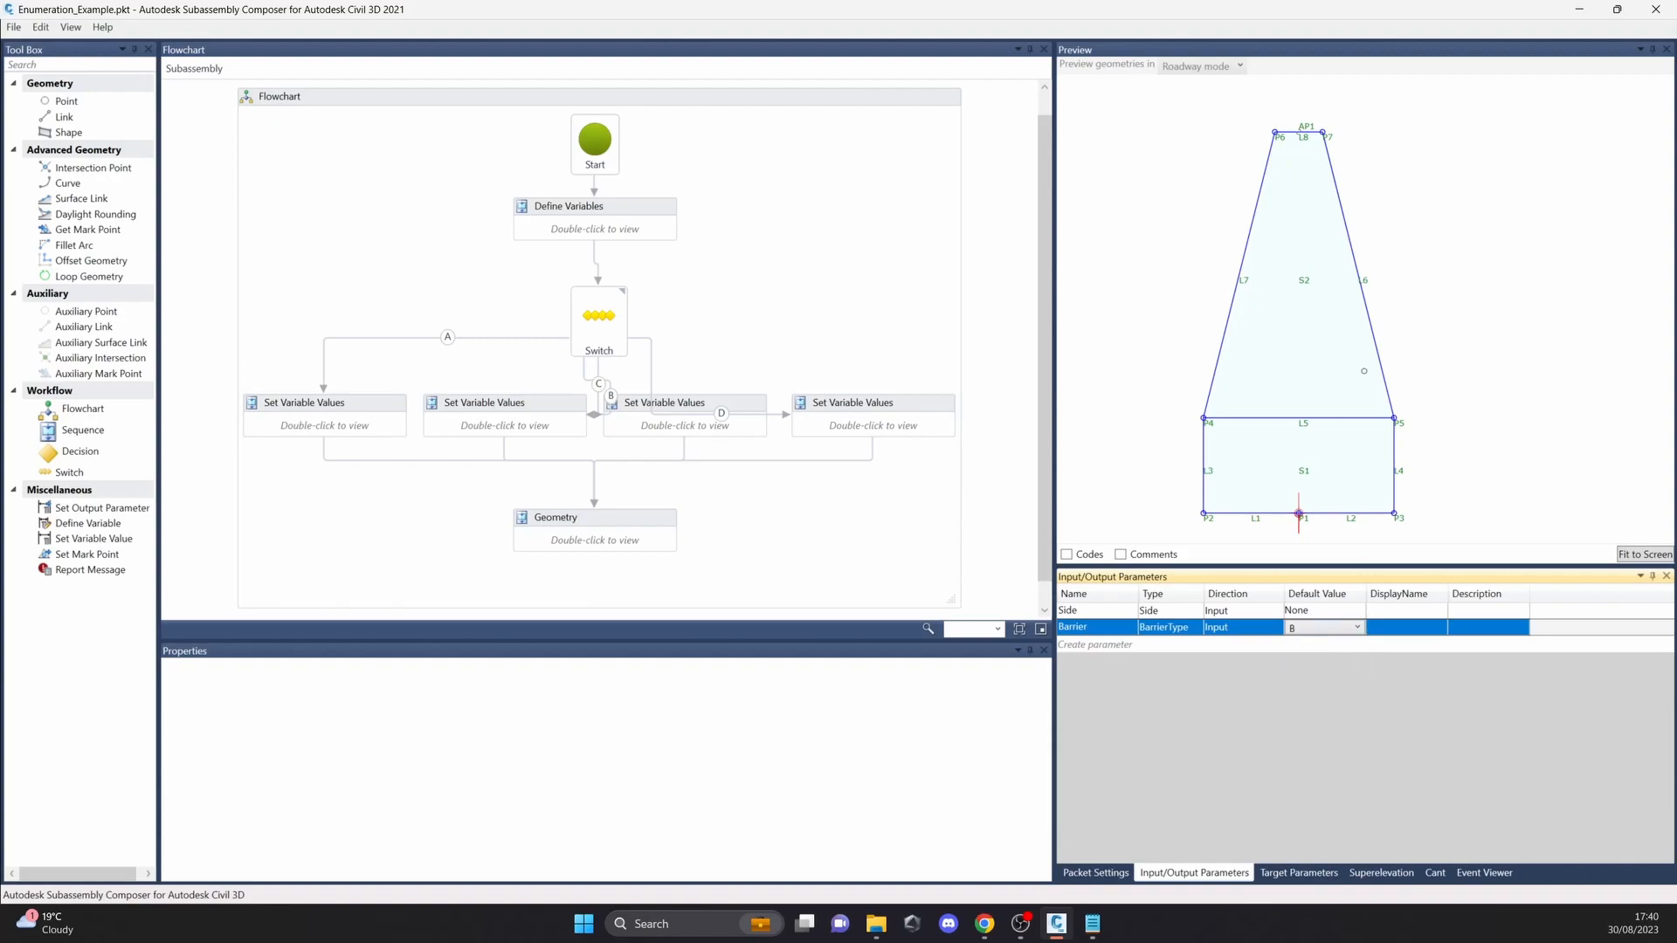
pyautogui.click(1316, 628)
pyautogui.click(1317, 677)
pyautogui.click(1316, 628)
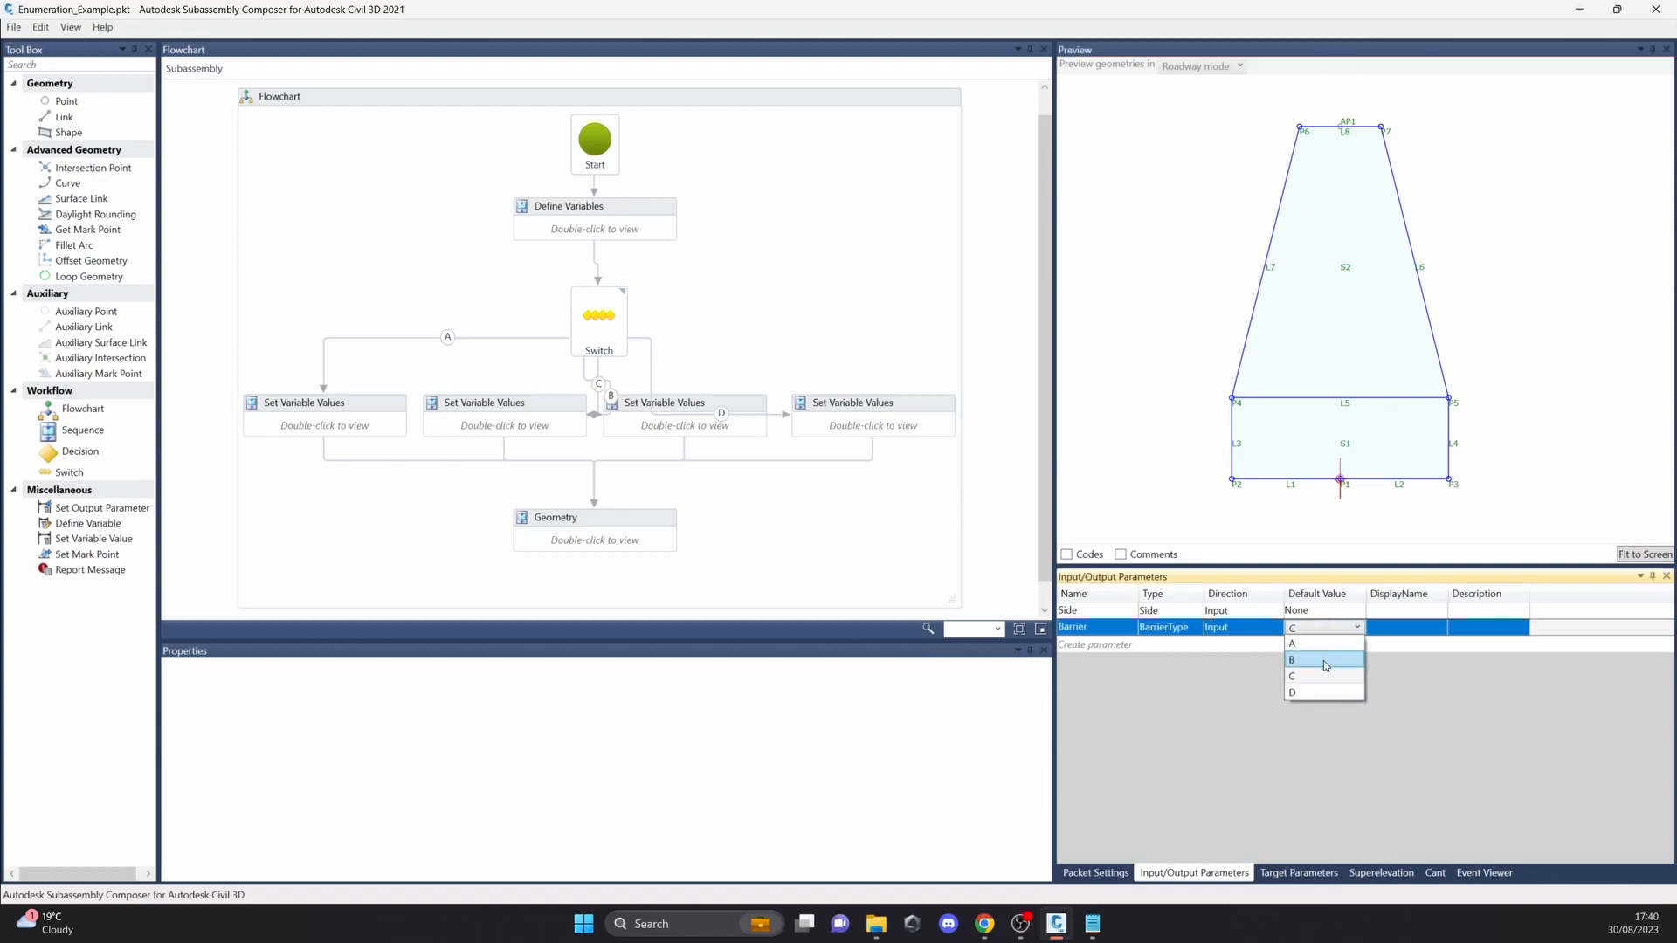
pyautogui.click(1317, 693)
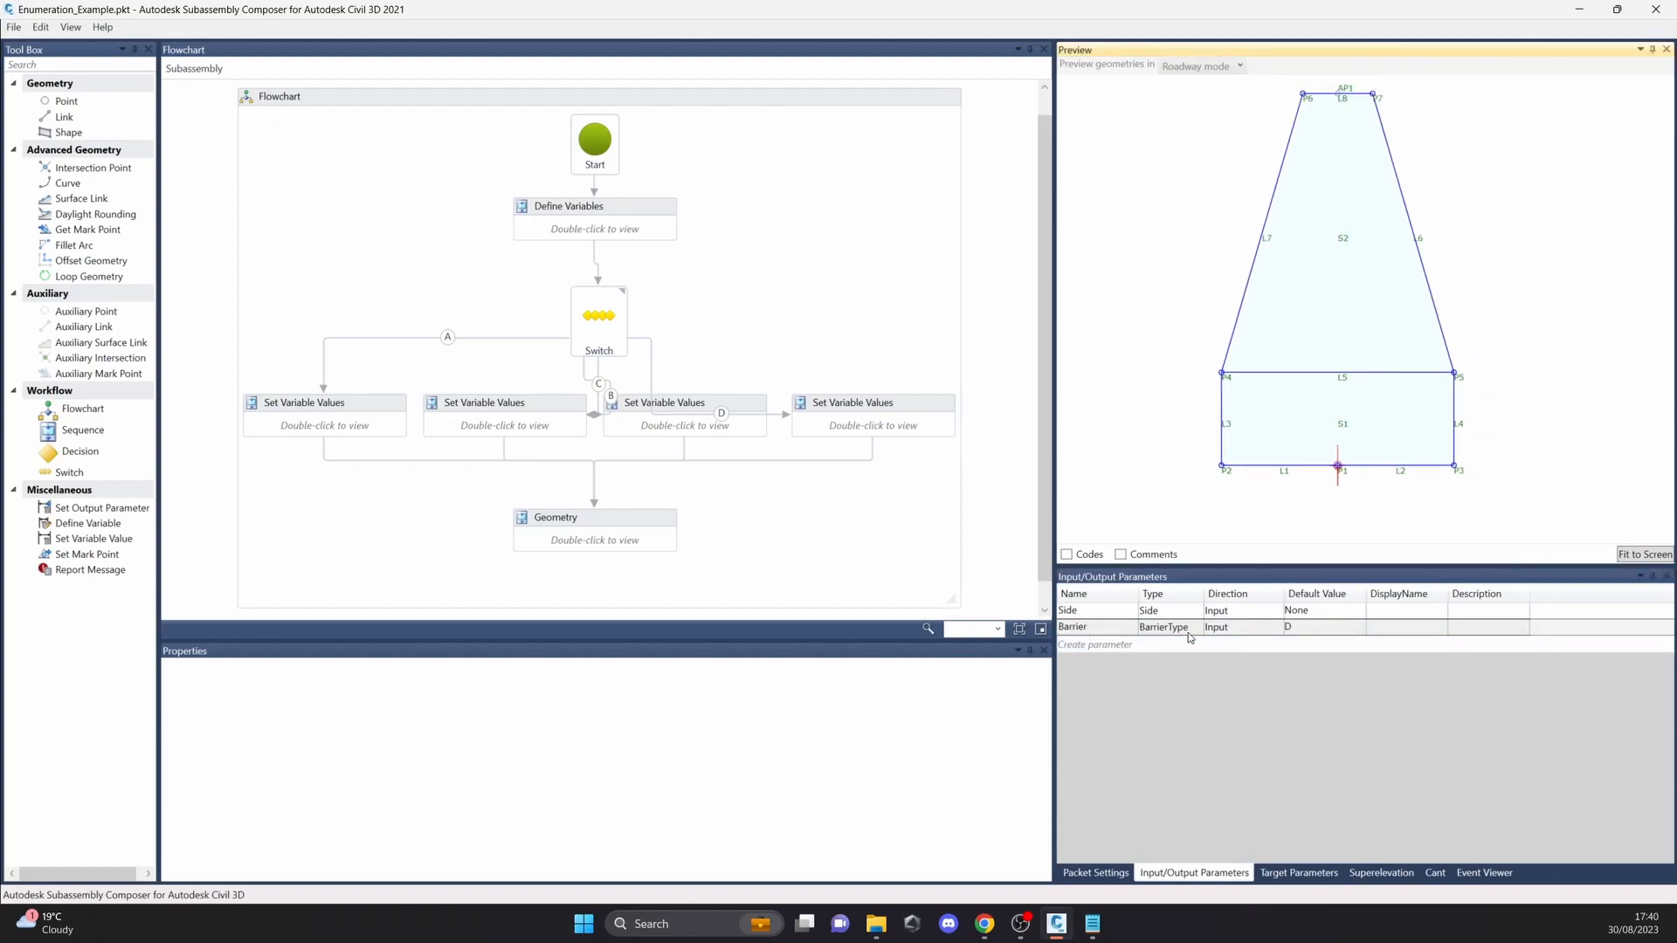
# Step: Set the Barrier default value to A and then to B, checking the preview geometry
pyautogui.click(1301, 630)
pyautogui.click(1303, 632)
pyautogui.click(1311, 644)
pyautogui.click(1311, 630)
pyautogui.click(1319, 662)
pyautogui.click(1507, 387)
# Step: Try C as the Barrier default value, then return it to A and refresh the preview
pyautogui.click(1301, 629)
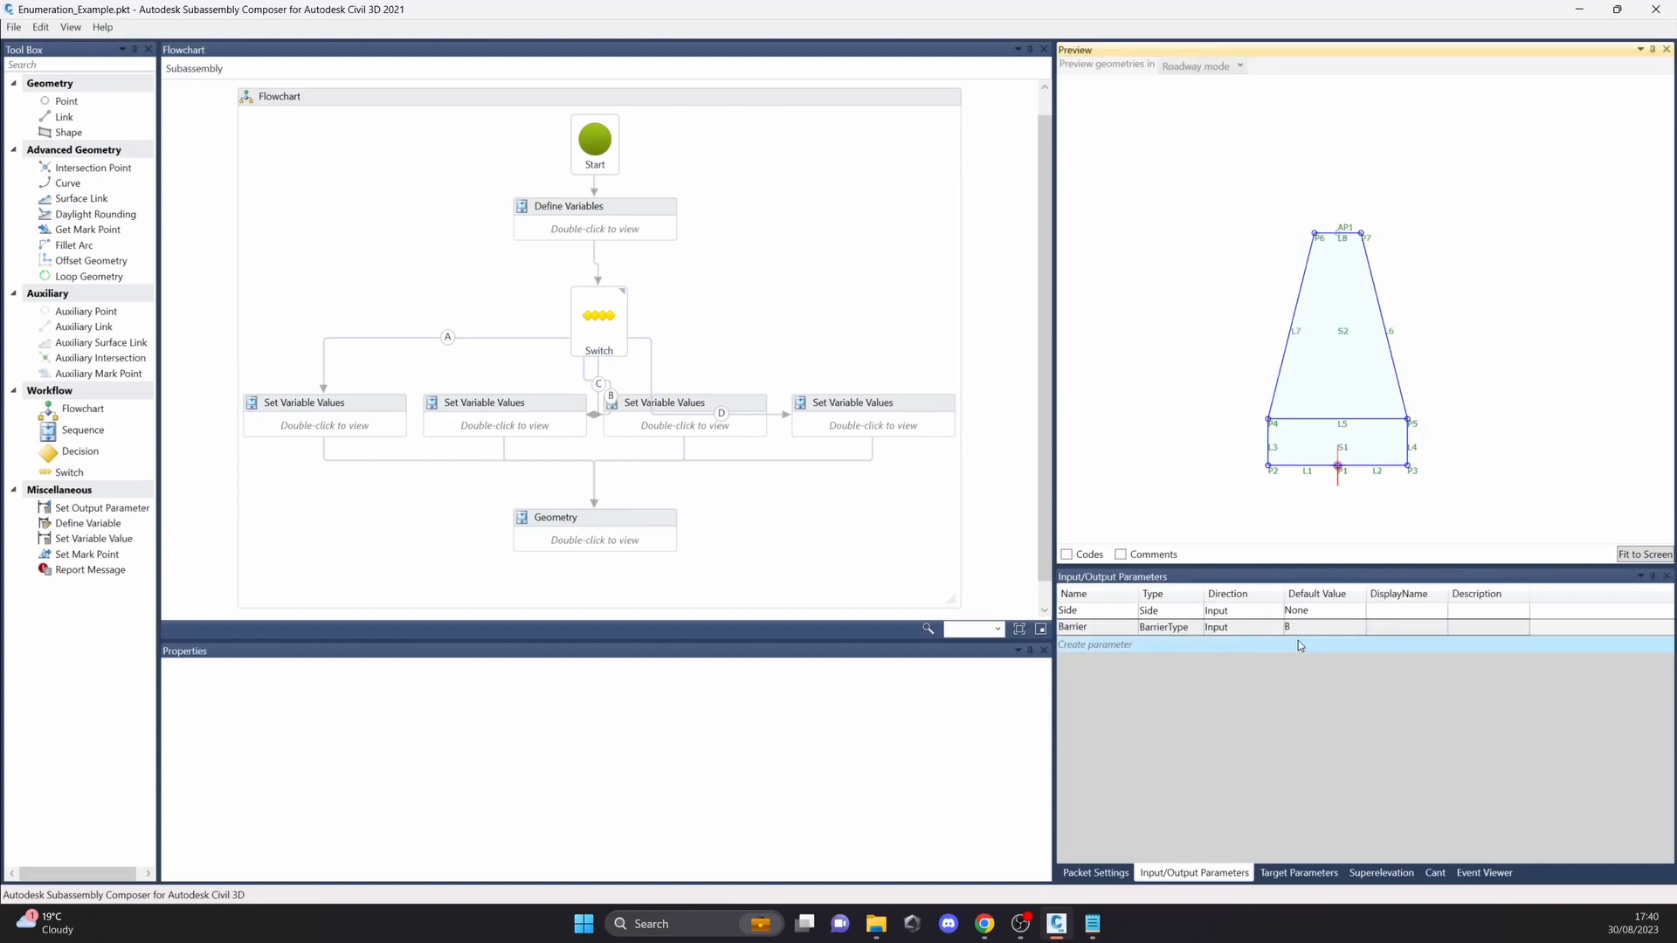
pyautogui.click(1303, 629)
pyautogui.click(1310, 678)
pyautogui.click(1426, 464)
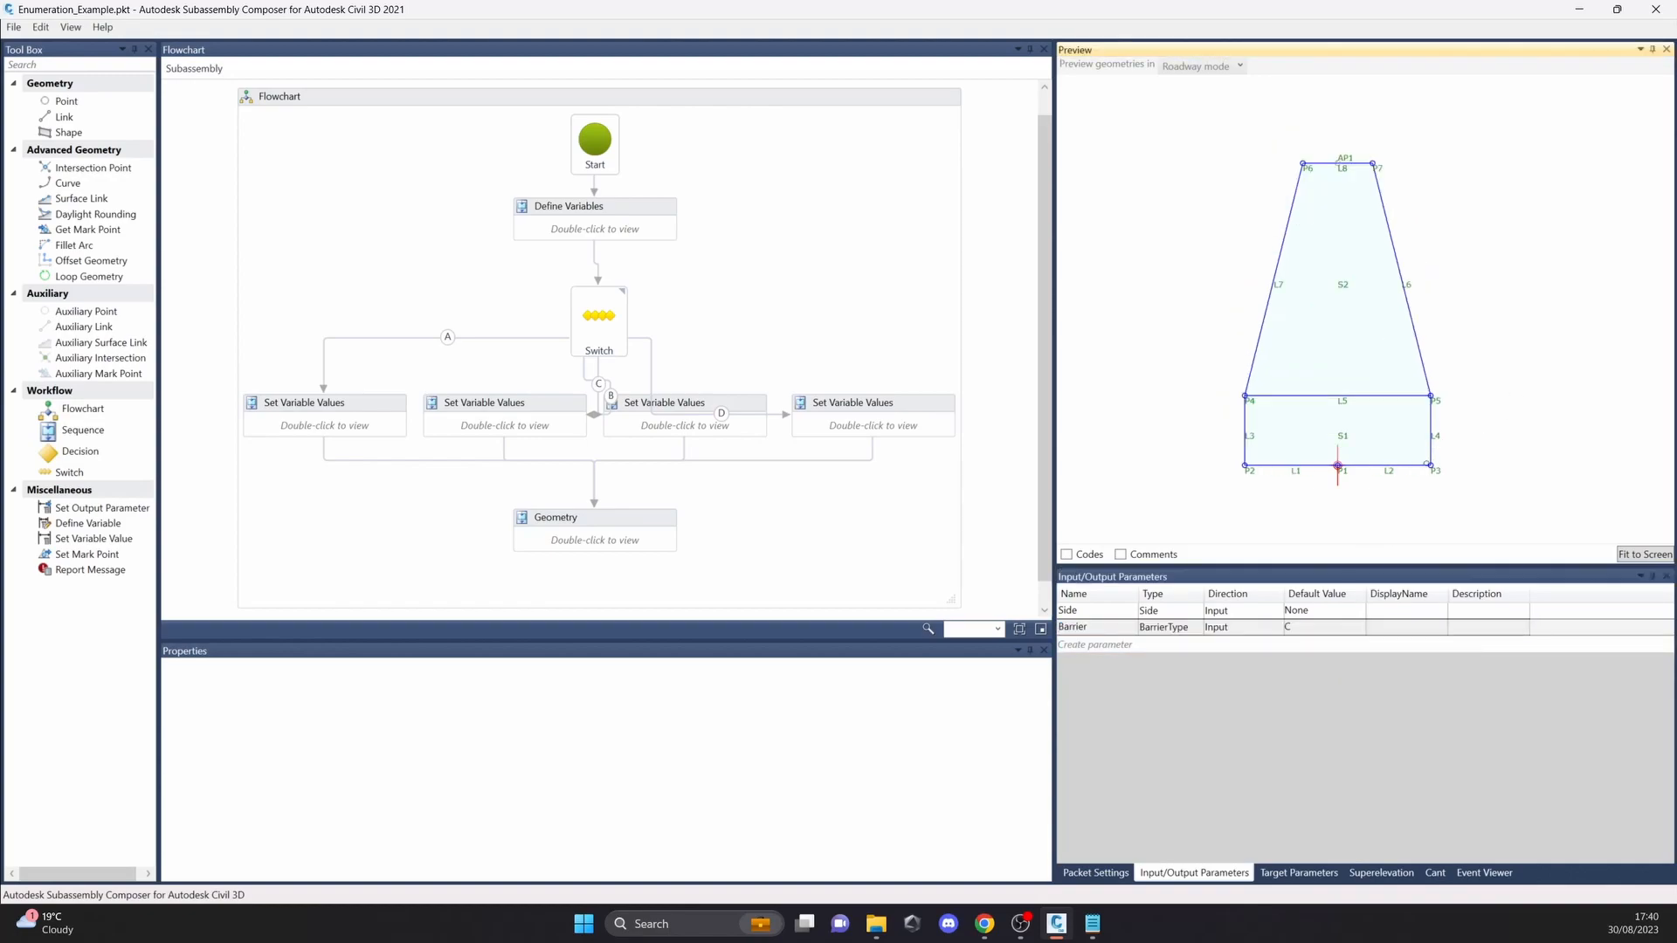
pyautogui.click(1307, 630)
pyautogui.click(1307, 630)
pyautogui.click(1310, 645)
pyautogui.click(1169, 414)
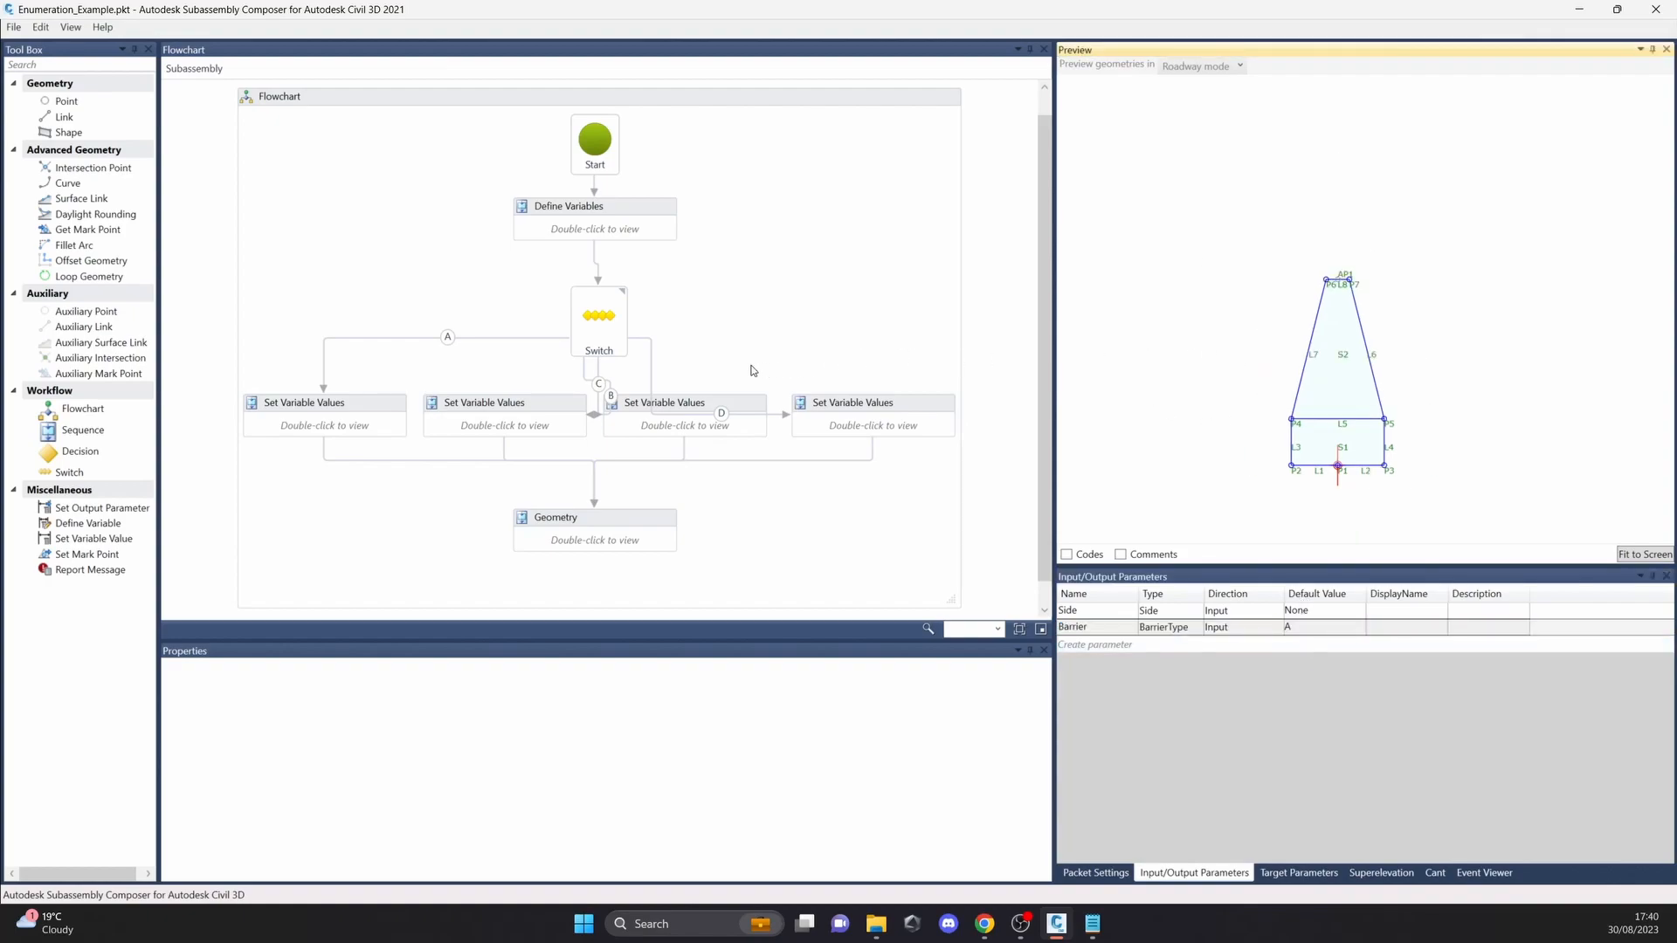
# Step: Inspect the Switch expression and the variable assignments in the first two Set Variable Values sequences, then return to the flowchart
pyautogui.click(615, 338)
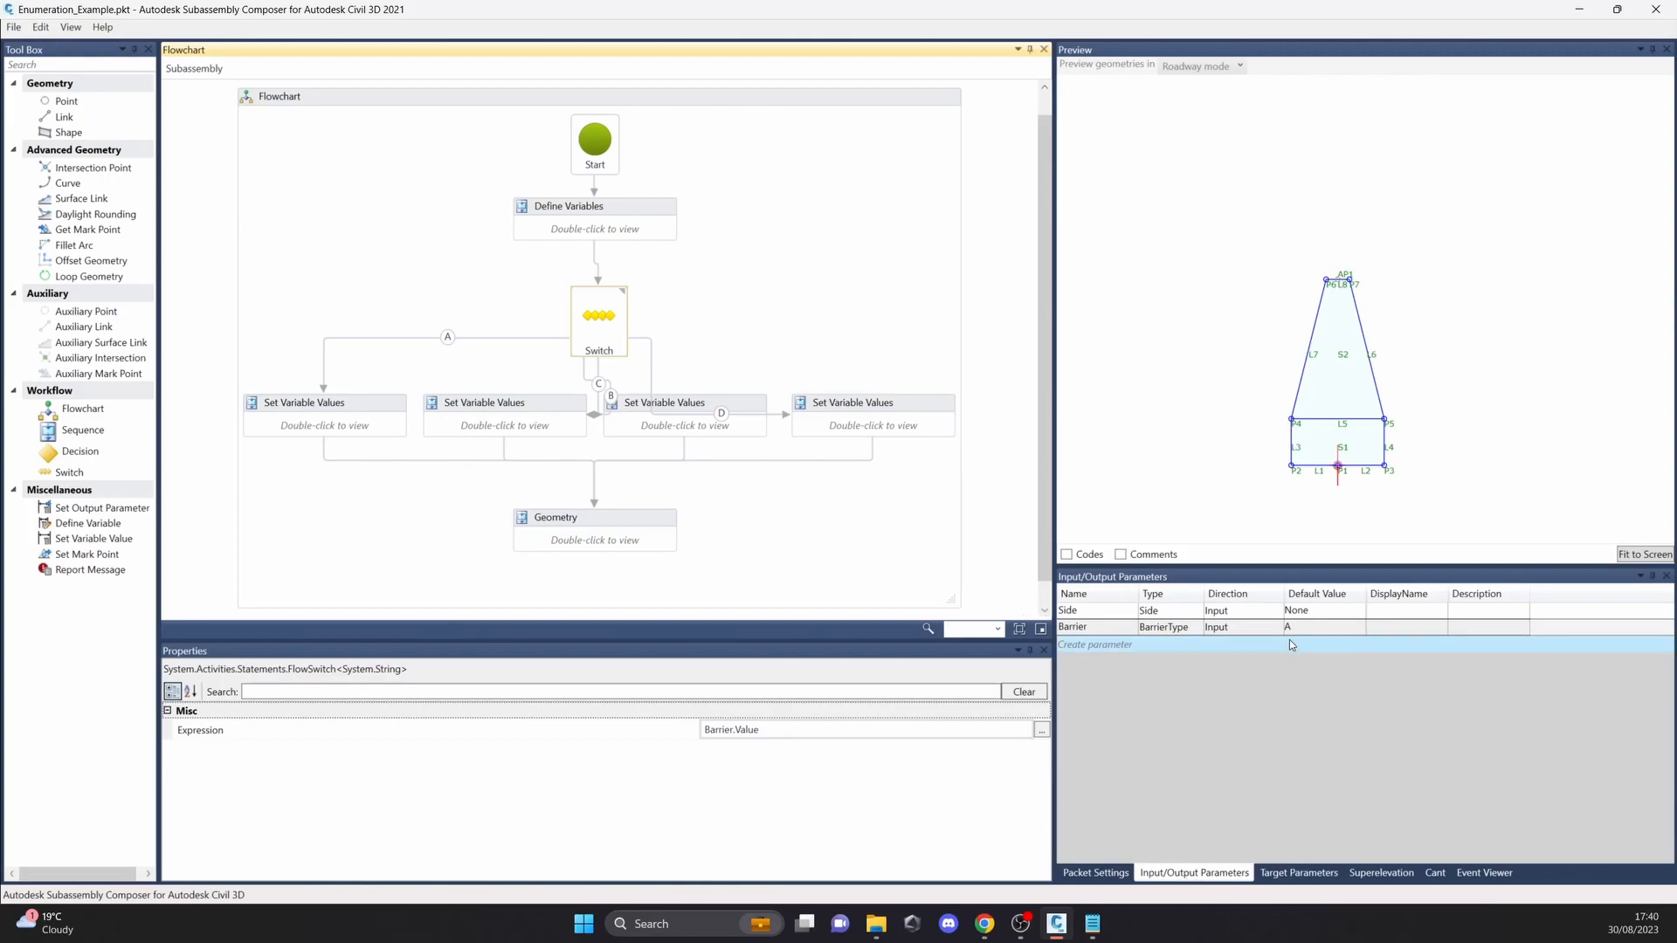
pyautogui.doubleClick(387, 417)
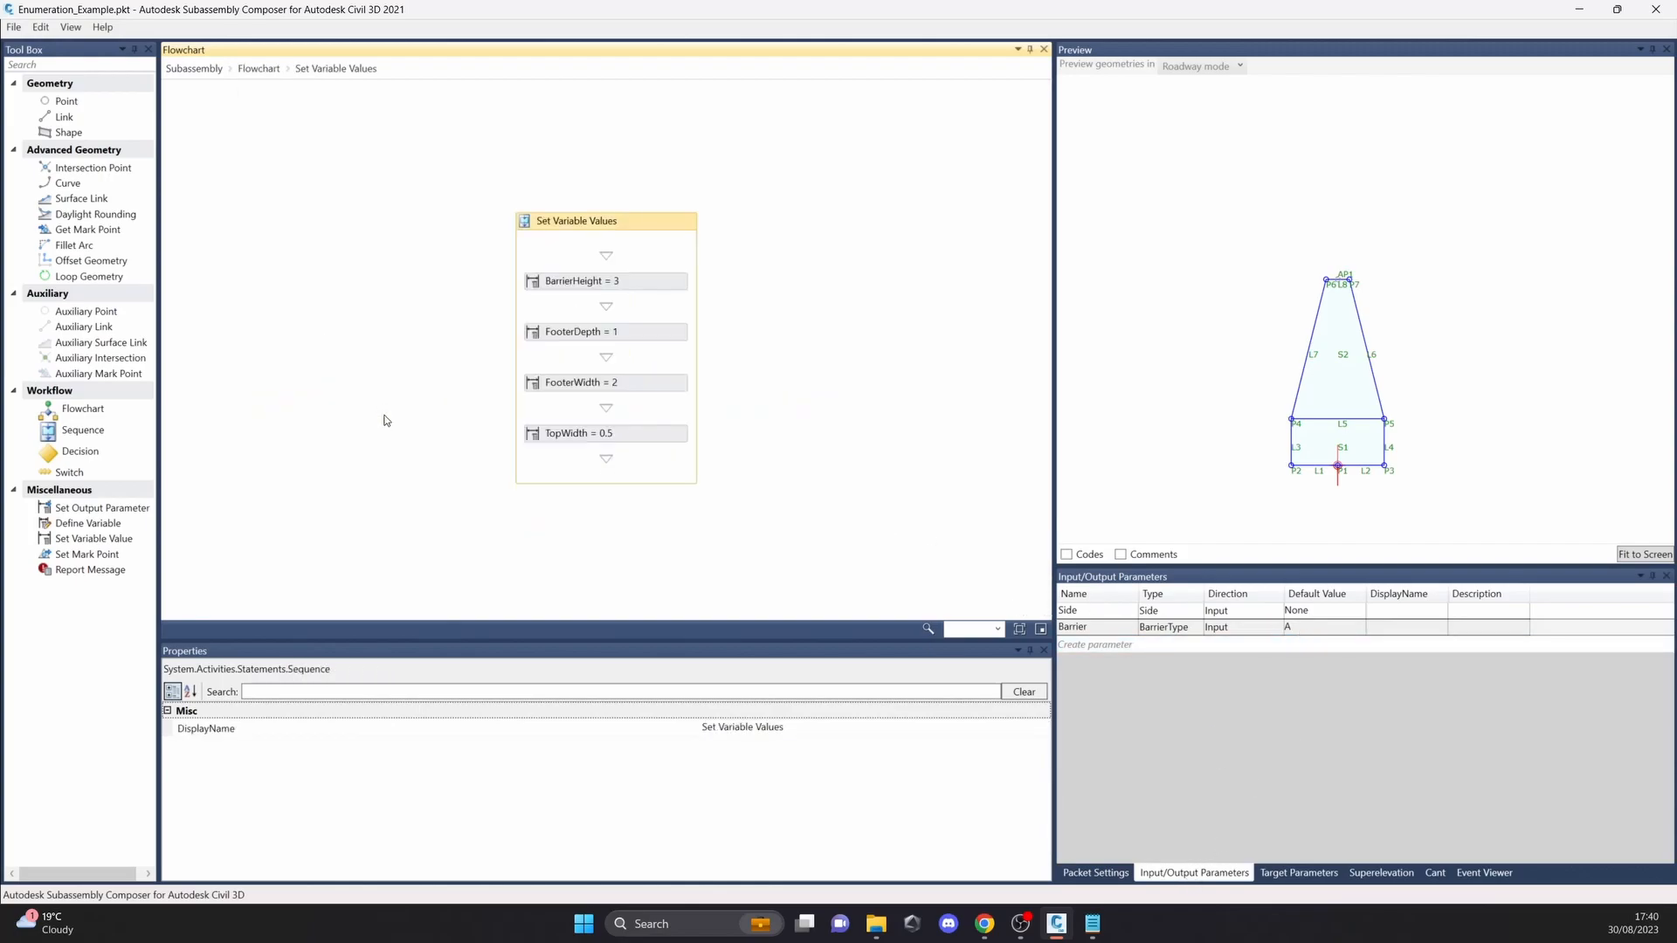
pyautogui.click(640, 281)
pyautogui.click(644, 333)
pyautogui.click(644, 383)
pyautogui.click(635, 434)
pyautogui.click(259, 68)
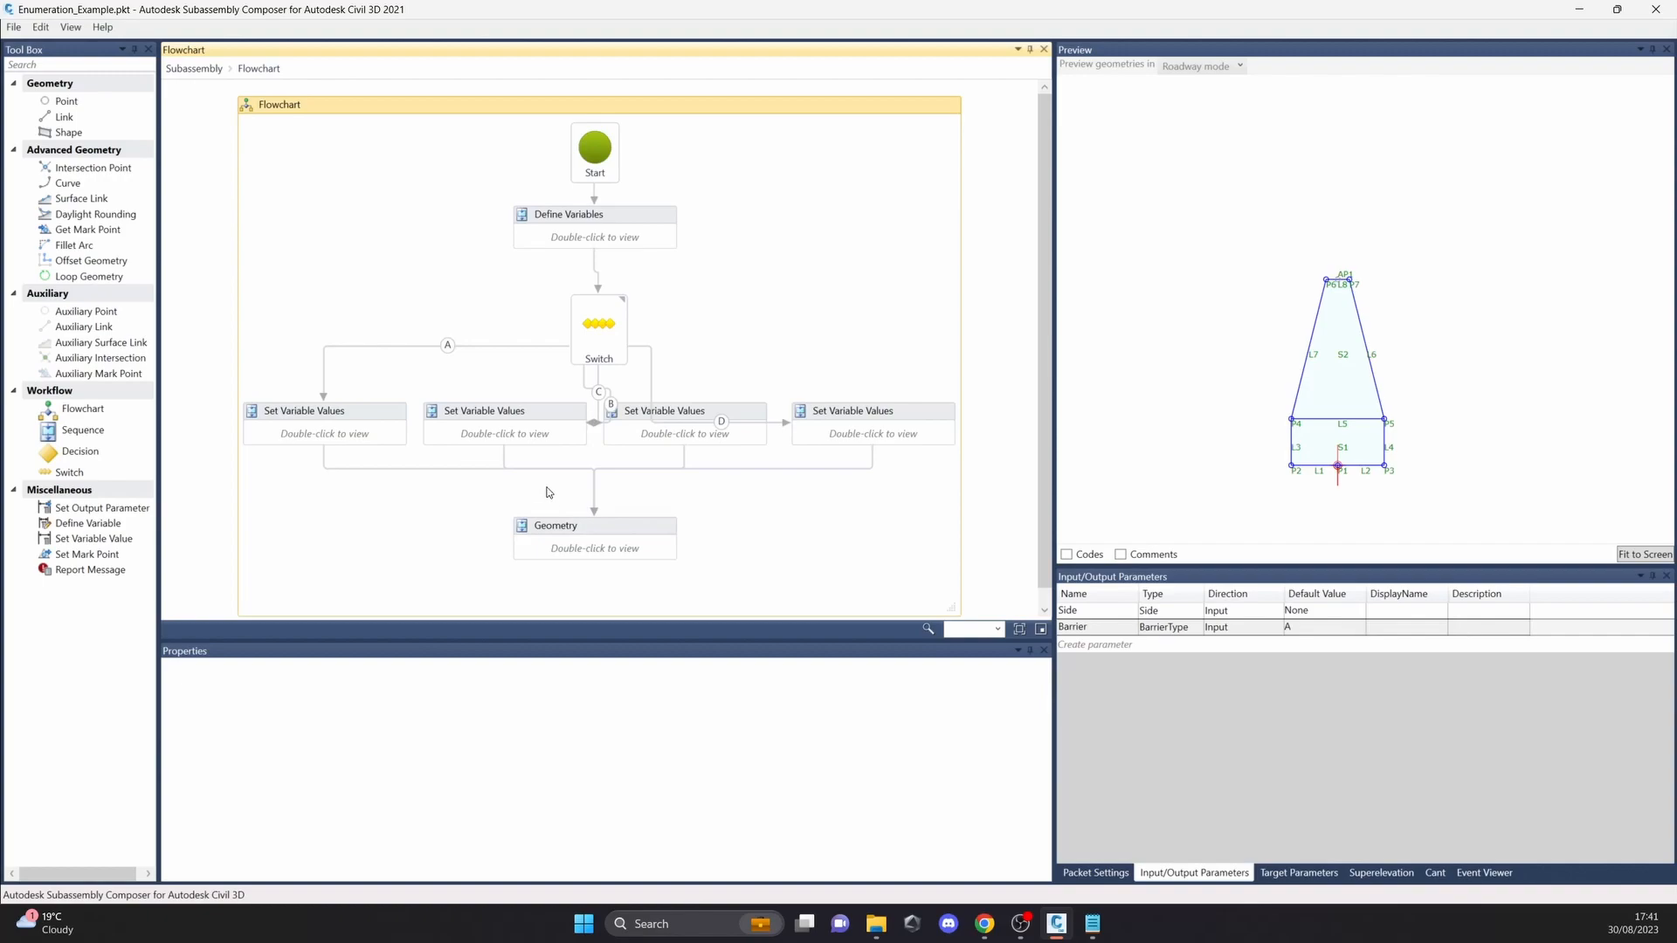
pyautogui.doubleClick(544, 432)
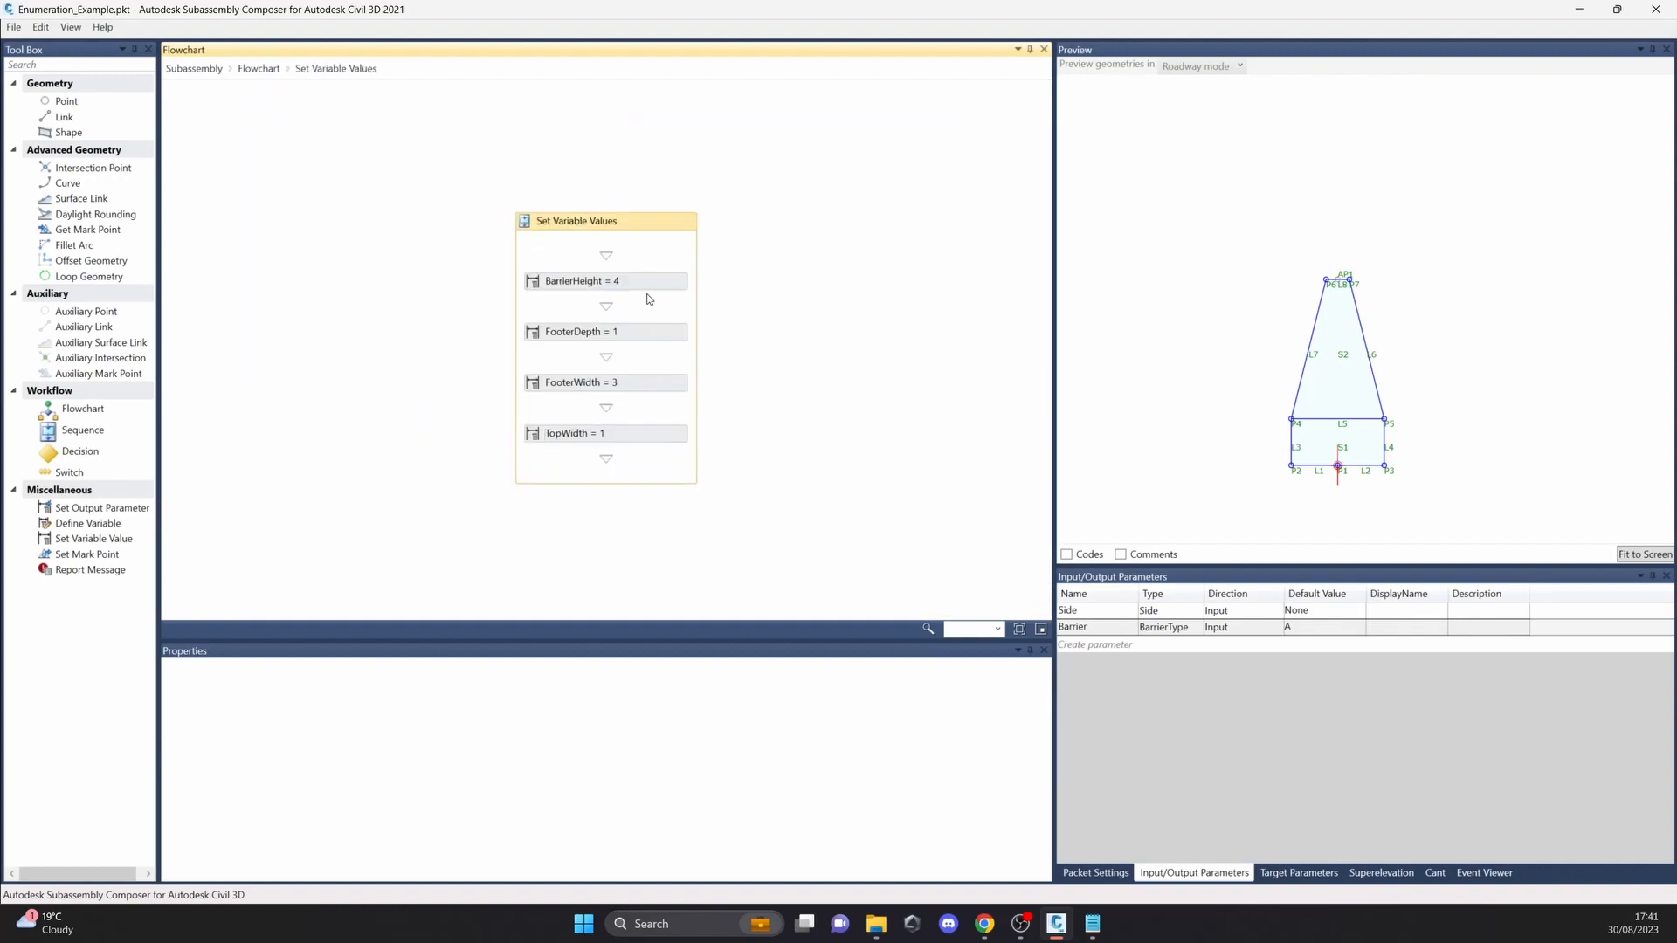
pyautogui.click(256, 69)
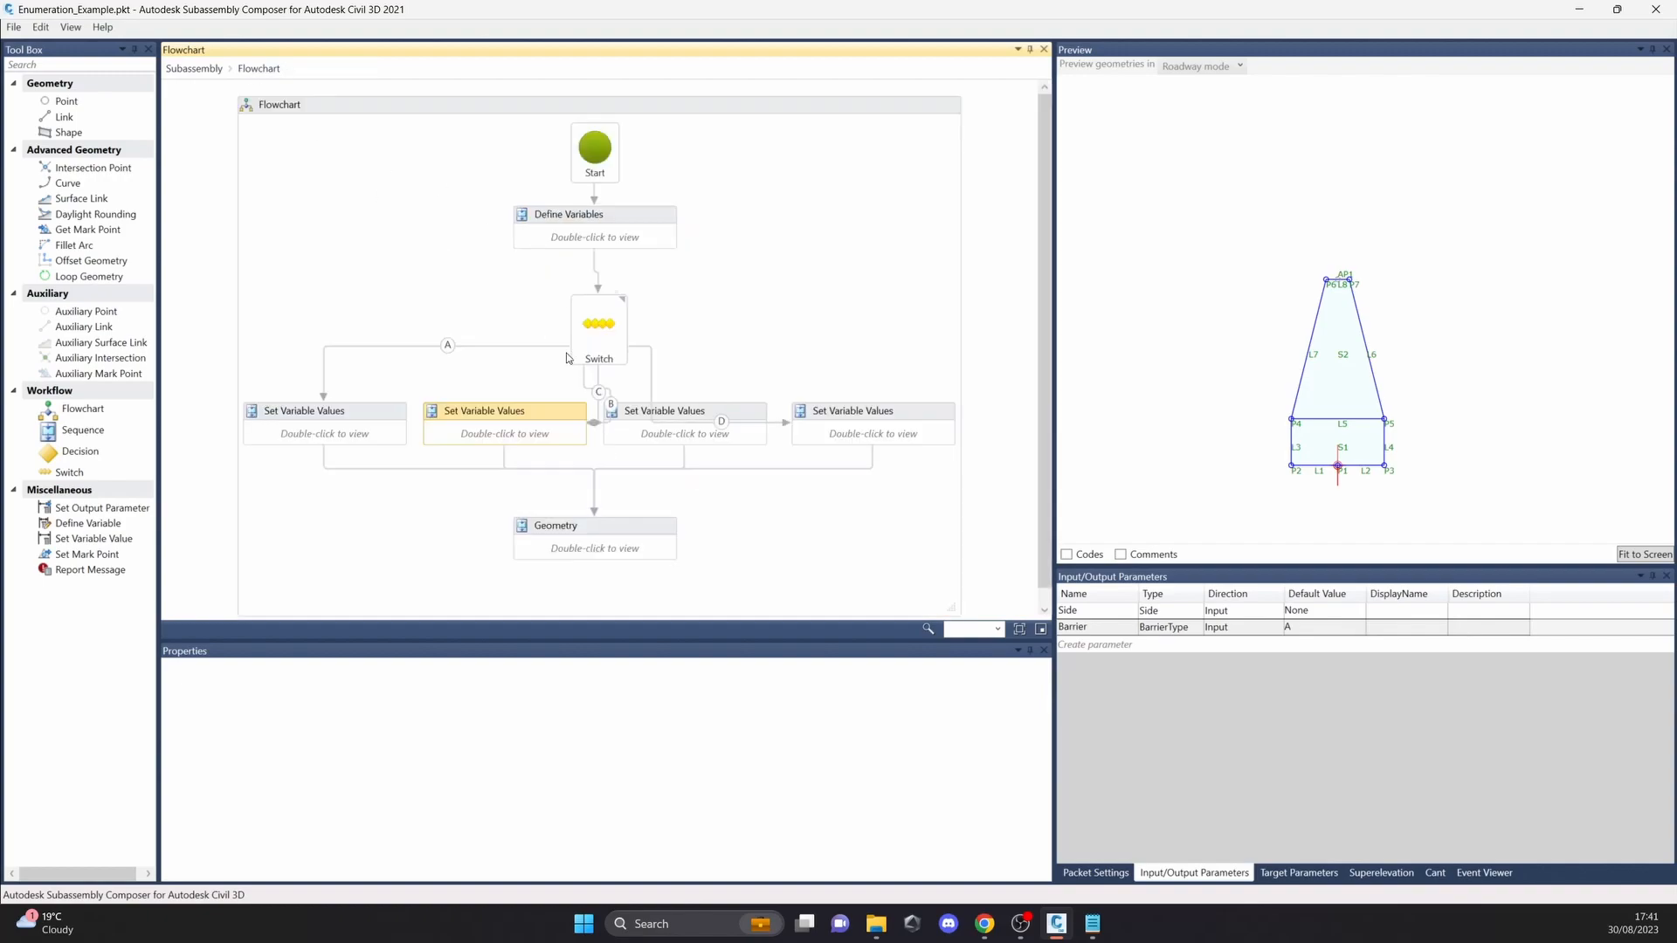
# Step: Open the Geometry sequence and review the properties of its elements from P1 through L5
pyautogui.doubleClick(653, 537)
pyautogui.click(636, 150)
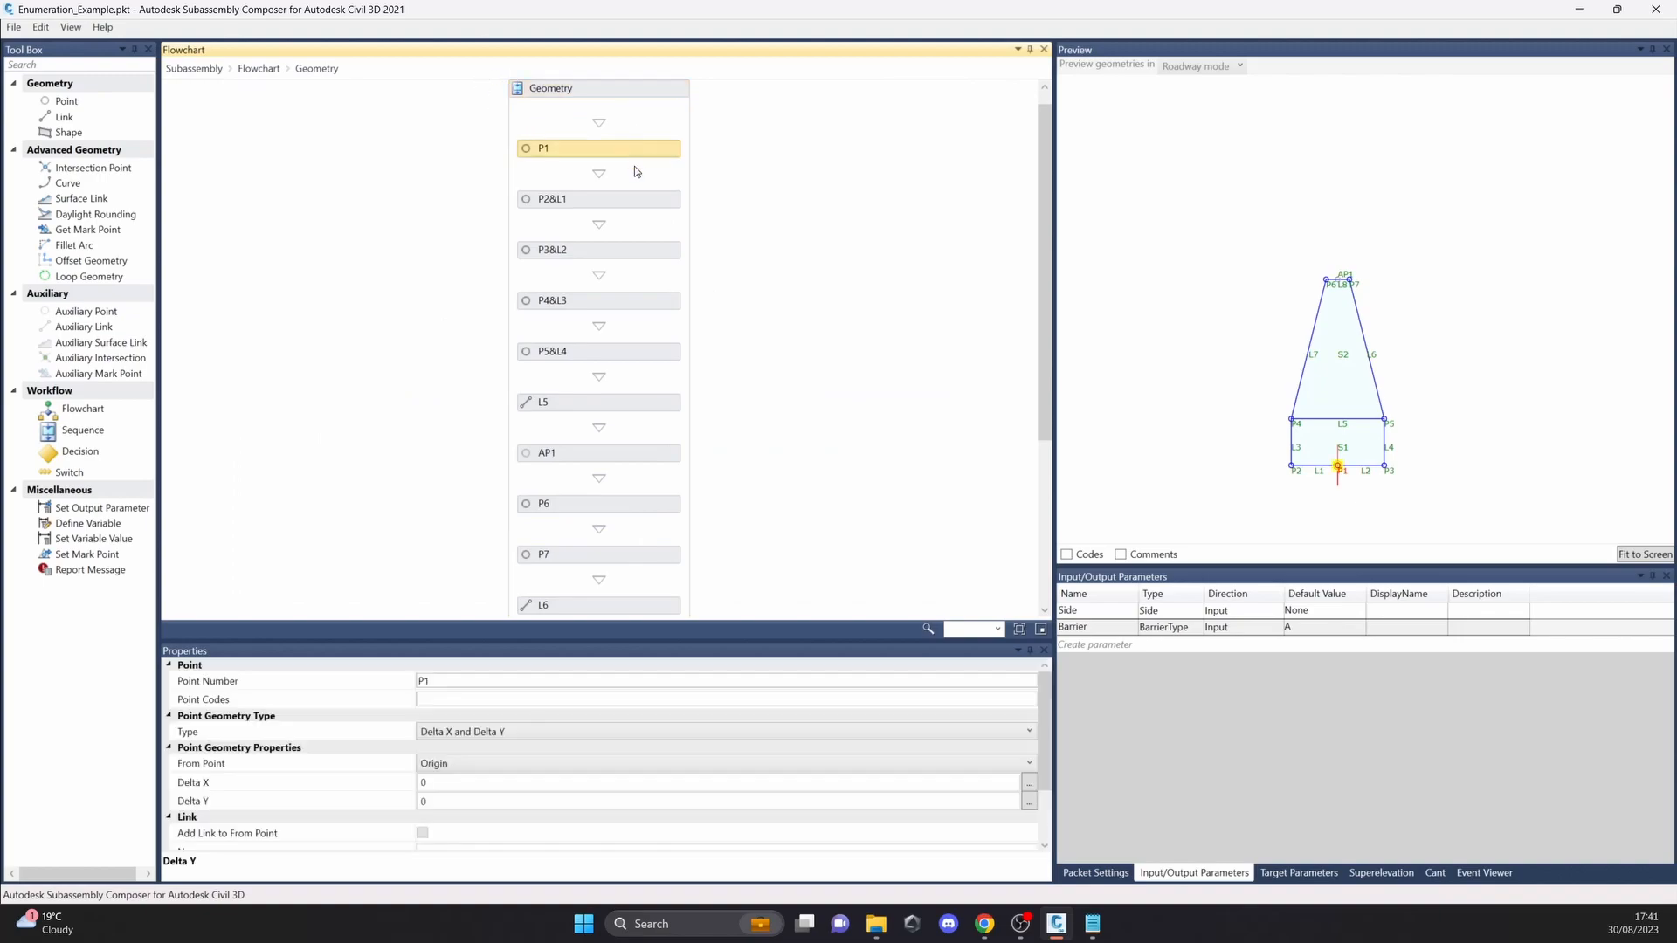
pyautogui.click(633, 202)
pyautogui.click(639, 251)
pyautogui.click(637, 300)
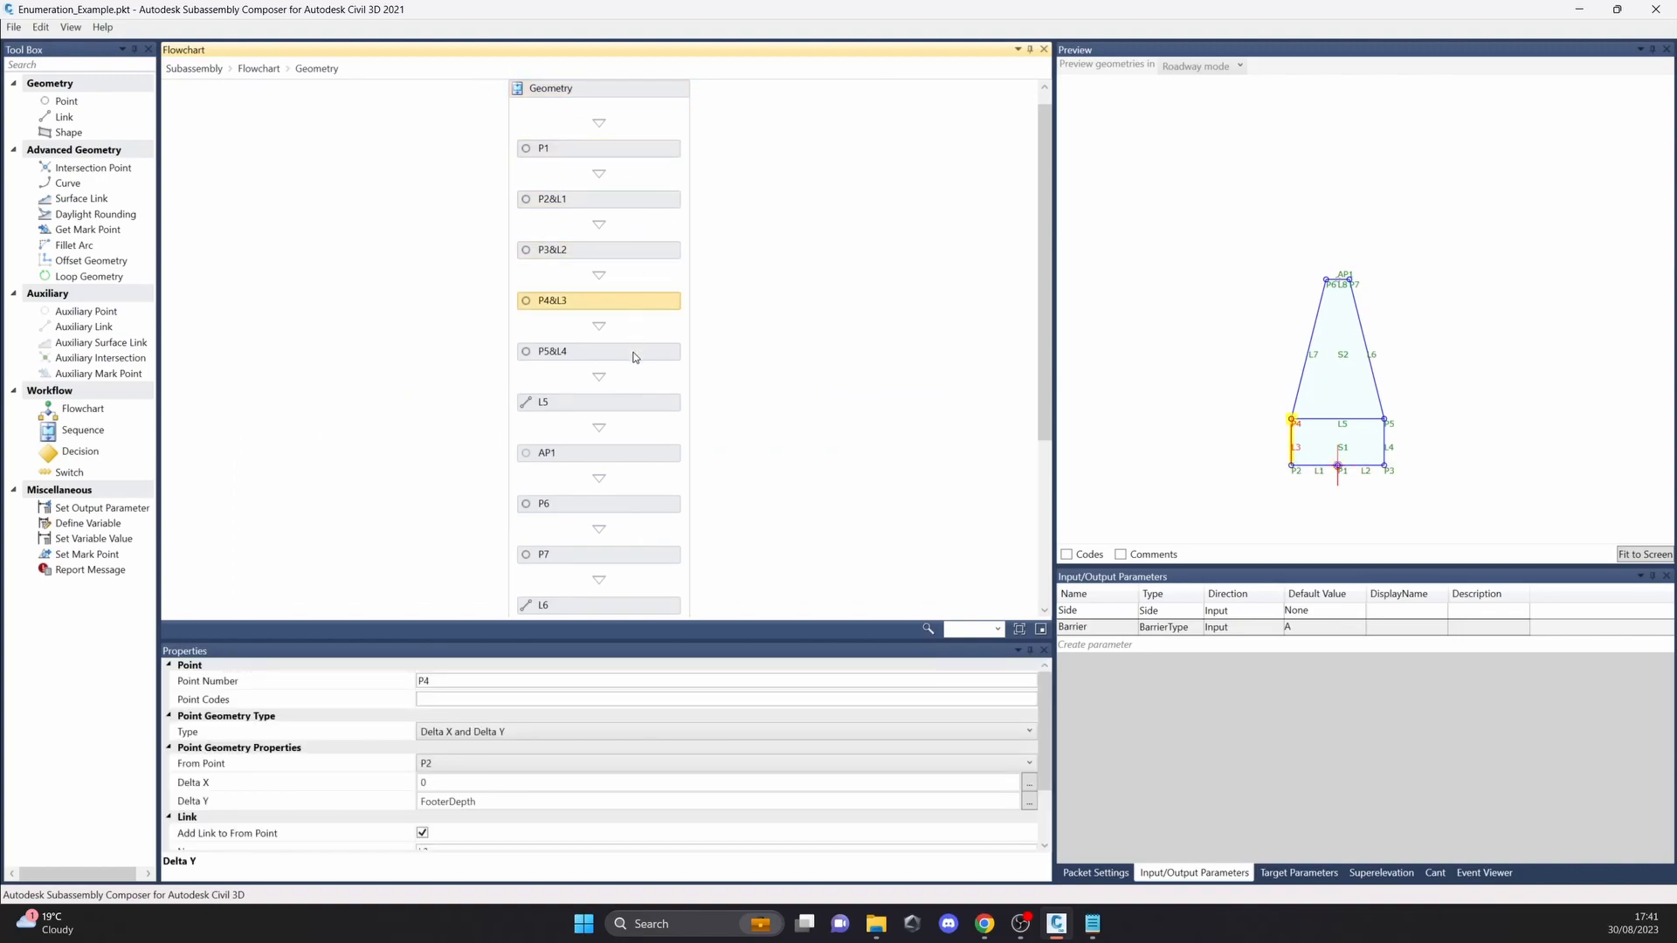
pyautogui.click(634, 354)
pyautogui.click(642, 404)
pyautogui.click(705, 473)
# Step: Review point P7, links L6 to L8 and shapes S1 and S2 in the Geometry sequence, then return to the flowchart
pyautogui.scroll(-3, 664, 436)
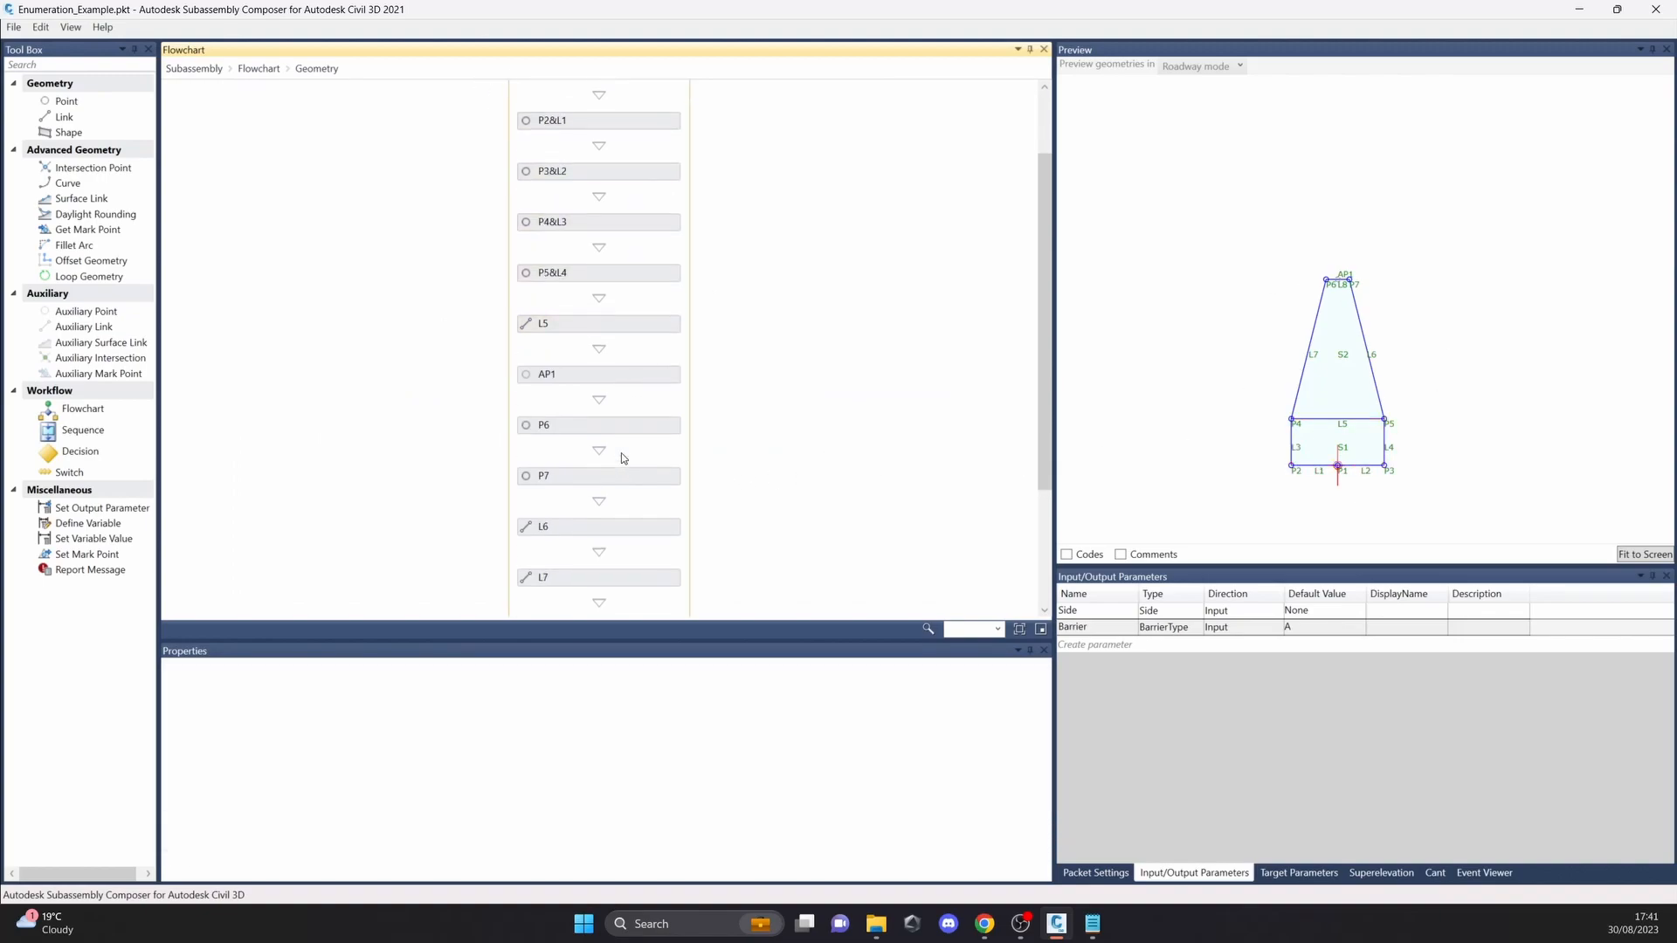
pyautogui.click(629, 441)
pyautogui.scroll(-3, 627, 436)
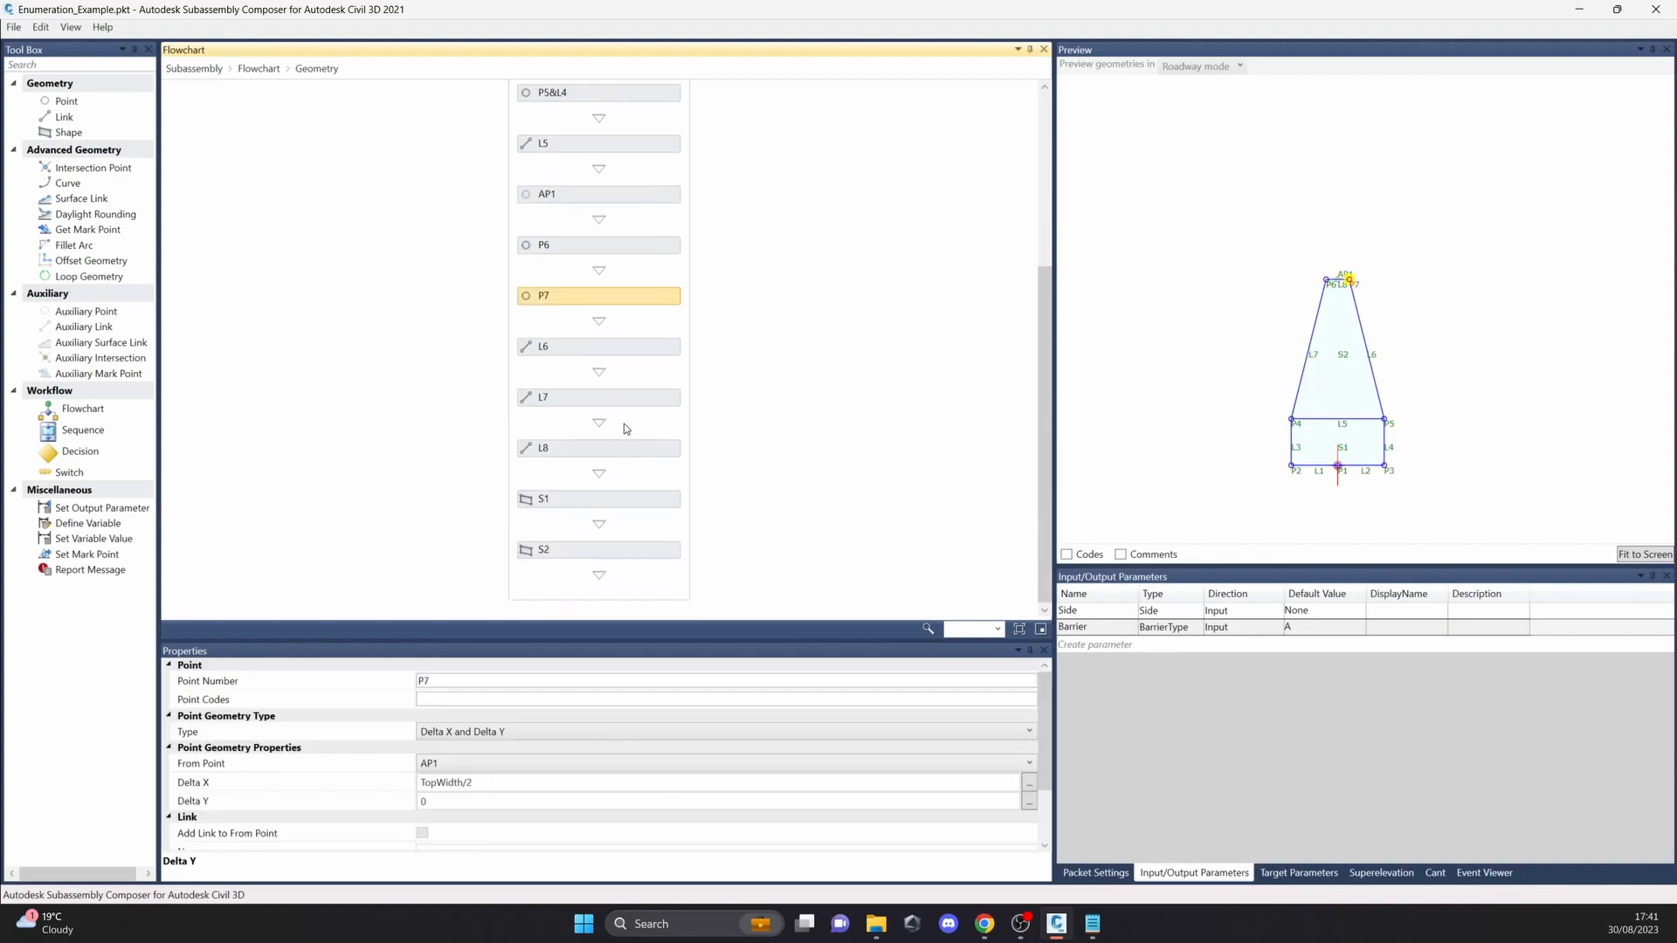
pyautogui.click(629, 398)
pyautogui.click(628, 349)
pyautogui.click(635, 447)
pyautogui.click(642, 499)
pyautogui.click(651, 552)
pyautogui.scroll(6, 647, 366)
pyautogui.click(620, 166)
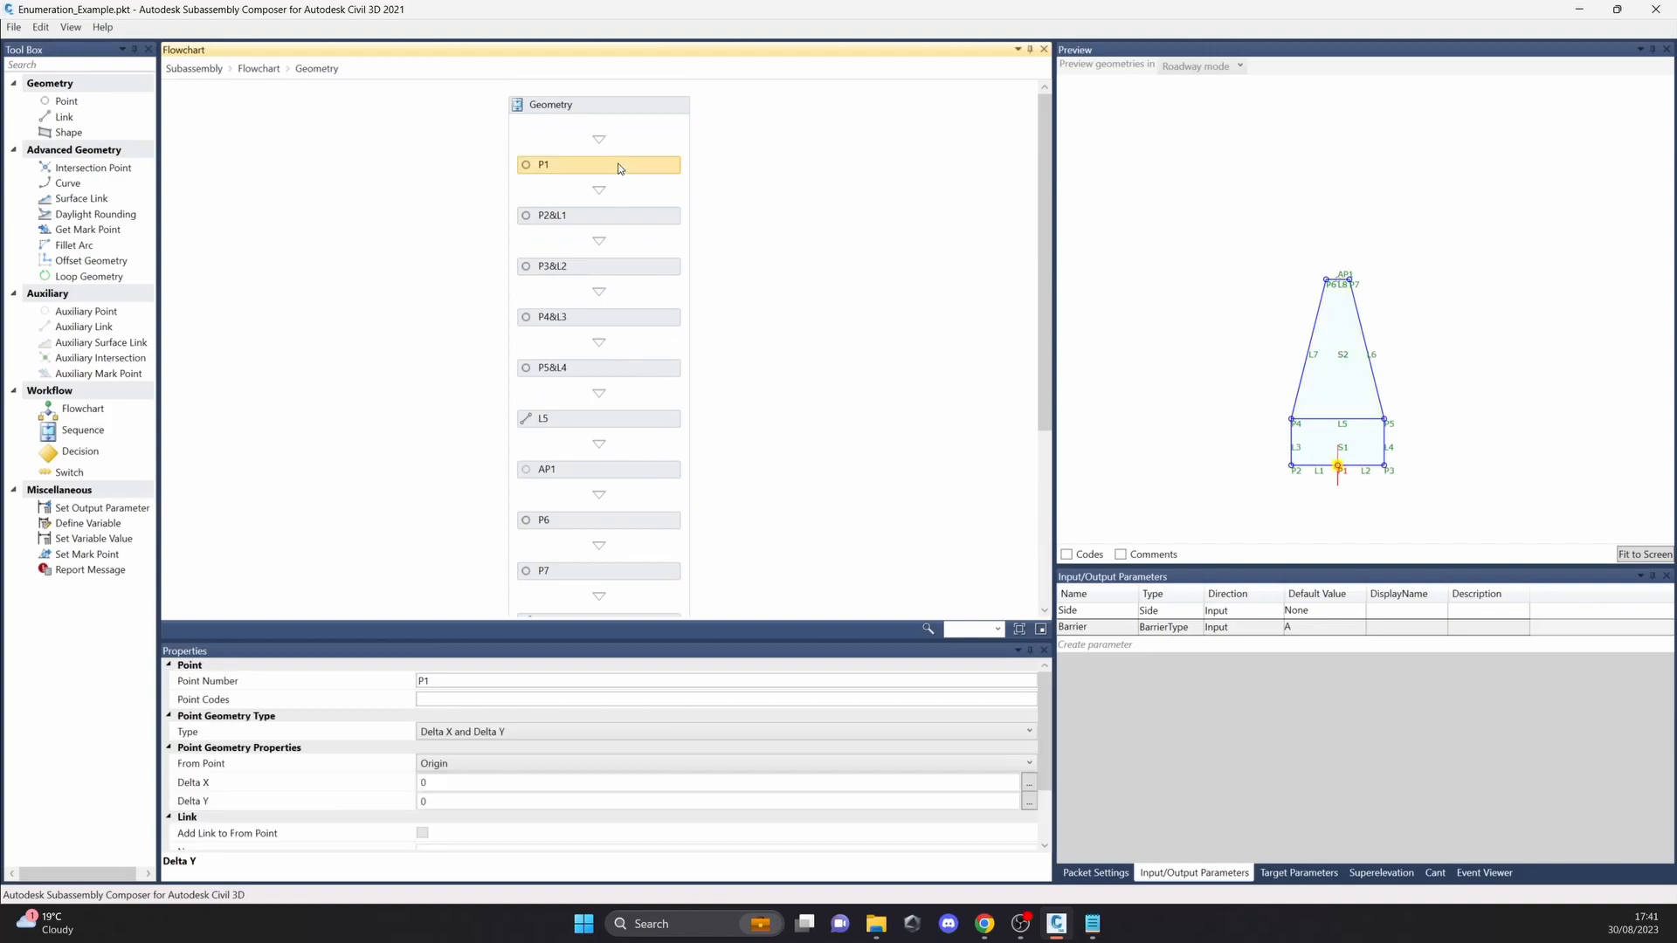
pyautogui.click(259, 68)
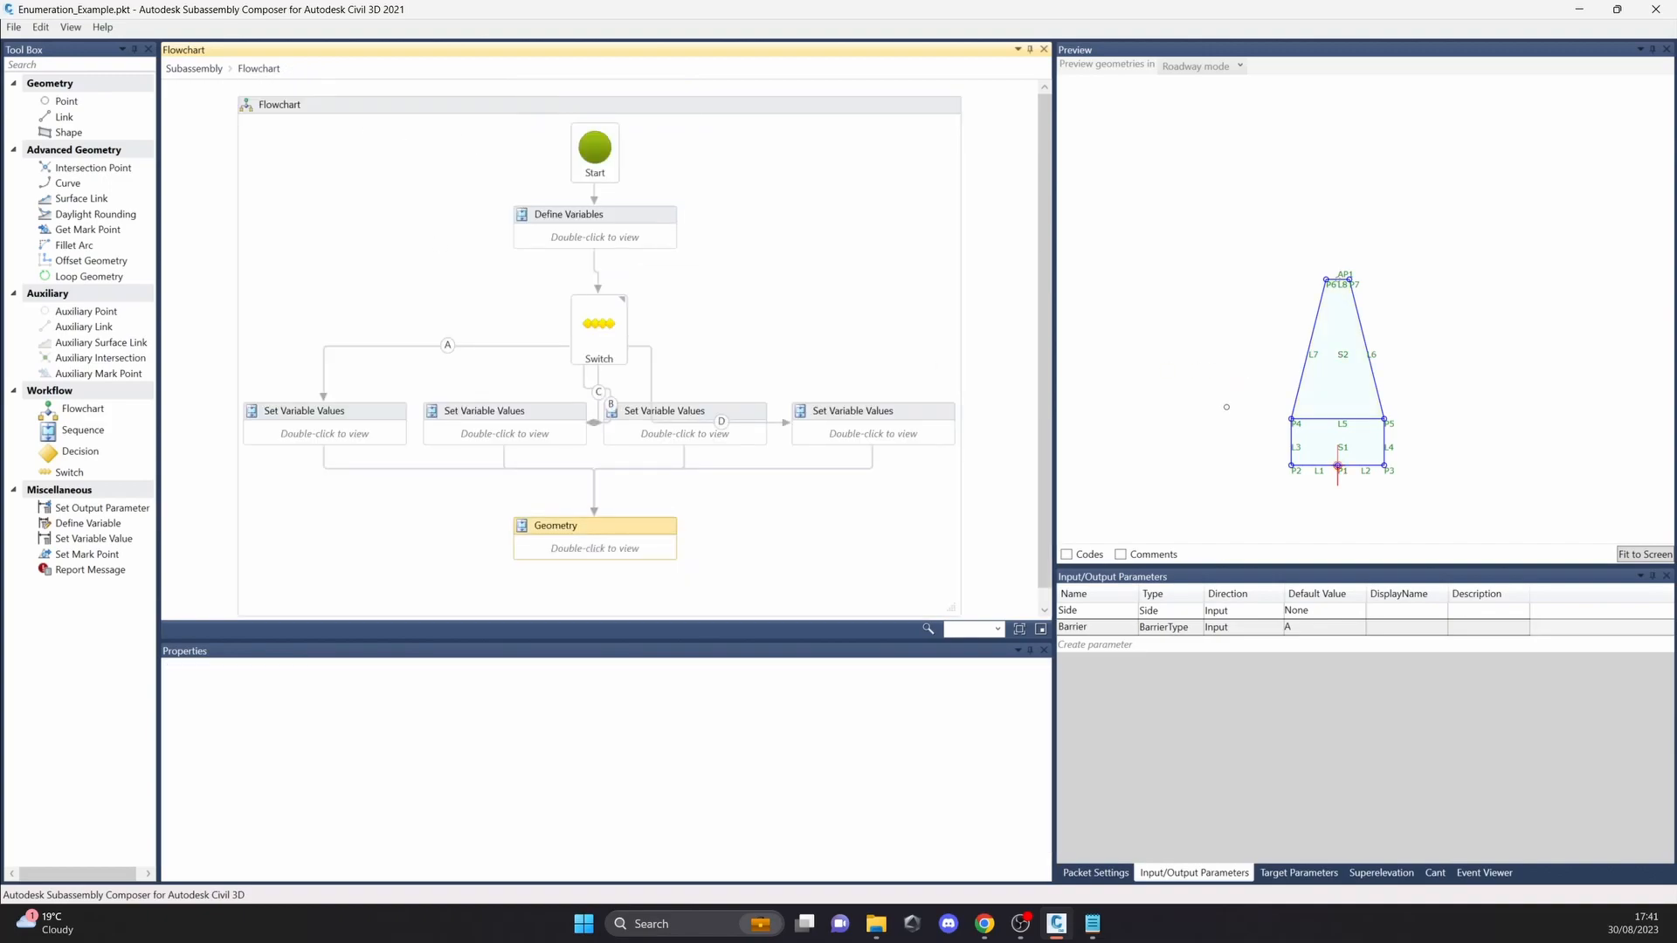
# Step: Compare the barrier shape again with default values B and C, then restore the Barrier default to A
pyautogui.scroll(-1, 1261, 388)
pyautogui.moveTo(1342, 385); pyautogui.dragTo(1360, 357, button='middle')
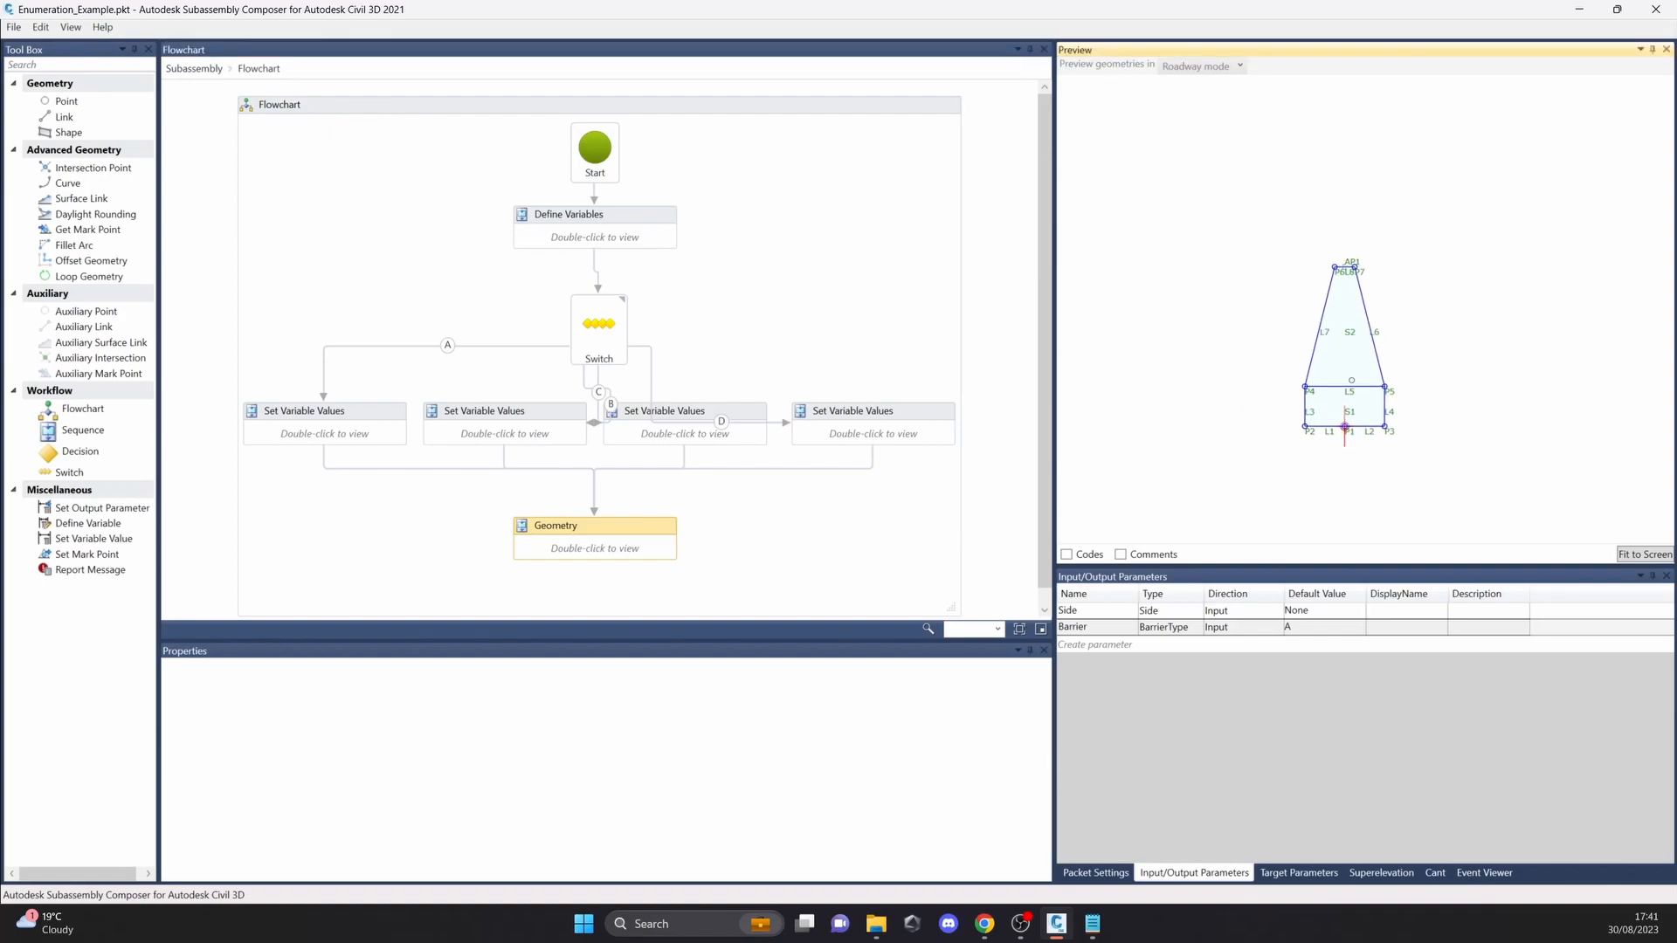
pyautogui.scroll(1, 1326, 417)
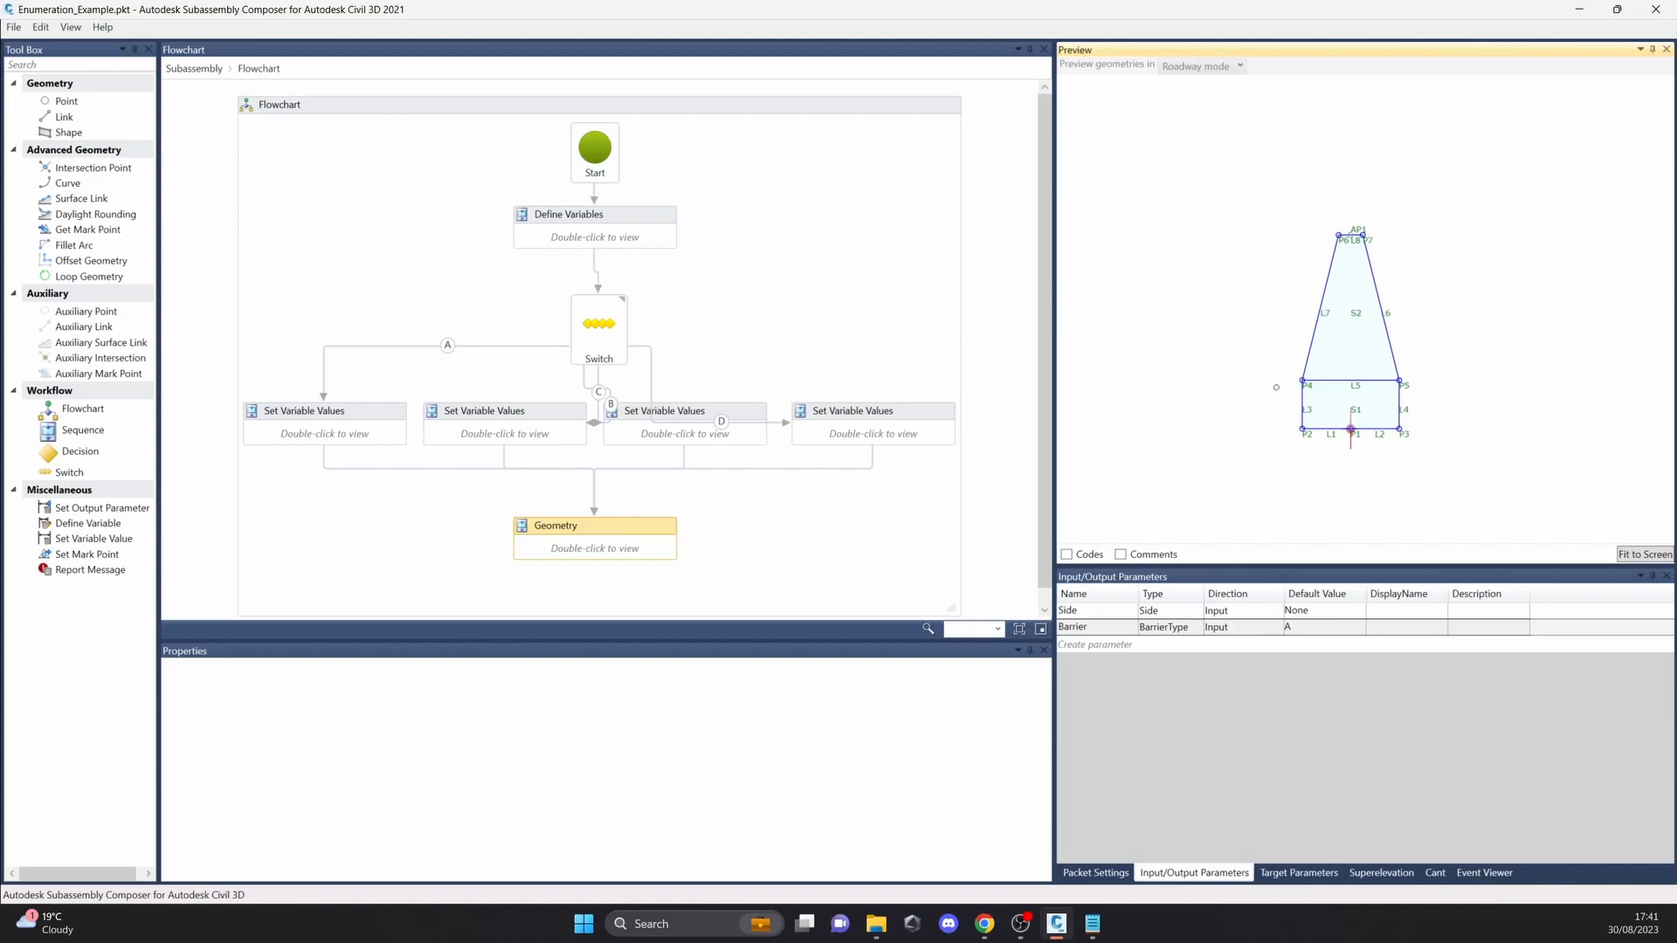
pyautogui.click(1307, 629)
pyautogui.click(1309, 629)
pyautogui.click(1315, 660)
pyautogui.click(1314, 630)
pyautogui.click(1311, 675)
pyautogui.click(1308, 628)
pyautogui.click(1306, 647)
pyautogui.click(1398, 447)
pyautogui.click(1355, 631)
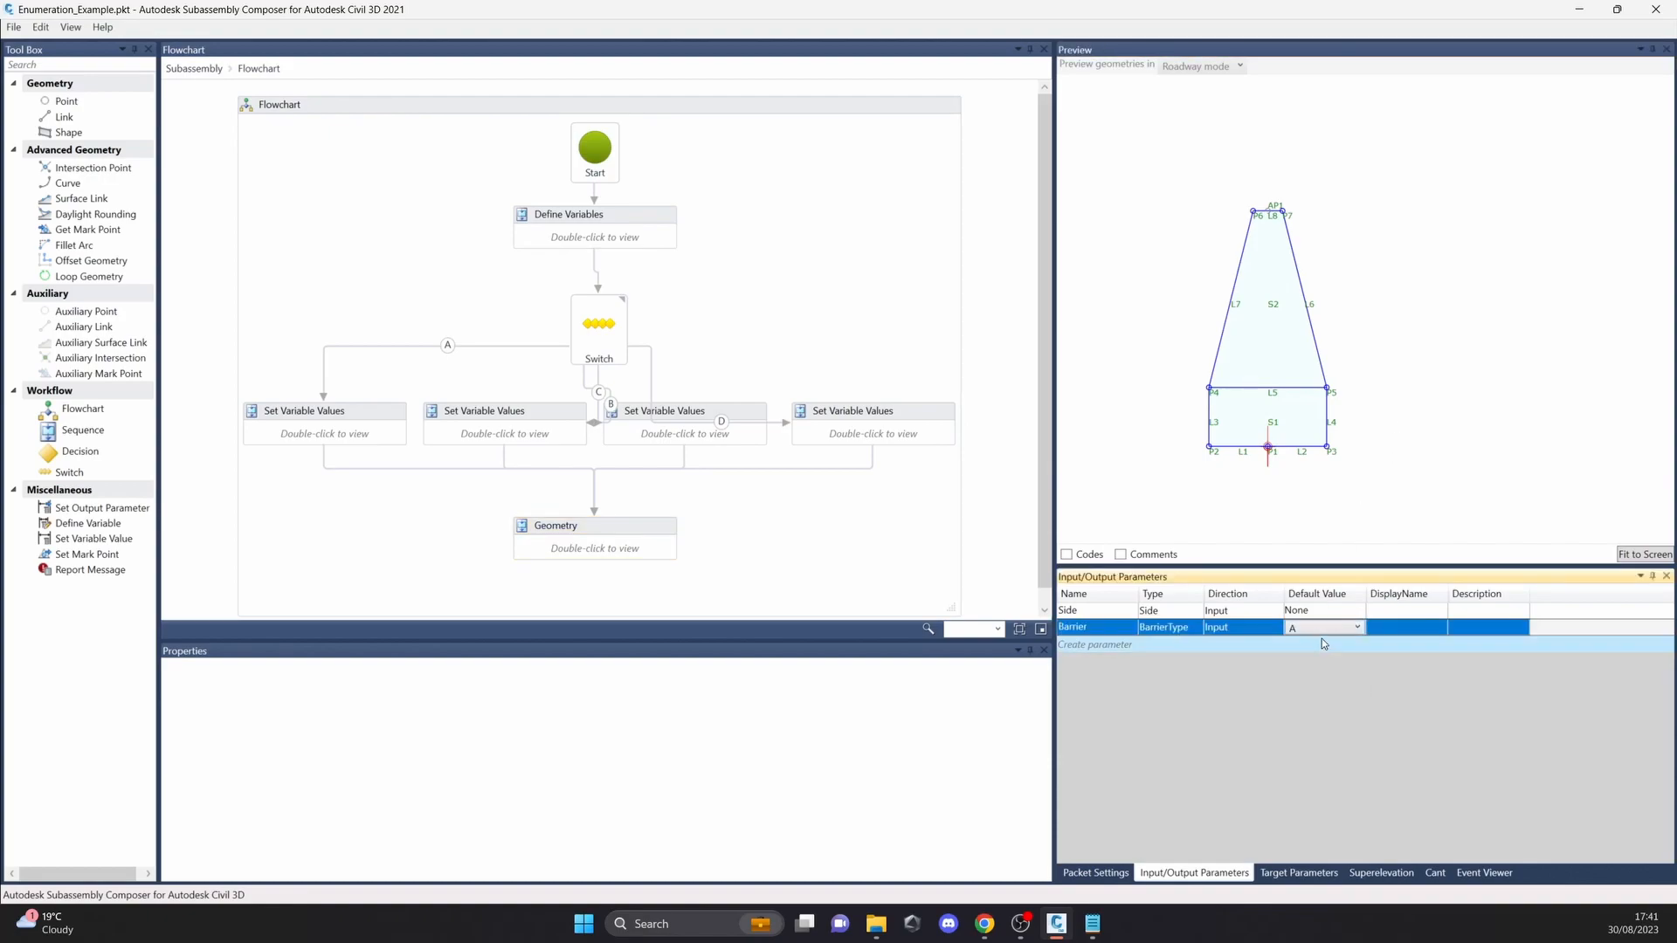
# Step: Reopen the enumeration definitions, check the BarrierType group and close them without changes
pyautogui.click(12, 29)
pyautogui.click(245, 16)
pyautogui.click(72, 31)
pyautogui.click(96, 247)
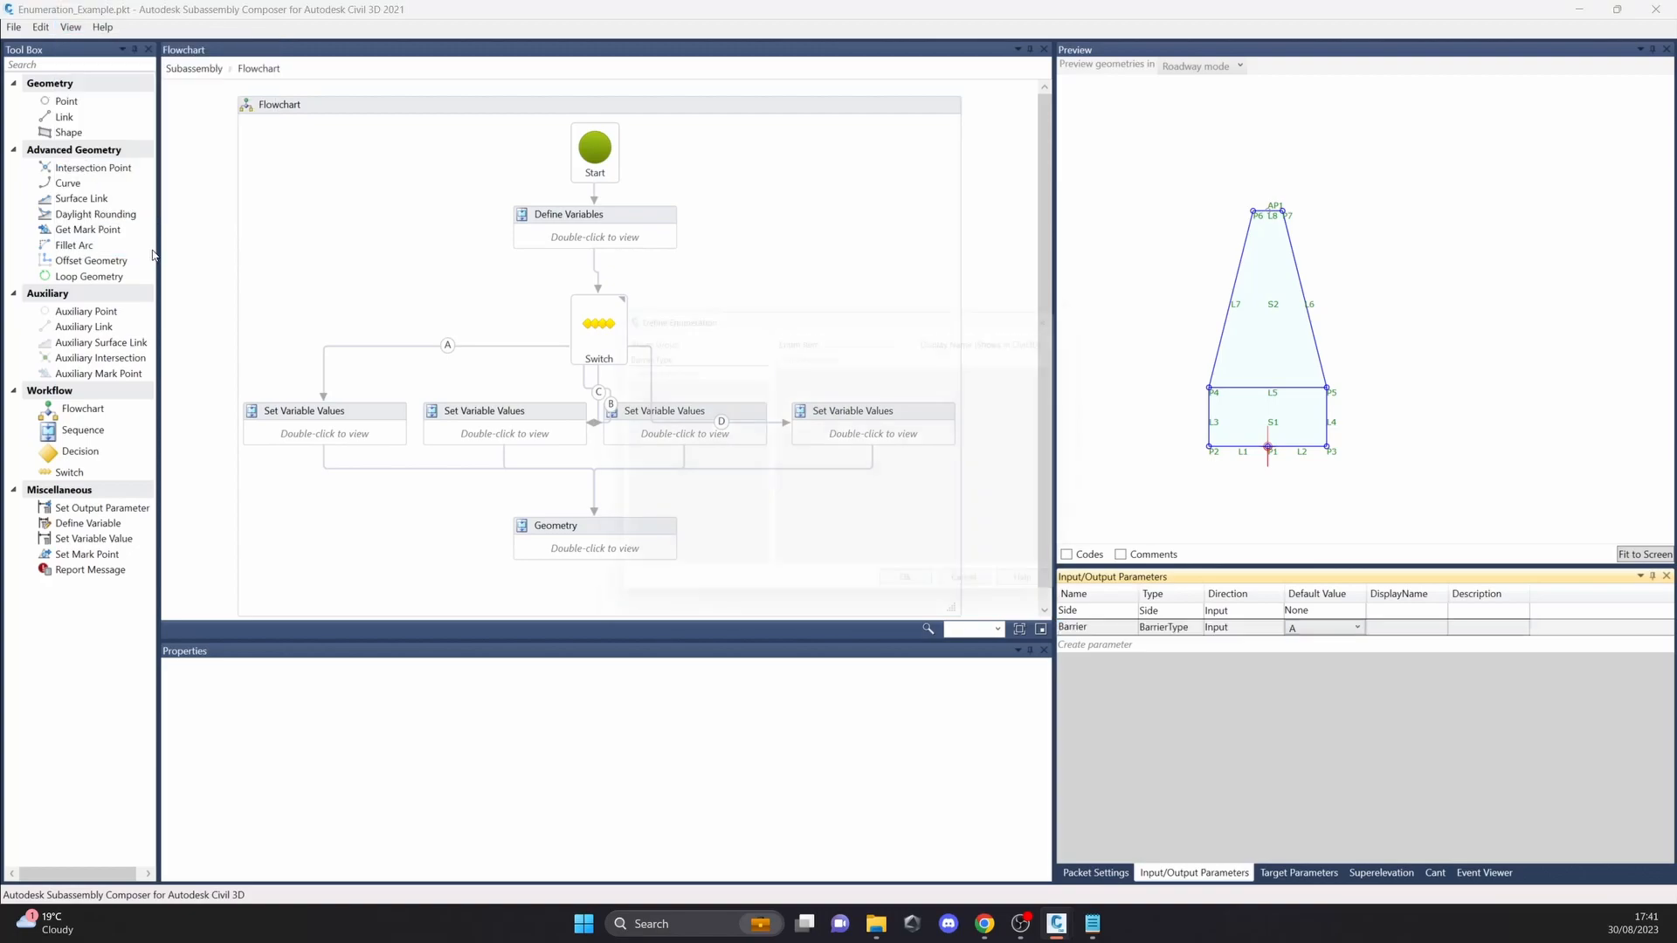
pyautogui.moveTo(674, 303); pyautogui.dragTo(621, 295)
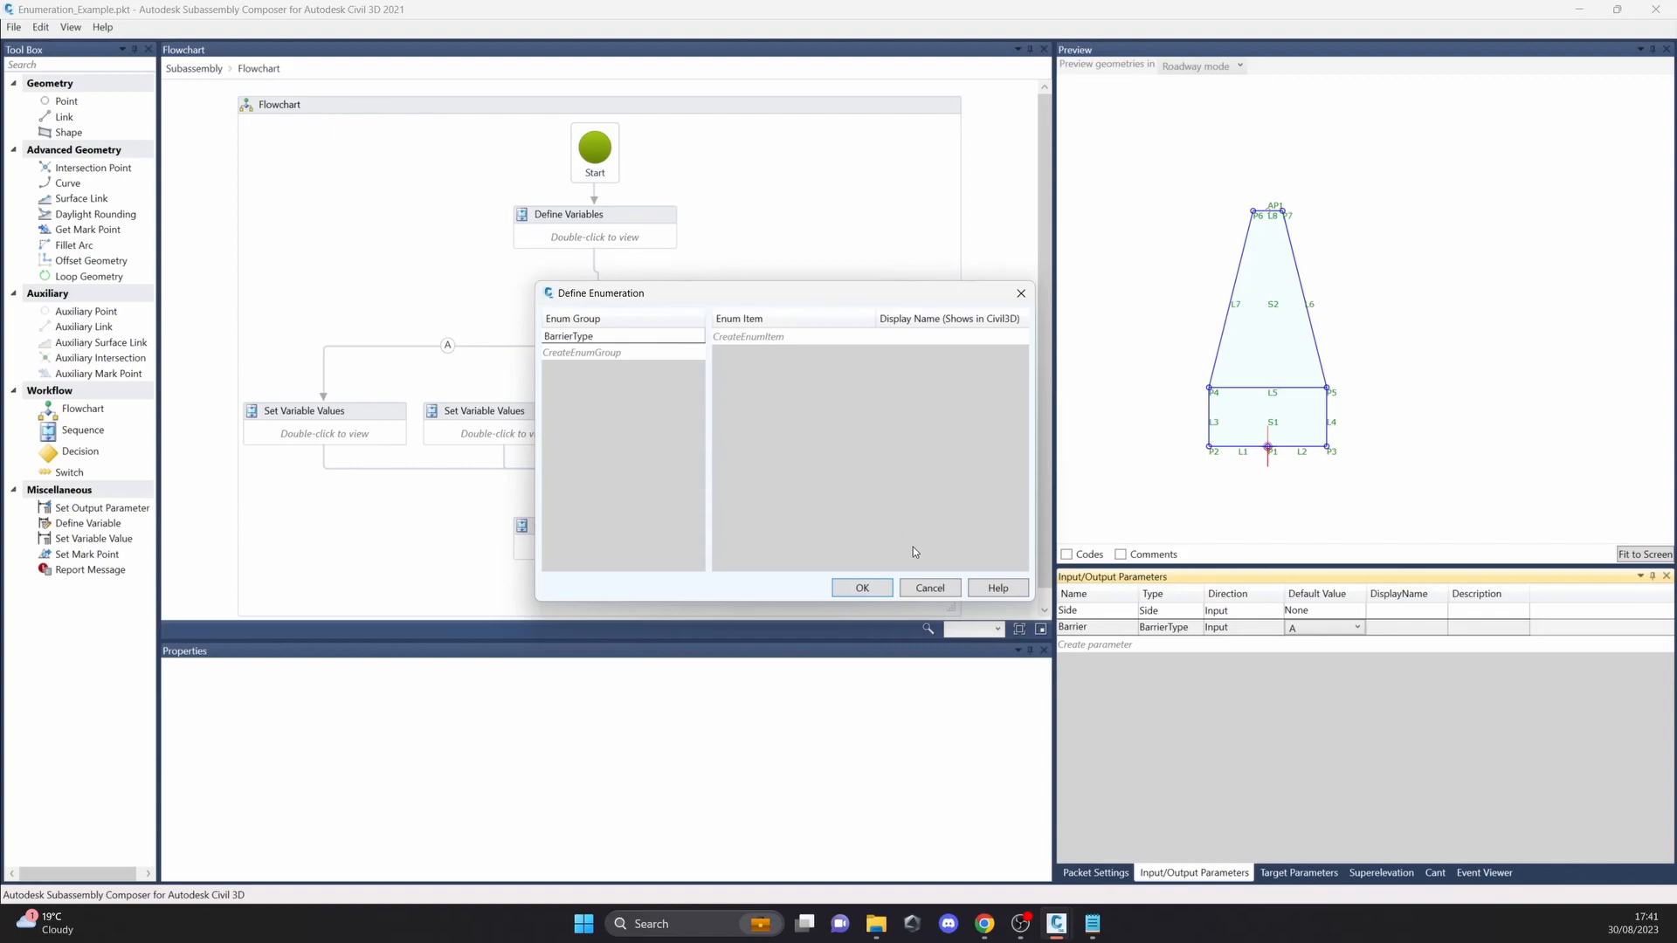
pyautogui.click(862, 588)
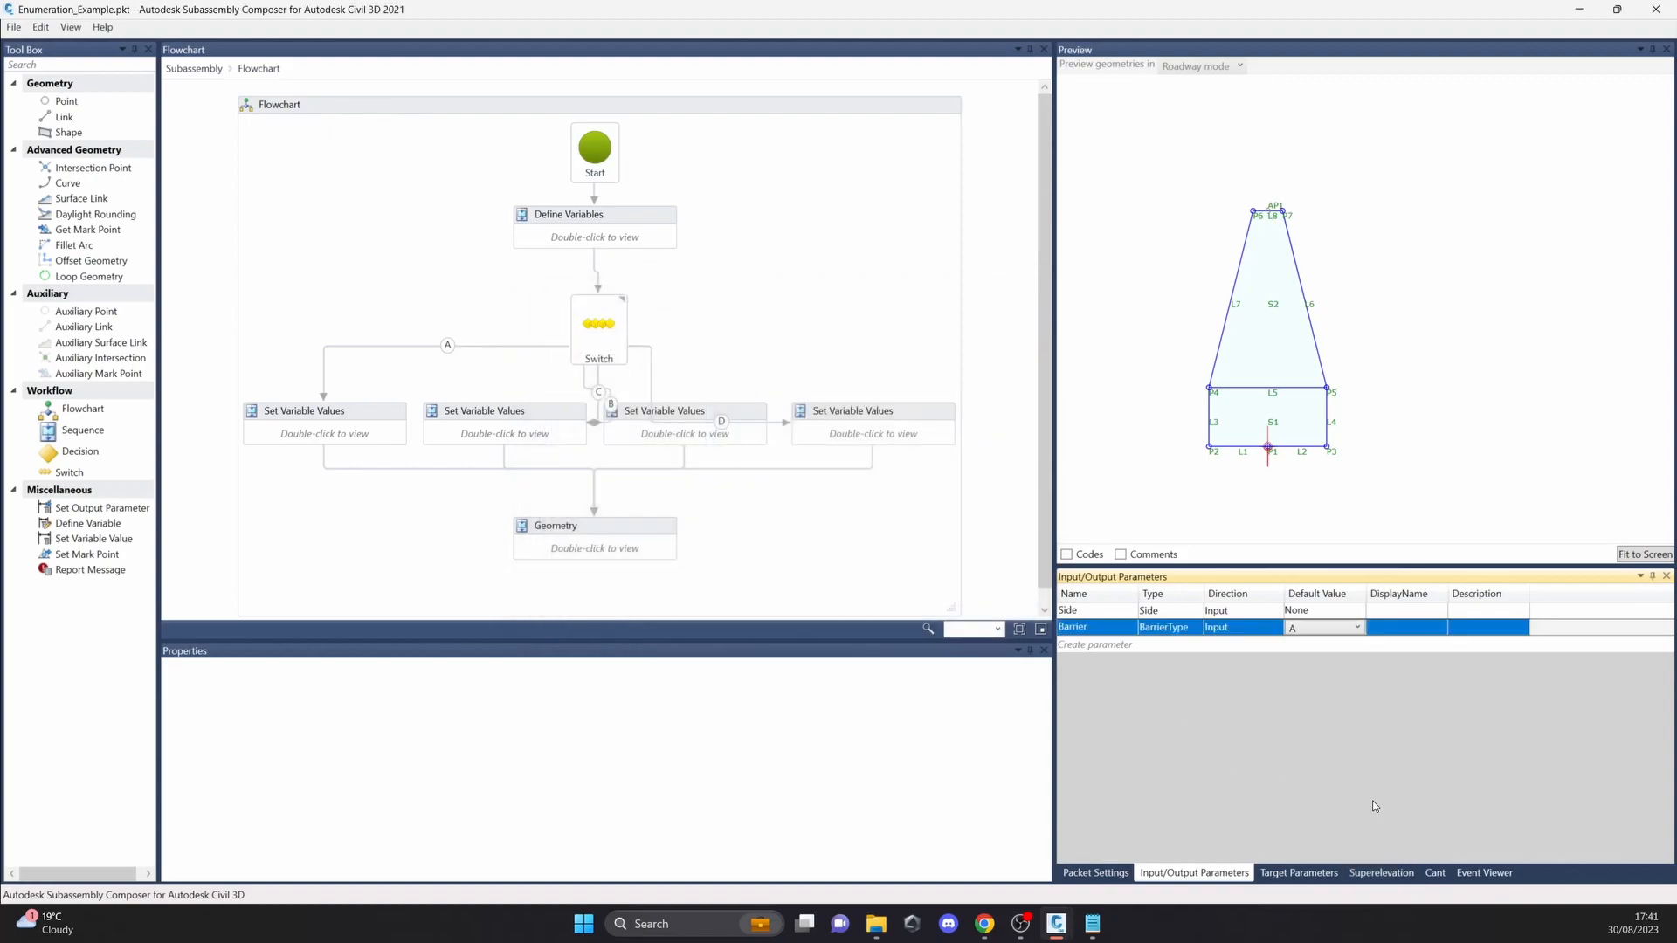
# Step: Examine the superelevation cross slope settings and the available window list, then return to the input/output parameters
pyautogui.click(1389, 873)
pyautogui.click(1232, 876)
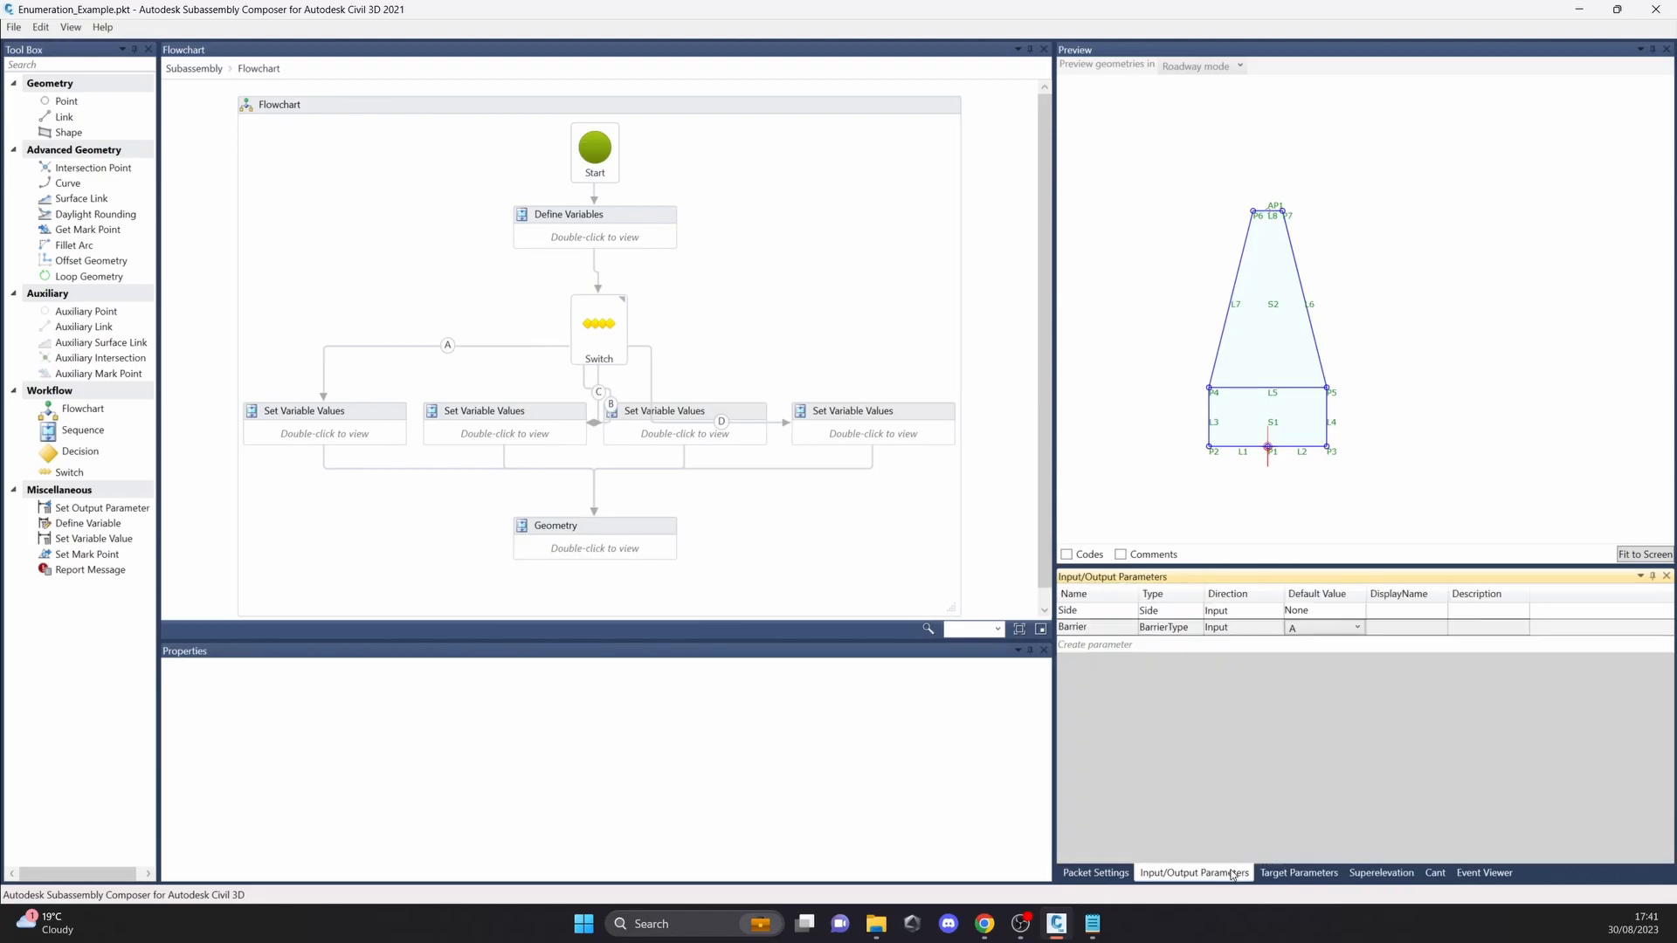
pyautogui.click(1367, 880)
pyautogui.click(1206, 879)
pyautogui.click(1368, 881)
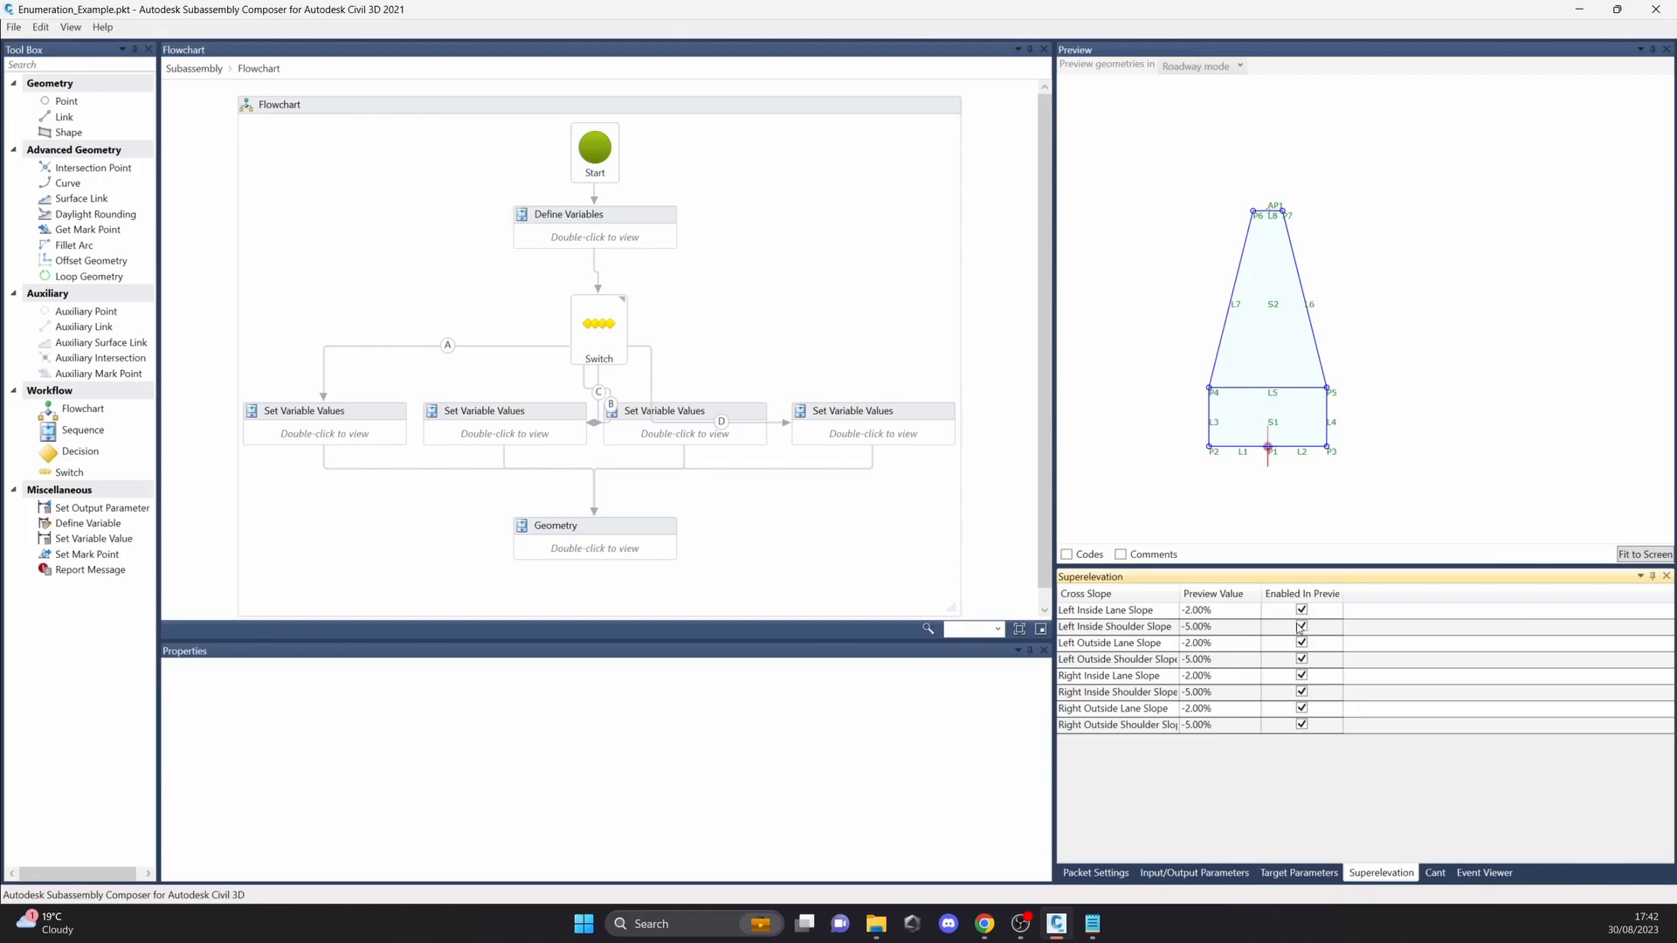
pyautogui.click(70, 27)
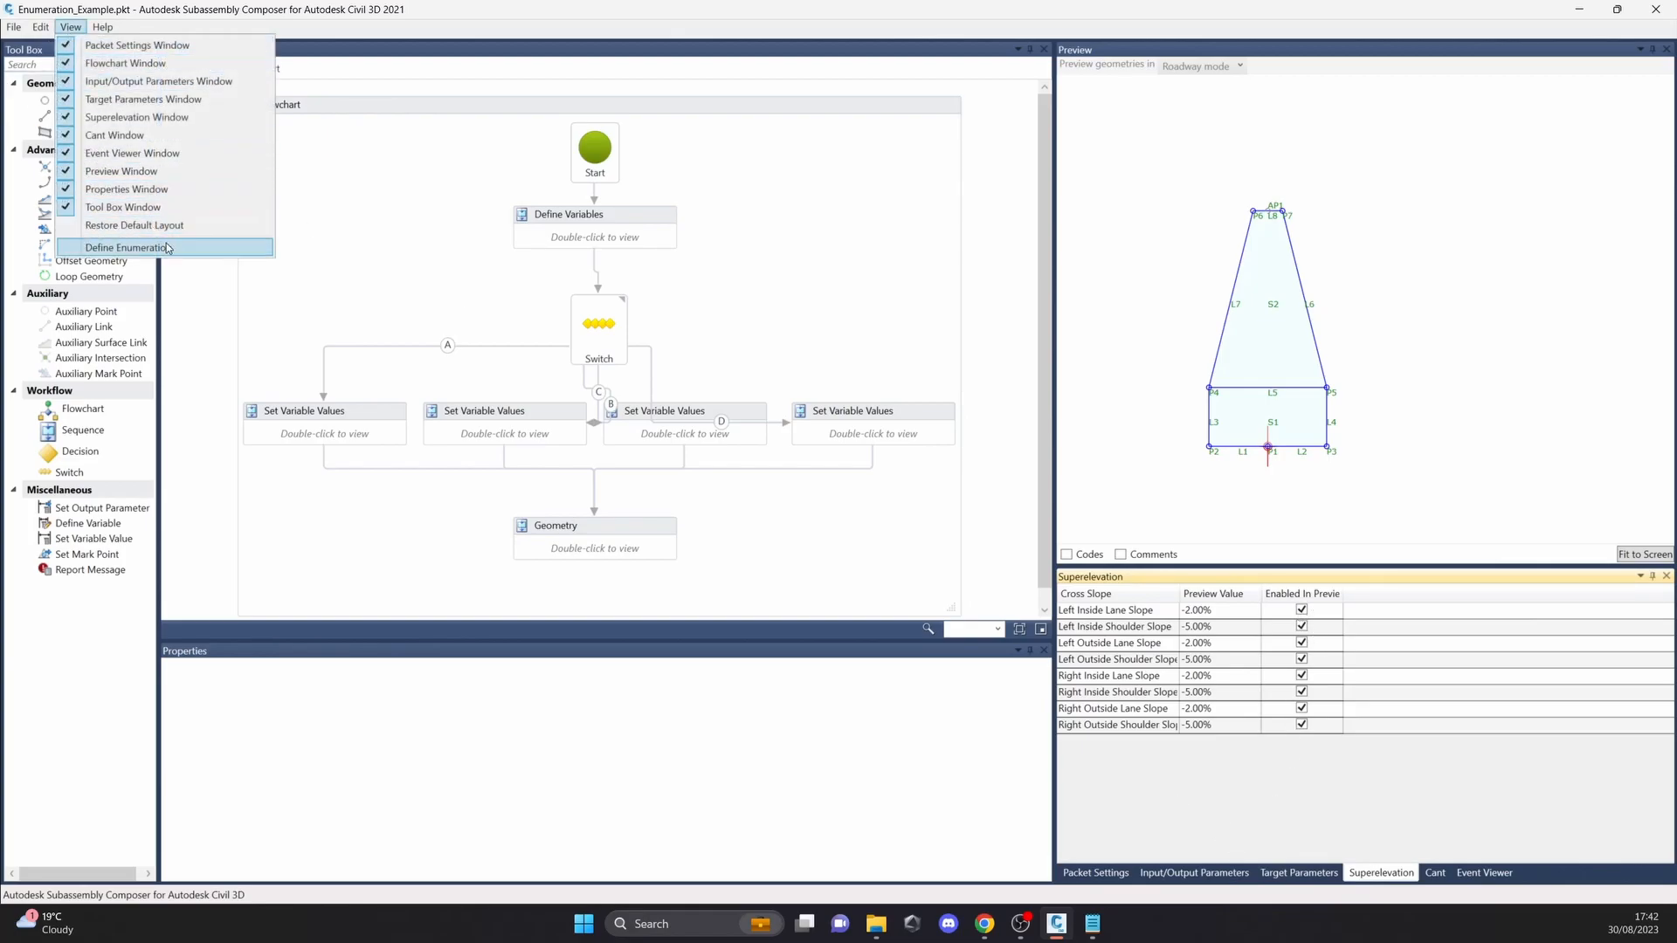
pyautogui.click(1223, 875)
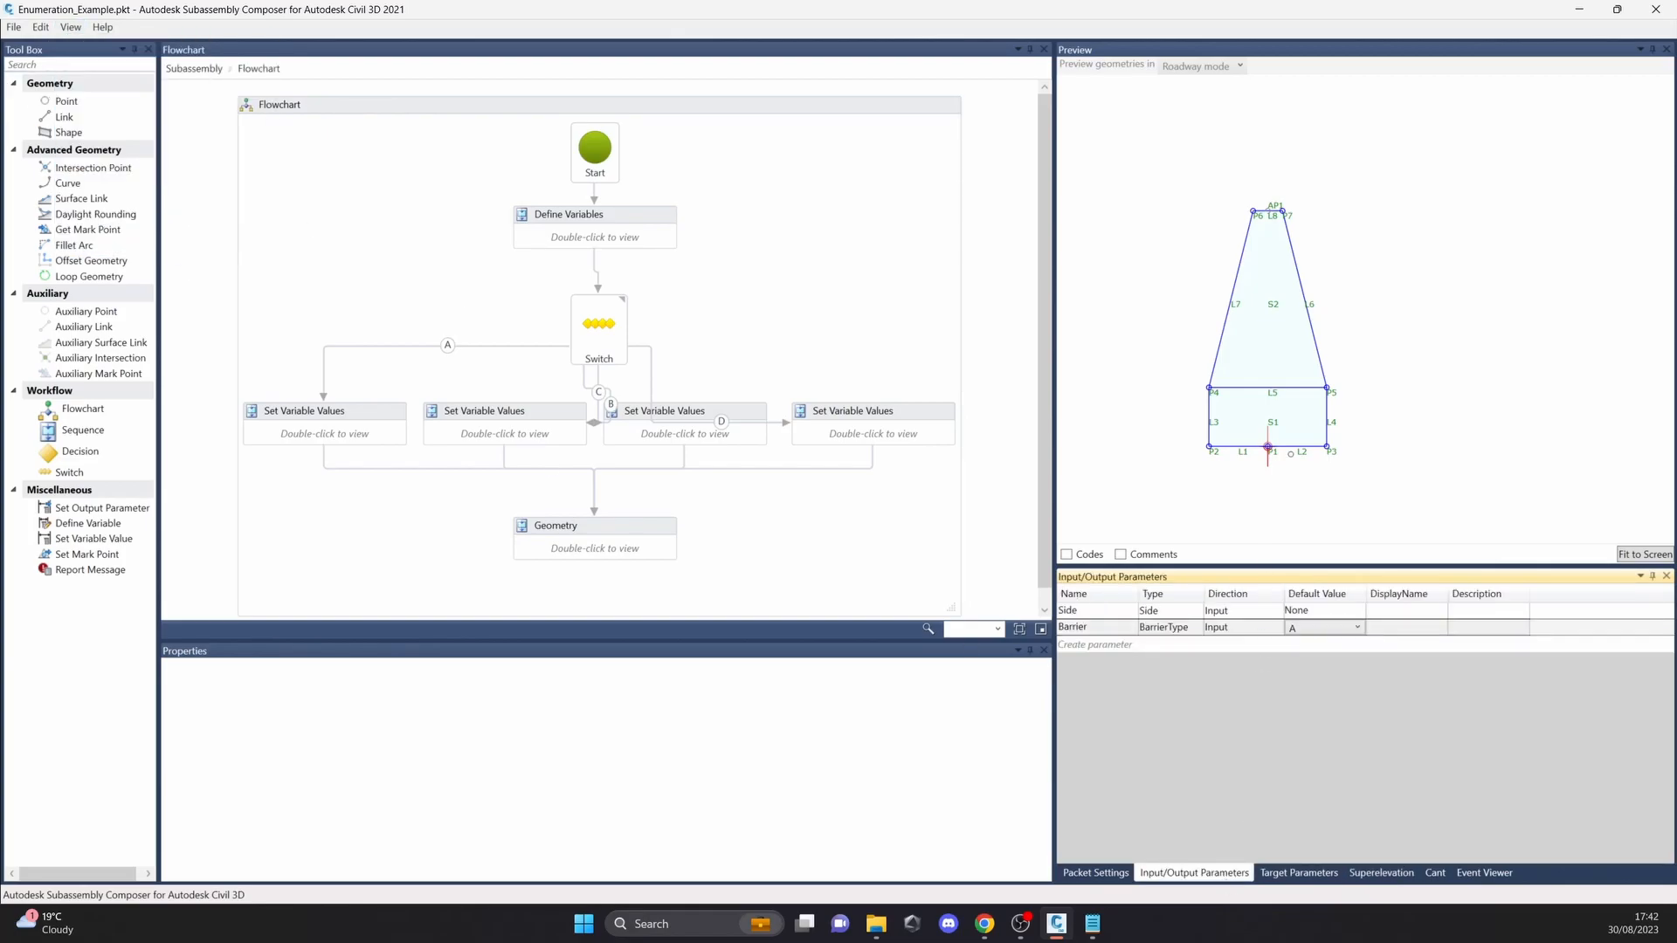
# Step: Open the sample file Expression_Example.pkt from the Subassembly_Composer_Sample_PKT_Files_Release-2021 folder
pyautogui.click(9, 29)
pyautogui.click(12, 30)
pyautogui.click(12, 32)
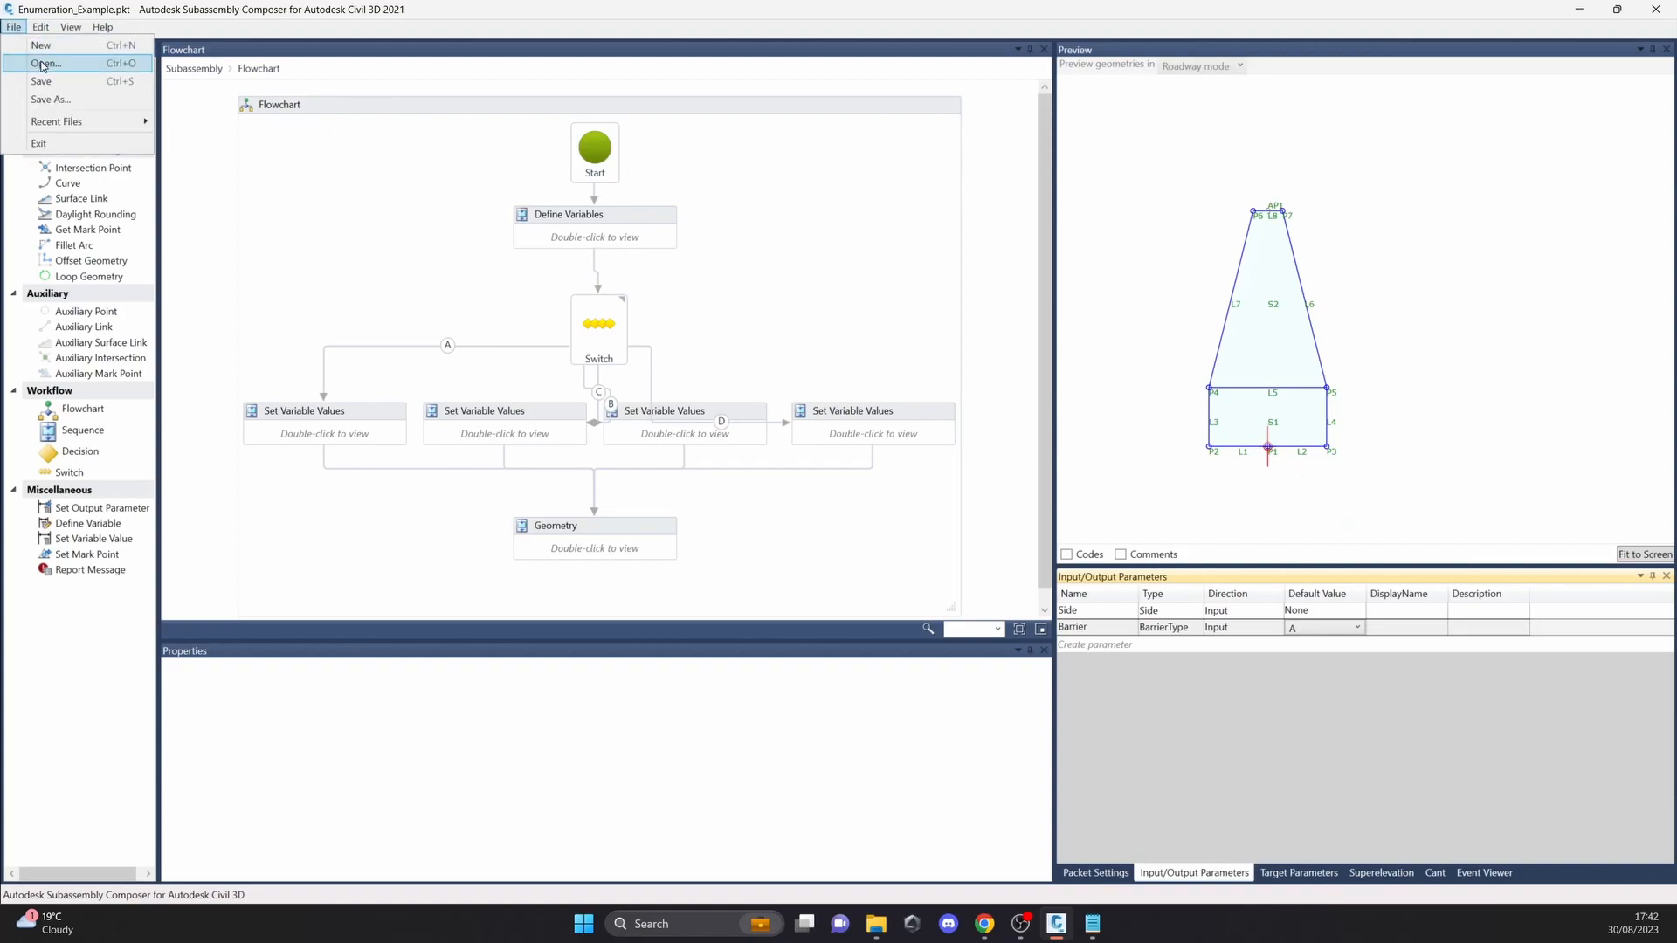
pyautogui.click(38, 64)
pyautogui.click(912, 539)
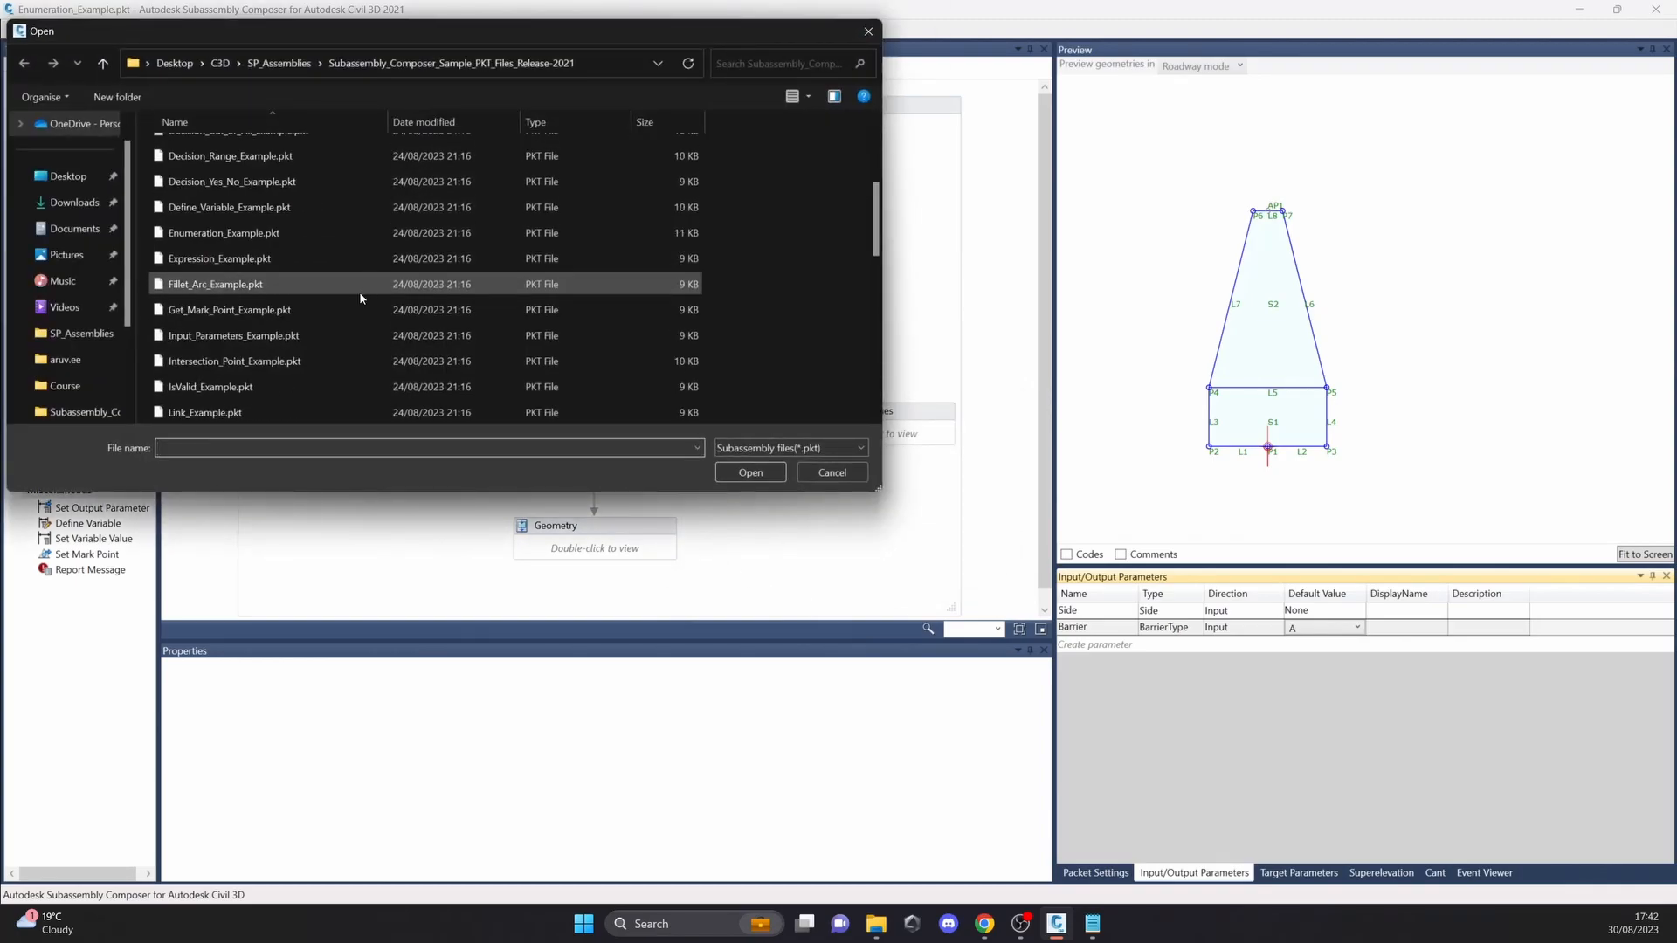
pyautogui.scroll(-1, 351, 344)
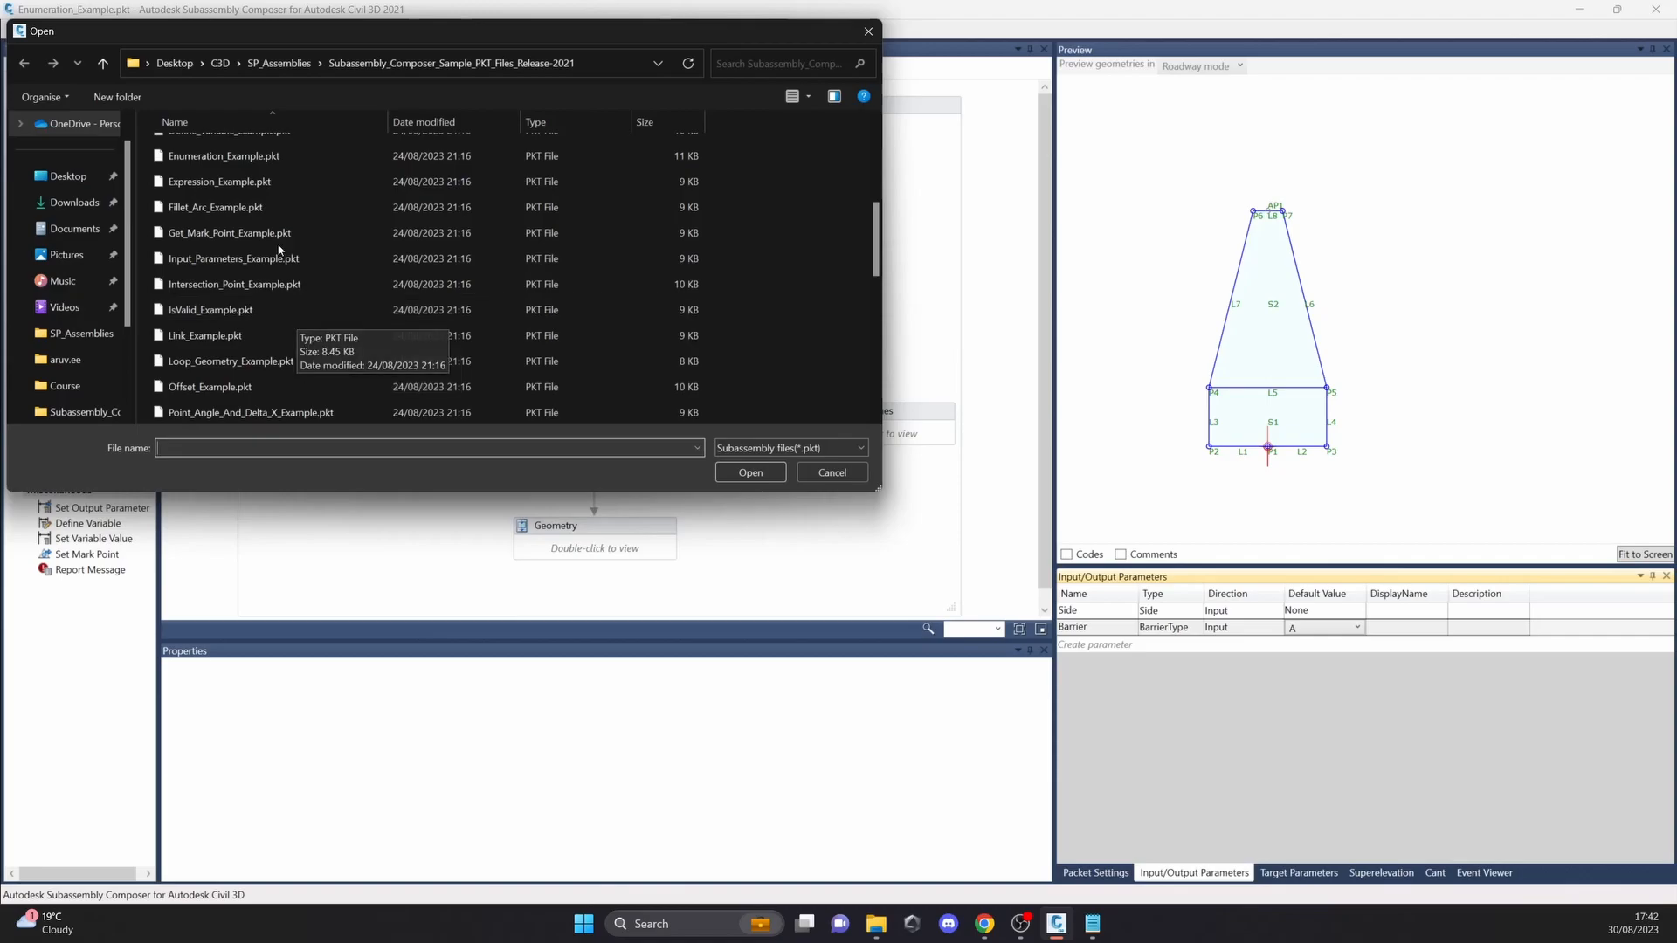
pyautogui.scroll(1, 276, 195)
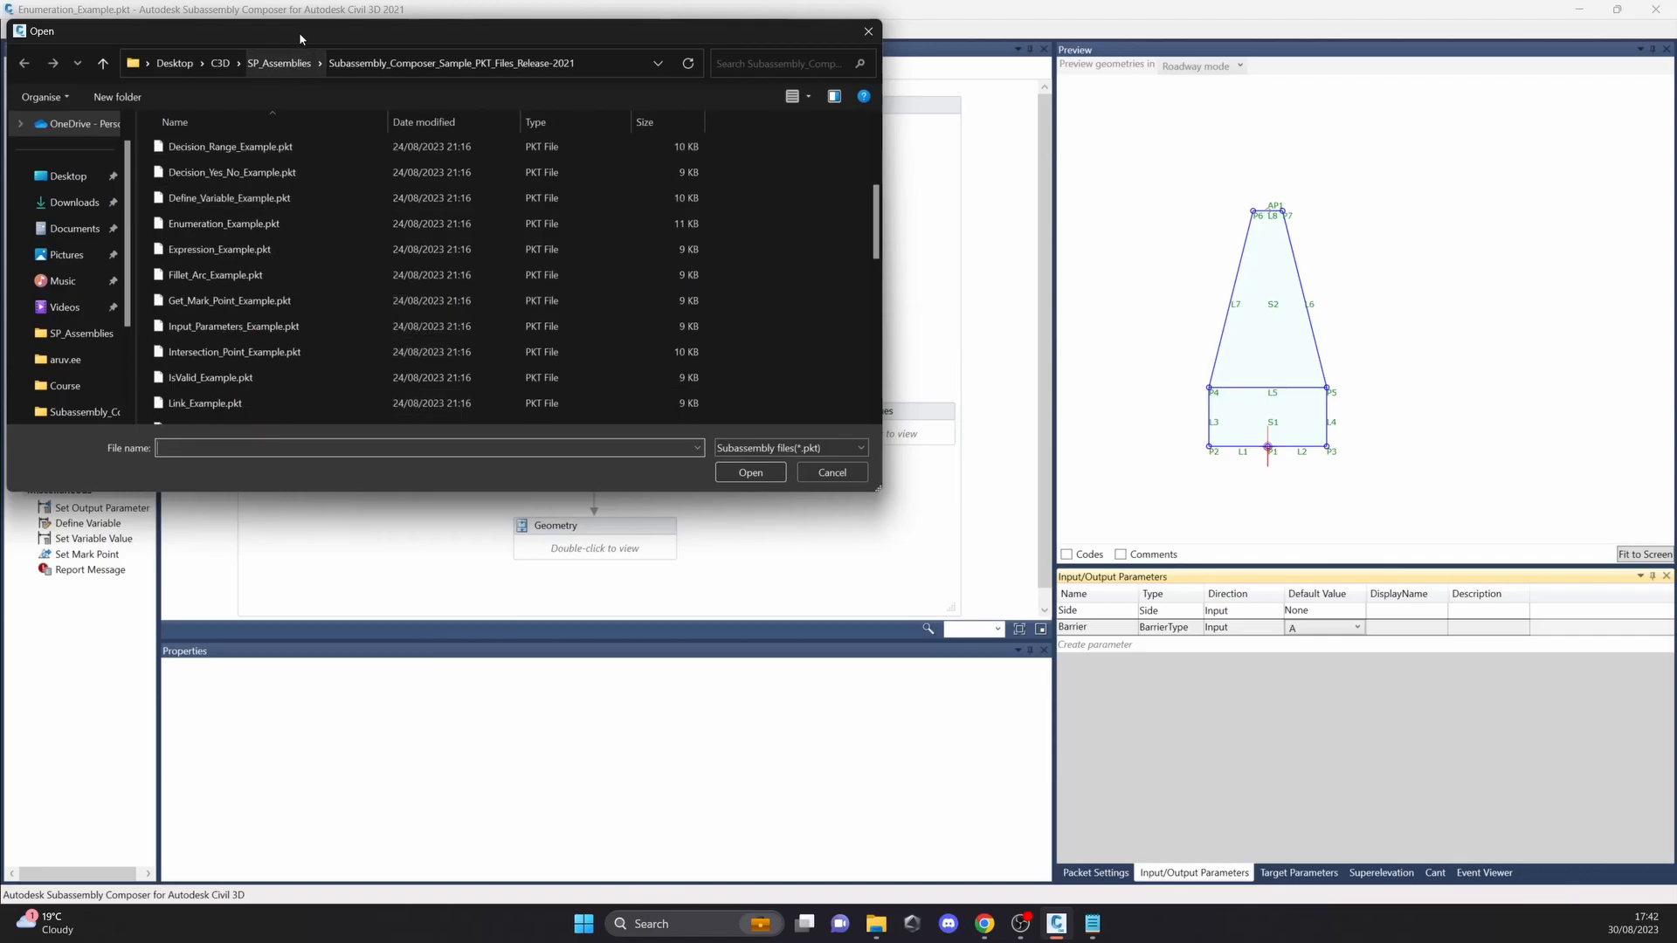
pyautogui.moveTo(297, 34); pyautogui.dragTo(364, 86)
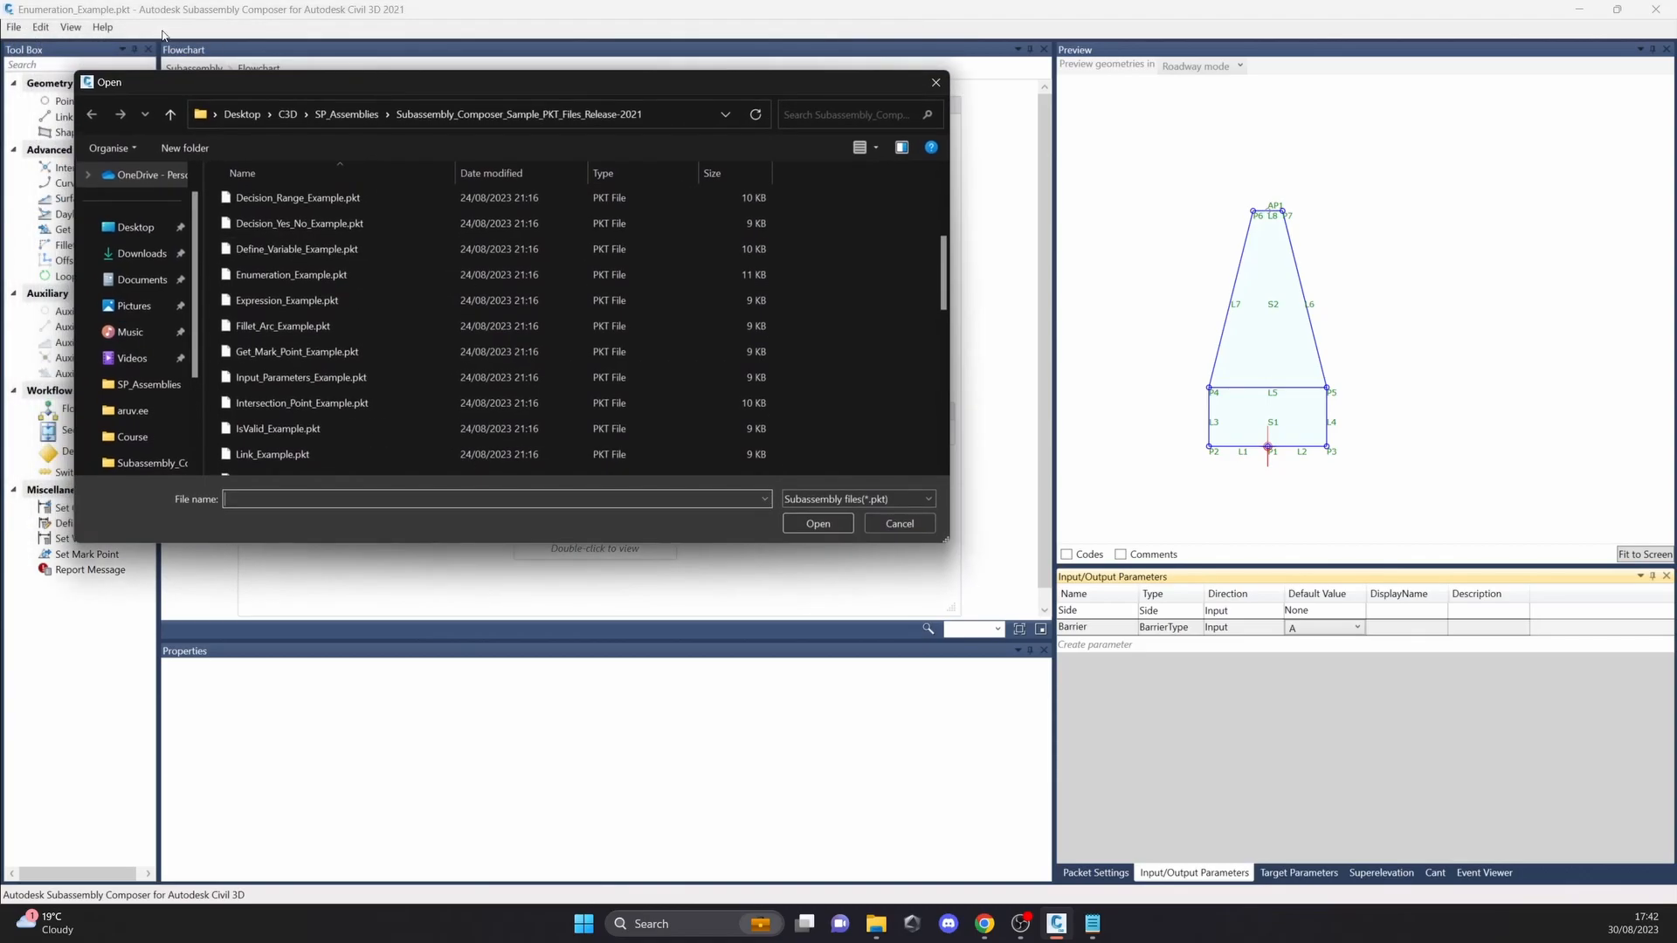
pyautogui.click(371, 301)
pyautogui.click(807, 524)
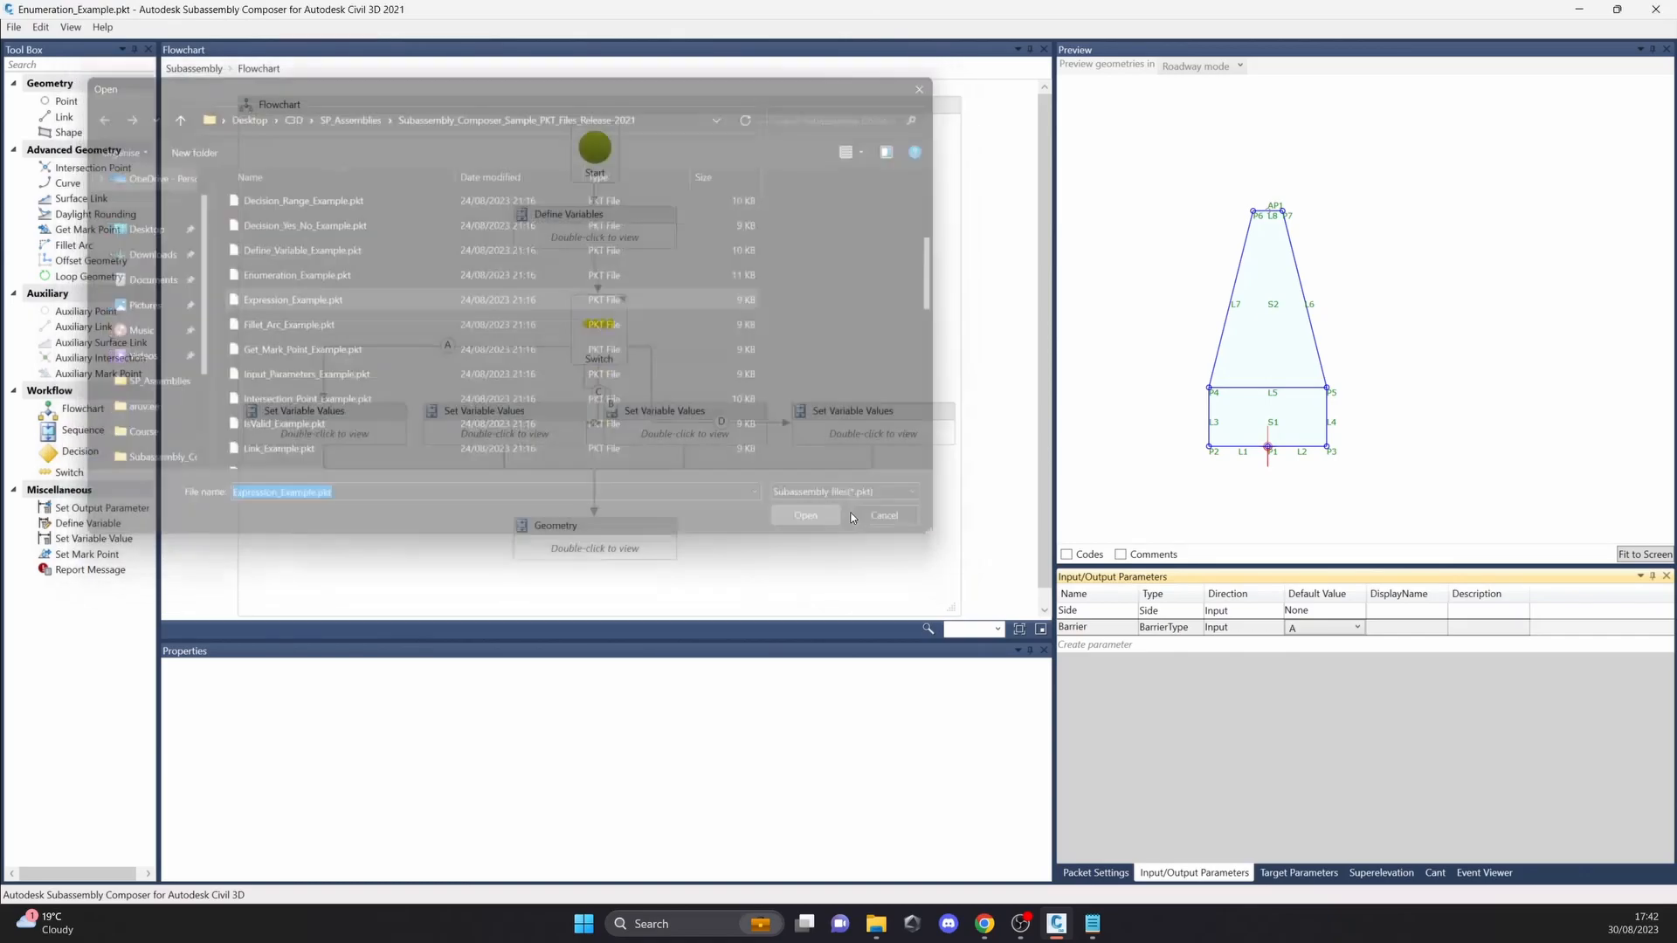
# Step: Examine the Decision element's condition, reading the Height and Width comparisons on either side of the OR operator
pyautogui.click(595, 276)
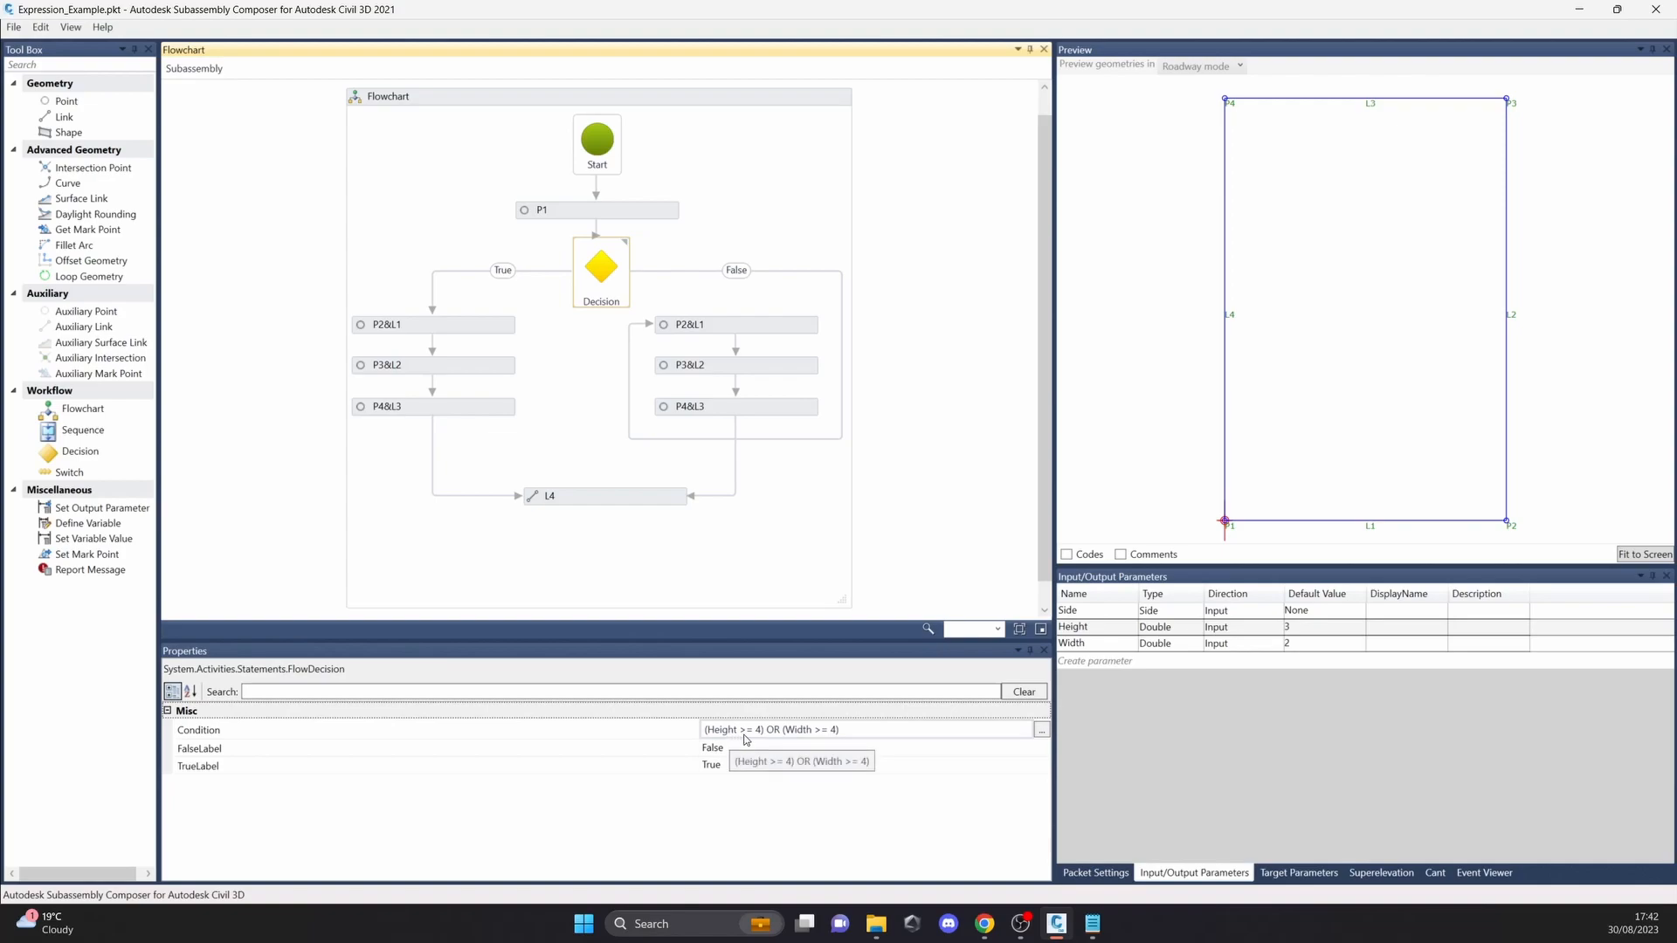
pyautogui.click(804, 736)
pyautogui.moveTo(879, 743); pyautogui.dragTo(716, 722)
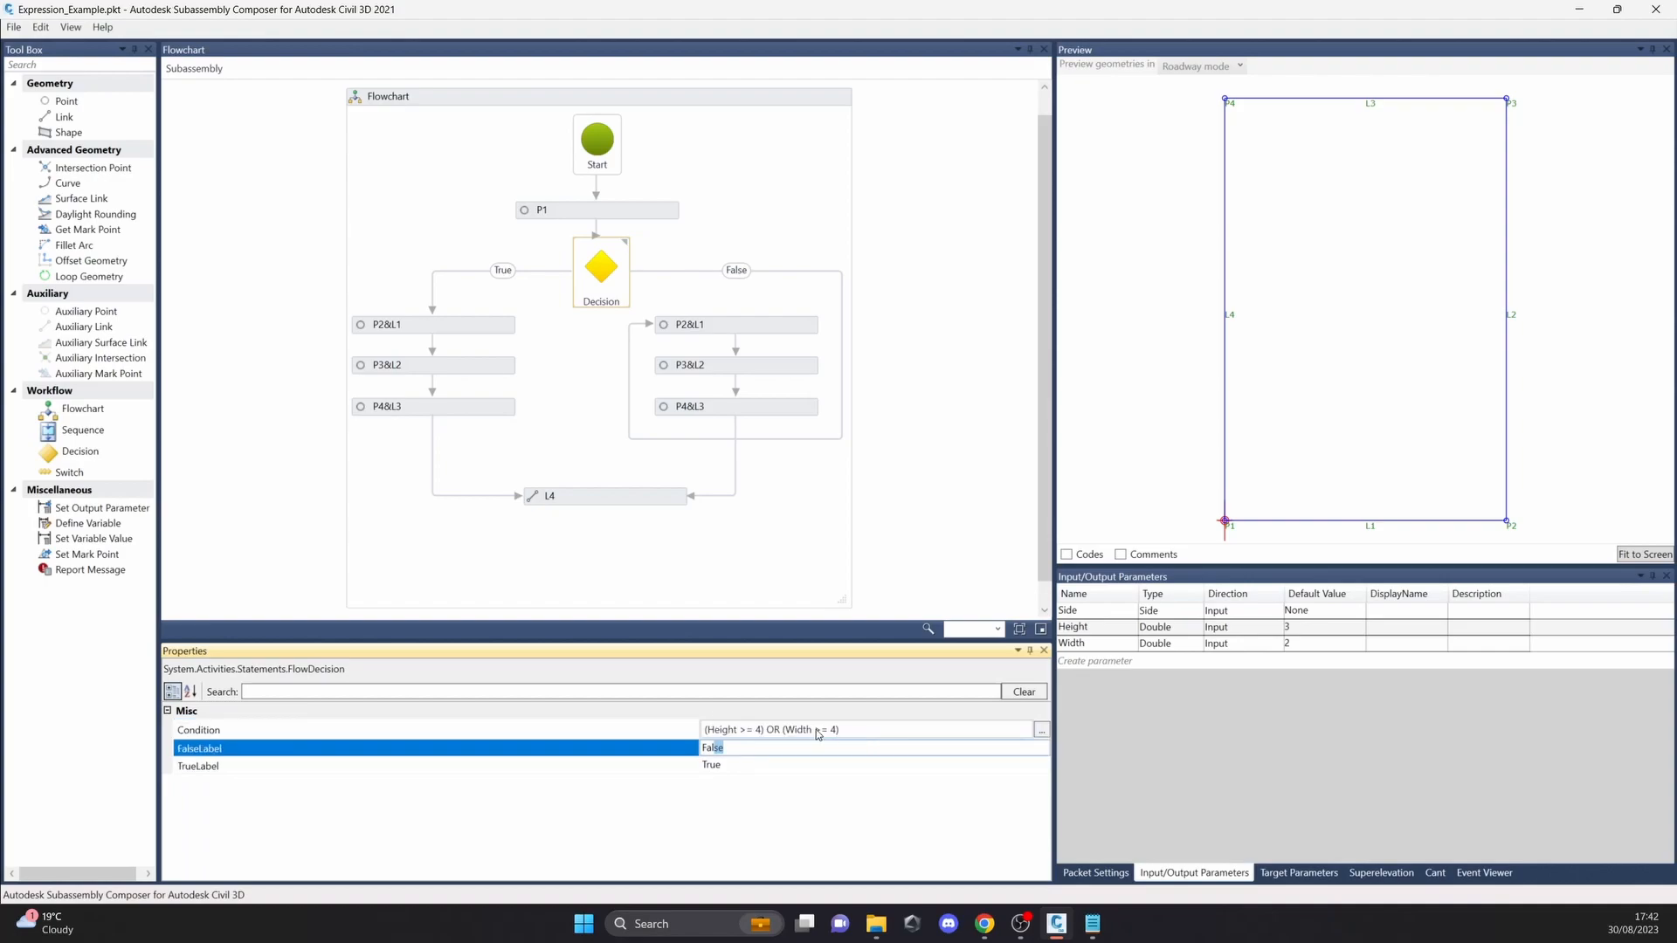
pyautogui.click(818, 729)
pyautogui.moveTo(836, 728); pyautogui.dragTo(747, 724)
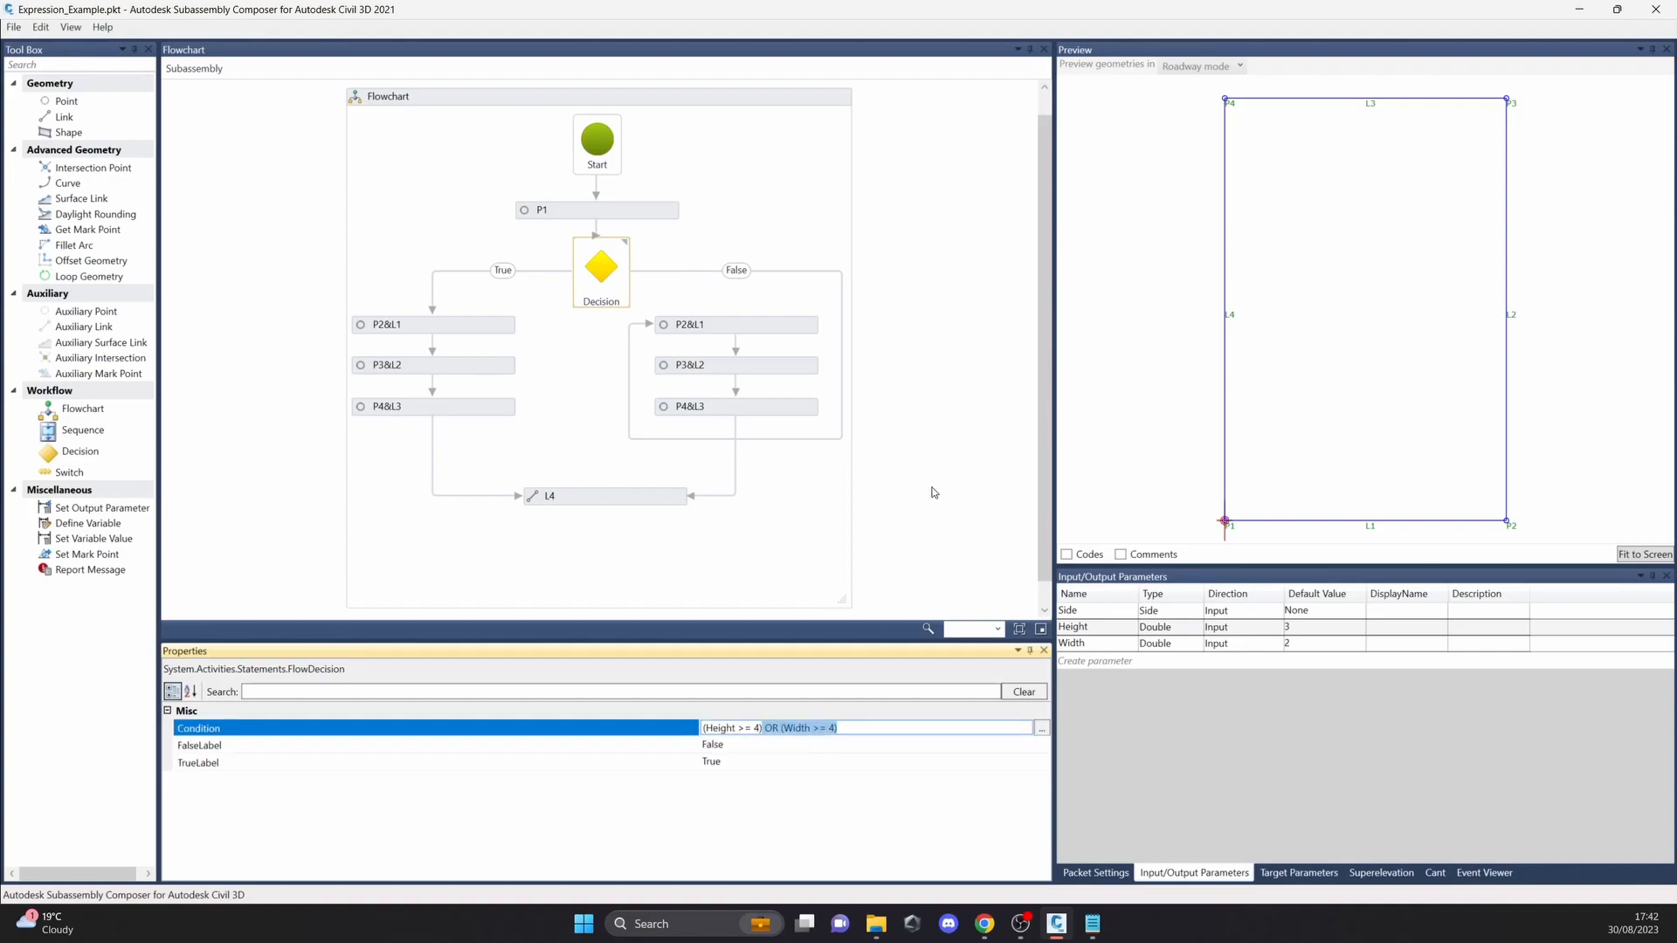
pyautogui.click(935, 440)
pyautogui.click(589, 287)
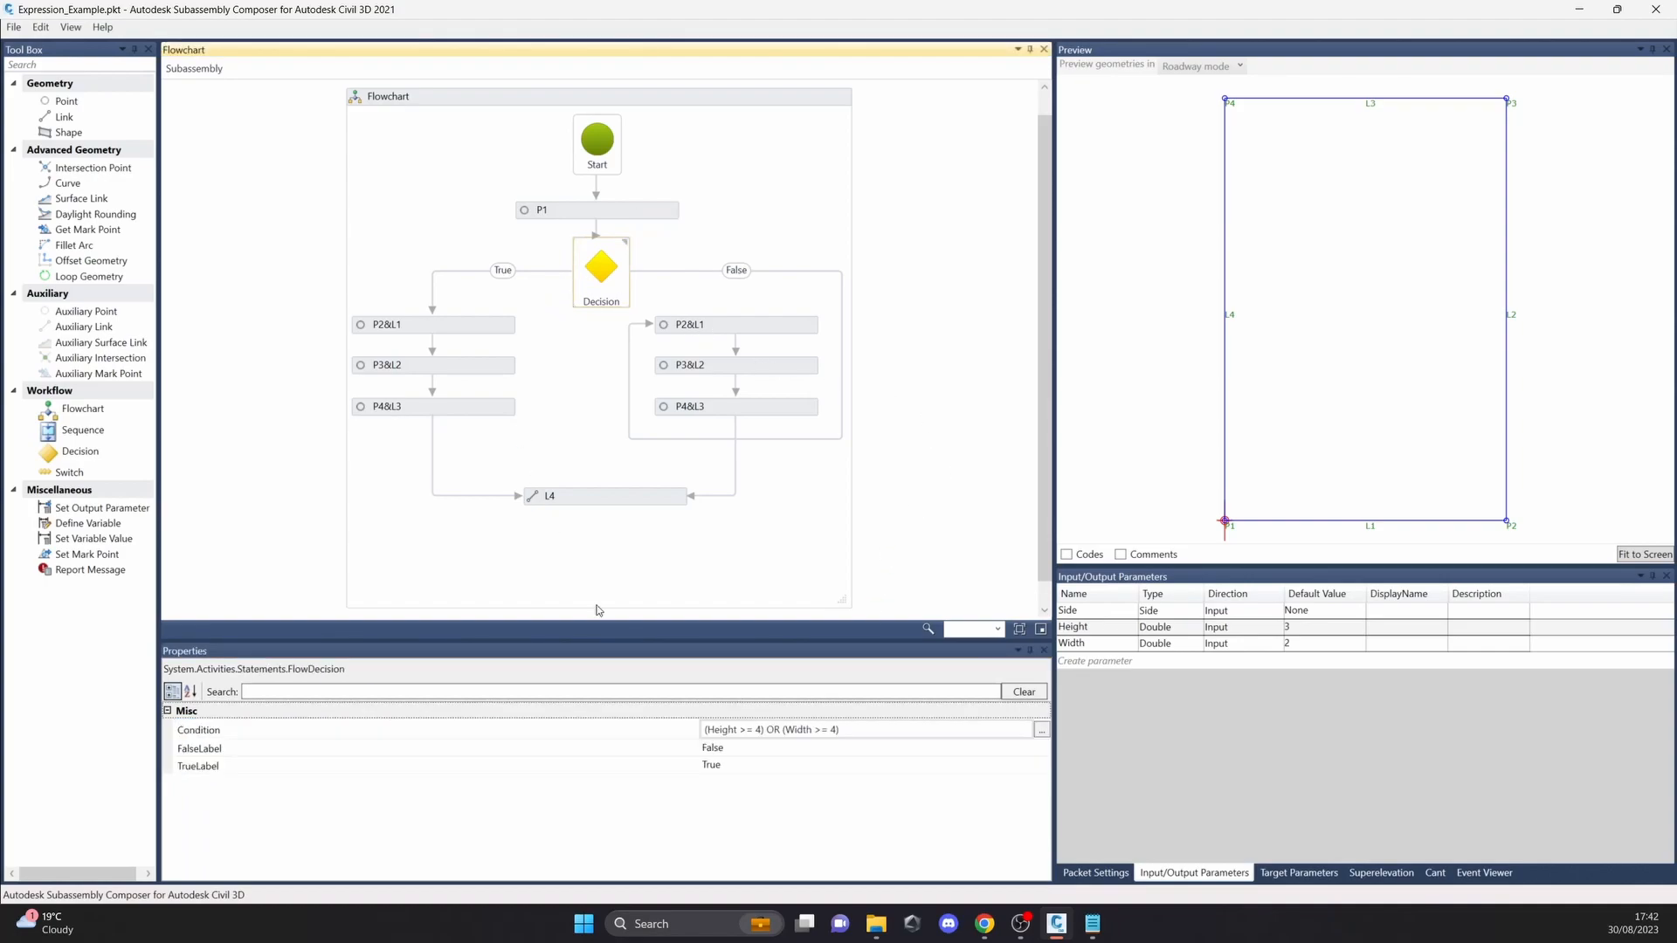
pyautogui.click(770, 735)
pyautogui.moveTo(766, 732); pyautogui.dragTo(689, 736)
pyautogui.moveTo(846, 731); pyautogui.dragTo(779, 732)
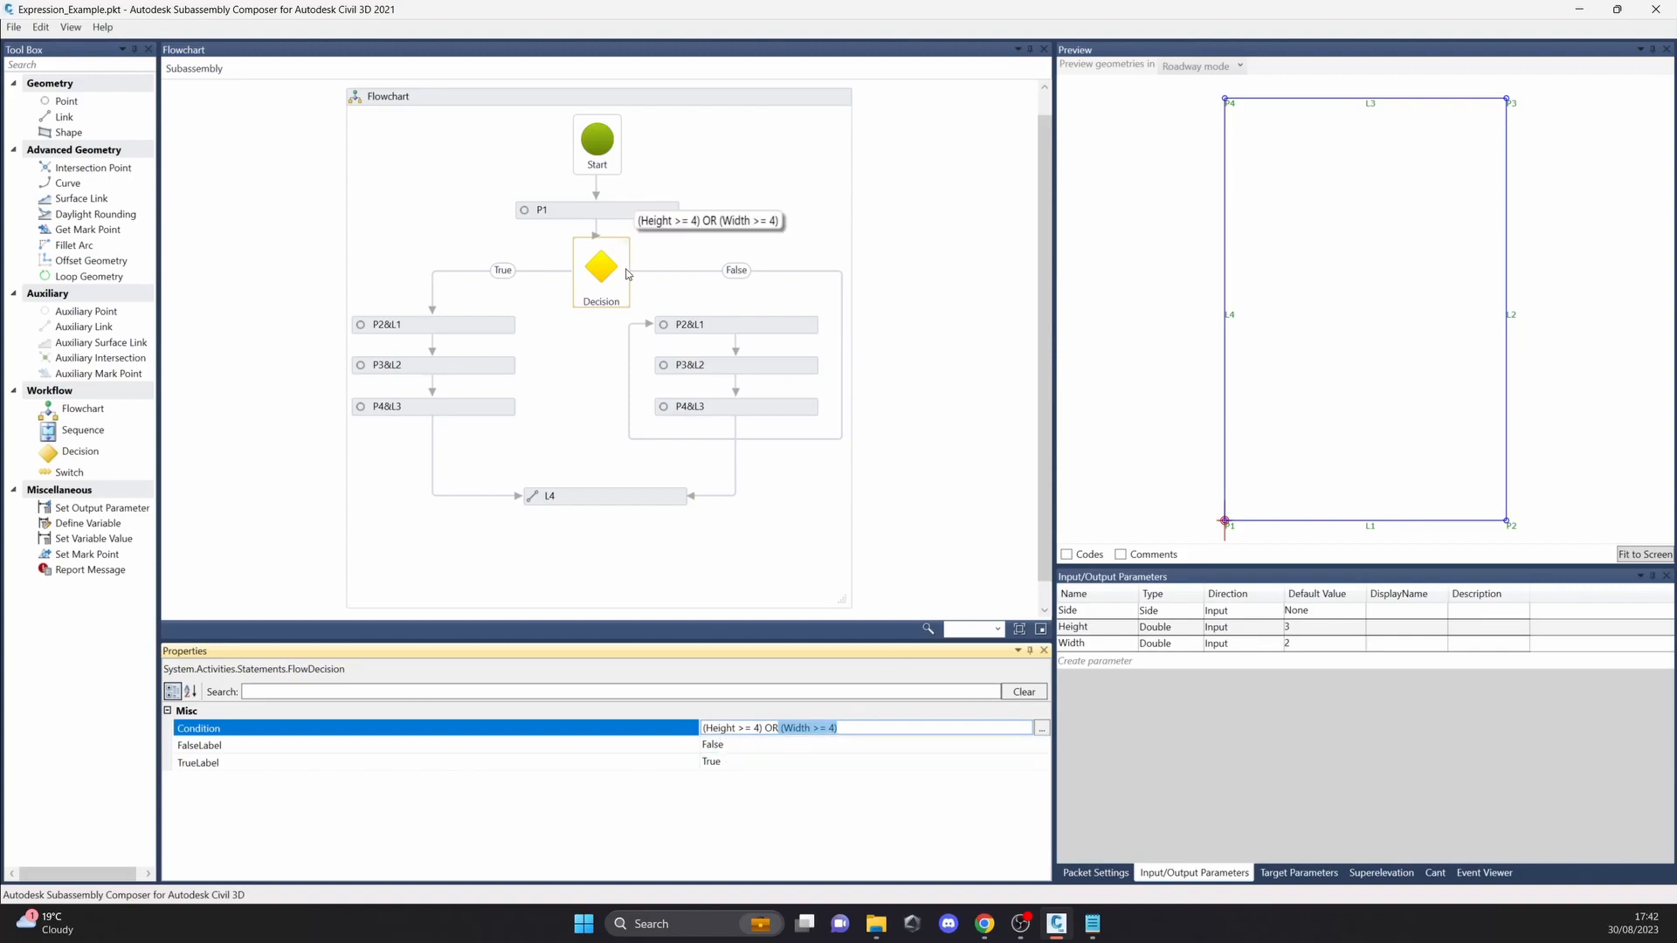
# Step: Examine the False branch's P2&L1, P3&L2 and P4&L3 elements and recheck both comparisons in the Decision condition
pyautogui.click(782, 327)
pyautogui.click(782, 369)
pyautogui.click(783, 408)
pyautogui.click(601, 288)
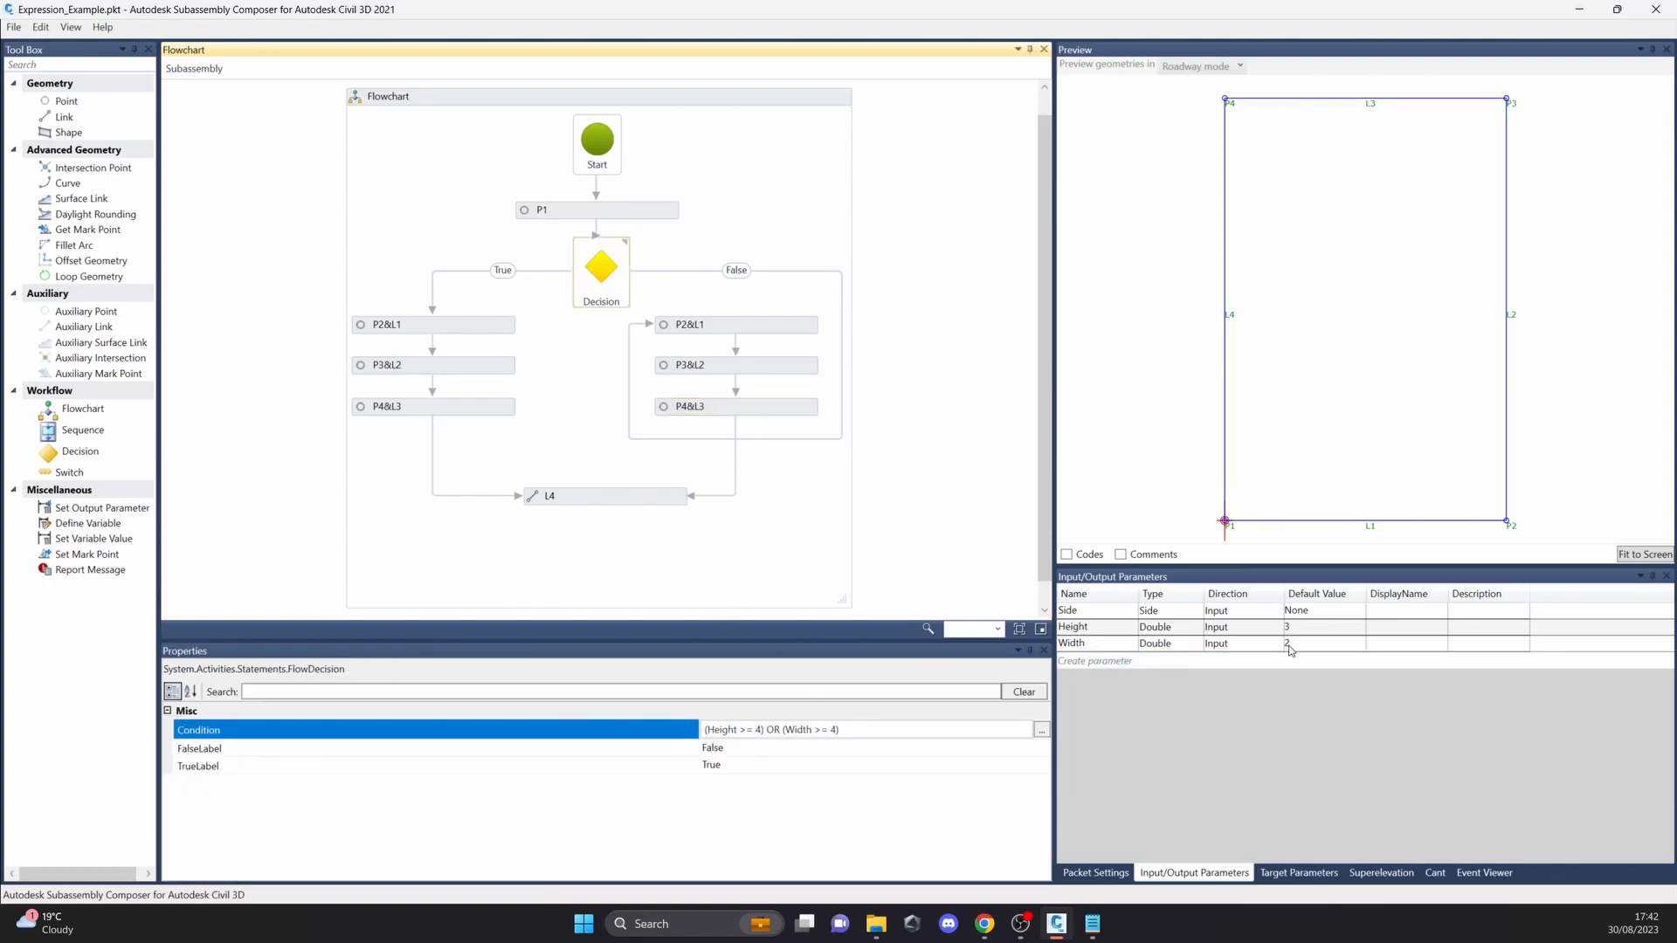
pyautogui.click(760, 730)
pyautogui.moveTo(764, 730); pyautogui.dragTo(704, 736)
pyautogui.moveTo(837, 729); pyautogui.dragTo(793, 727)
pyautogui.click(788, 482)
pyautogui.click(777, 407)
pyautogui.click(773, 325)
pyautogui.click(601, 266)
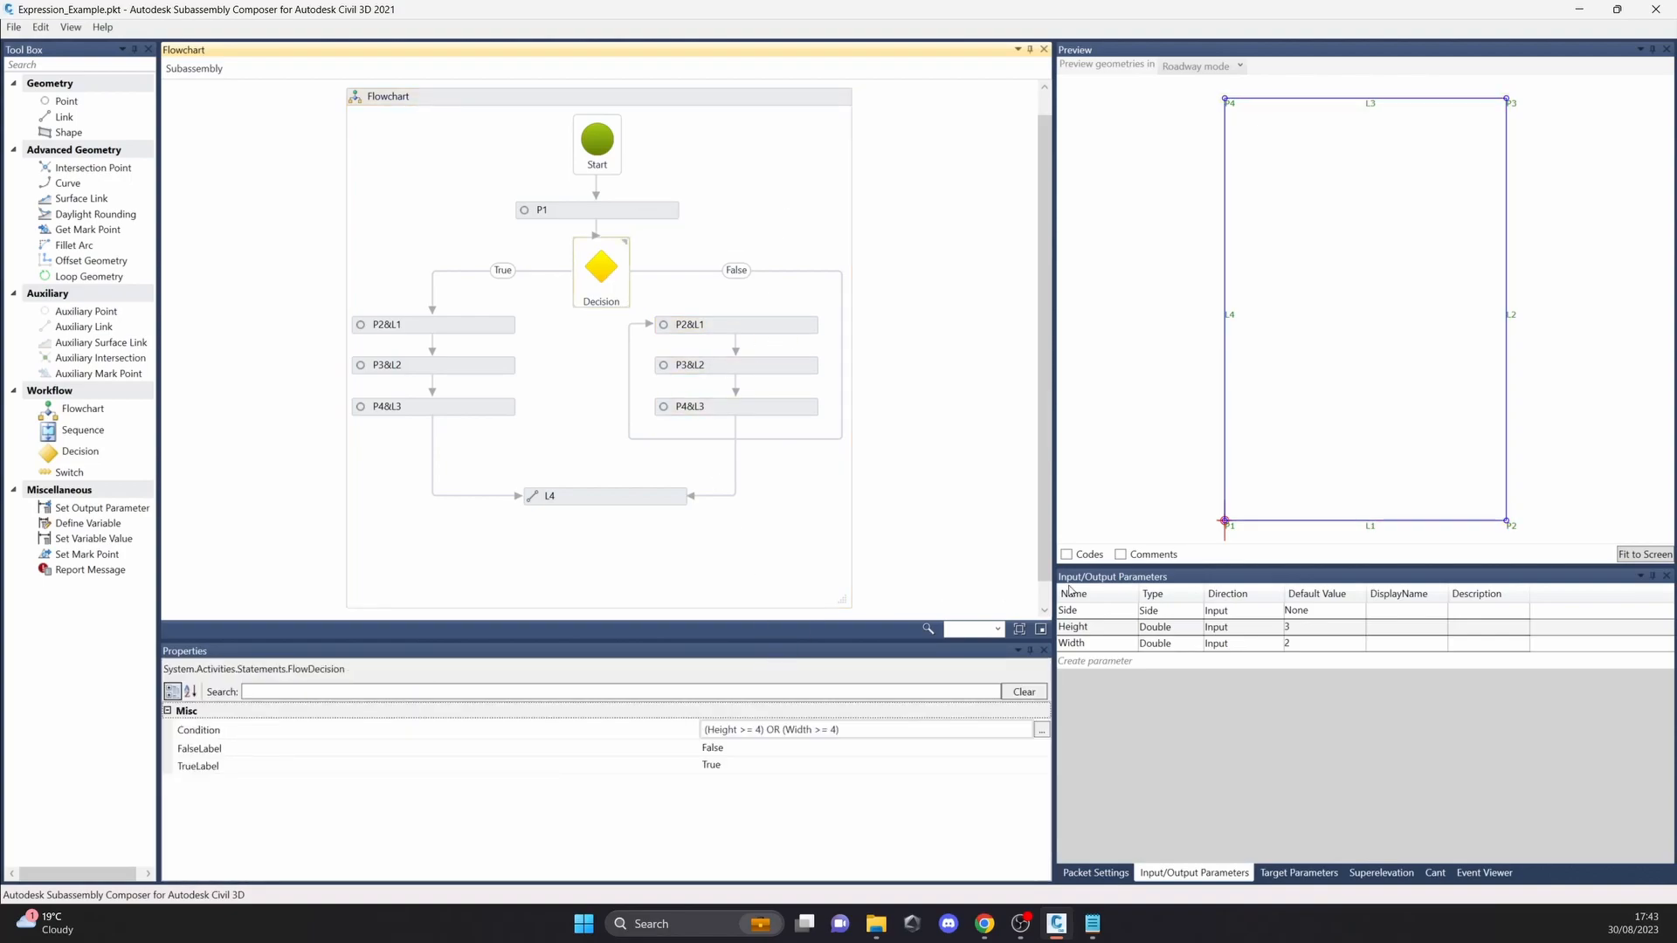
# Step: Set the Height parameter's default value to 4 and examine the True branch's P2&L1, P3&L2 and P4&L3 elements against the preview
pyautogui.click(1303, 628)
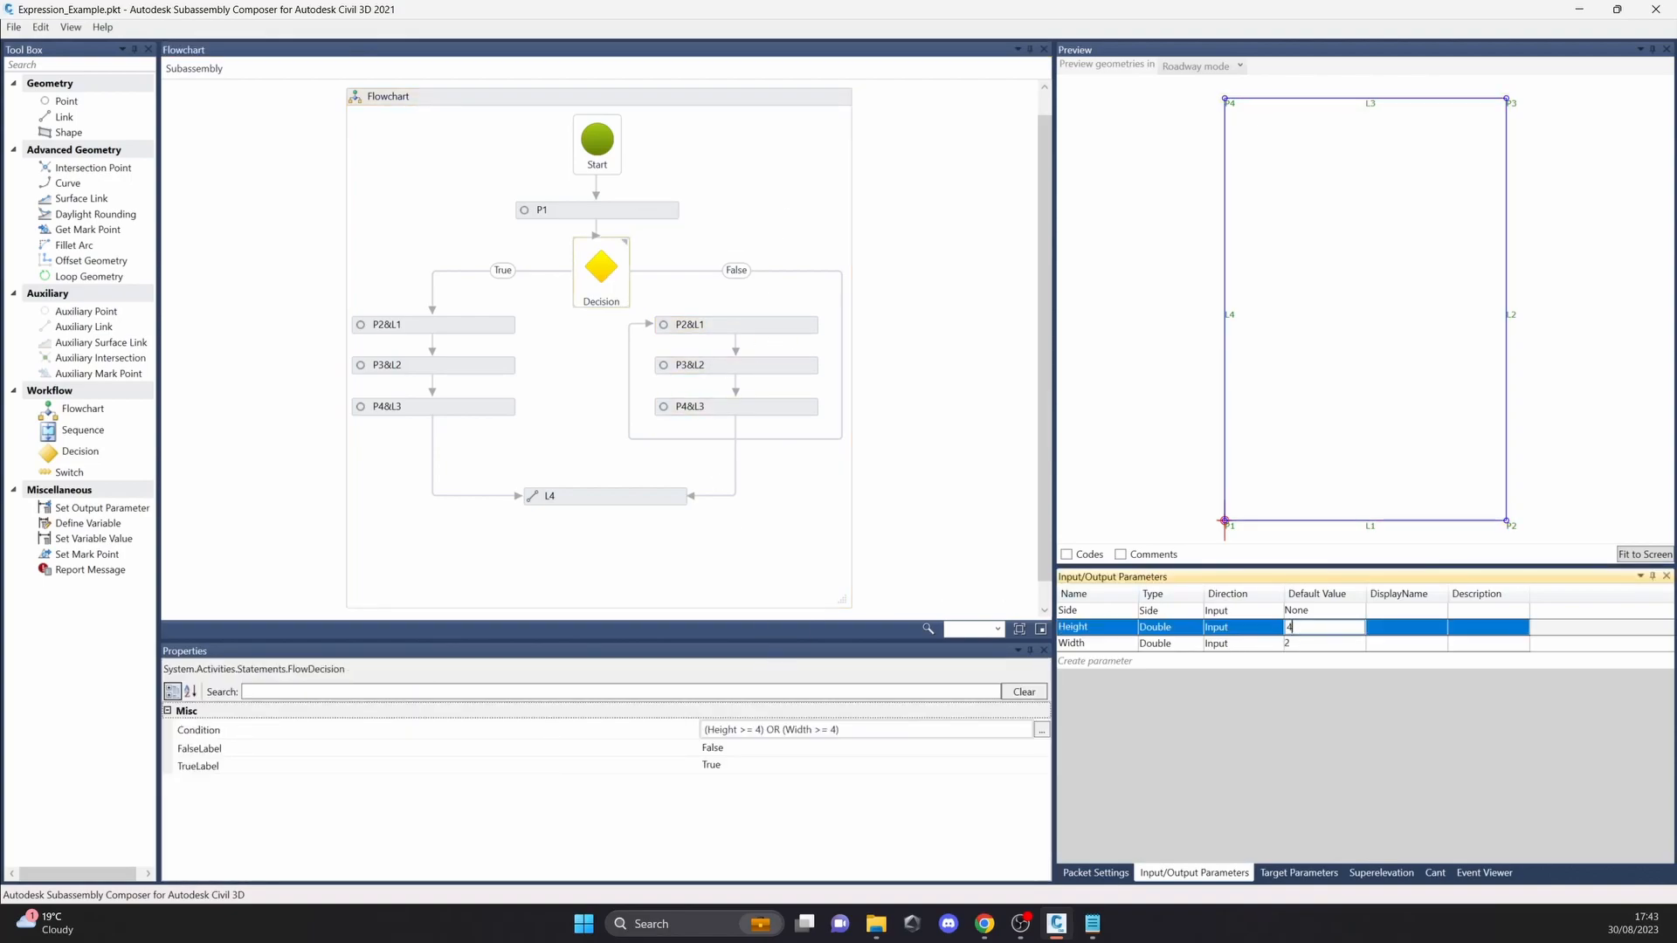
pyautogui.press('Return')
pyautogui.scroll(-3, 1450, 375)
pyautogui.moveTo(1450, 376); pyautogui.dragTo(1112, 363, button='middle')
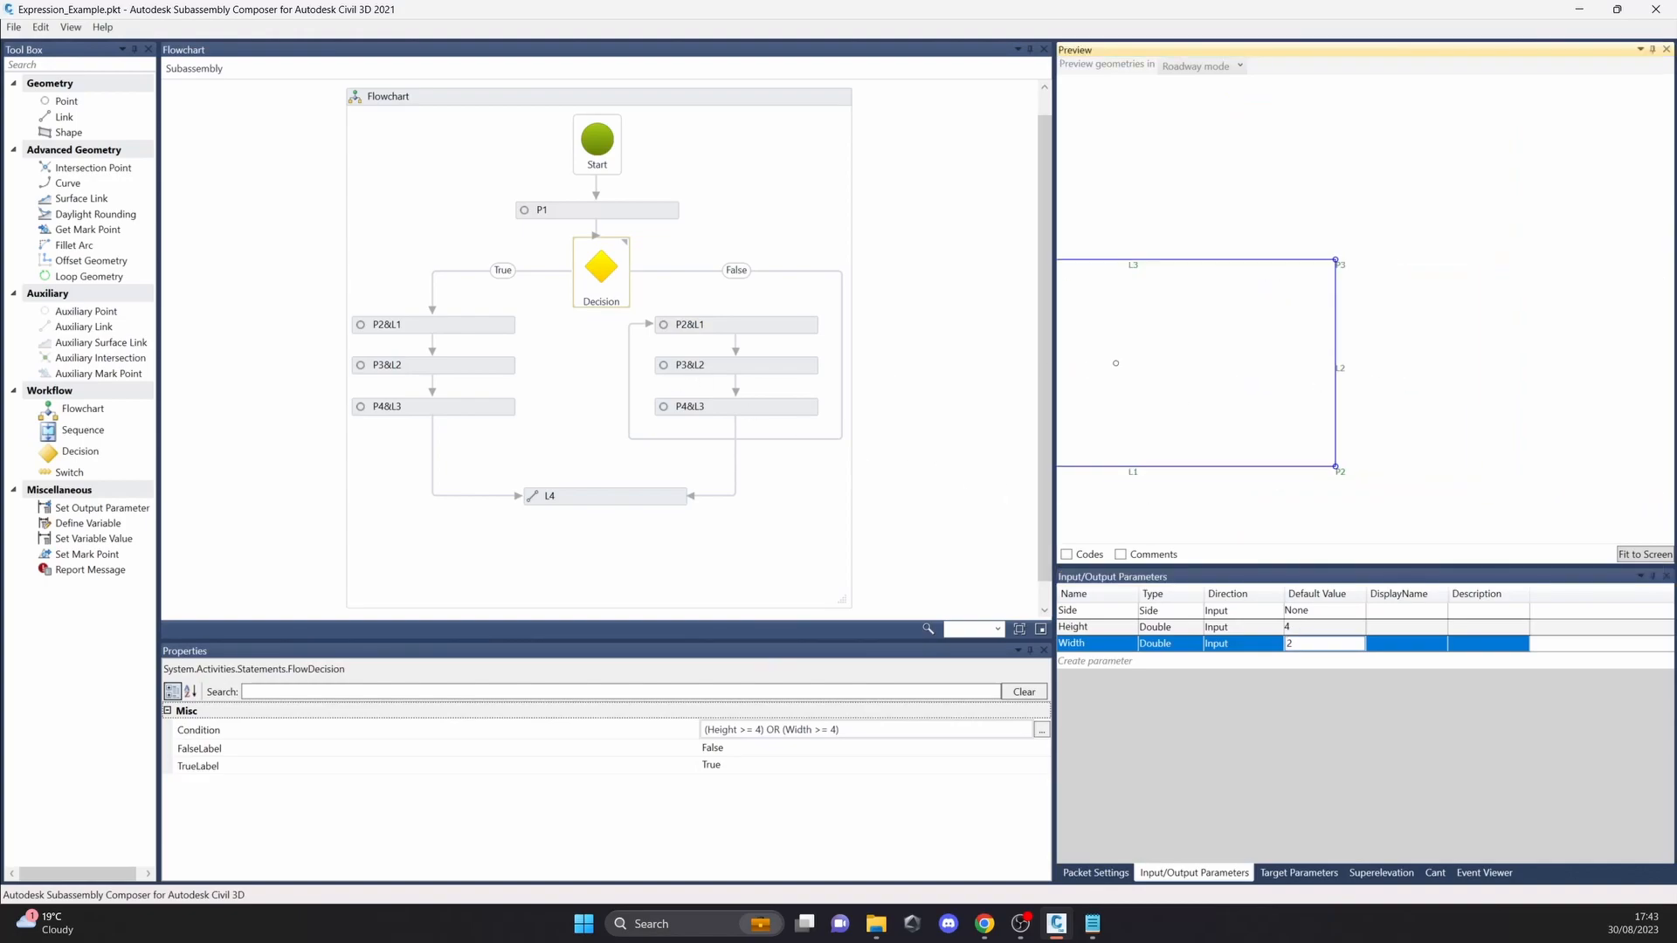
pyautogui.click(476, 337)
pyautogui.click(473, 365)
pyautogui.click(469, 408)
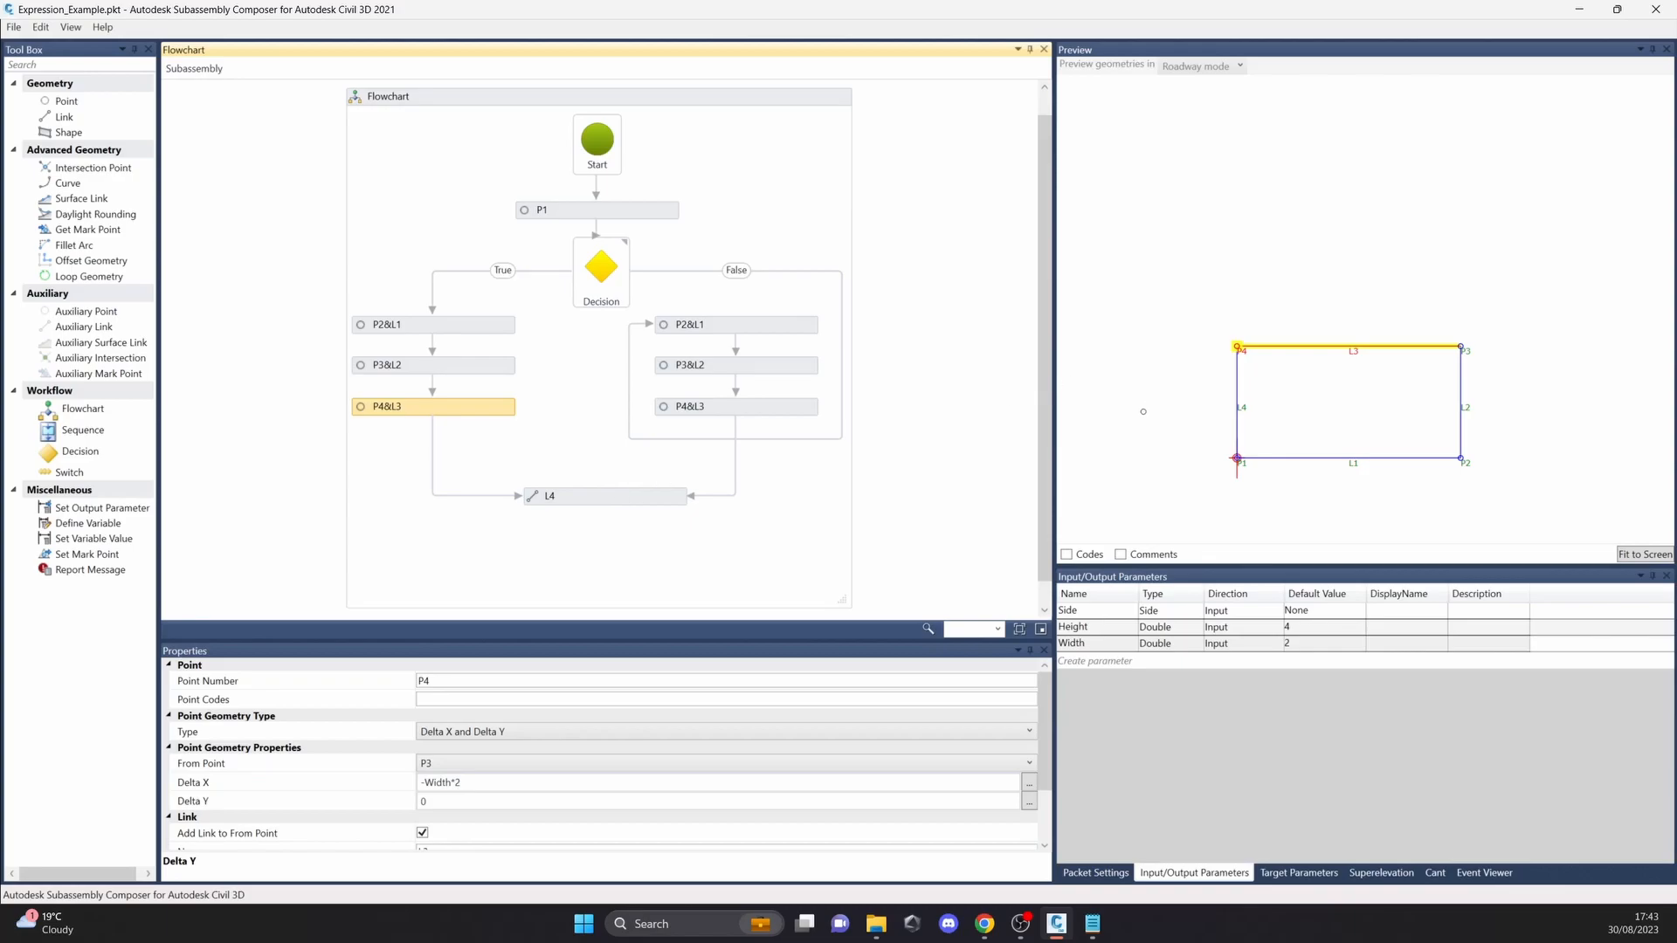
# Step: Open the sample file Intersection_Point_Example.pkt from the Subassembly_Composer_Sample_PKT_Files_Release-2021 folder without saving the current packet's changes
pyautogui.click(14, 28)
pyautogui.click(32, 46)
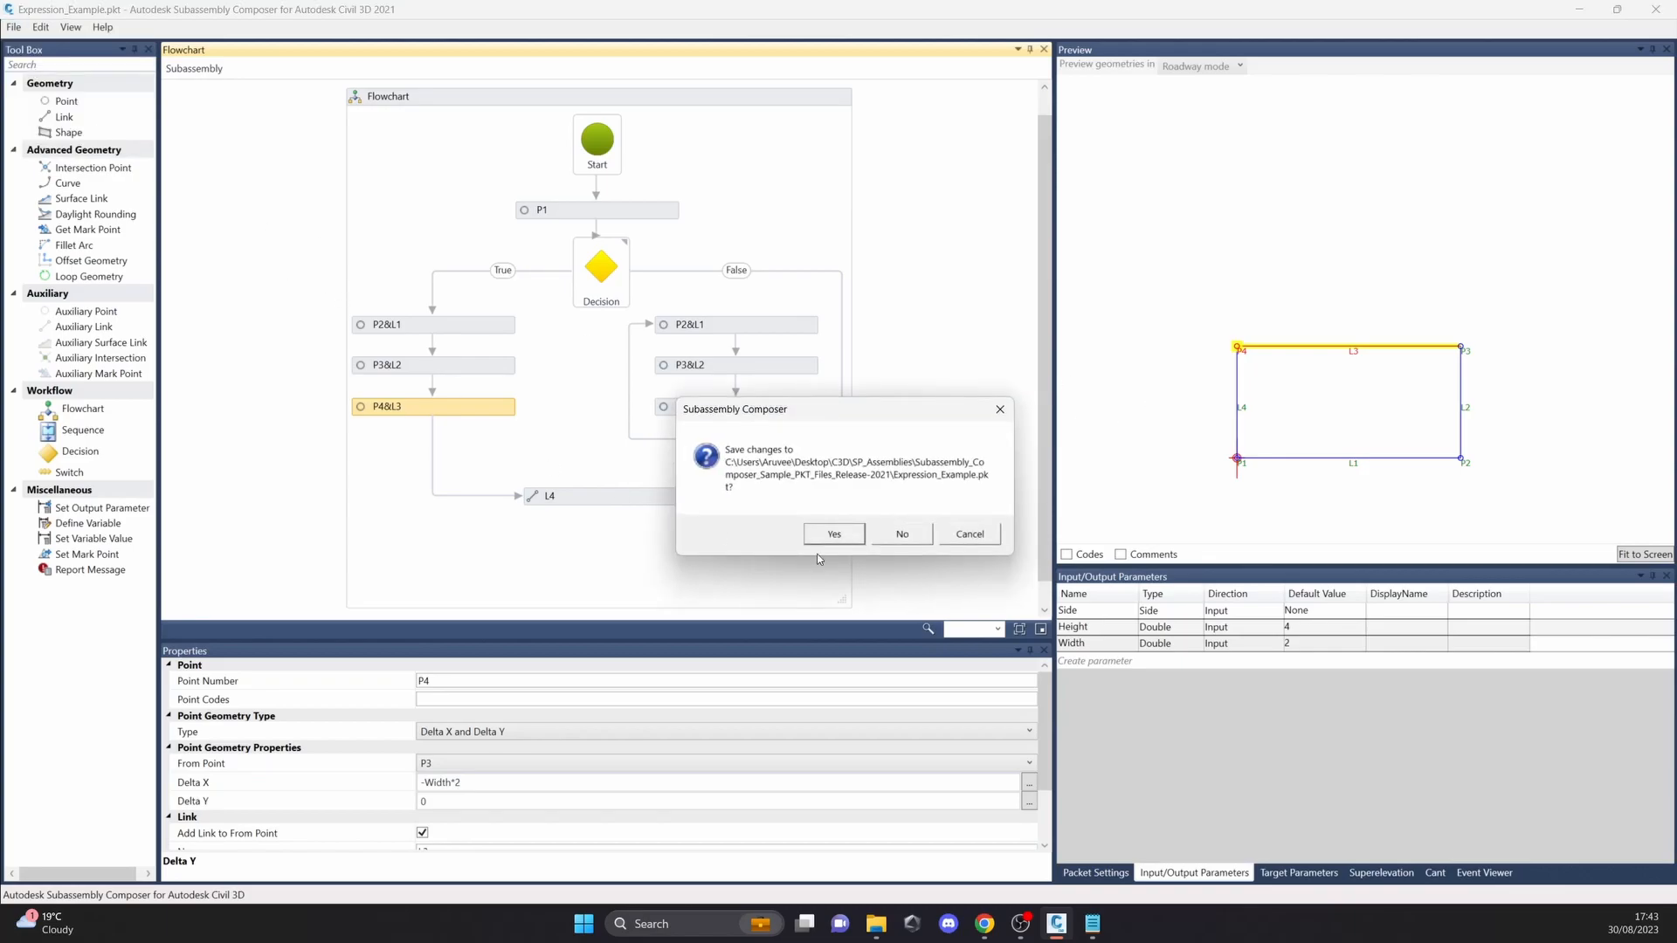
pyautogui.click(913, 540)
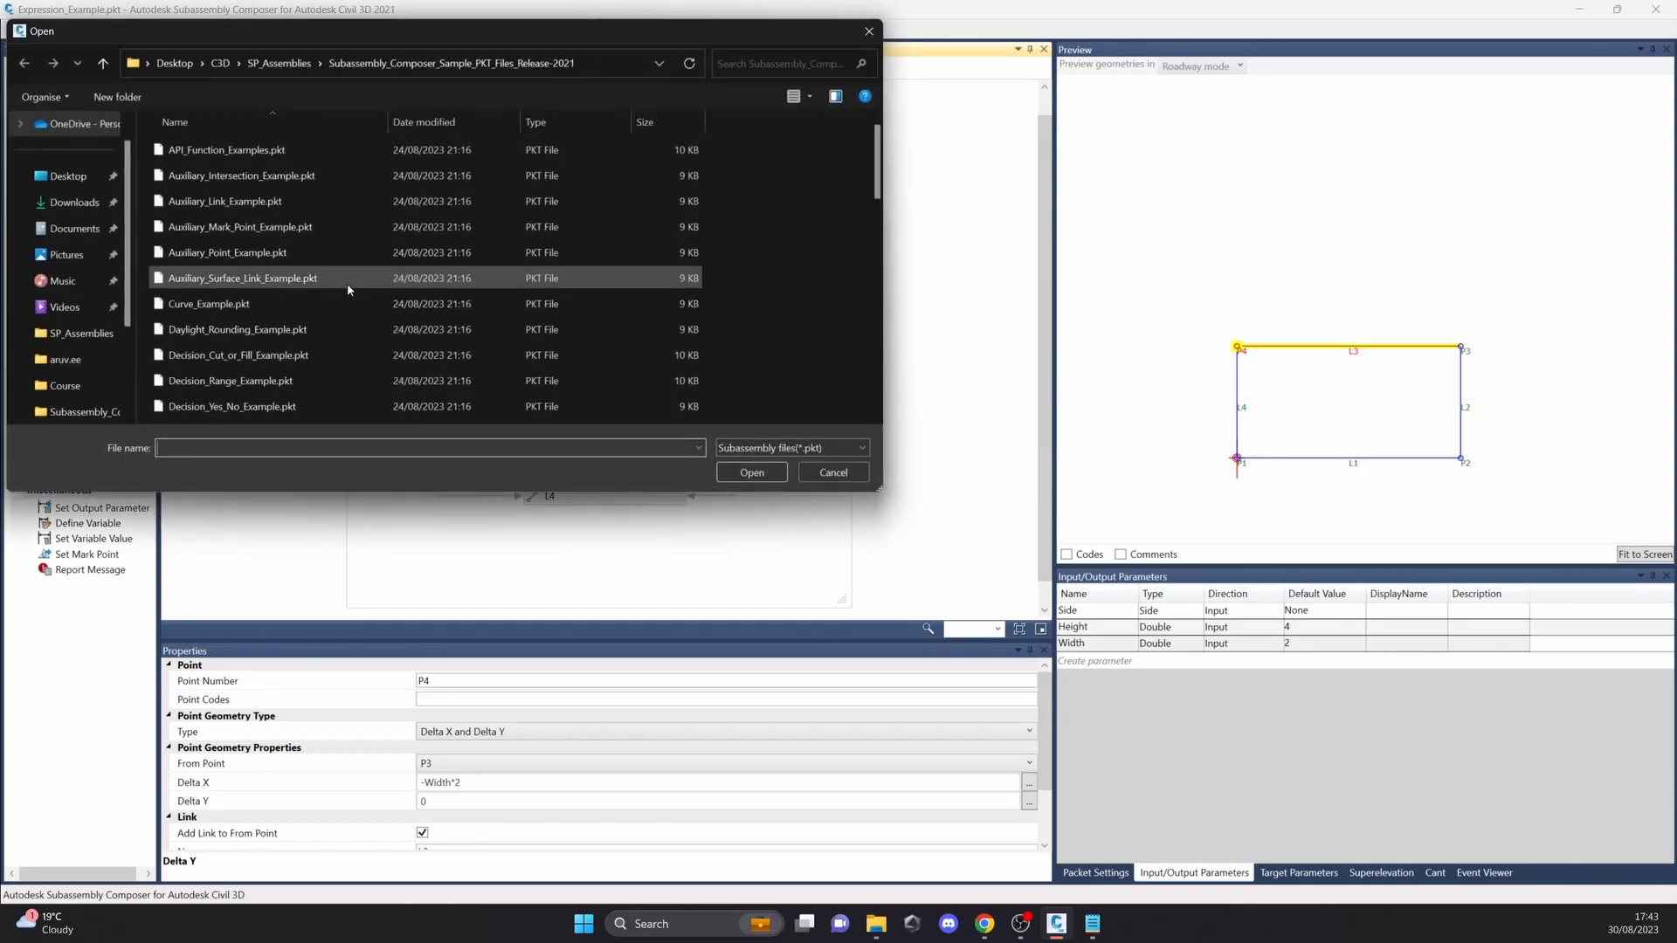
pyautogui.scroll(-2, 297, 249)
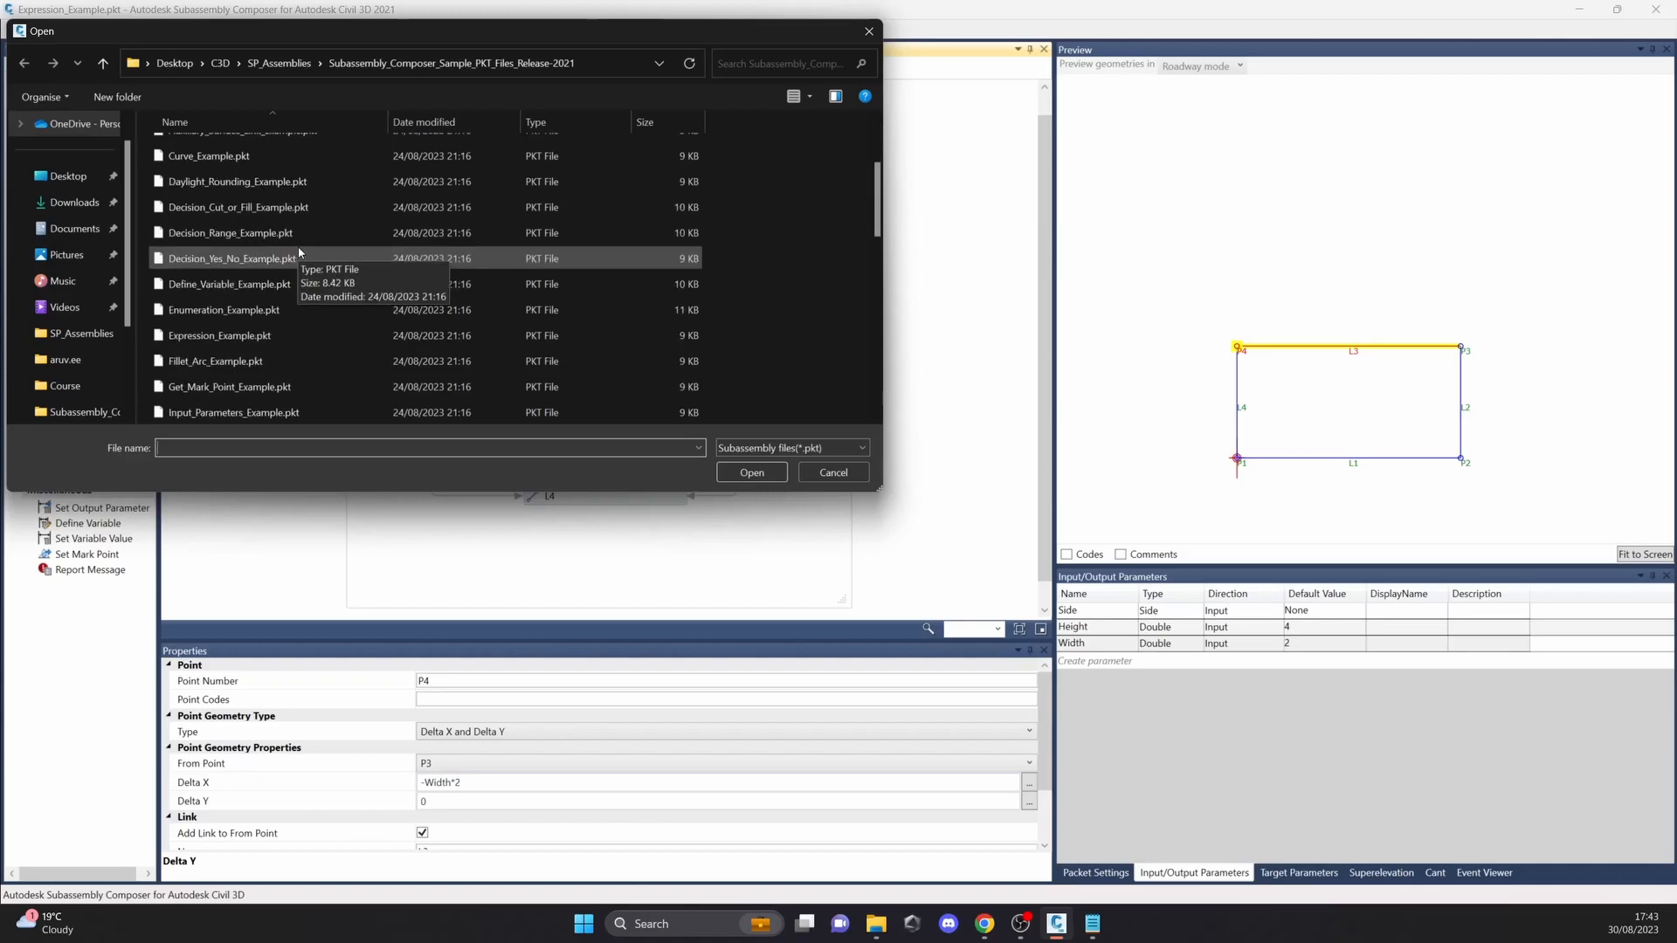
pyautogui.scroll(-1, 299, 253)
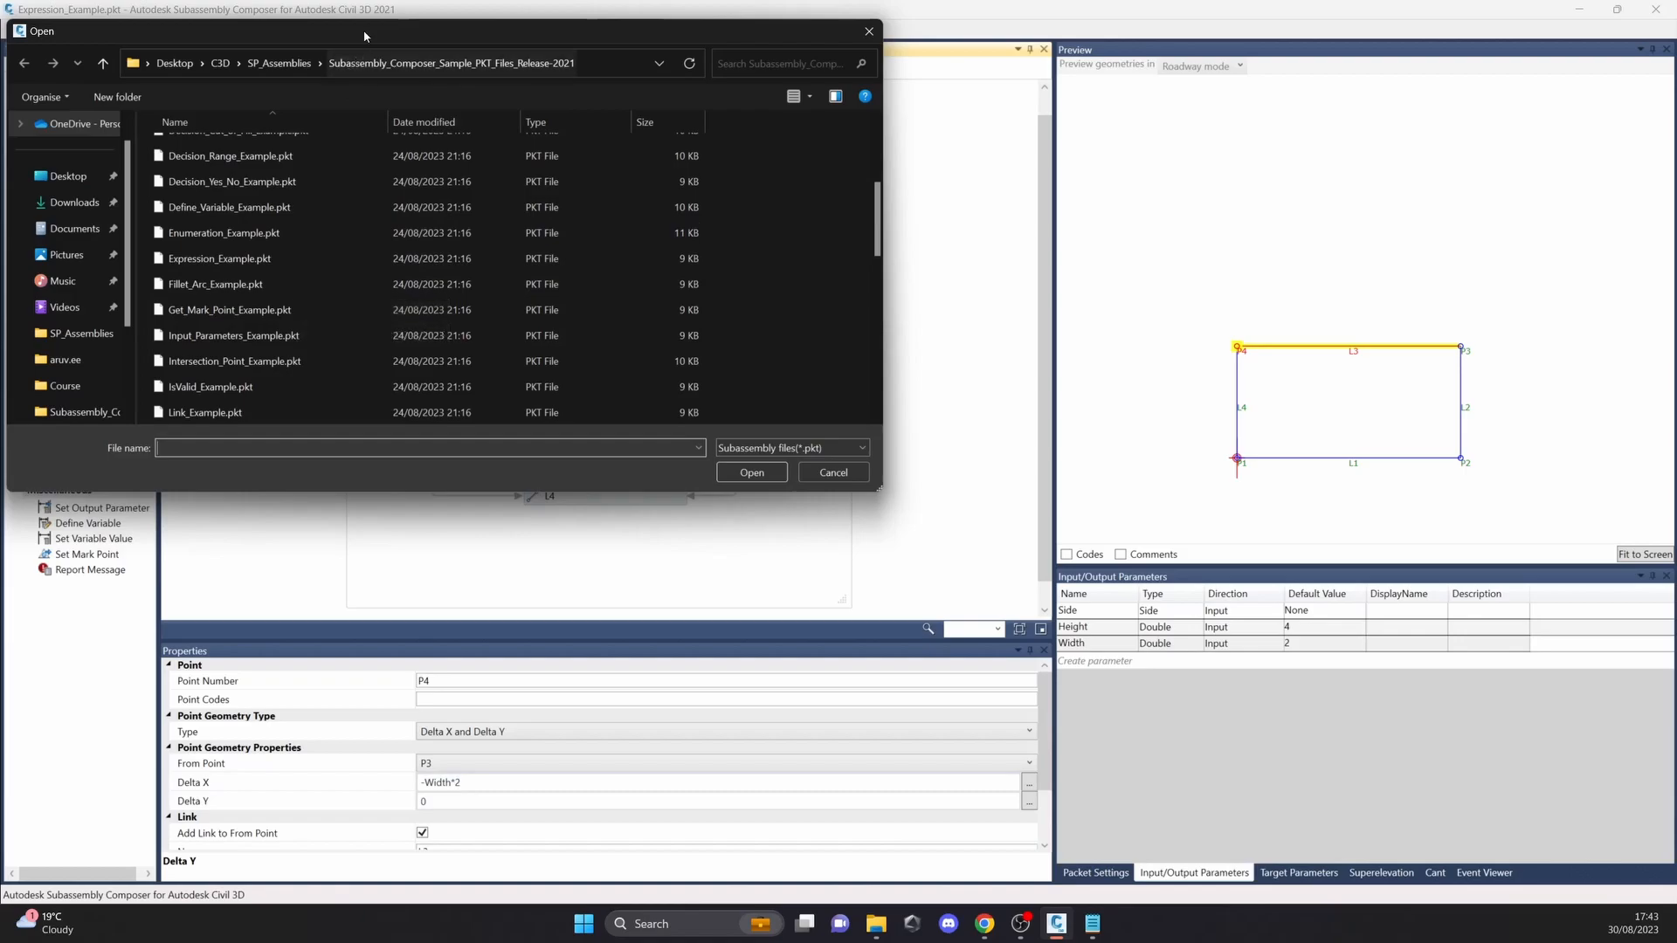
pyautogui.moveTo(363, 30); pyautogui.dragTo(427, 48)
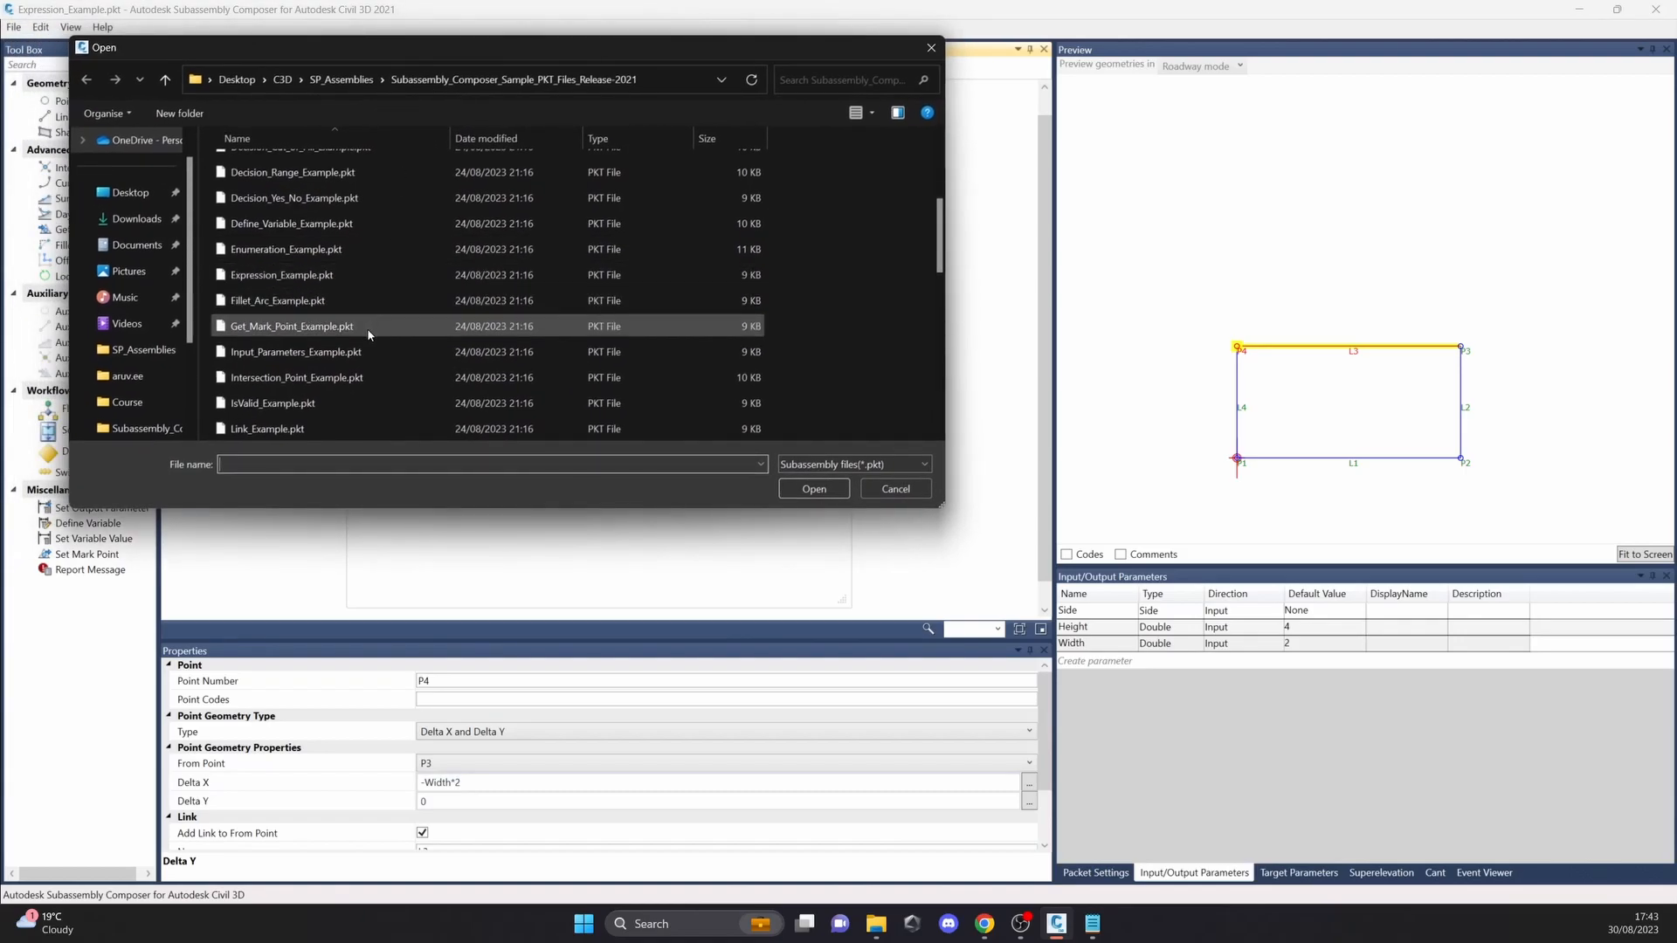
pyautogui.scroll(-1, 358, 340)
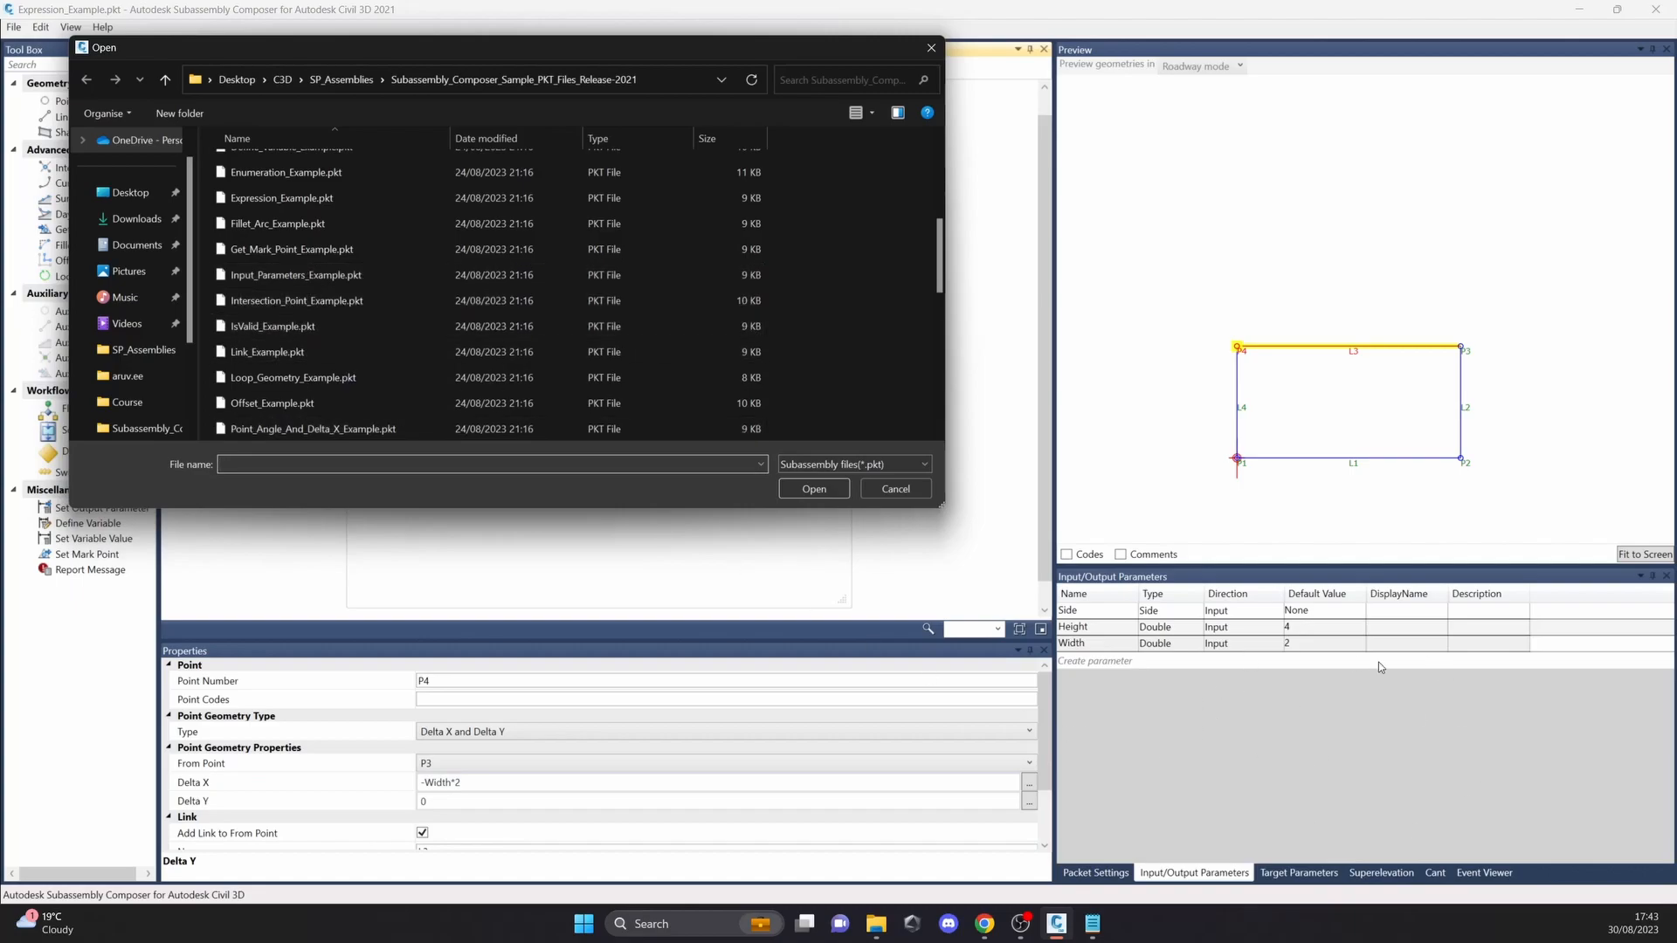
pyautogui.click(349, 307)
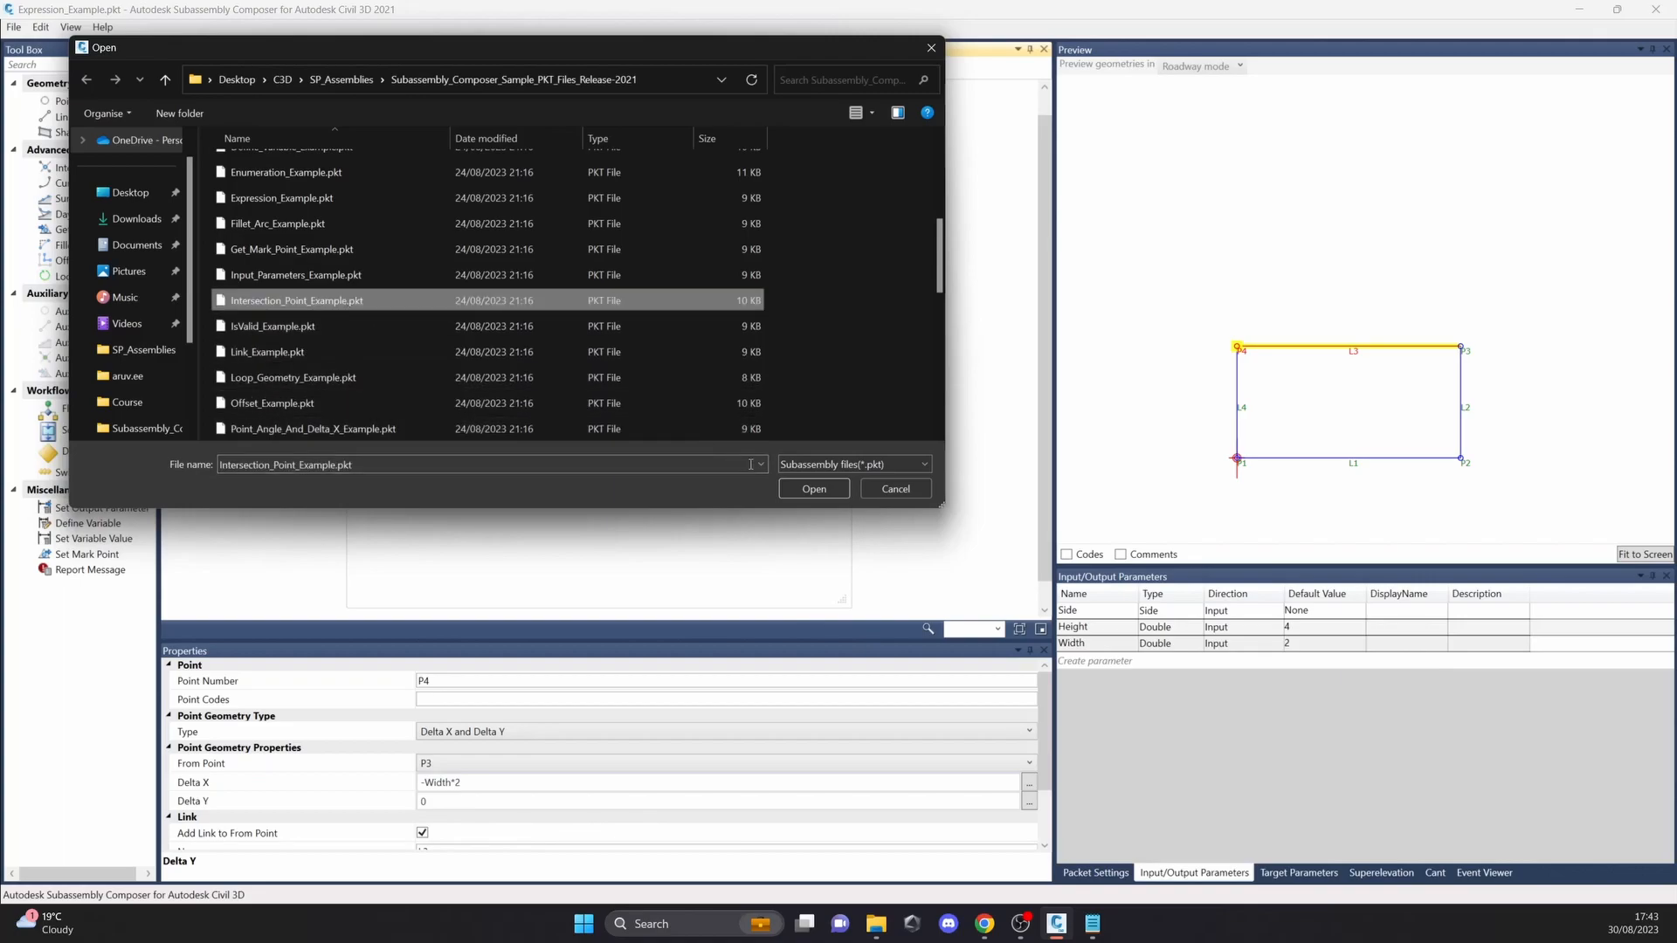
pyautogui.click(814, 489)
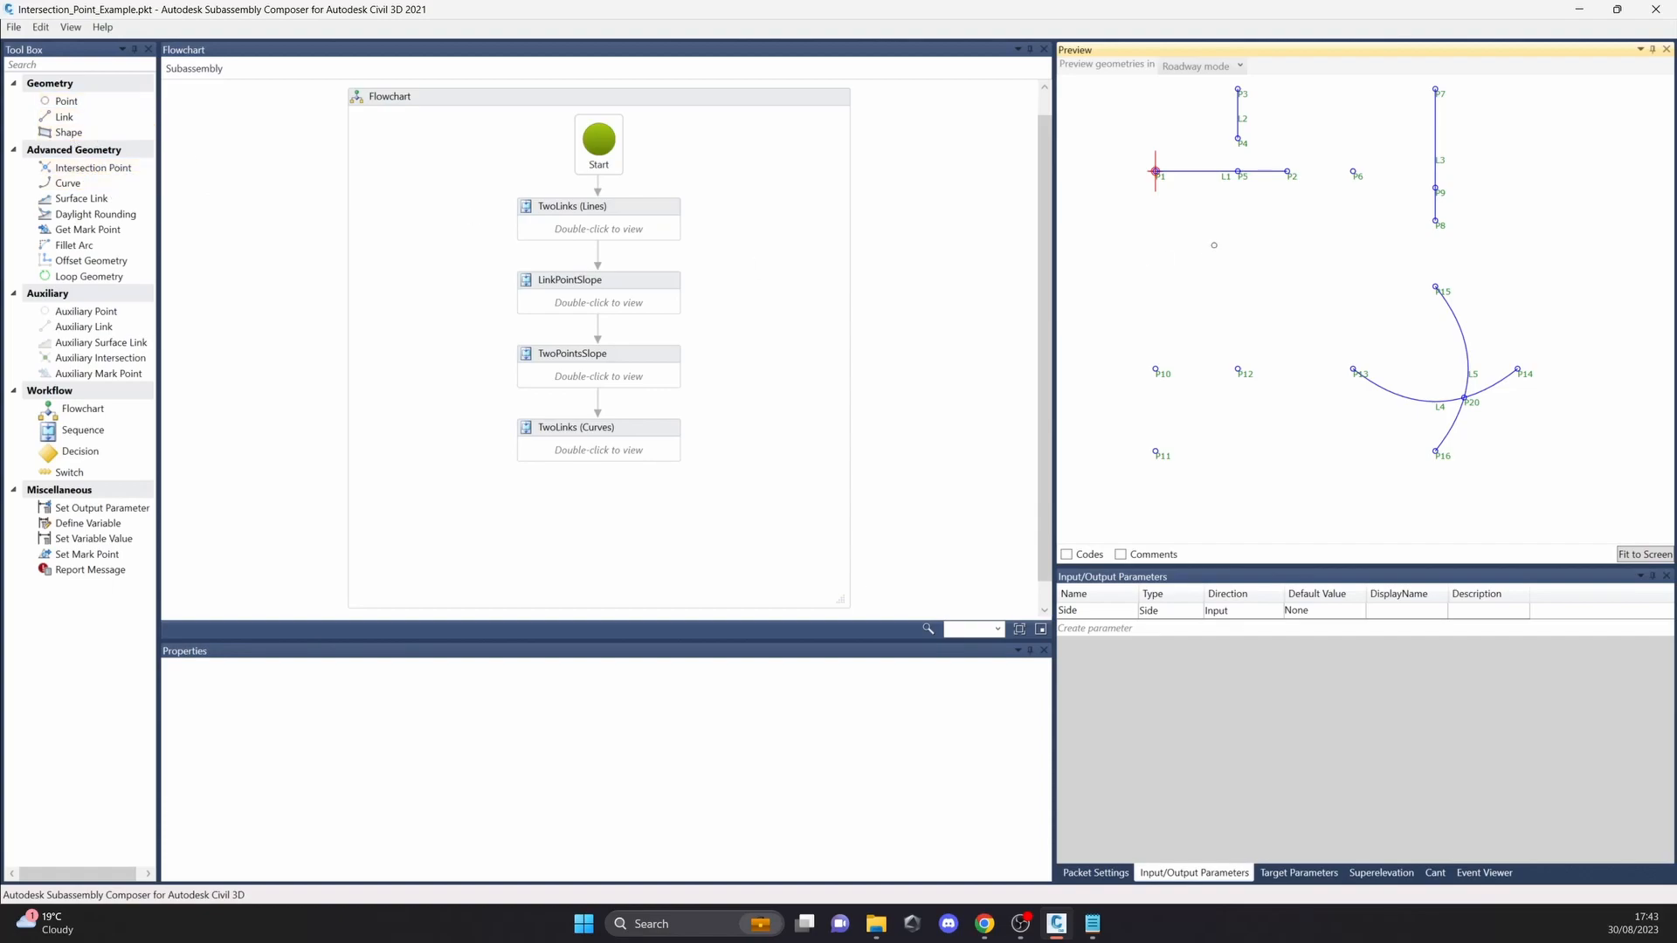
# Step: View the TwoLinks (Lines) sequence and examine the geometry types available for intersection point P5
pyautogui.doubleClick(675, 231)
pyautogui.click(647, 257)
pyautogui.click(258, 68)
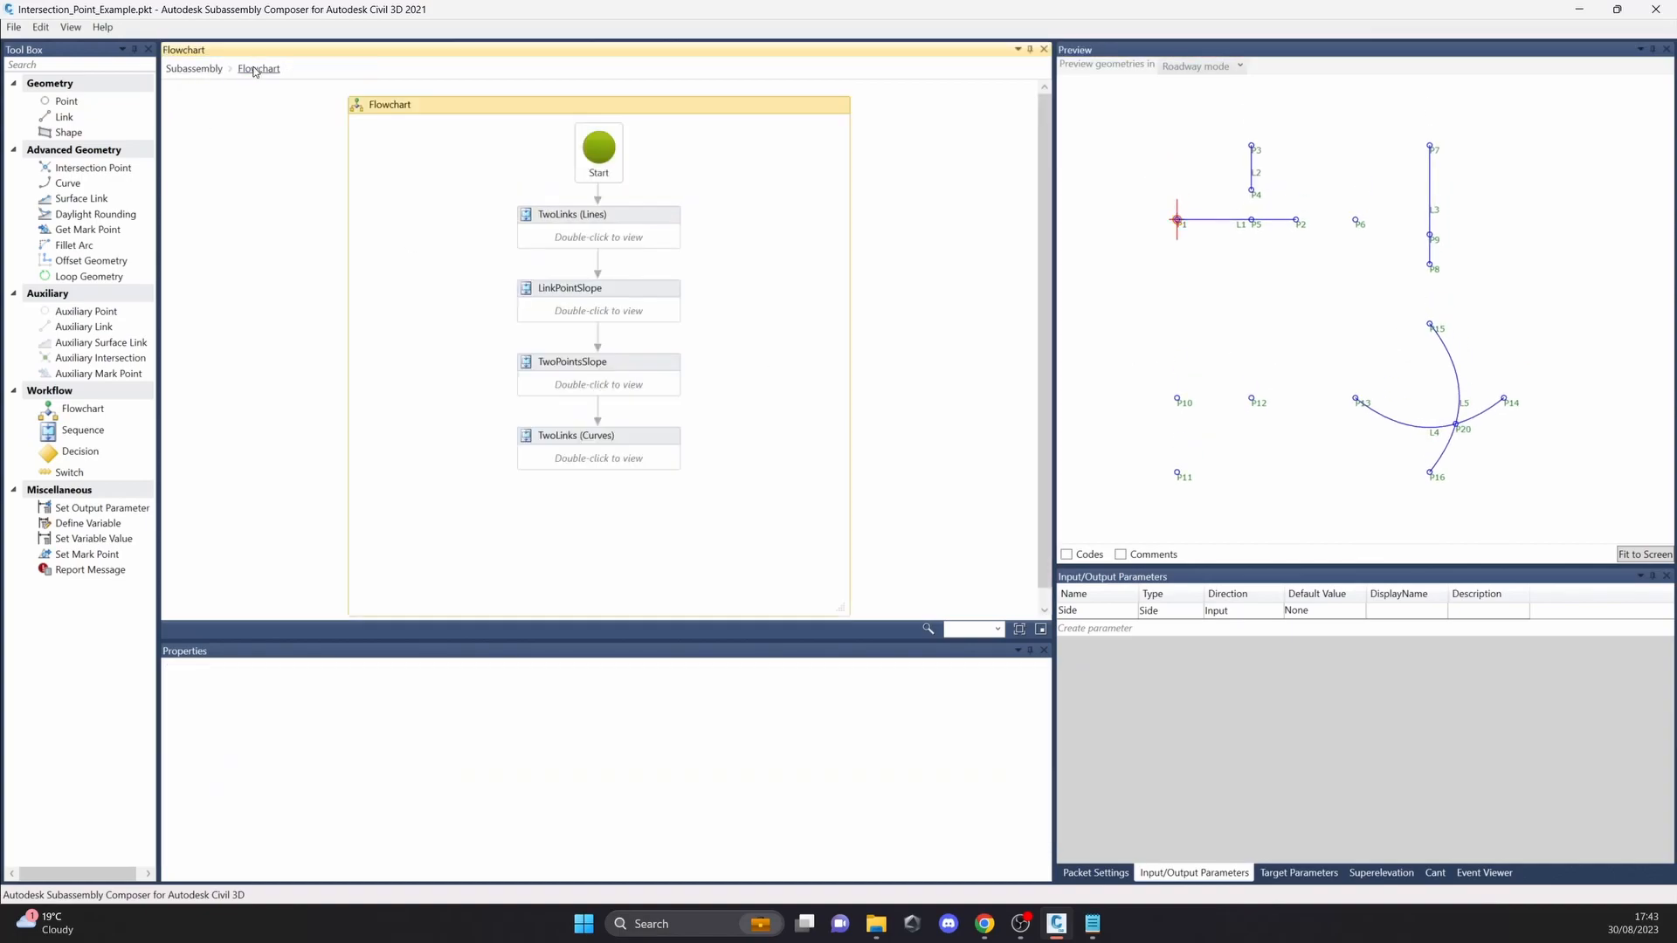
pyautogui.doubleClick(603, 238)
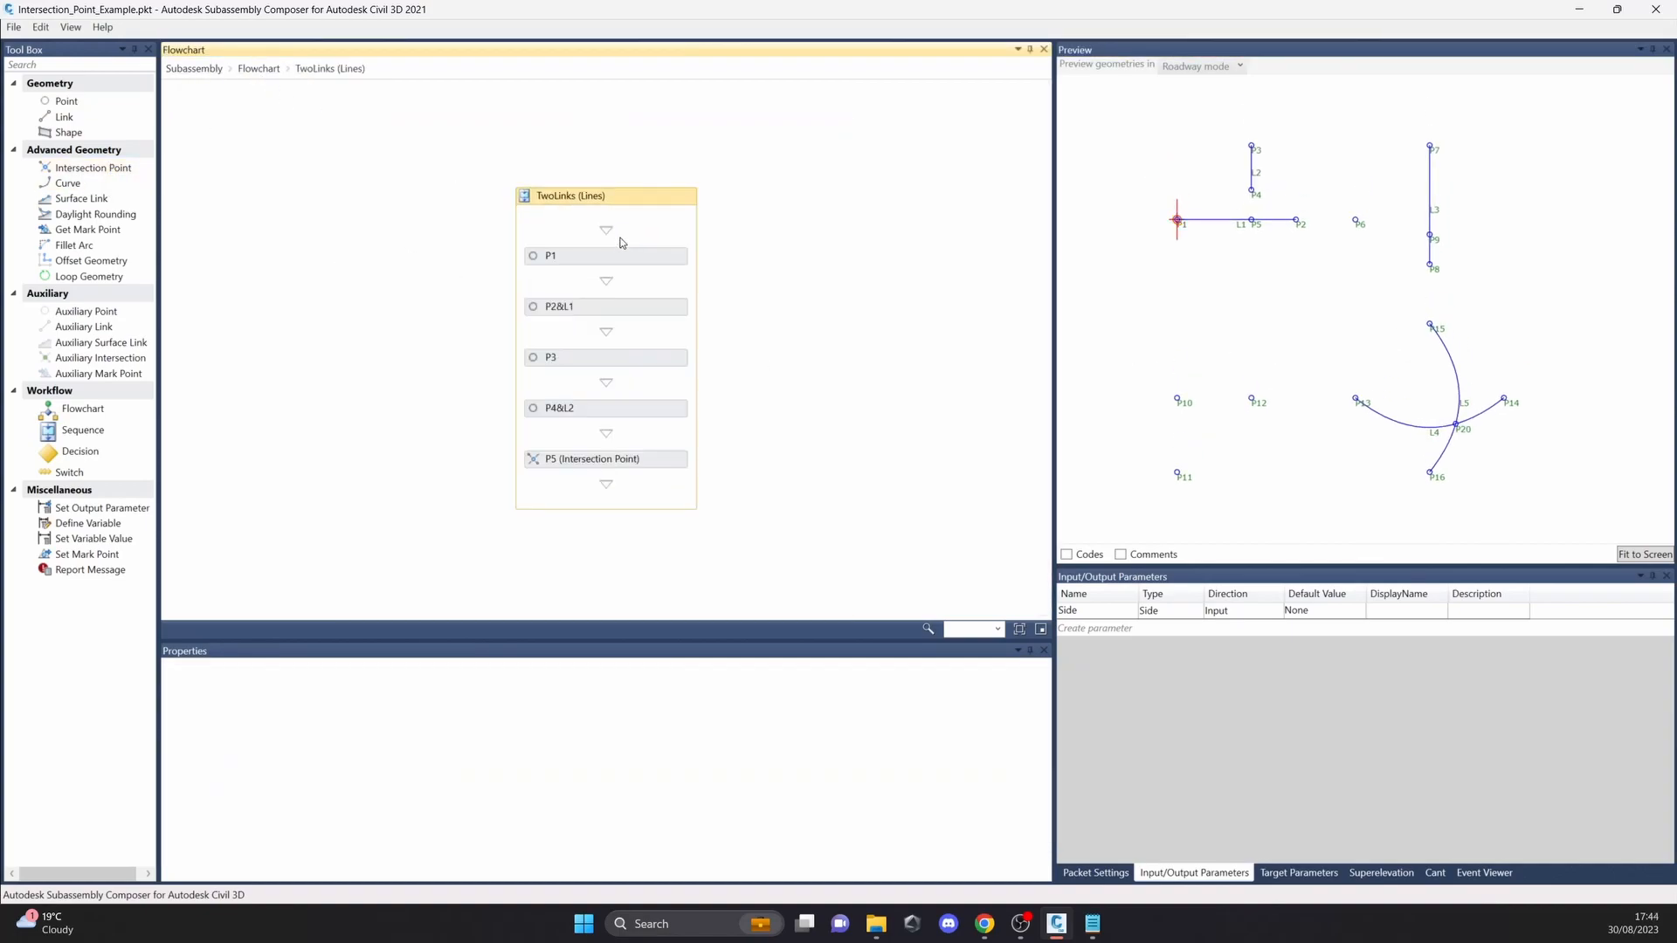
pyautogui.click(631, 459)
pyautogui.click(487, 732)
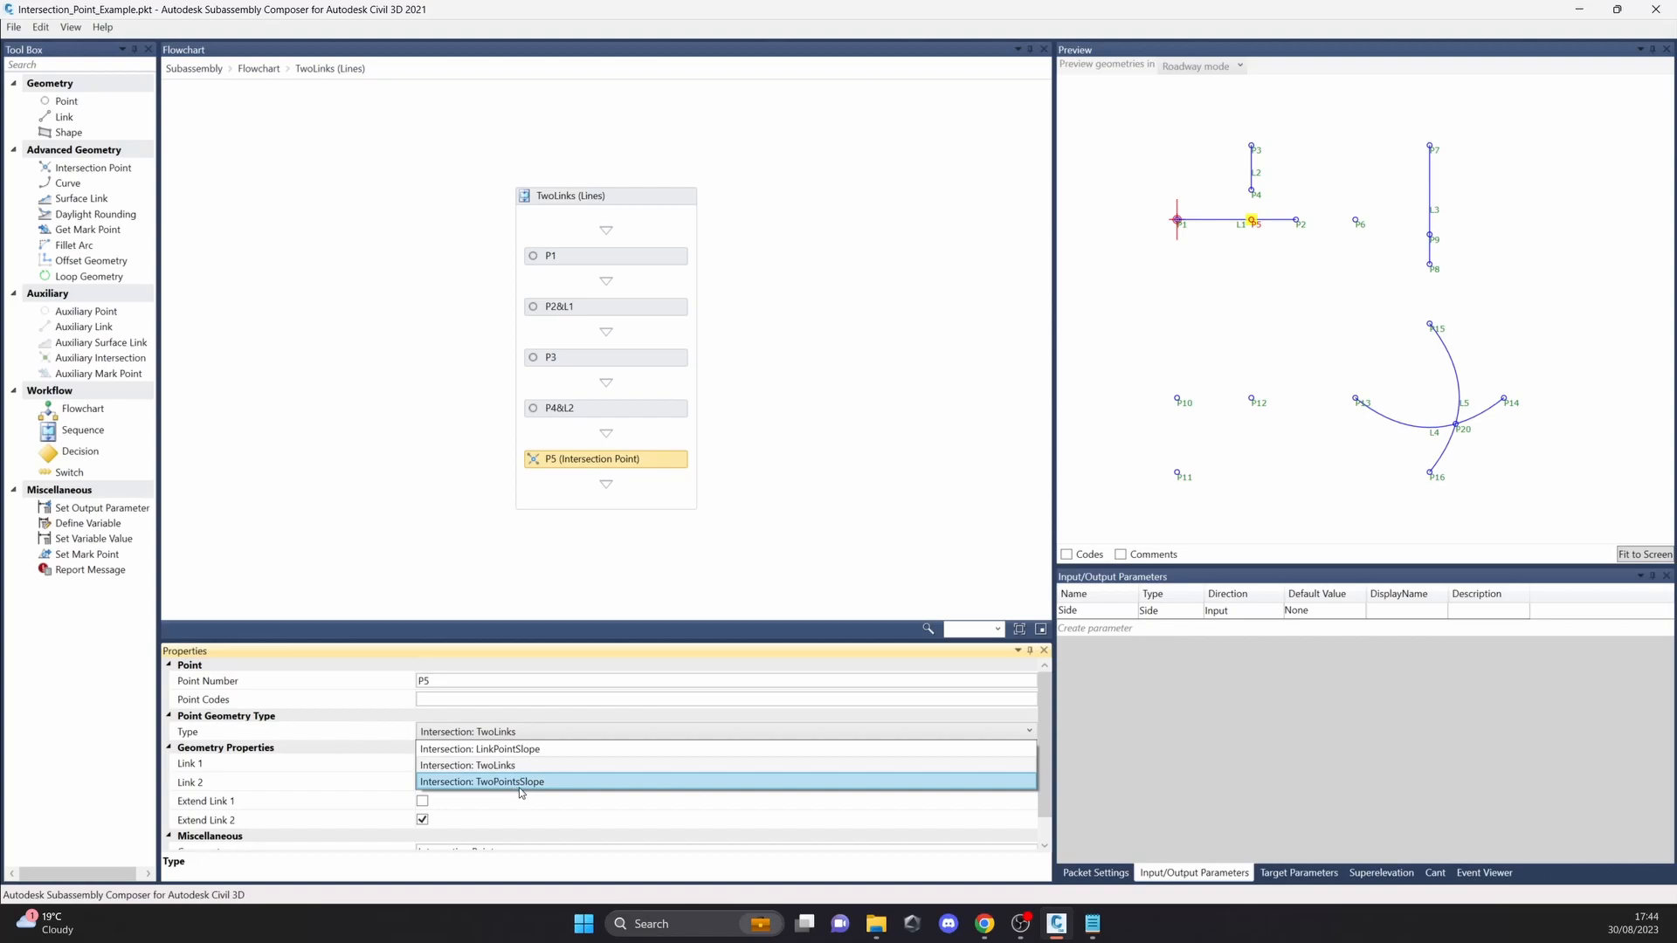
pyautogui.click(787, 468)
pyautogui.click(367, 136)
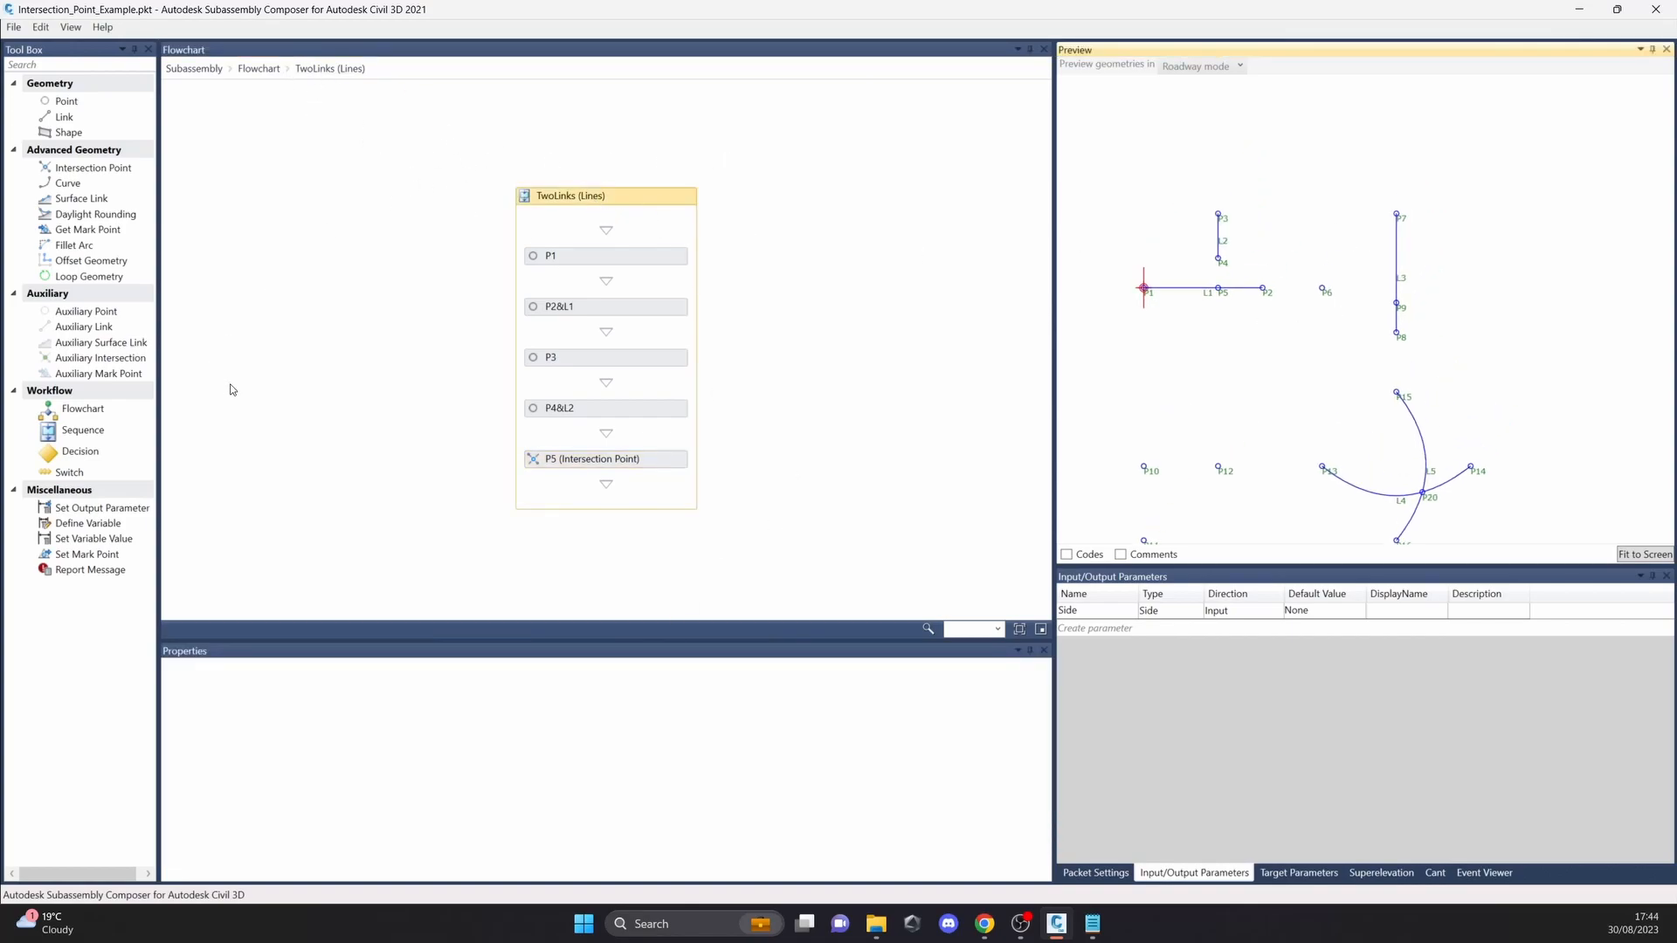
# Step: Examine the points and links L1 and L2 that define intersection point P5 in the TwoLinks (Lines) sequence
pyautogui.click(616, 258)
pyautogui.click(634, 313)
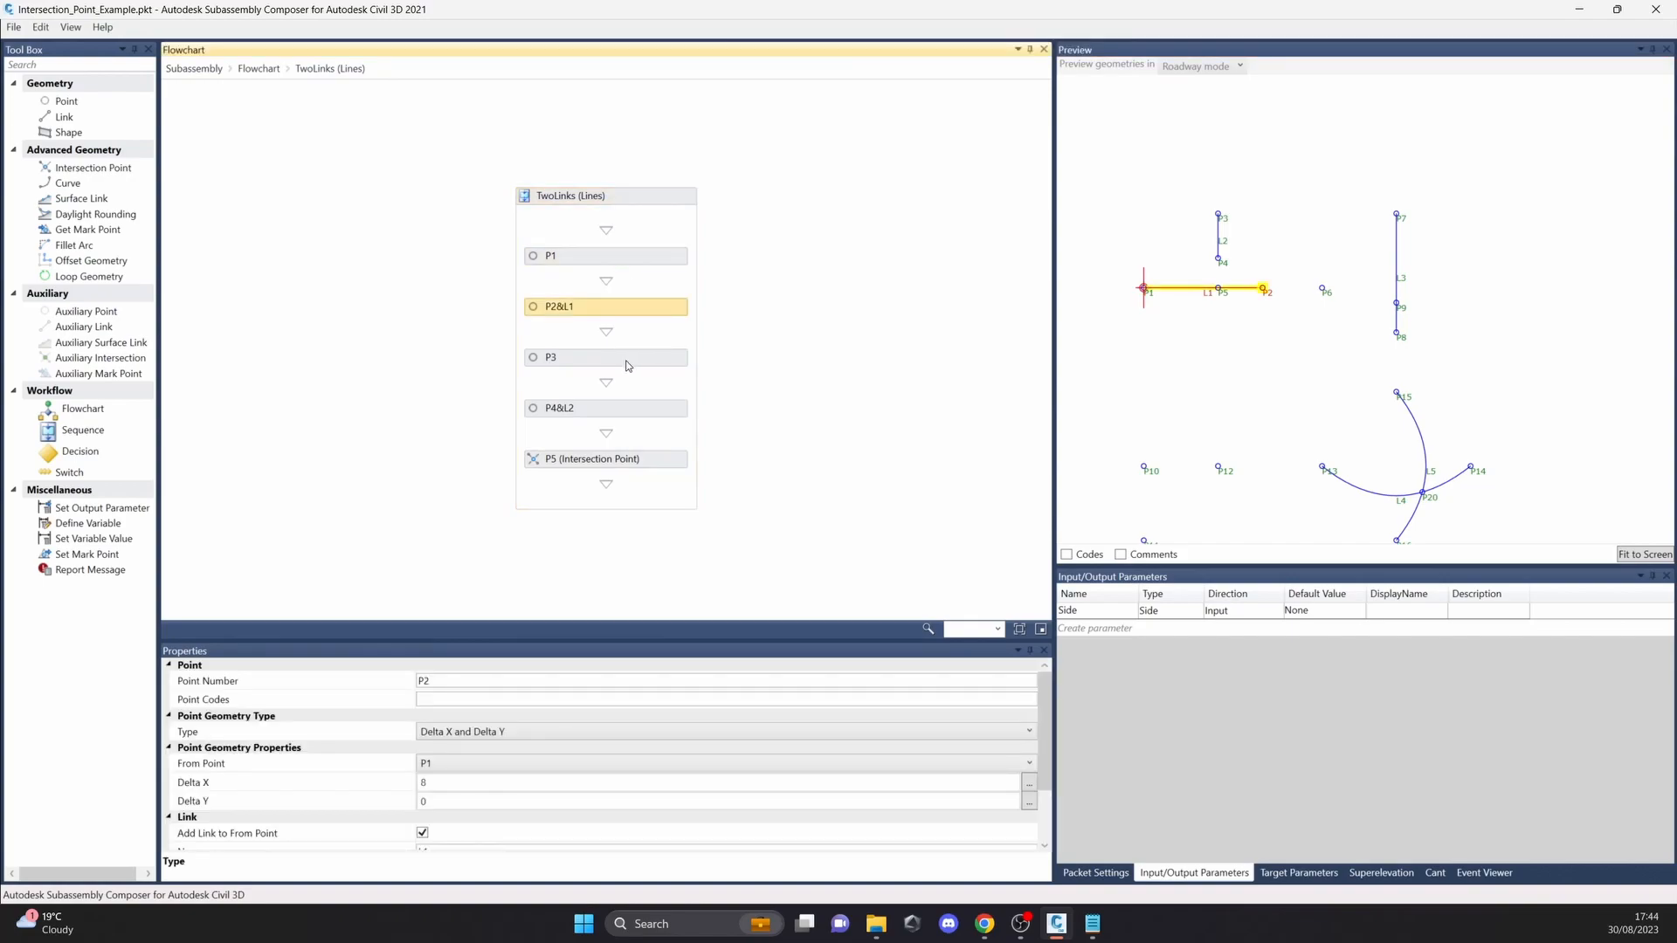
pyautogui.click(631, 384)
pyautogui.click(657, 463)
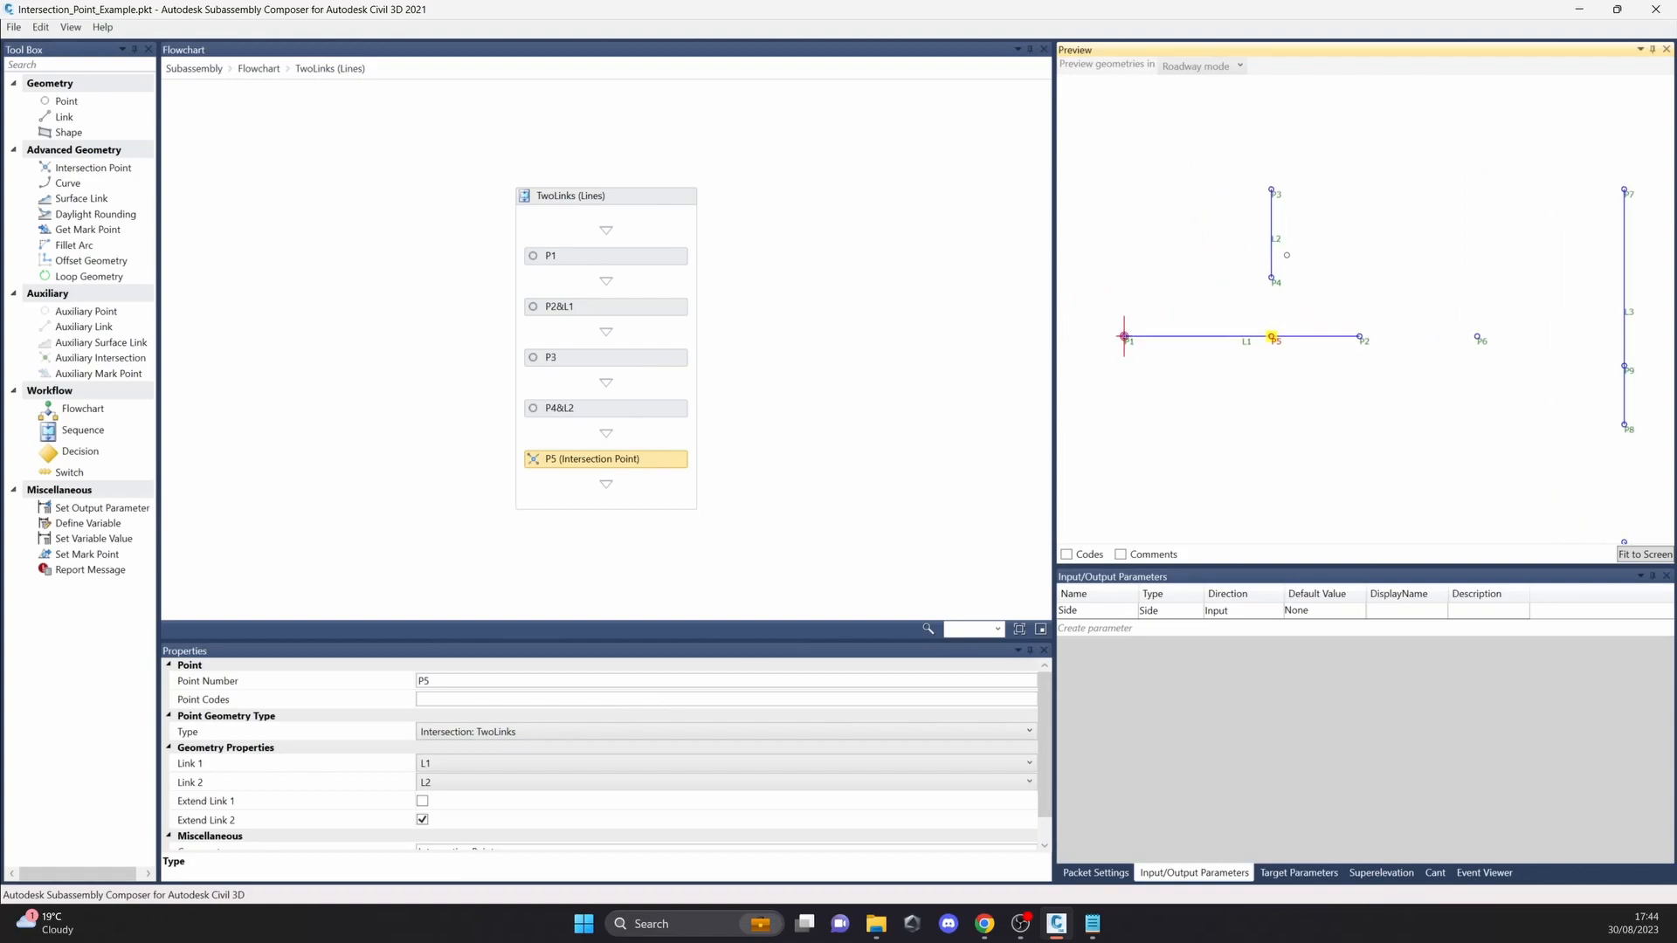
pyautogui.click(1277, 240)
pyautogui.click(1257, 336)
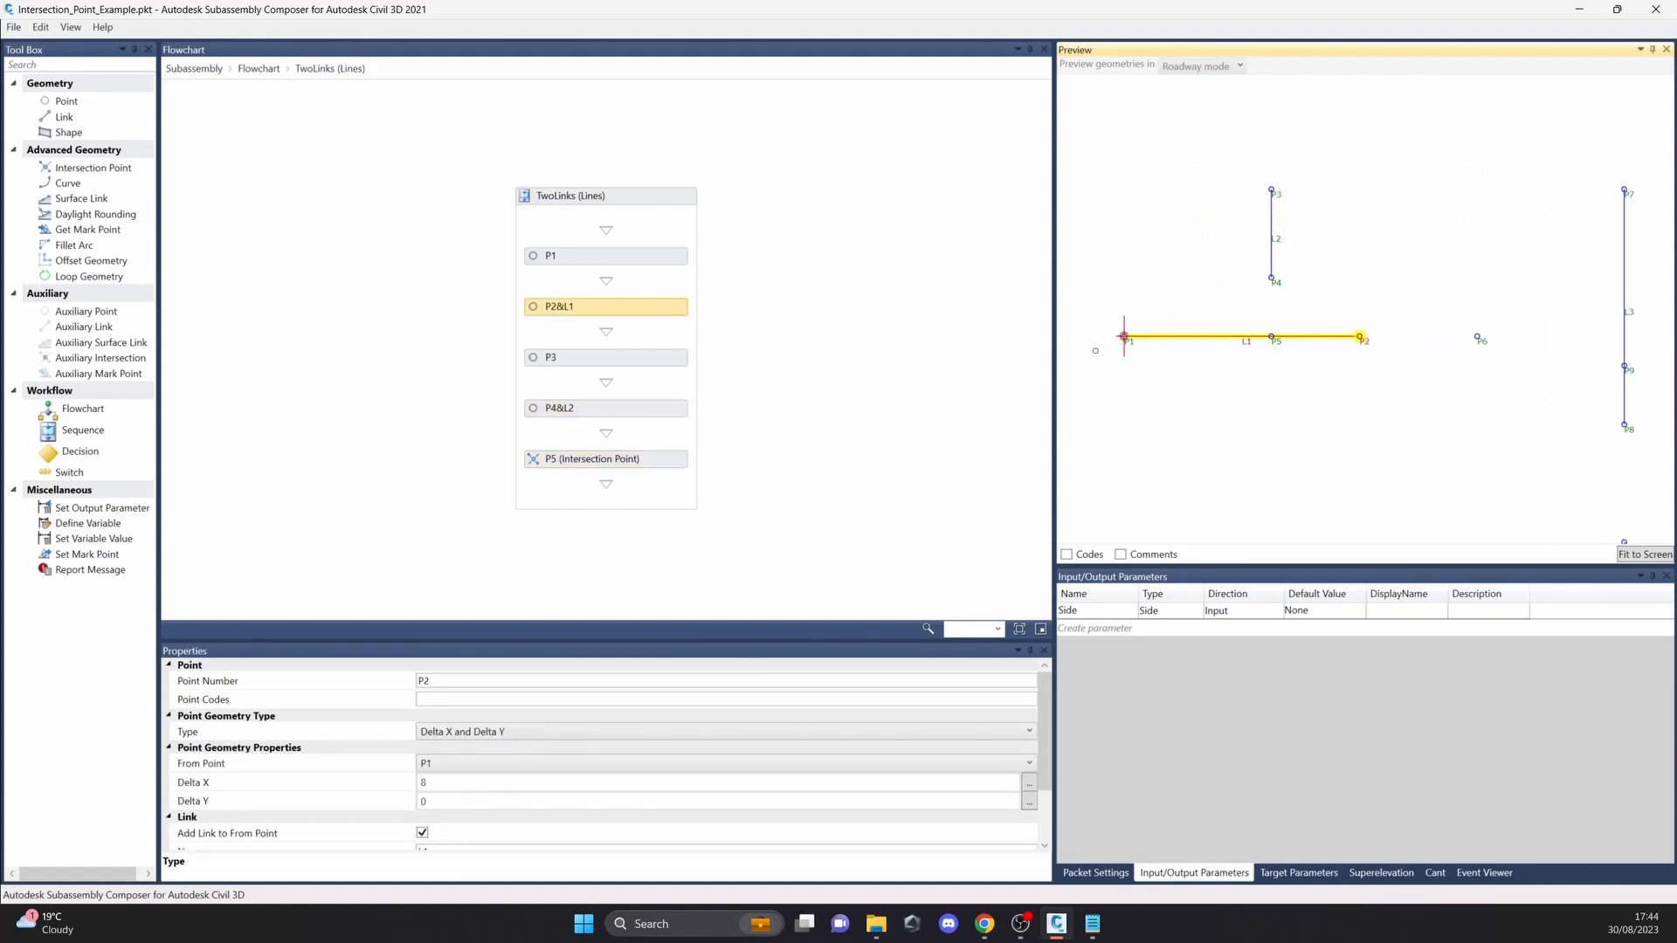
pyautogui.click(617, 456)
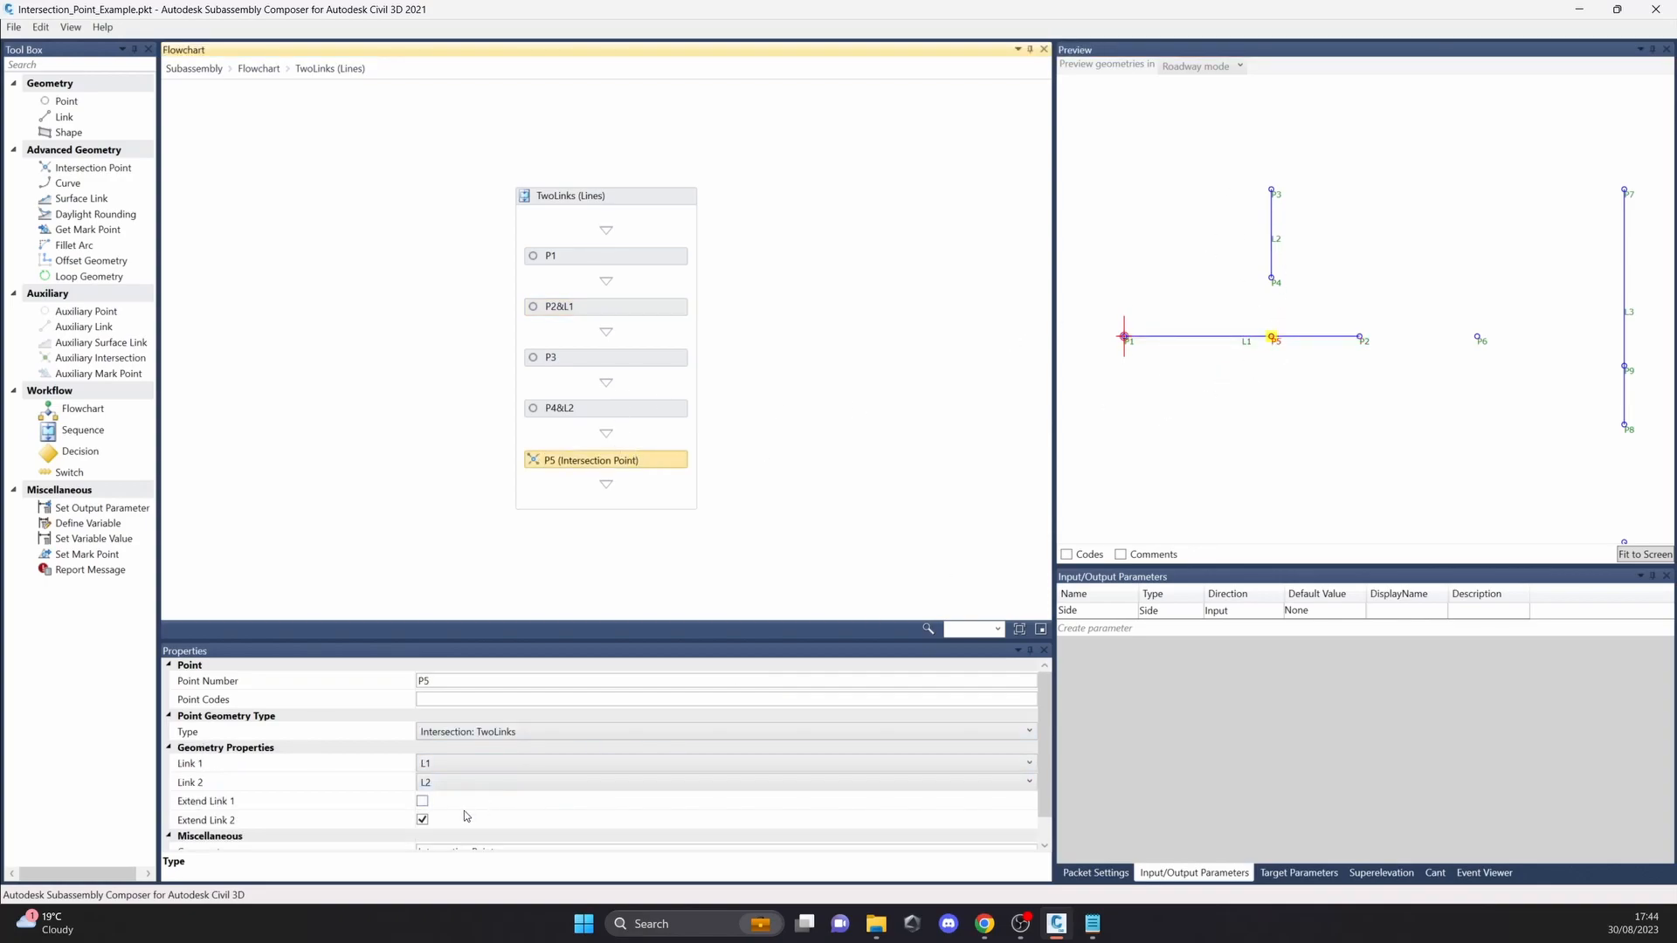
# Step: Turn off Extend Link 2 for intersection point P5, check the preview, and turn the option back on
pyautogui.scroll(-1, 193, 828)
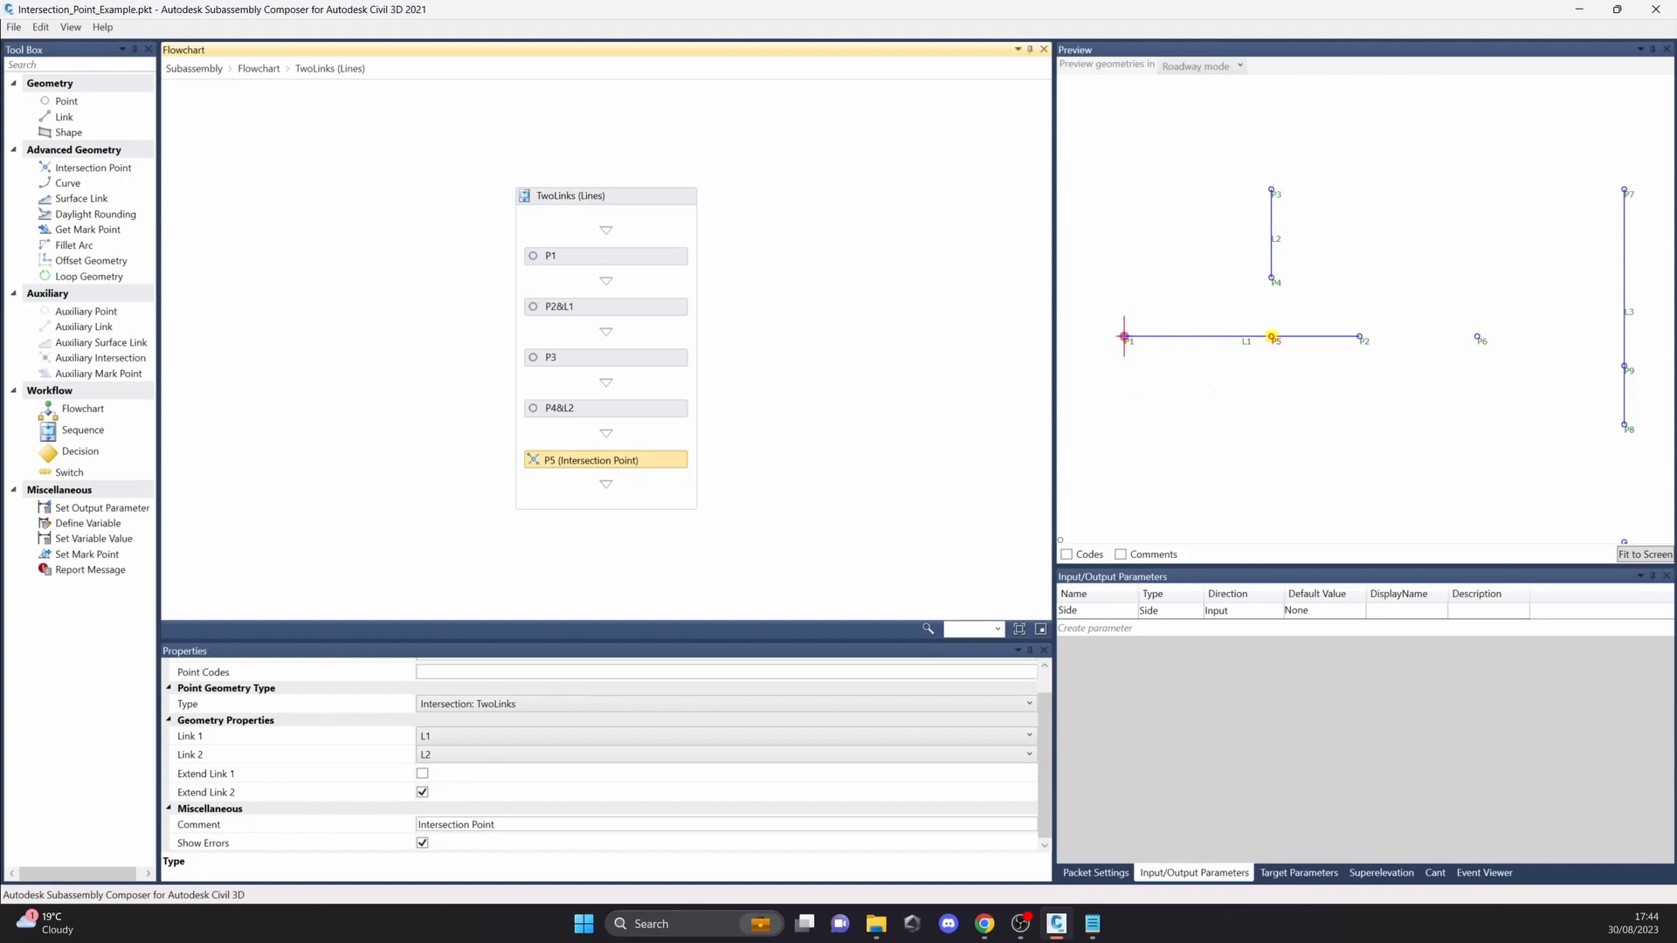
pyautogui.click(422, 792)
pyautogui.click(795, 510)
pyautogui.click(651, 468)
pyautogui.click(1303, 294)
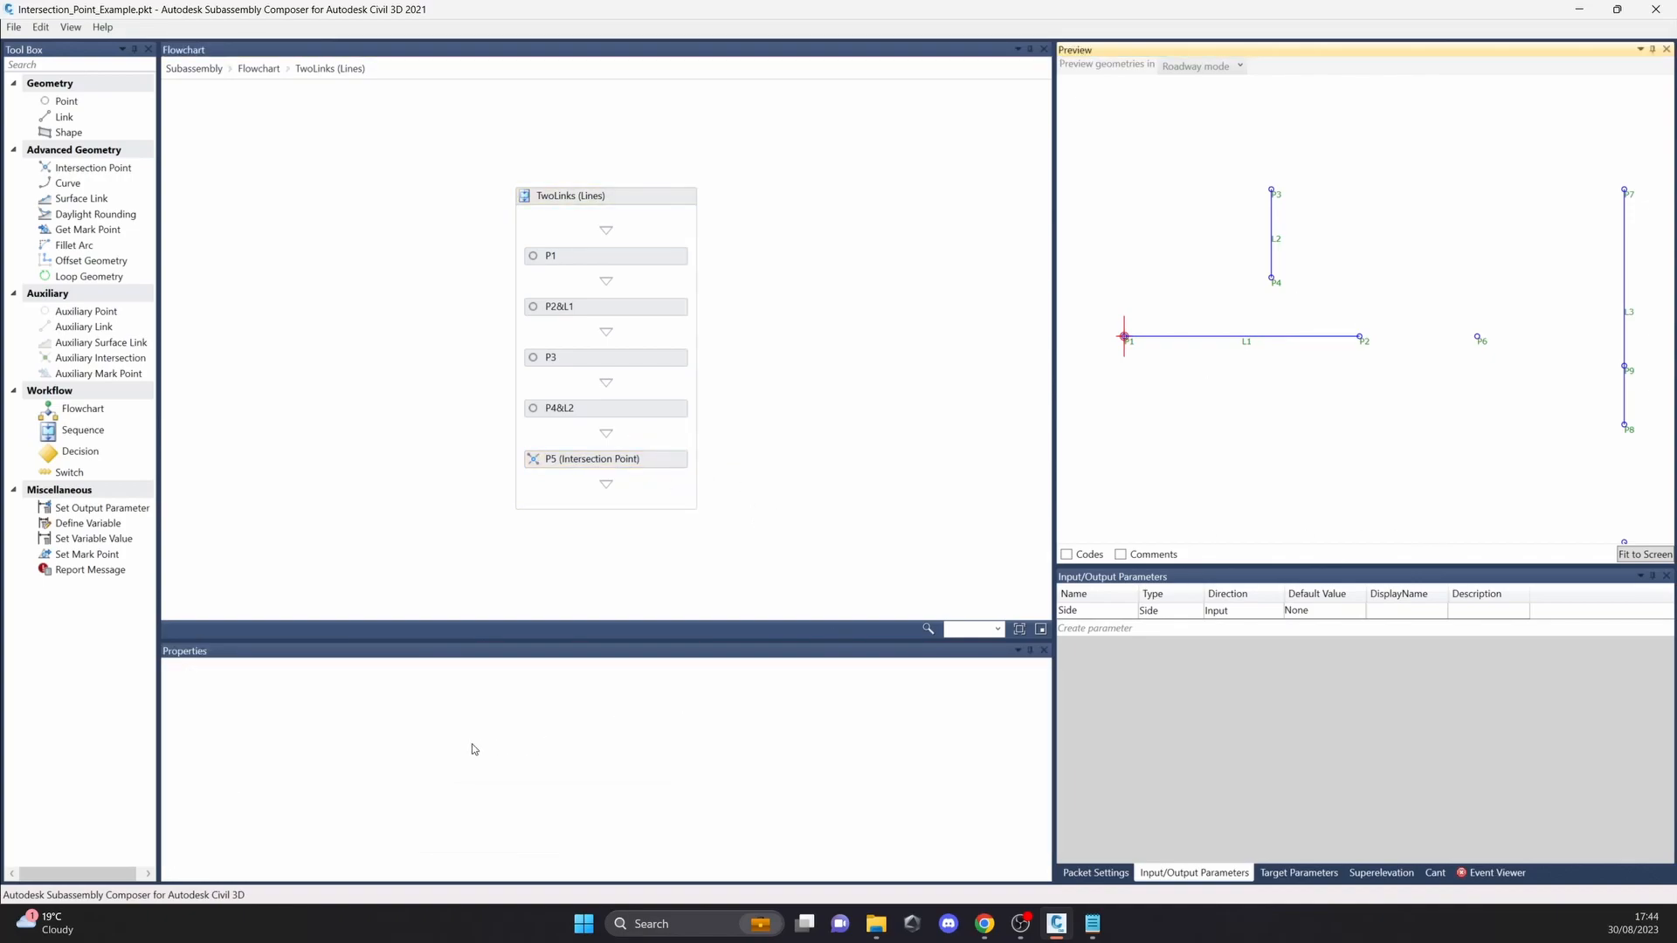
pyautogui.click(650, 454)
pyautogui.click(423, 795)
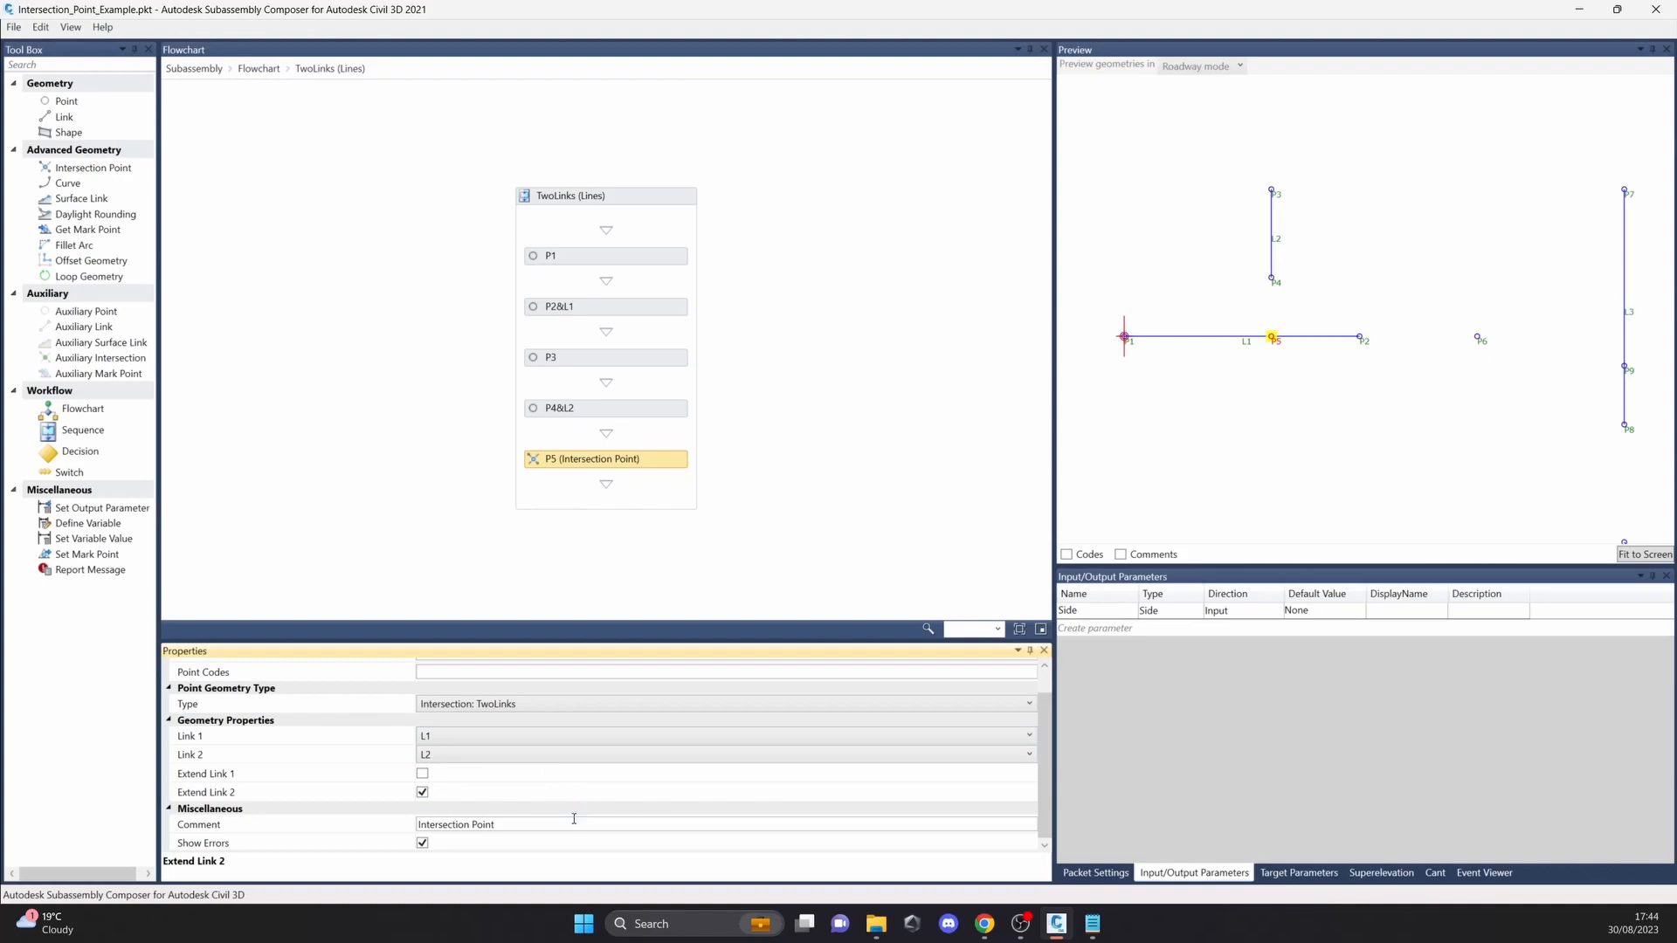
# Step: View the LinkPointSlope sequence and examine how intersection point P9 is defined by link L3, point P6 and a slope
pyautogui.click(260, 69)
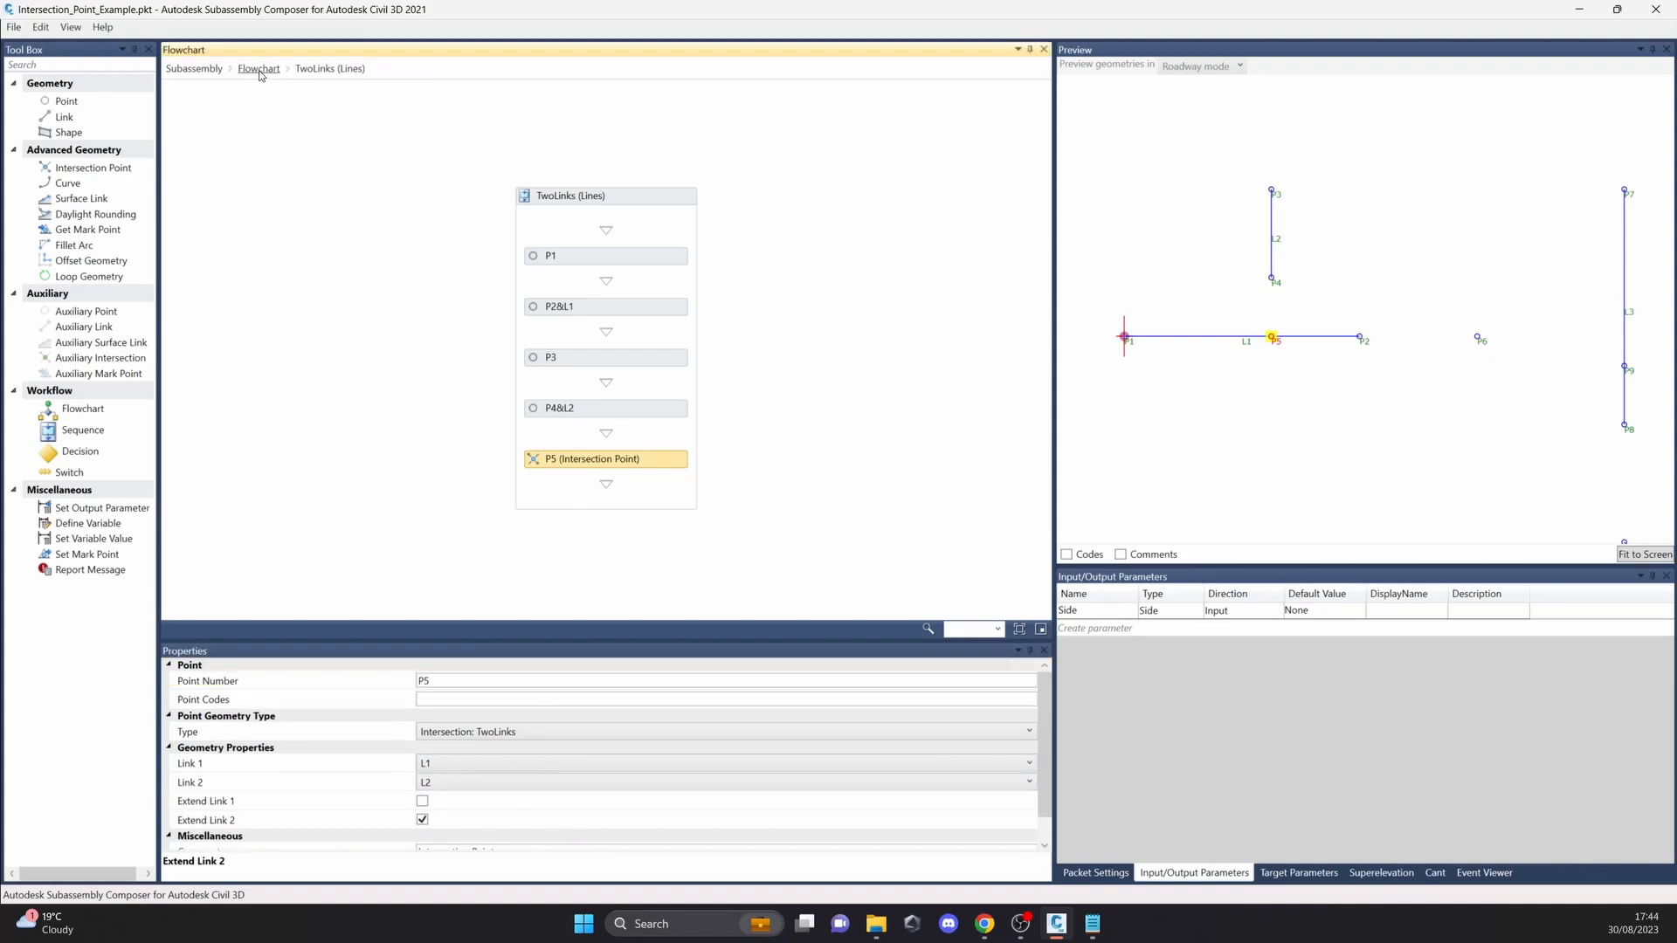
pyautogui.doubleClick(615, 323)
pyautogui.click(618, 434)
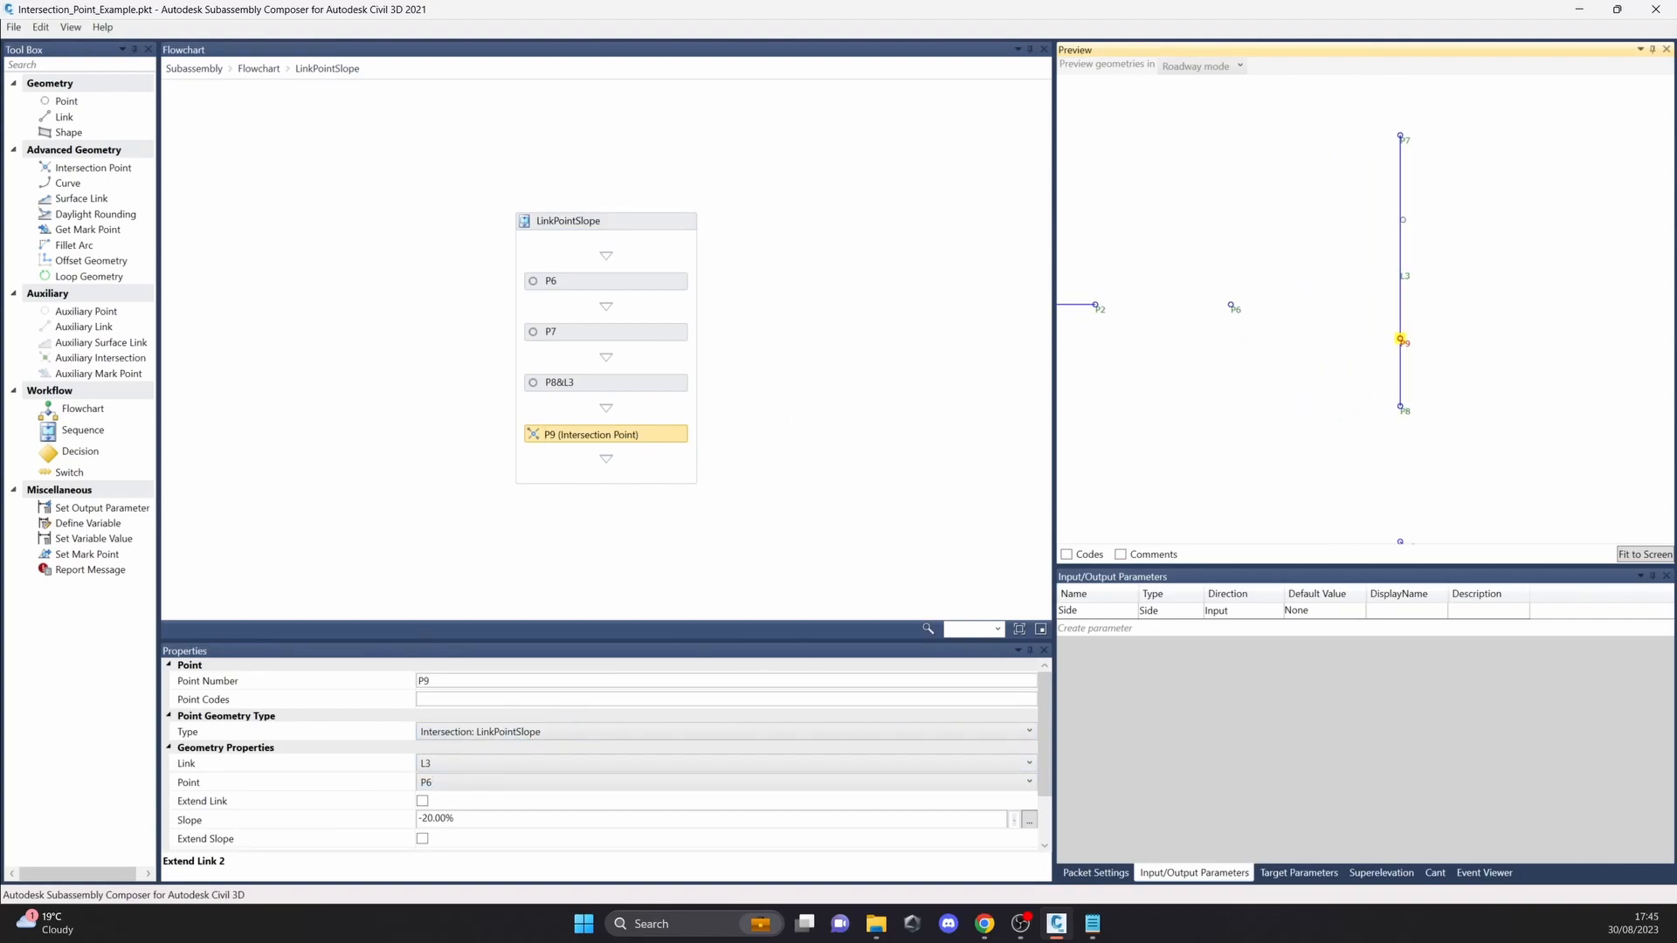
pyautogui.click(1231, 306)
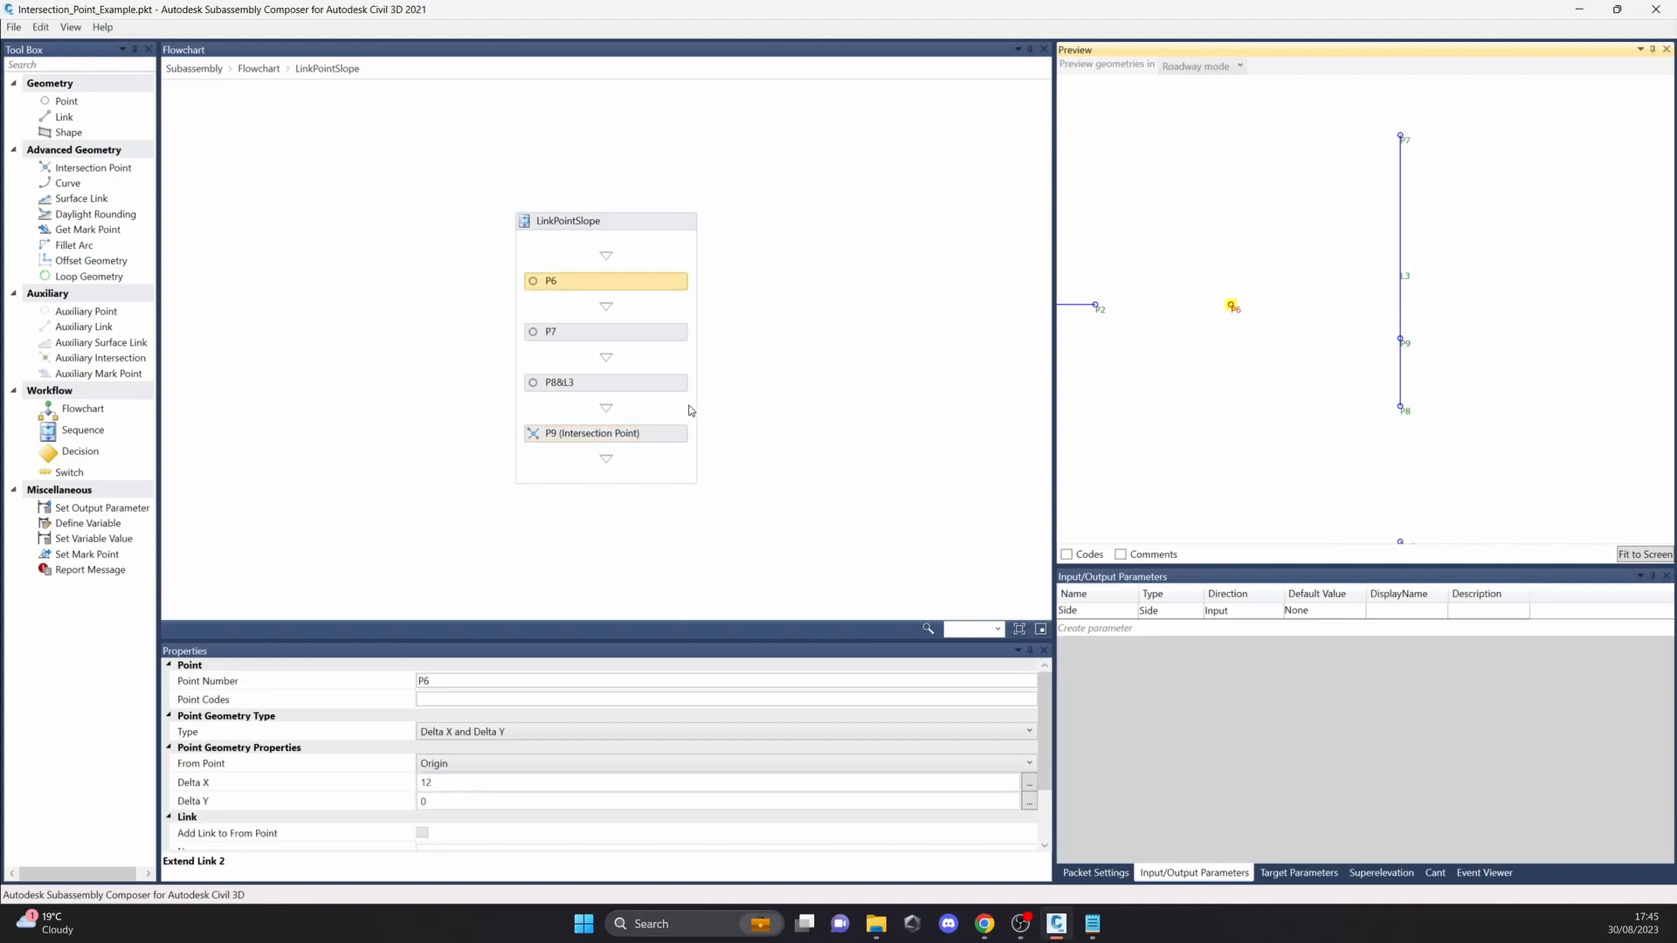
pyautogui.click(660, 442)
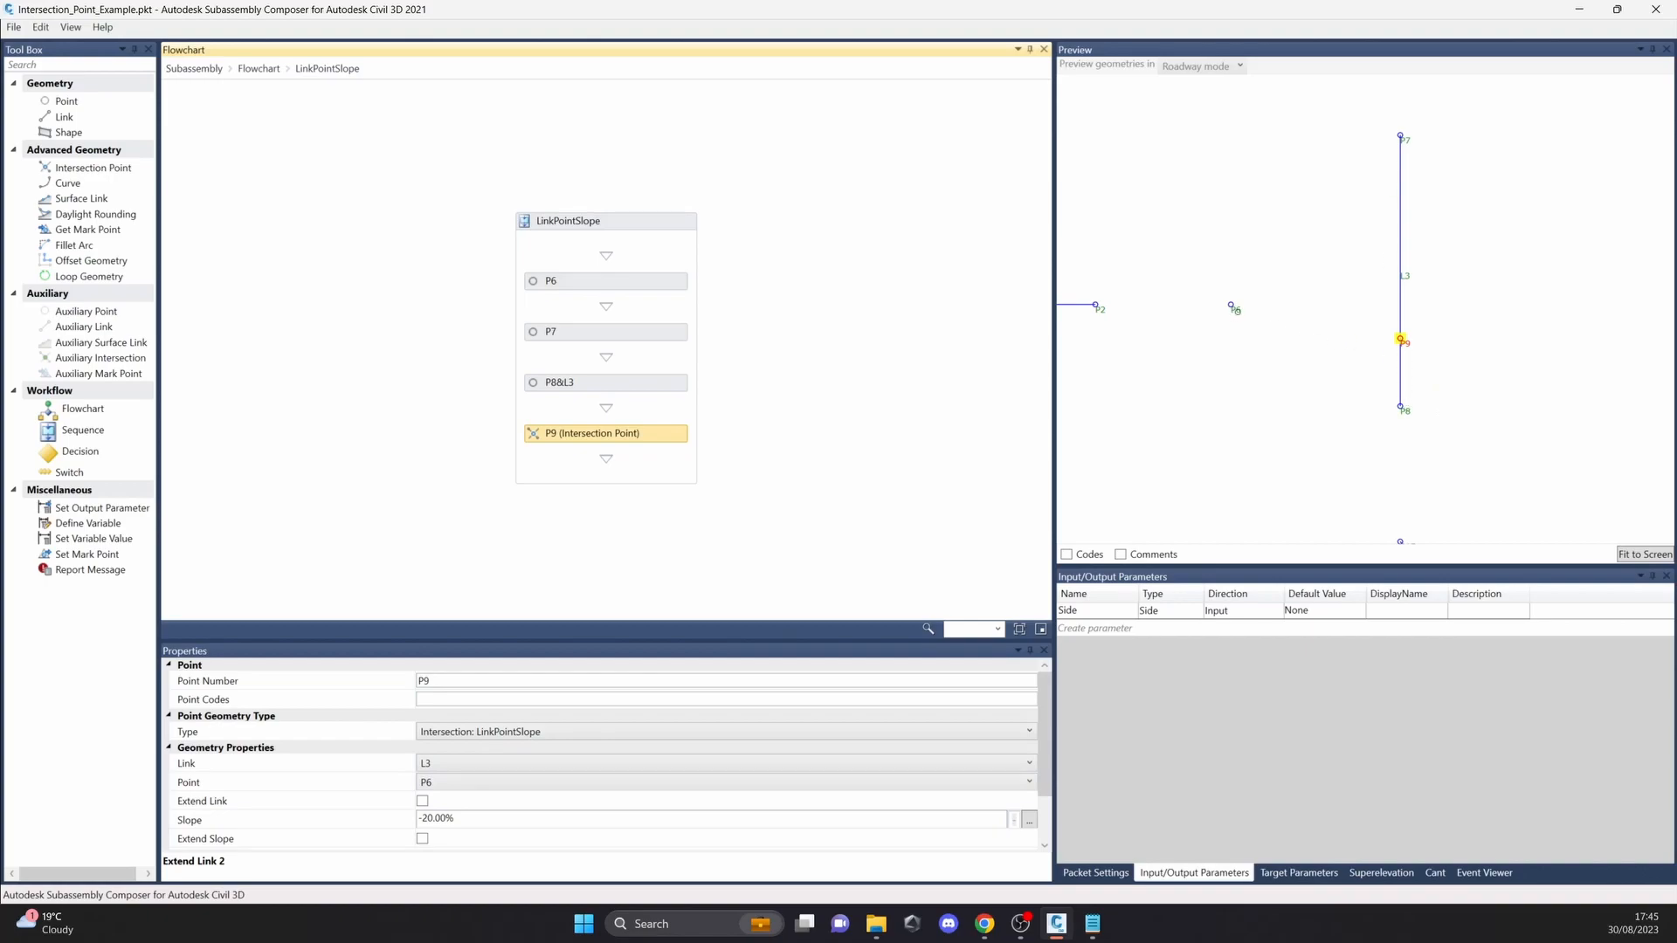
# Step: Enable Extend Slope for intersection point P9 and set its slope to -50%
pyautogui.click(462, 819)
pyautogui.scroll(-1, 509, 824)
pyautogui.click(440, 784)
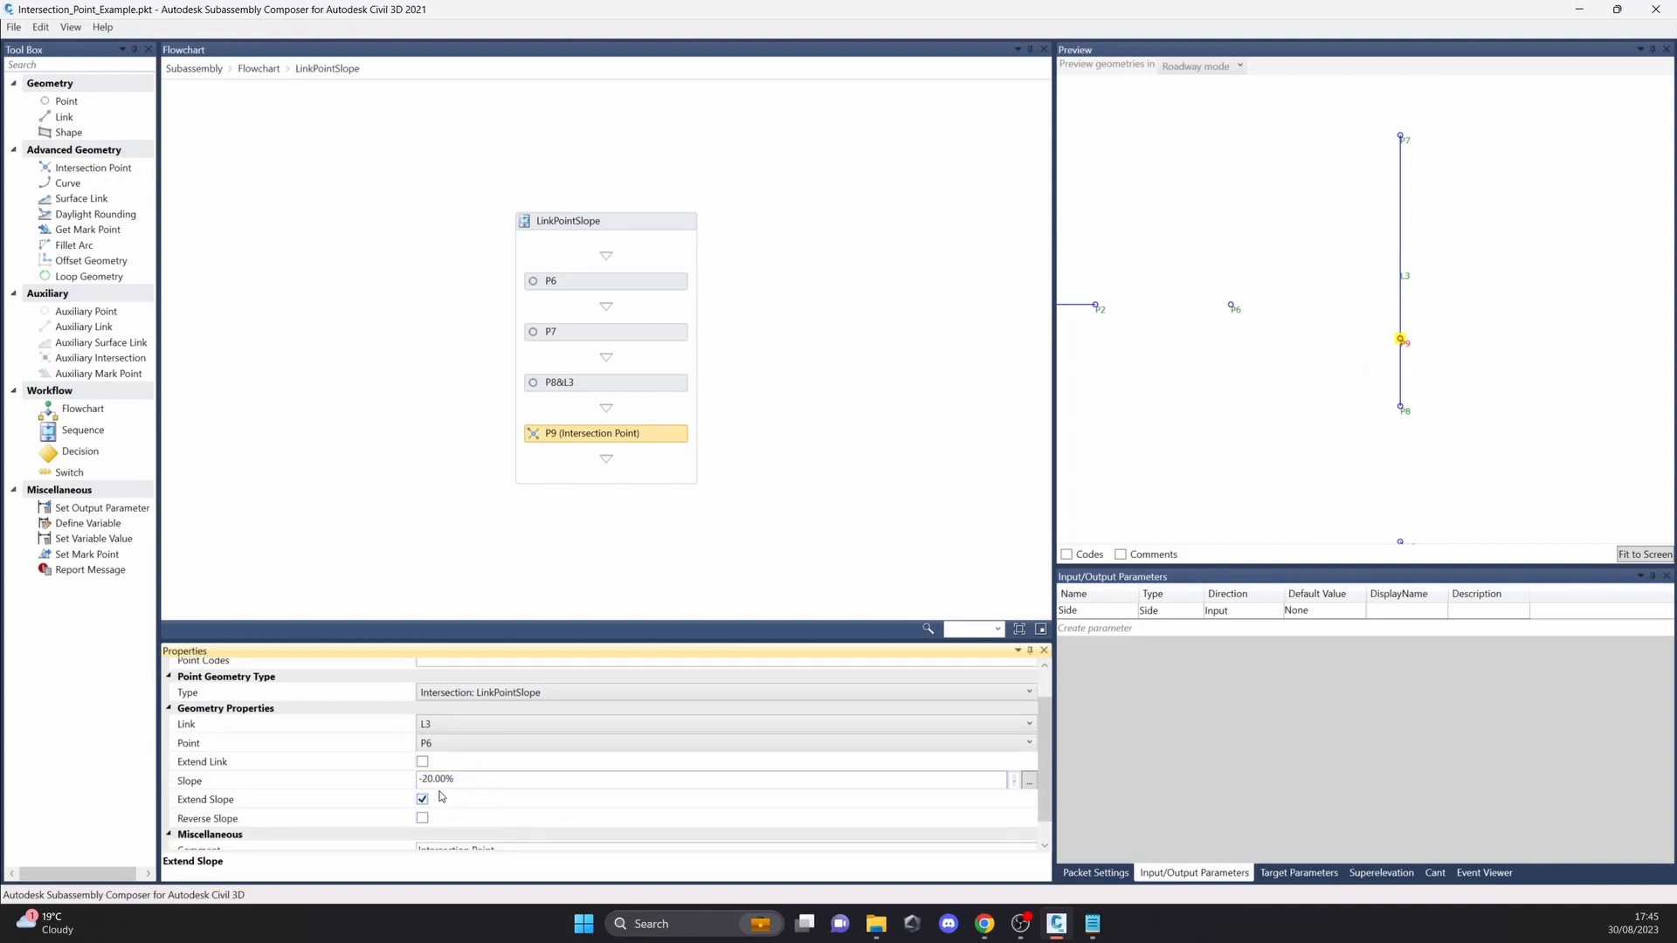
pyautogui.press('BackSpace')
pyautogui.write('5')
pyautogui.click(1349, 394)
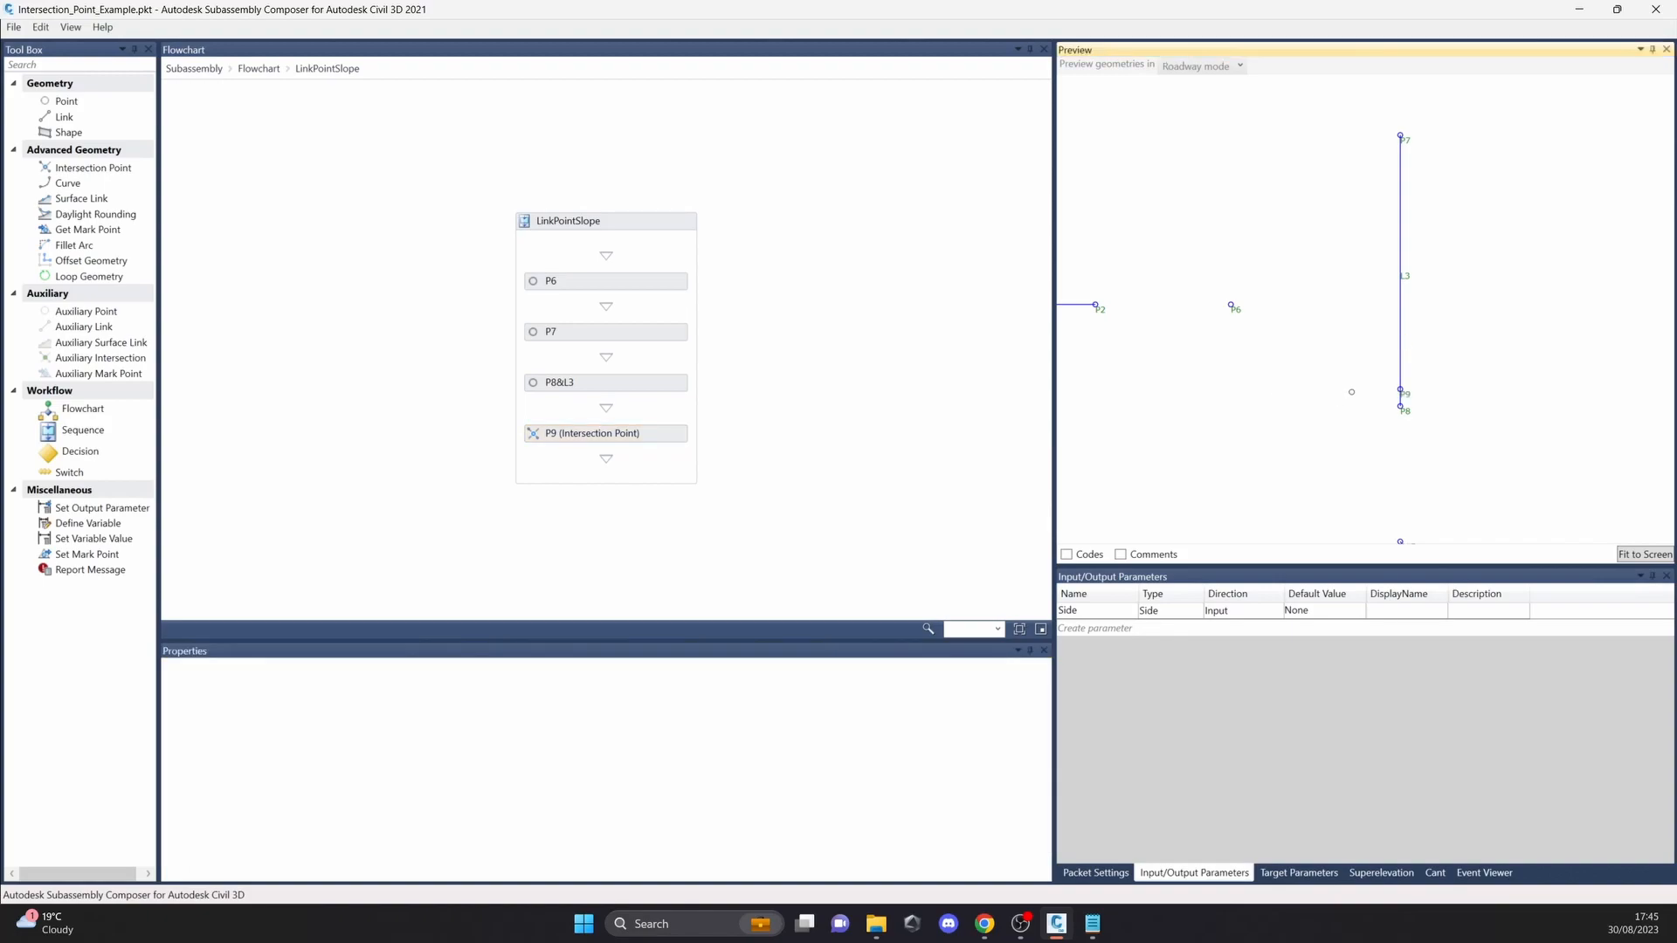
# Step: Review the link, point and slope settings of intersection point P9, and return to the flowchart
pyautogui.click(1399, 386)
pyautogui.scroll(-1, 698, 696)
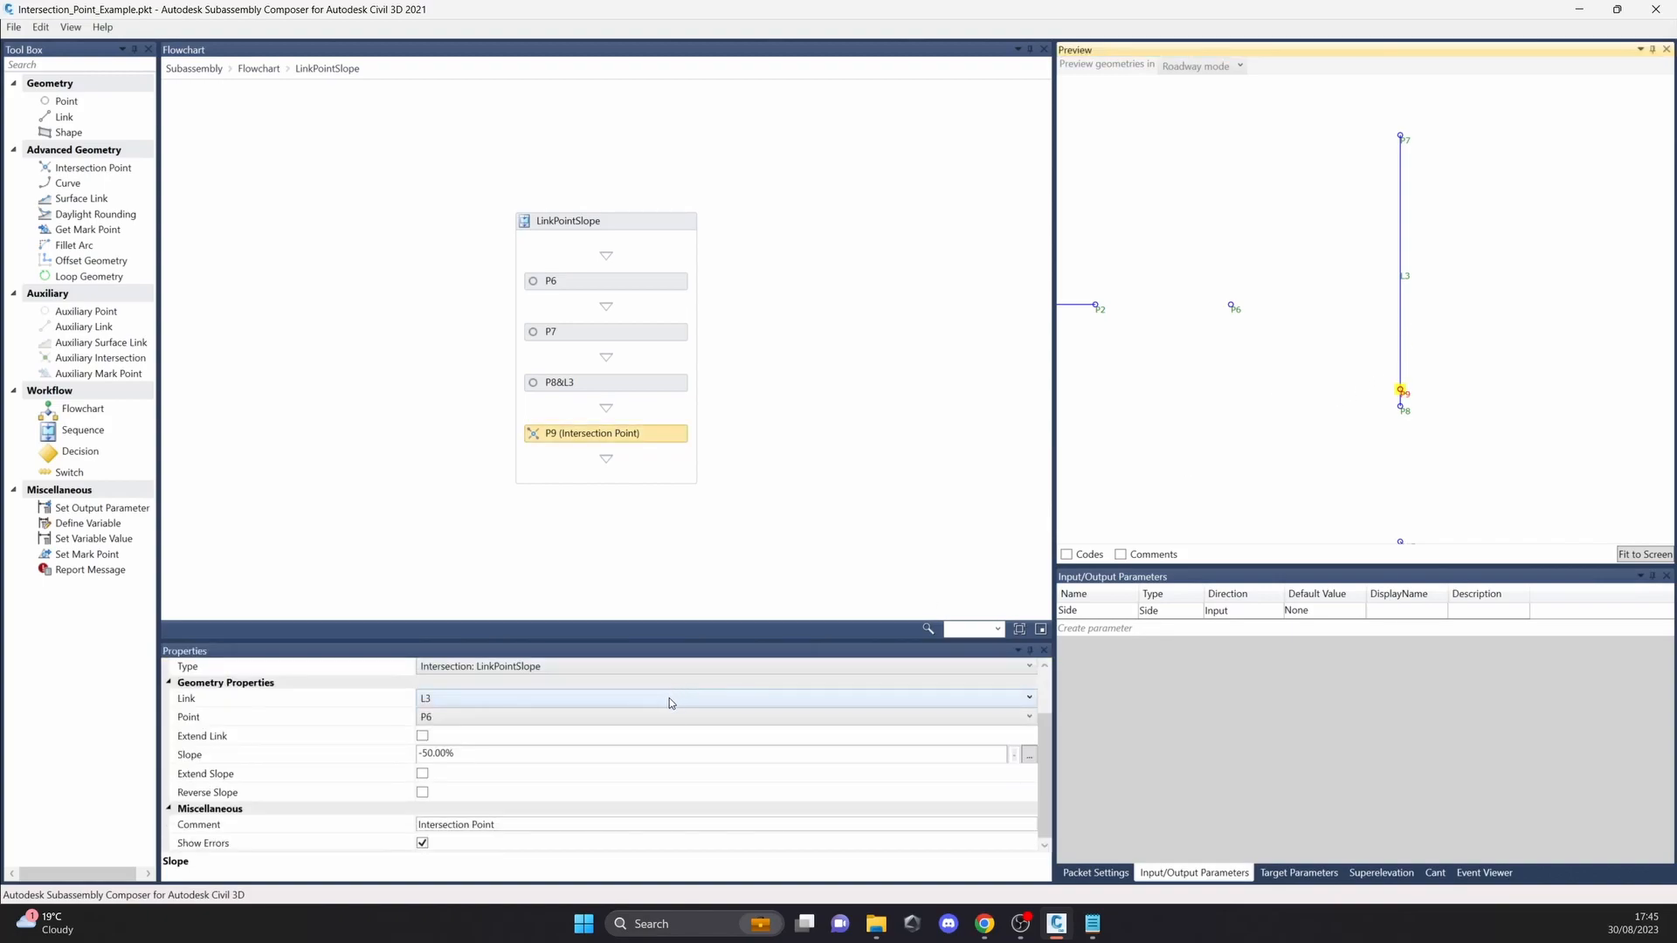
pyautogui.click(259, 68)
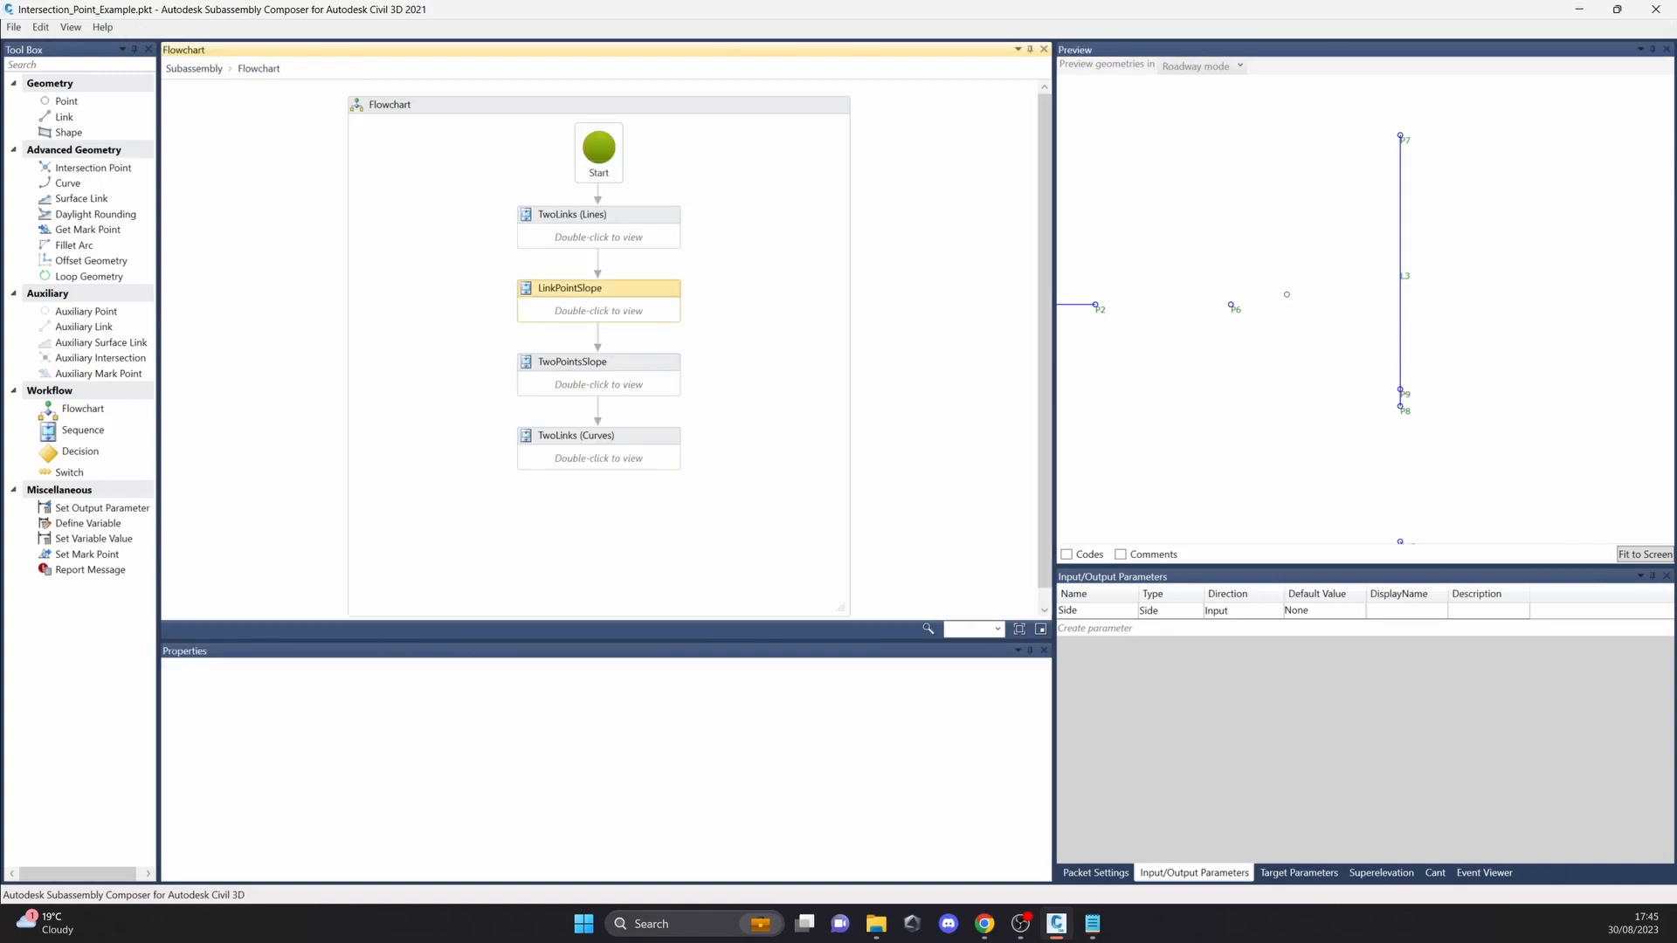
# Step: View the TwoPointsSlope sequence and examine how intersection point P12 is defined by points P10 and P11 with two slopes
pyautogui.scroll(-1, 1435, 397)
pyautogui.moveTo(1436, 397); pyautogui.dragTo(1490, 231, button='middle')
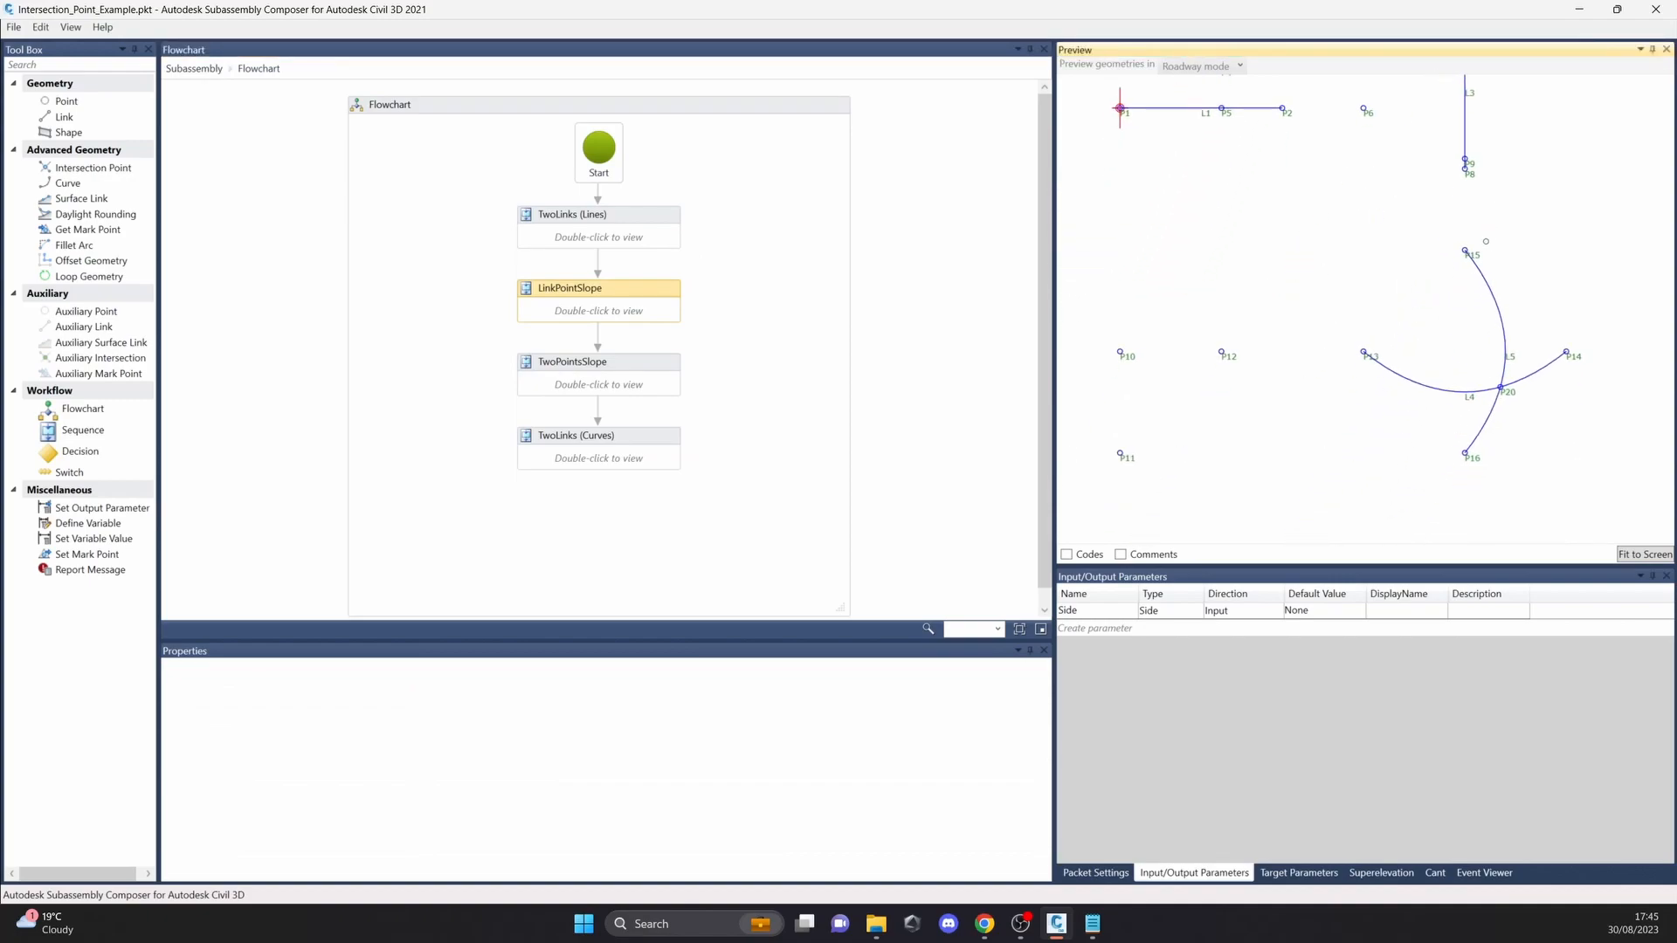
pyautogui.doubleClick(594, 389)
pyautogui.moveTo(1248, 403)
pyautogui.mouseDown(button='middle')
pyautogui.moveTo(1121, 406)
pyautogui.moveTo(1240, 375)
pyautogui.moveTo(1397, 376)
pyautogui.moveTo(1274, 378)
pyautogui.mouseUp(button='middle')
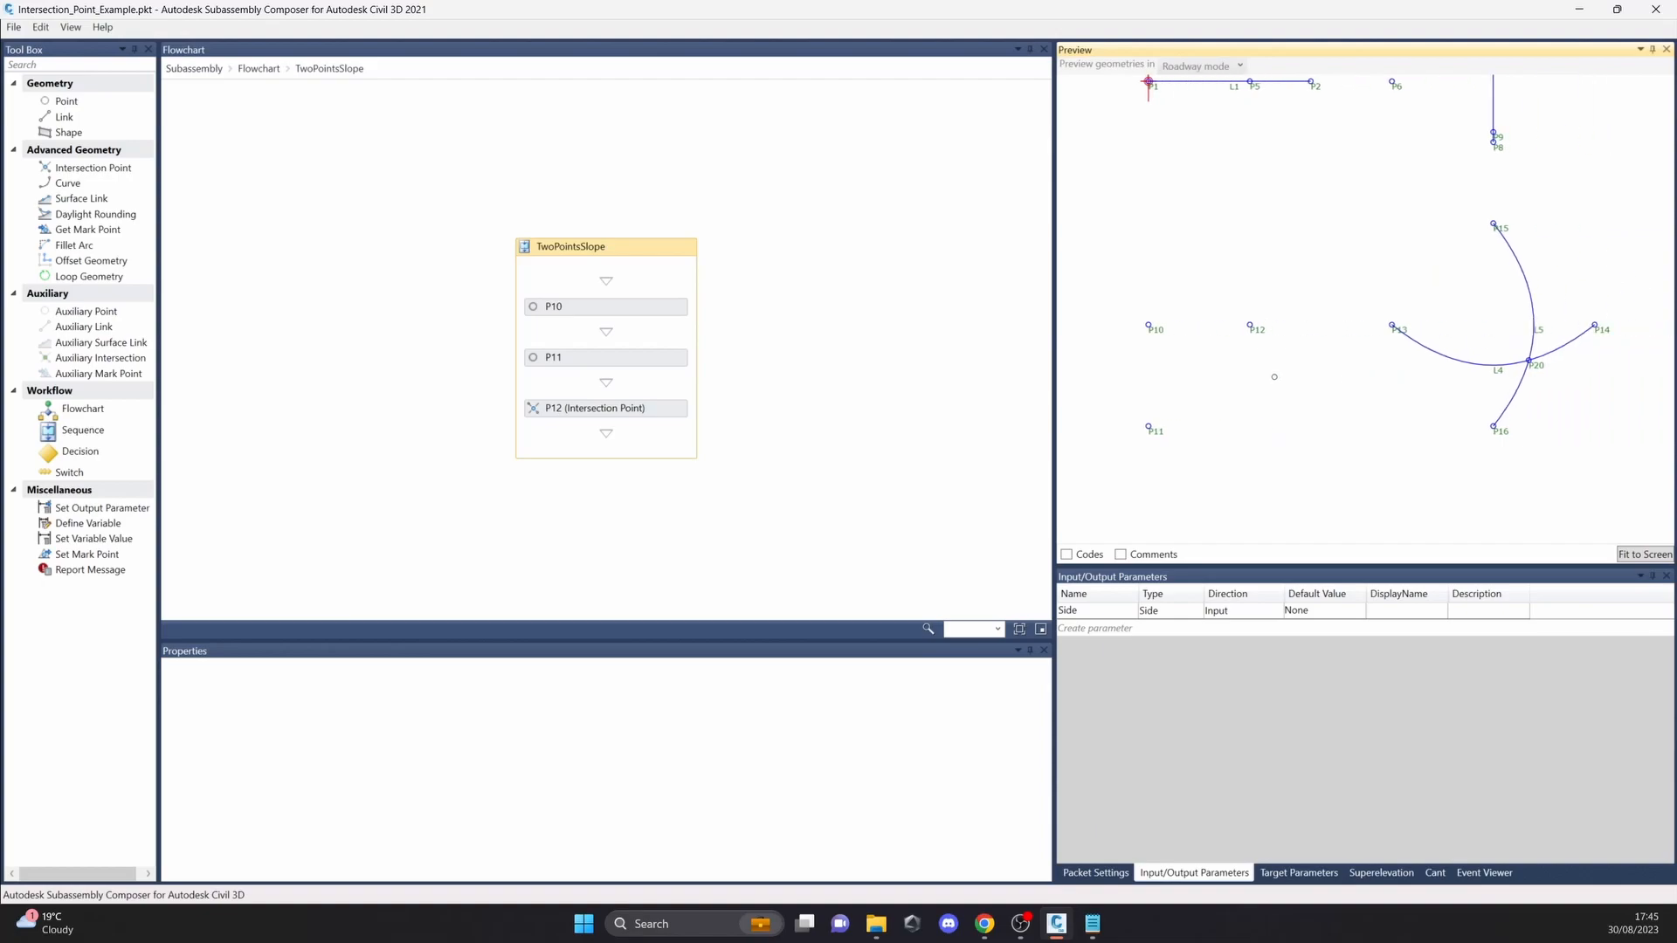
pyautogui.click(653, 416)
pyautogui.scroll(2, 511, 788)
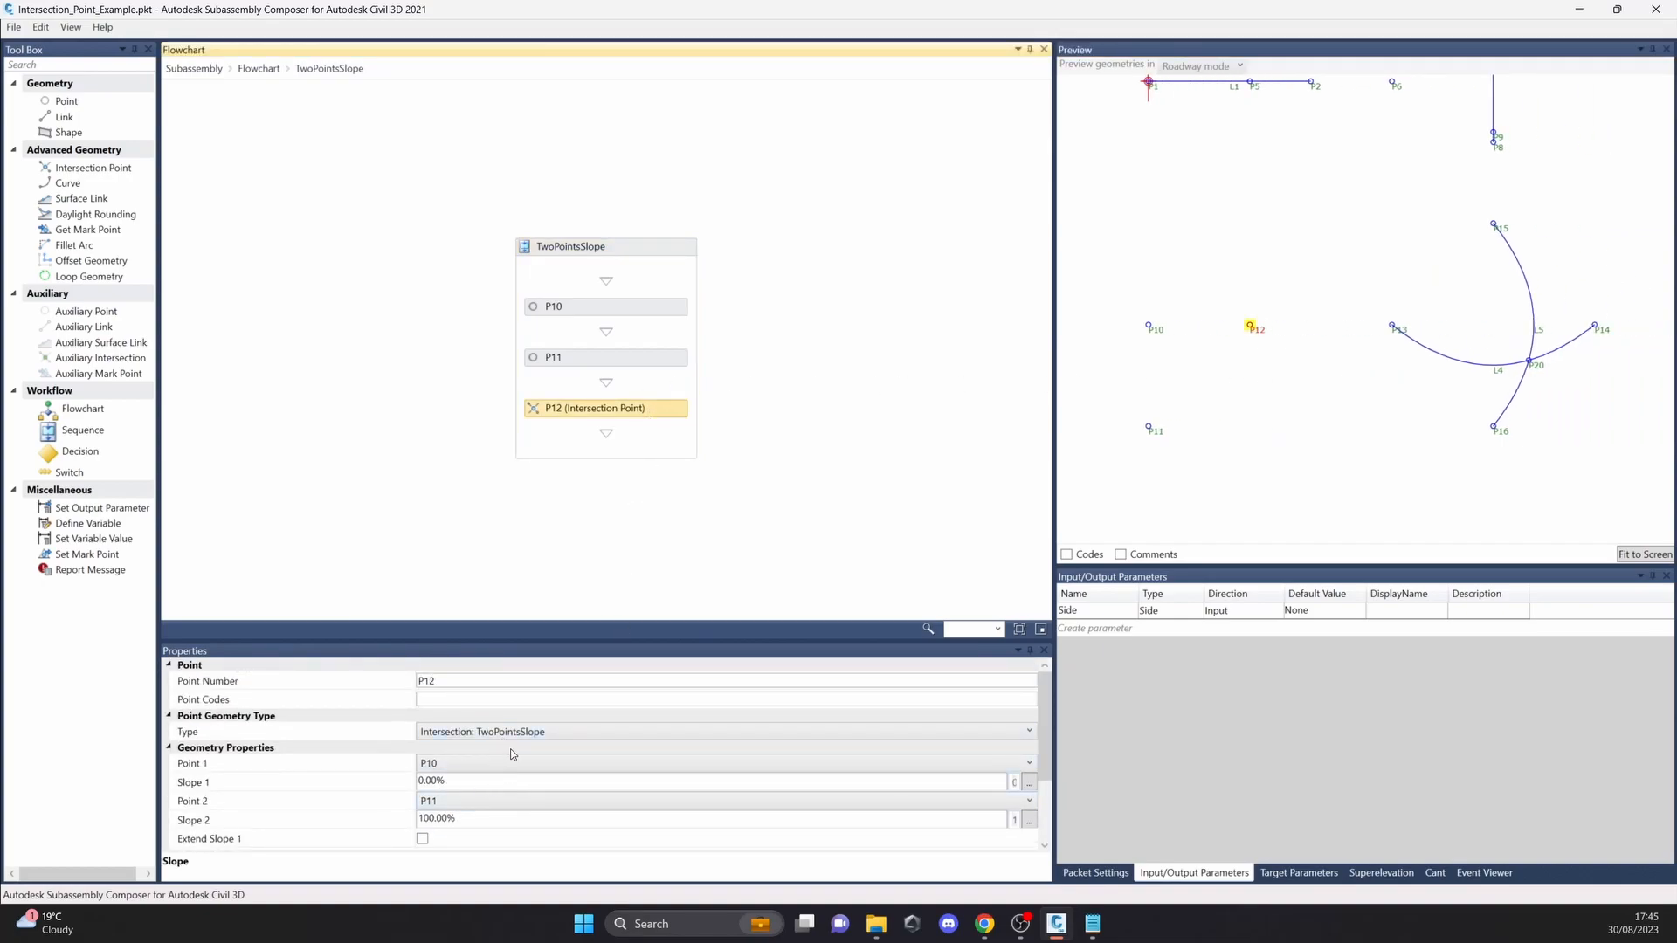
pyautogui.click(624, 311)
pyautogui.click(634, 365)
pyautogui.click(647, 417)
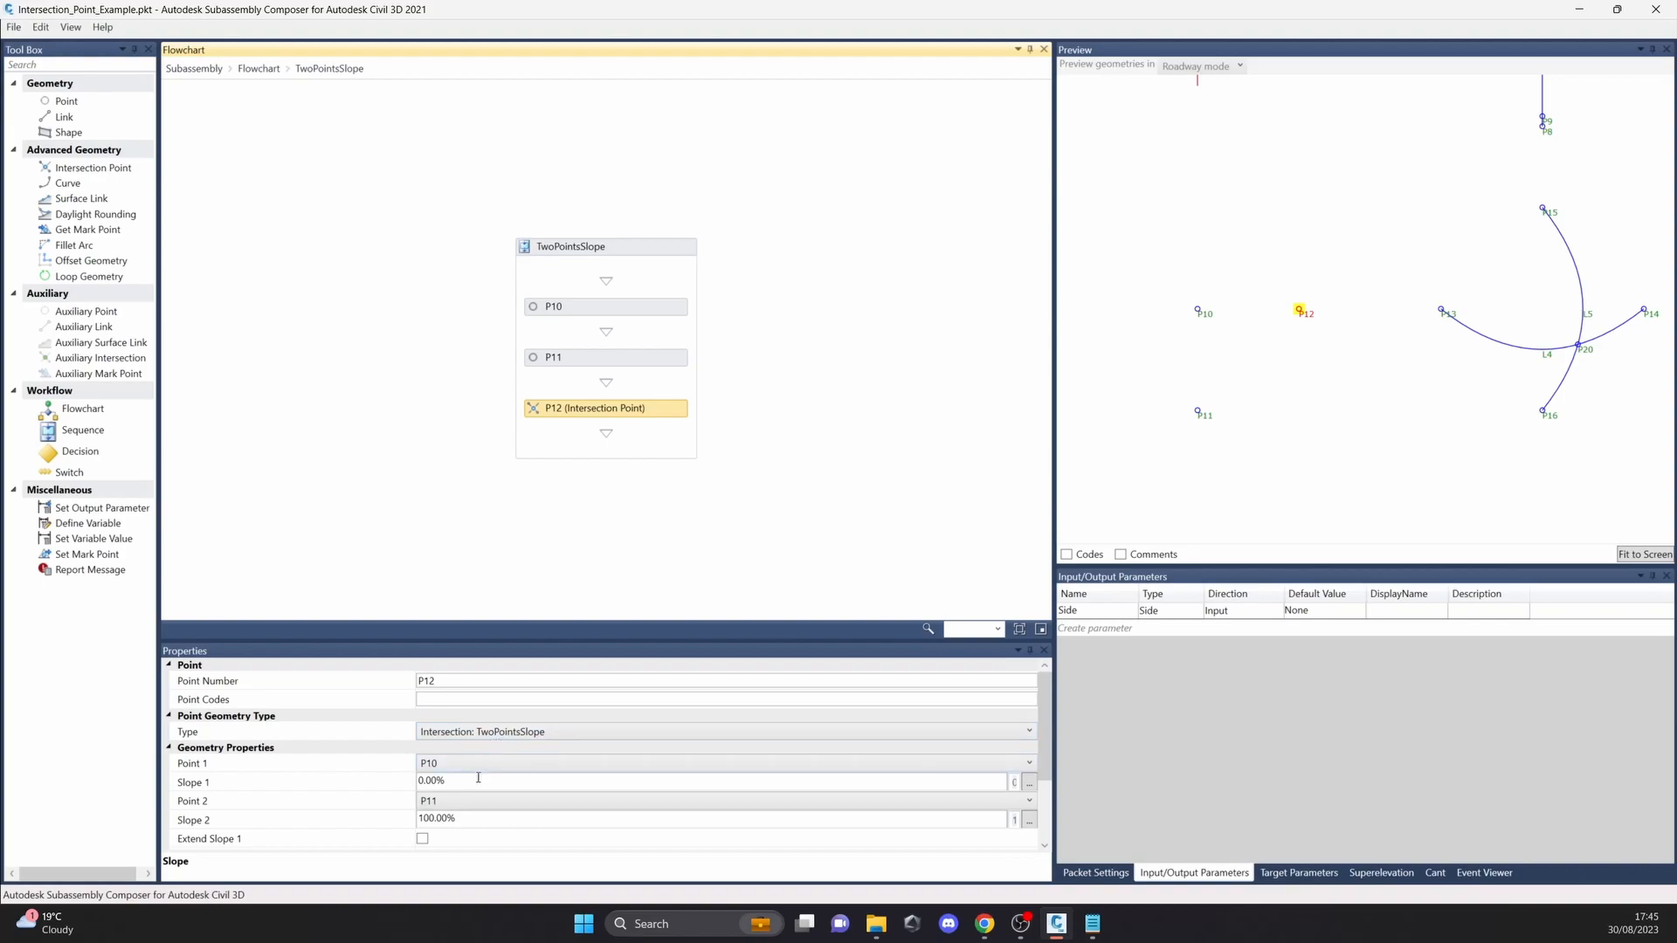
pyautogui.scroll(2, 1265, 354)
pyautogui.moveTo(1377, 330); pyautogui.dragTo(1291, 330)
pyautogui.click(259, 68)
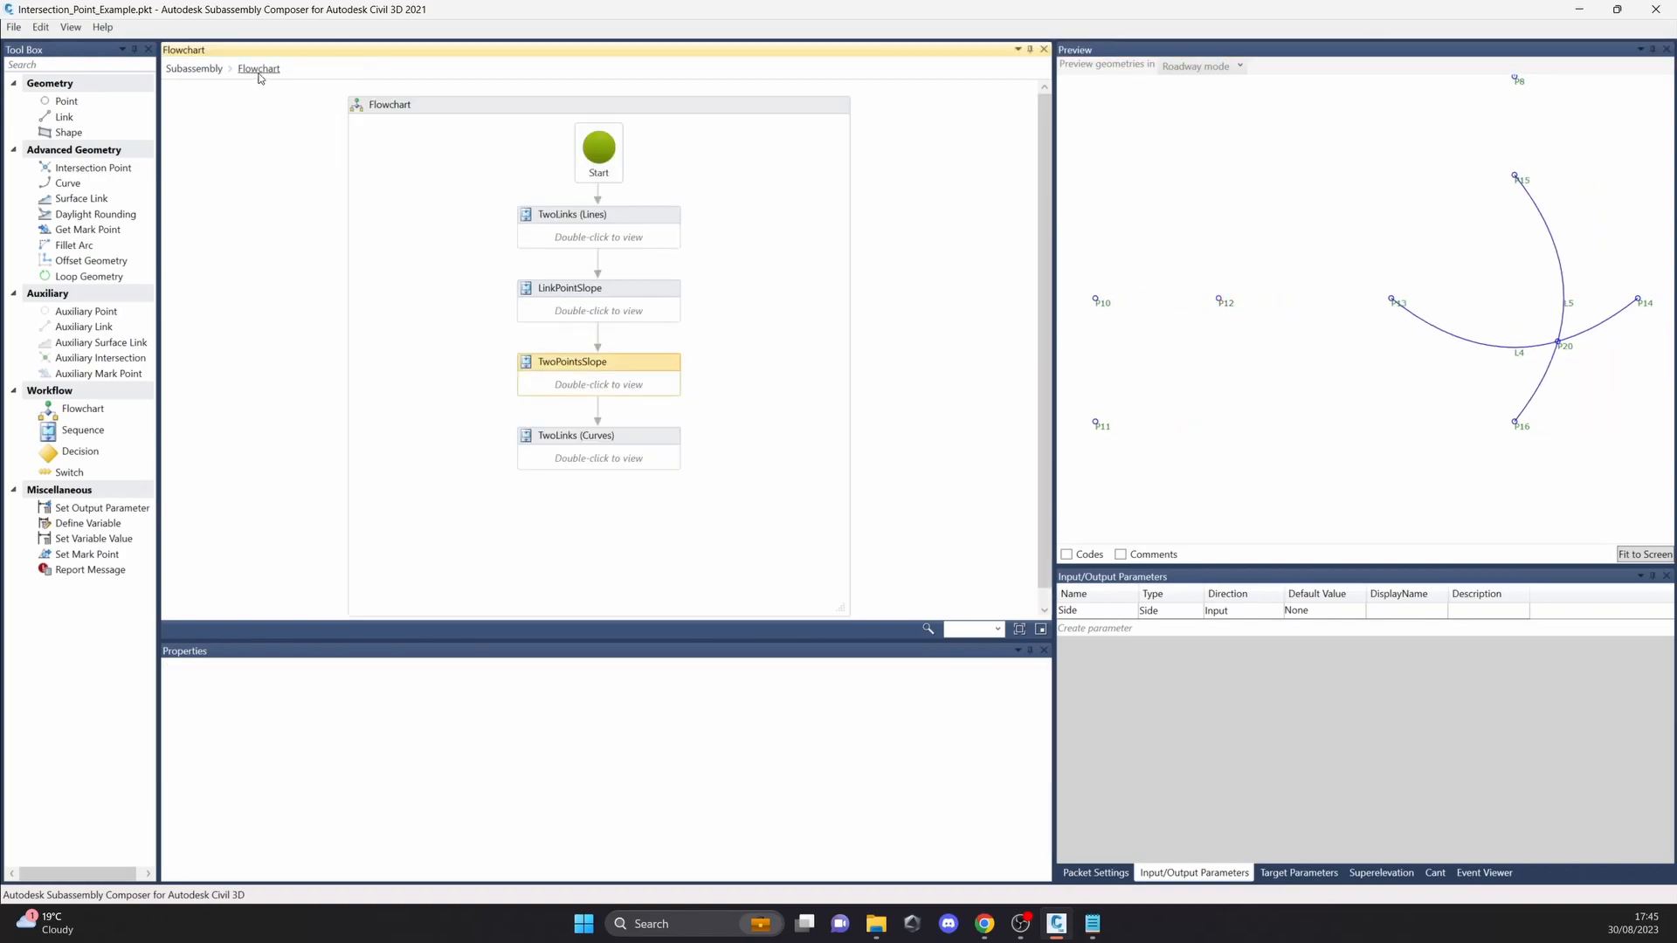
# Step: View the TwoLinks (Curves) sequence and examine how its intersection point is defined by curved links L4 and L5
pyautogui.doubleClick(650, 450)
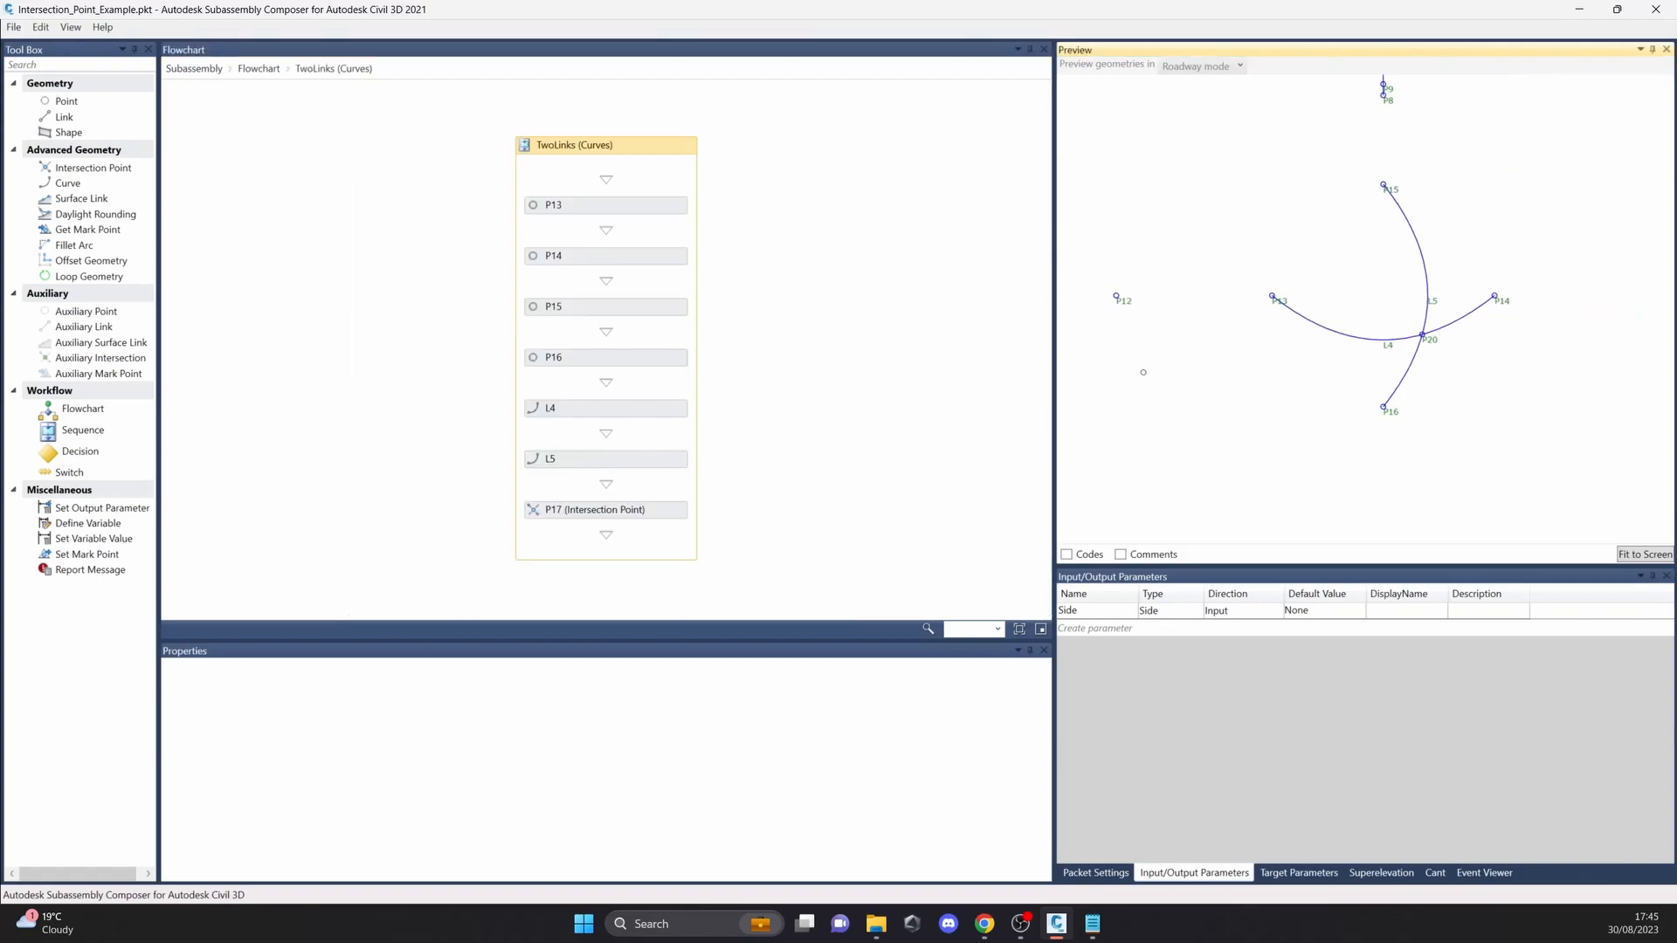
pyautogui.click(657, 512)
pyautogui.moveTo(1193, 439); pyautogui.dragTo(1339, 513)
pyautogui.scroll(-3, 1389, 431)
pyautogui.moveTo(1389, 430)
pyautogui.mouseDown()
pyautogui.moveTo(1424, 491)
pyautogui.moveTo(1456, 479)
pyautogui.mouseUp()
pyautogui.scroll(2, 1441, 441)
pyautogui.moveTo(1211, 138)
pyautogui.mouseDown()
pyautogui.moveTo(1209, 241)
pyautogui.moveTo(1171, 161)
pyautogui.mouseUp()
pyautogui.moveTo(1421, 362); pyautogui.dragTo(1311, 182)
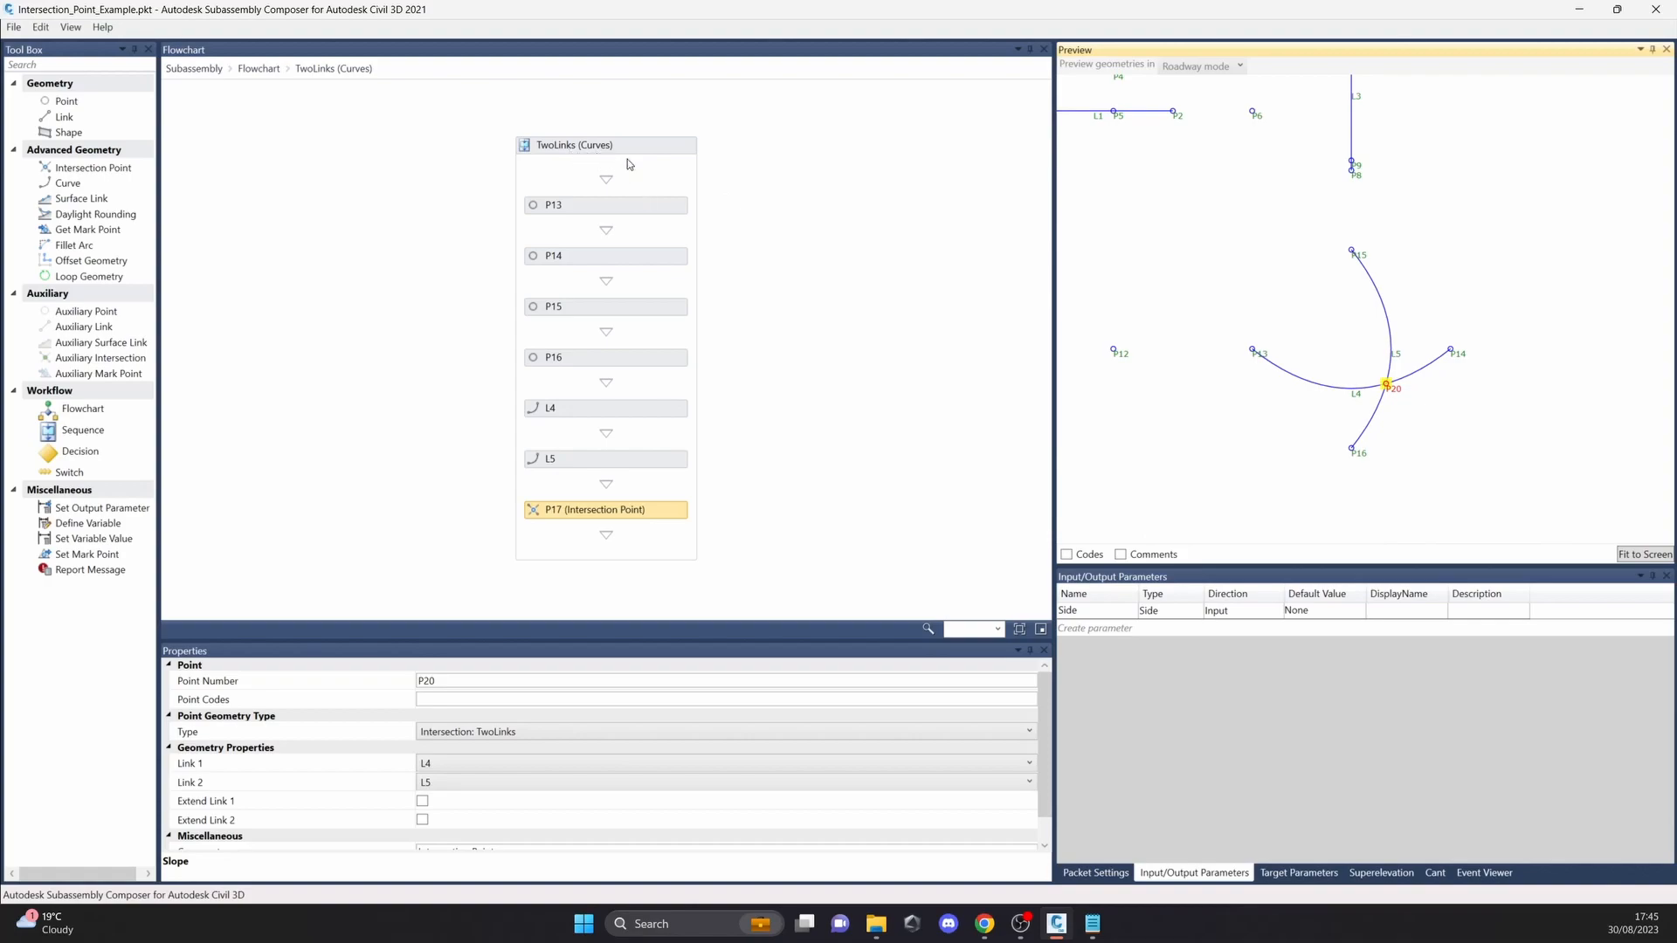
pyautogui.click(259, 70)
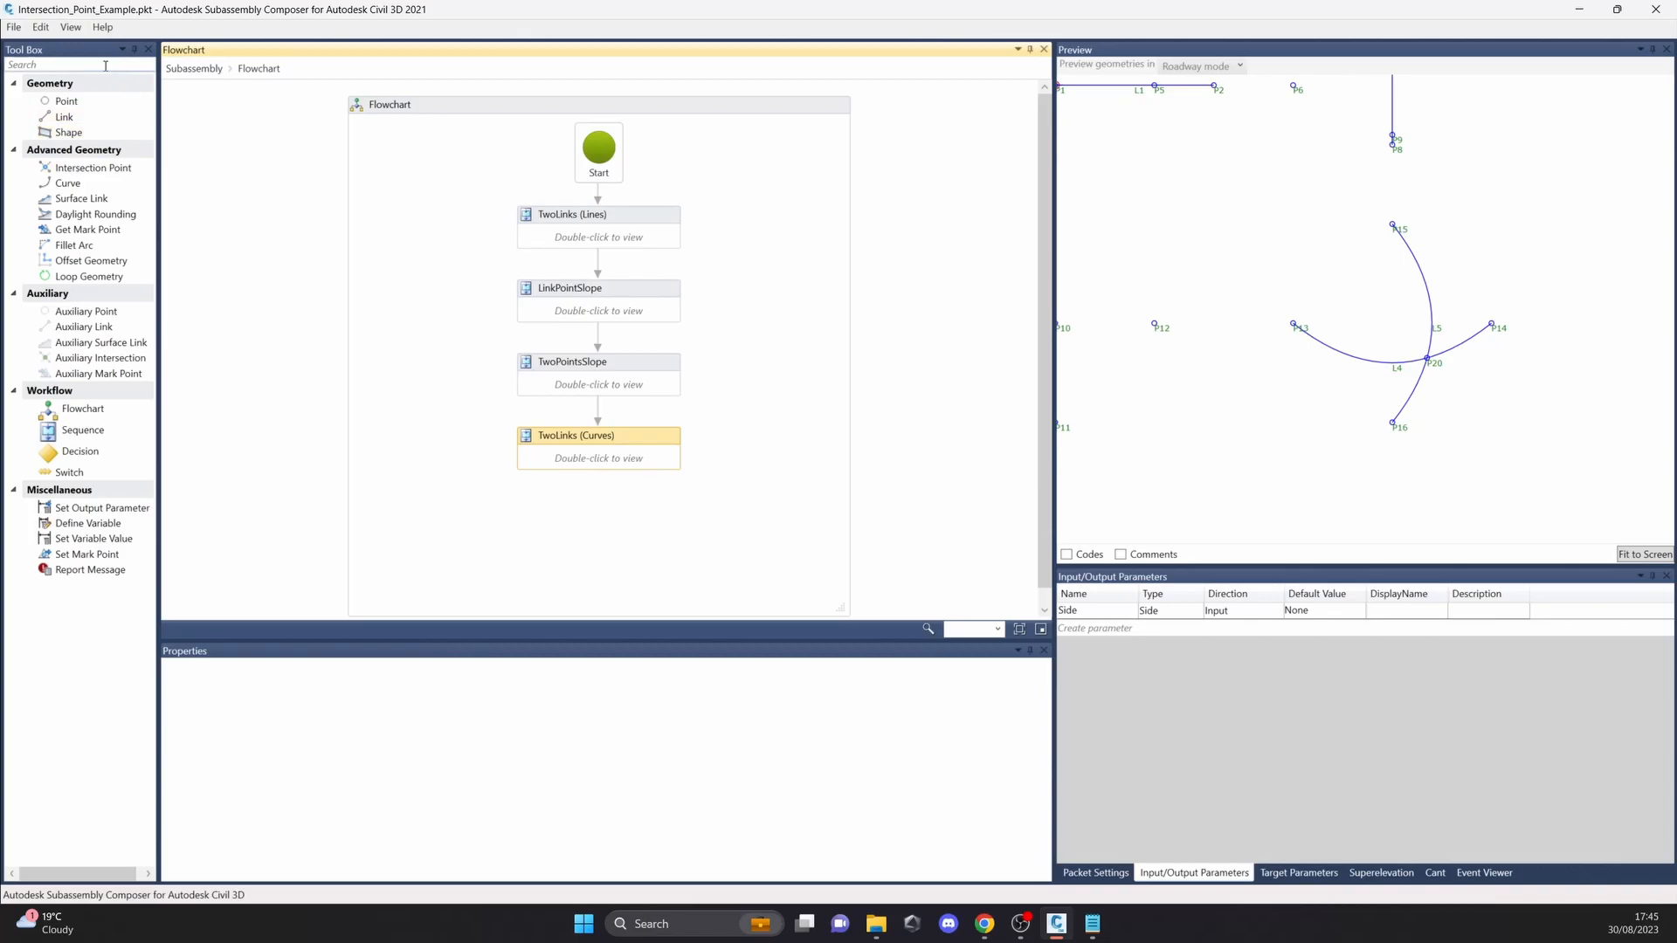
# Step: Open the IsValid_Example.pkt sample packet without saving changes to the intersection point example
pyautogui.click(12, 30)
pyautogui.click(44, 63)
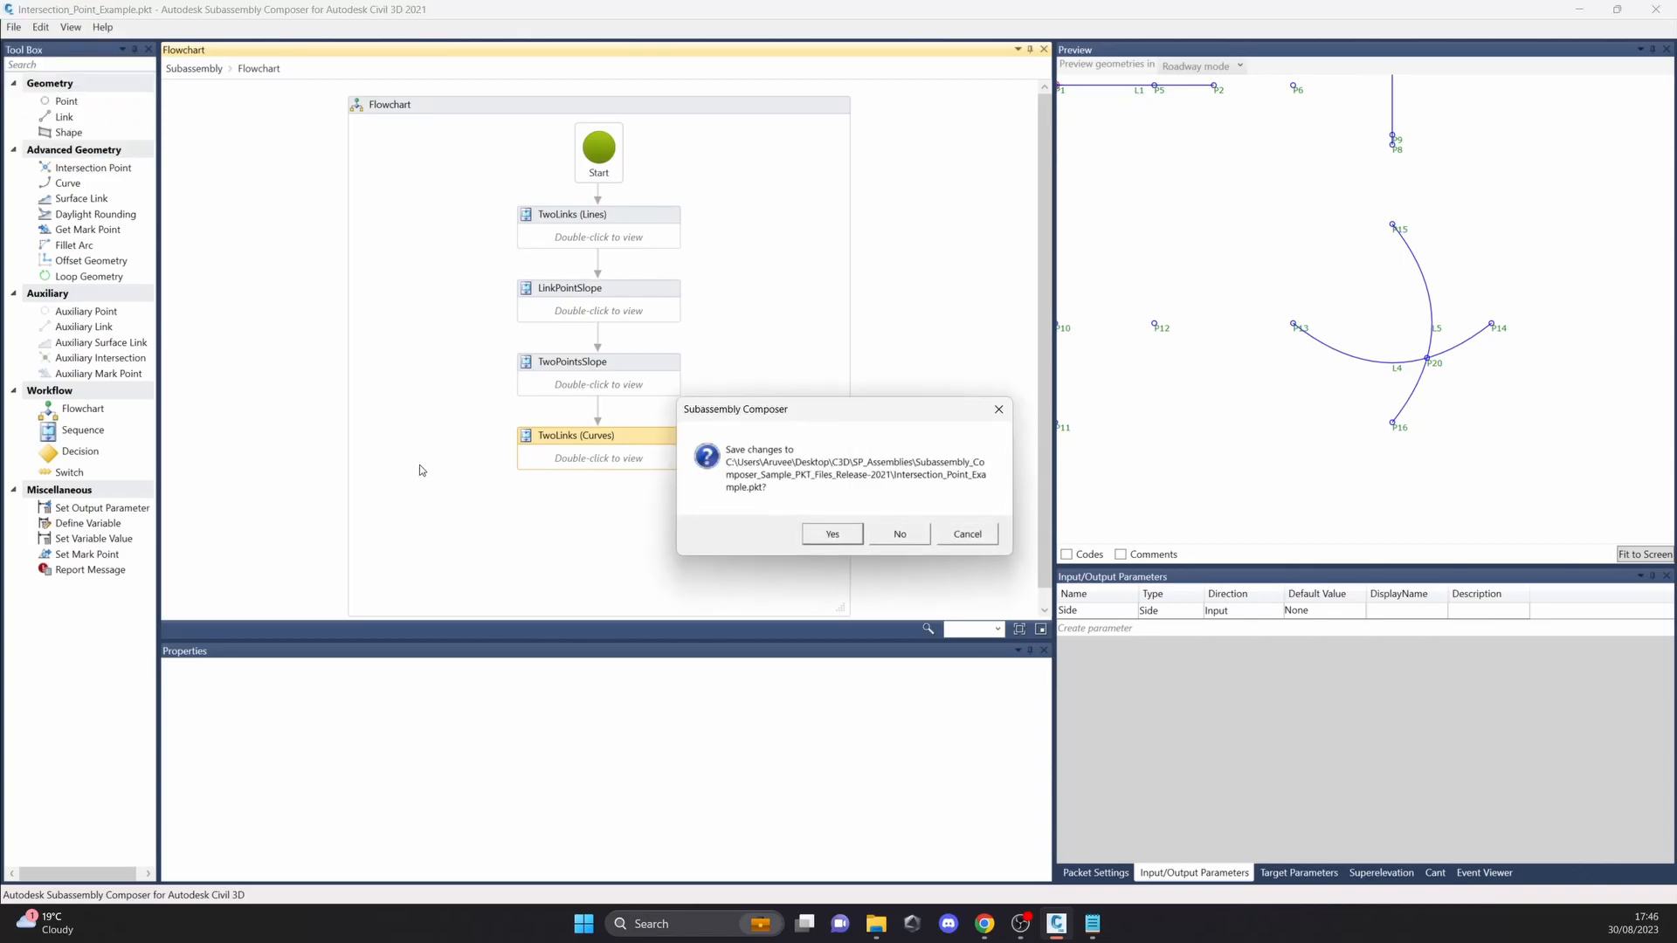
pyautogui.click(899, 534)
pyautogui.scroll(-5, 360, 306)
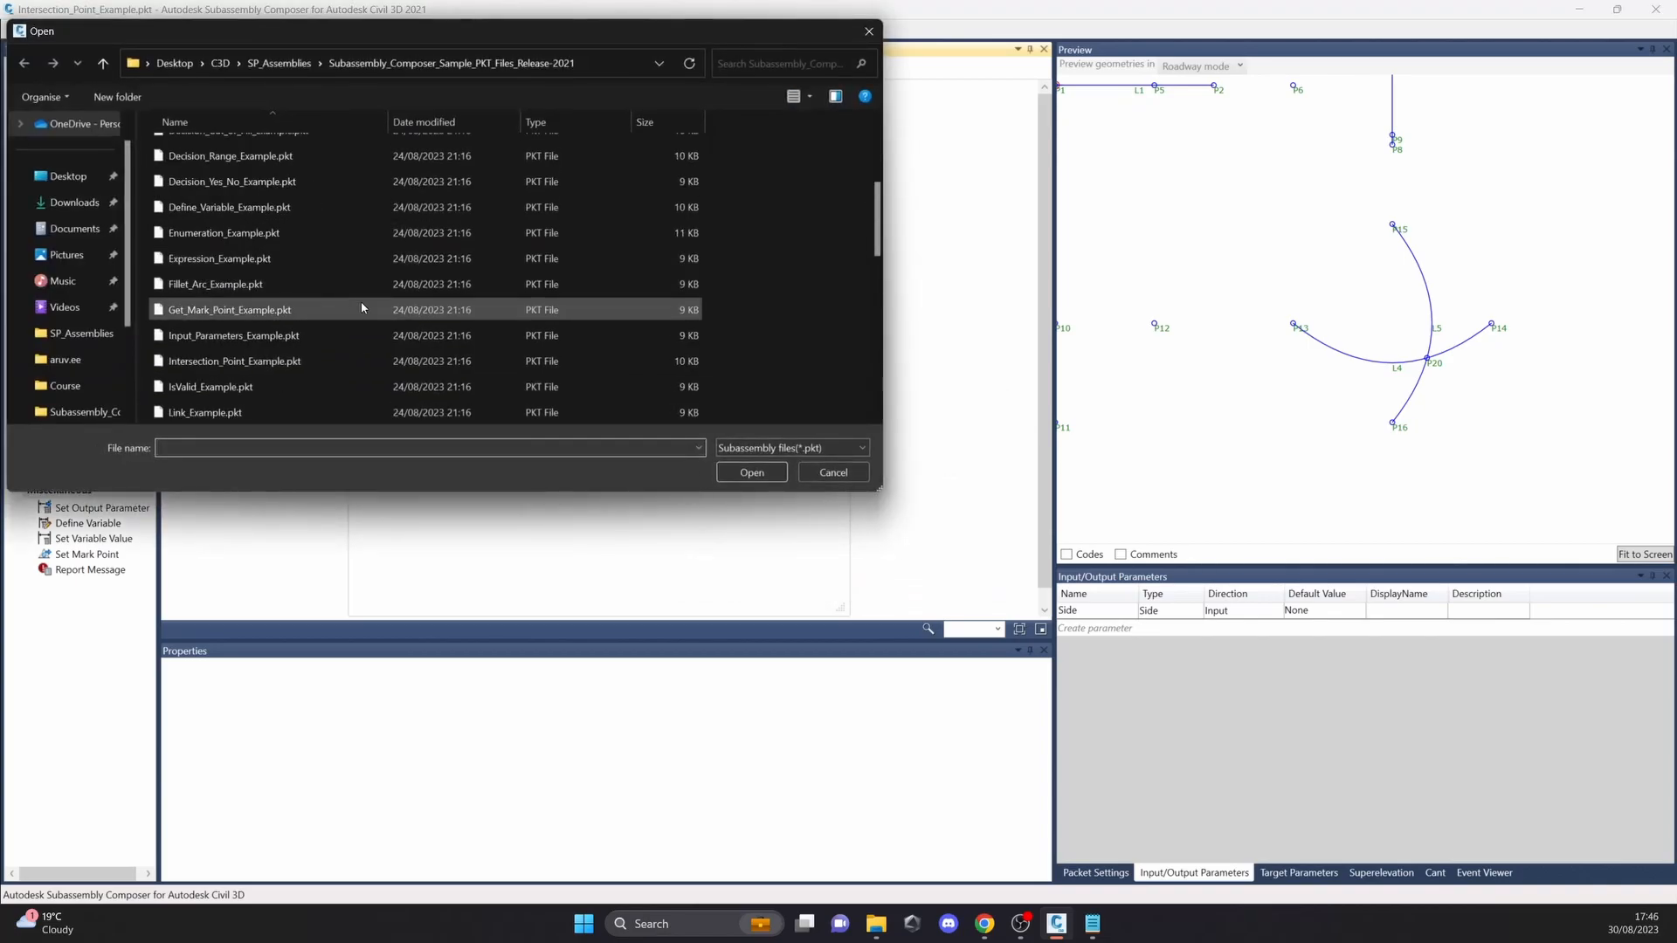
pyautogui.scroll(-1, 387, 303)
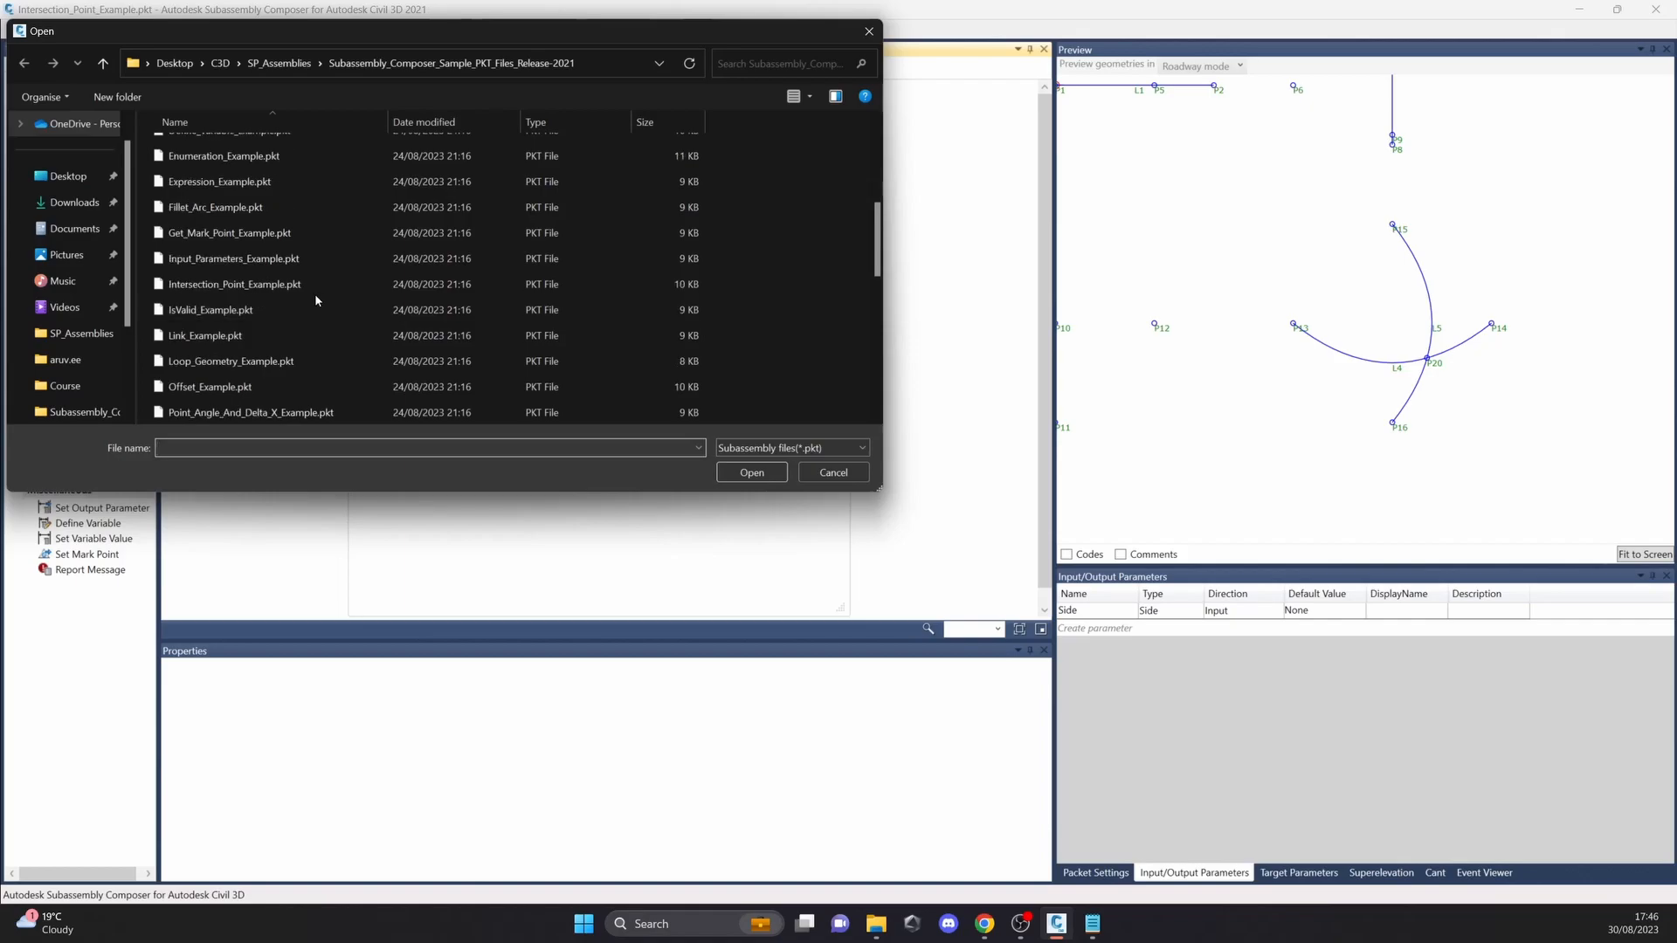
pyautogui.click(262, 310)
pyautogui.click(751, 472)
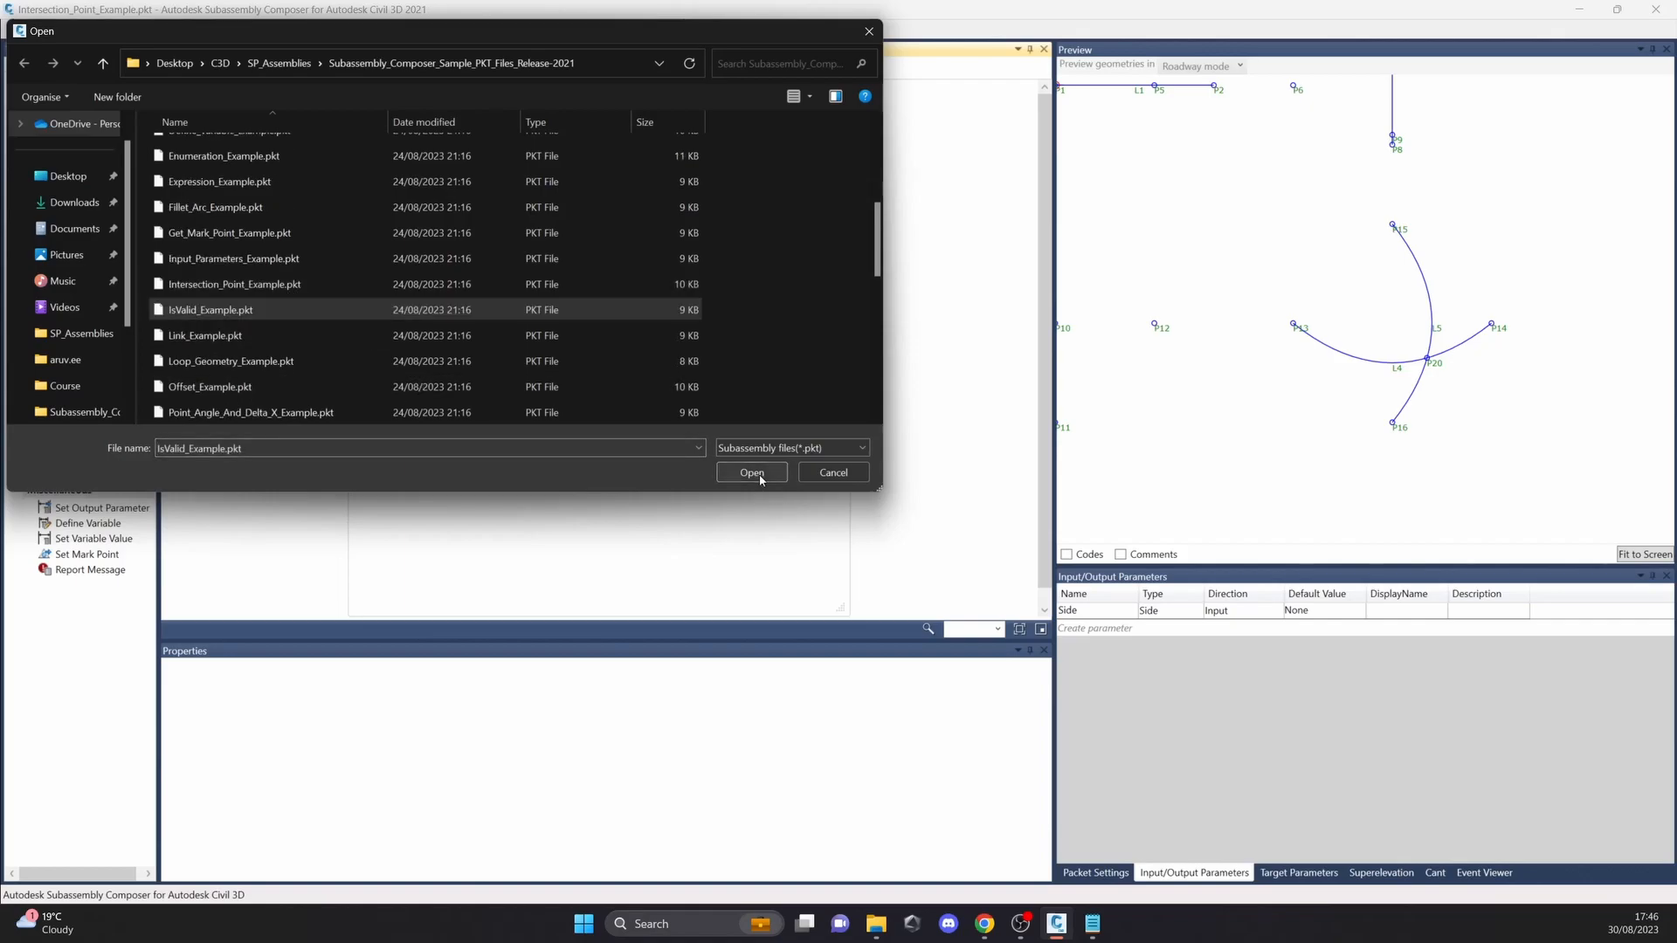
# Step: Examine the decision's condition and the target parameters, and move OffsetTarget to about 13.247 in the preview
pyautogui.click(624, 454)
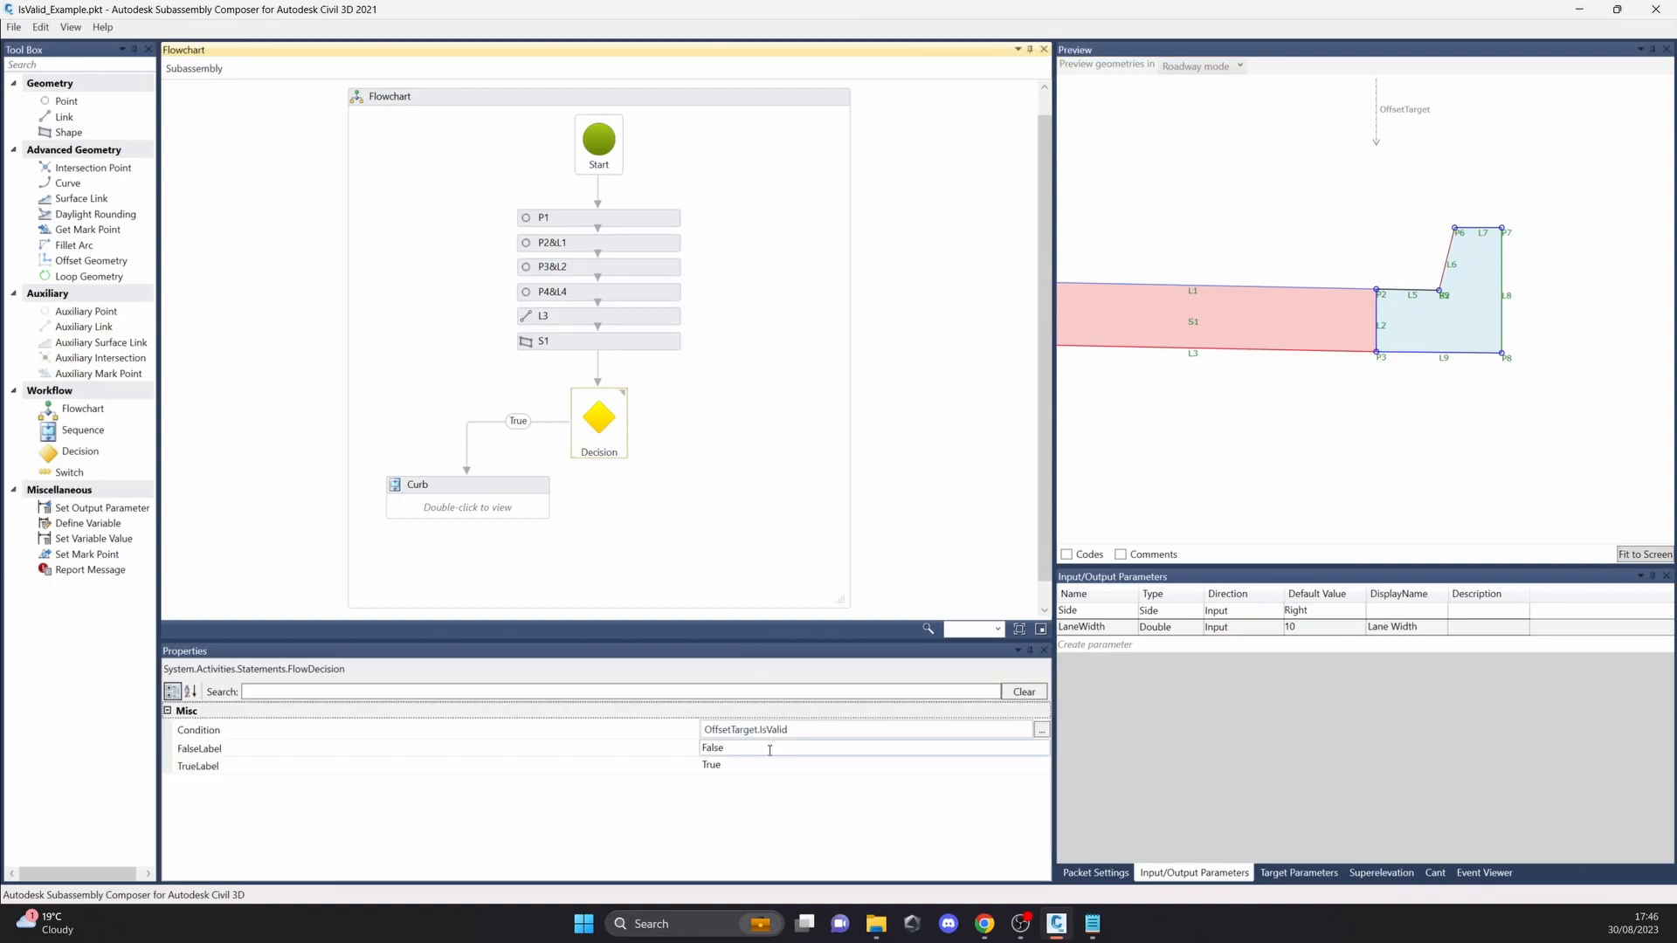
pyautogui.click(1302, 873)
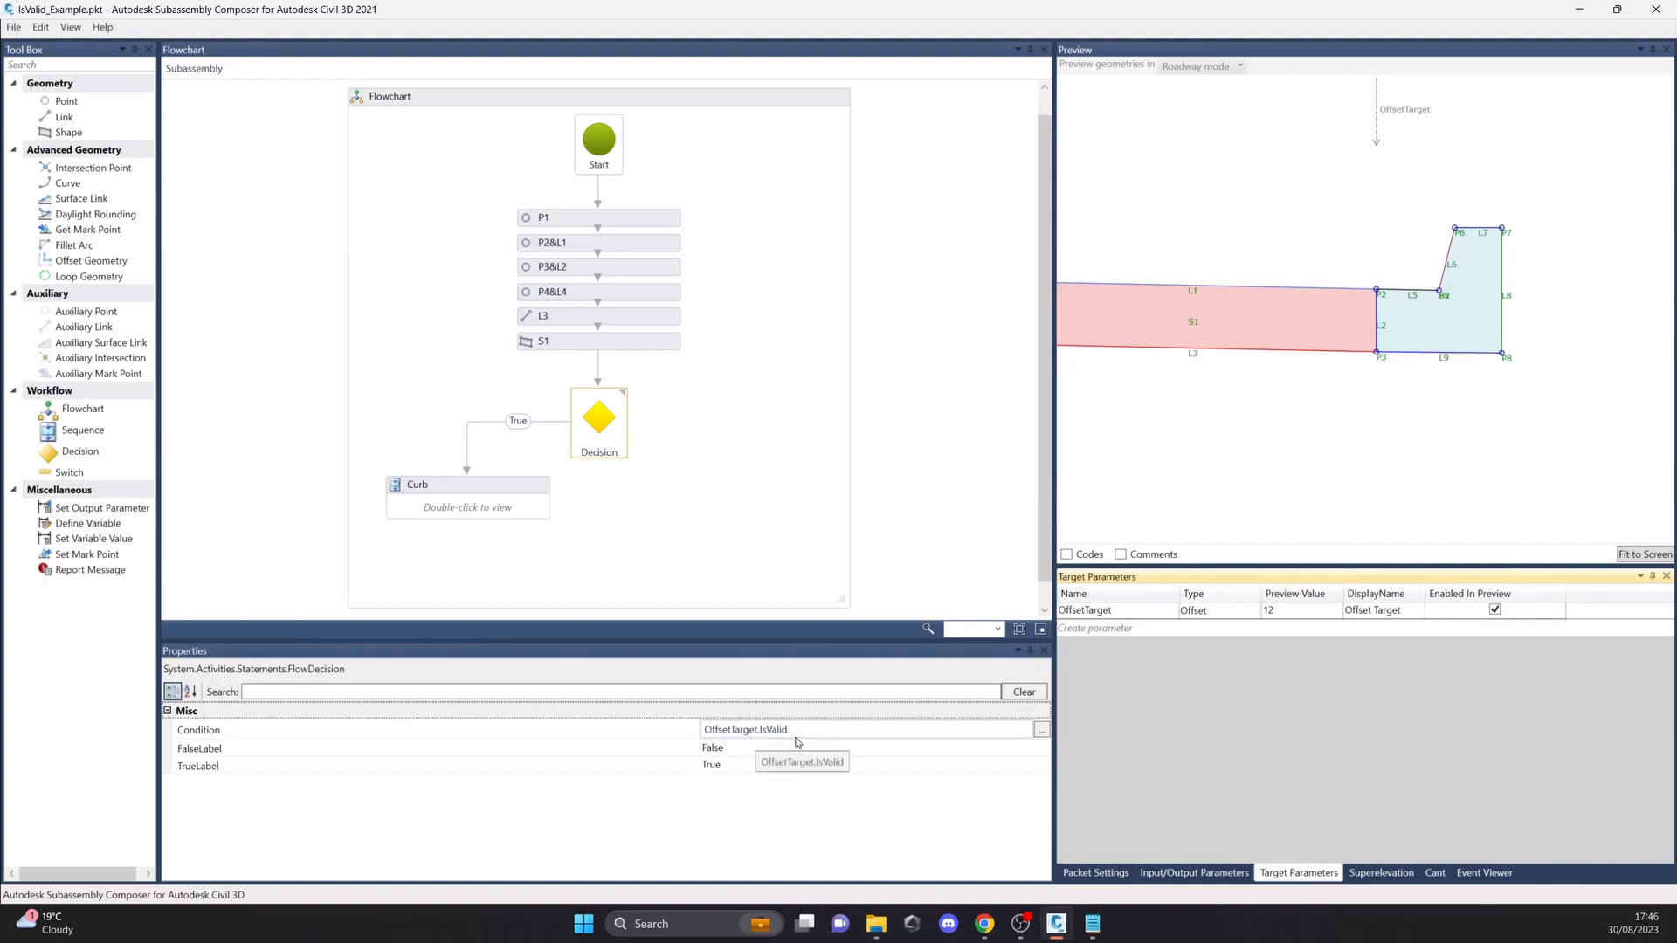
pyautogui.scroll(-2, 1279, 425)
pyautogui.moveTo(1387, 108)
pyautogui.mouseDown()
pyautogui.moveTo(1520, 110)
pyautogui.moveTo(1426, 110)
pyautogui.moveTo(1272, 193)
pyautogui.mouseUp()
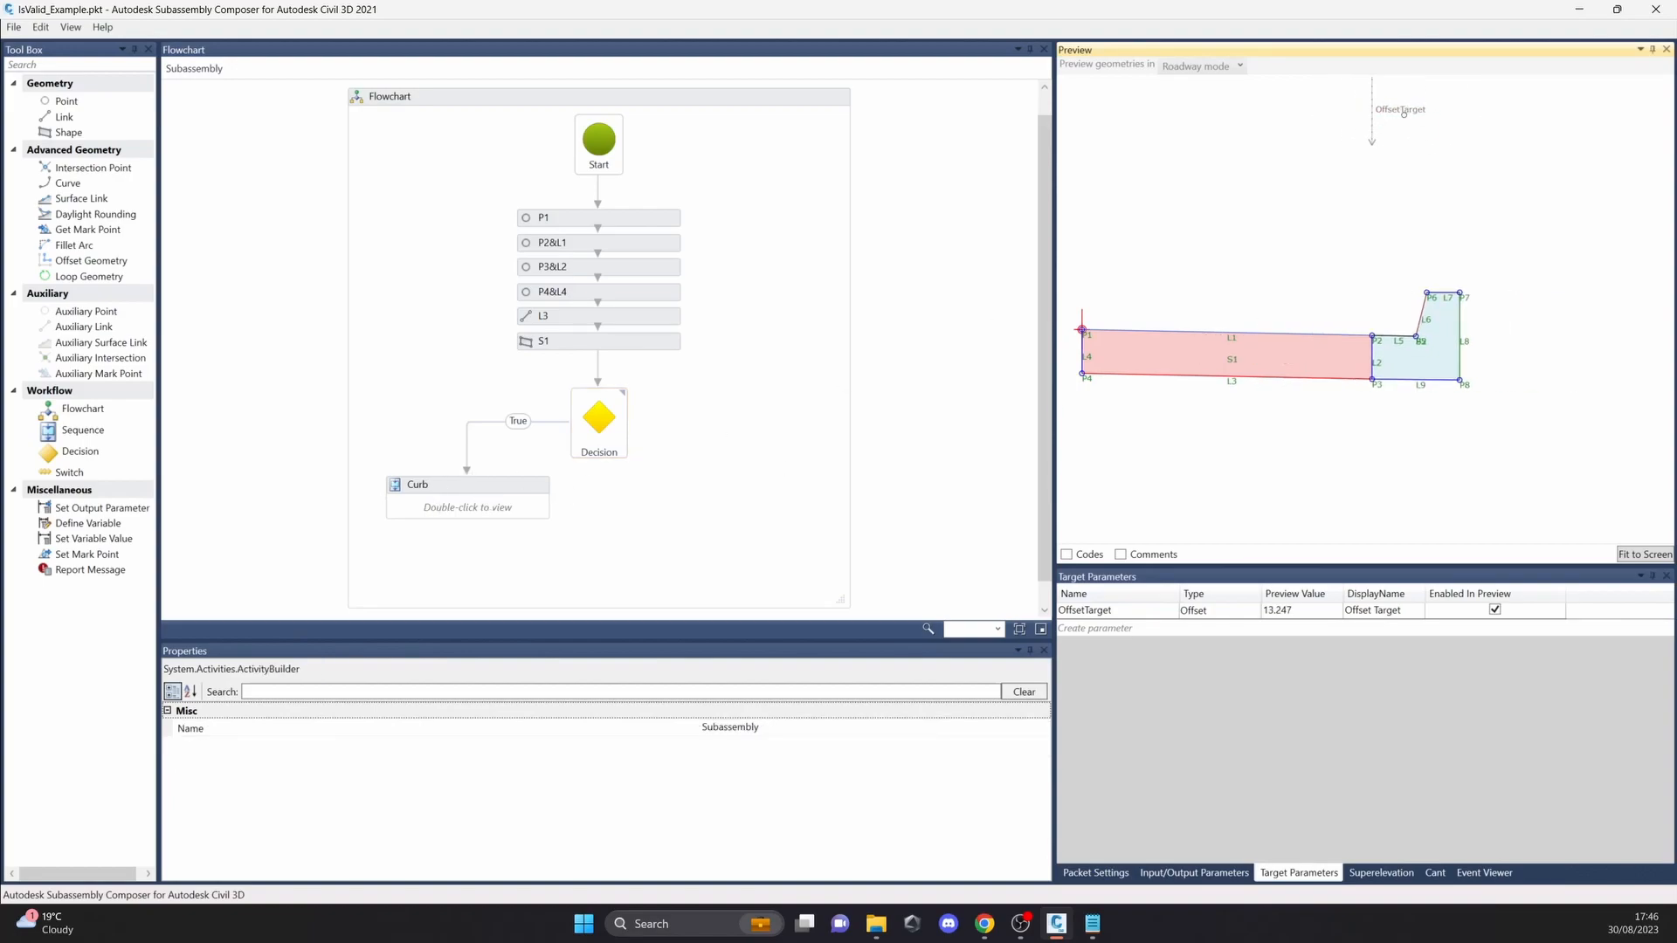
# Step: Disable OffsetTarget in the preview, check the decision, move the target to about 14.134, and enable it again
pyautogui.click(1495, 610)
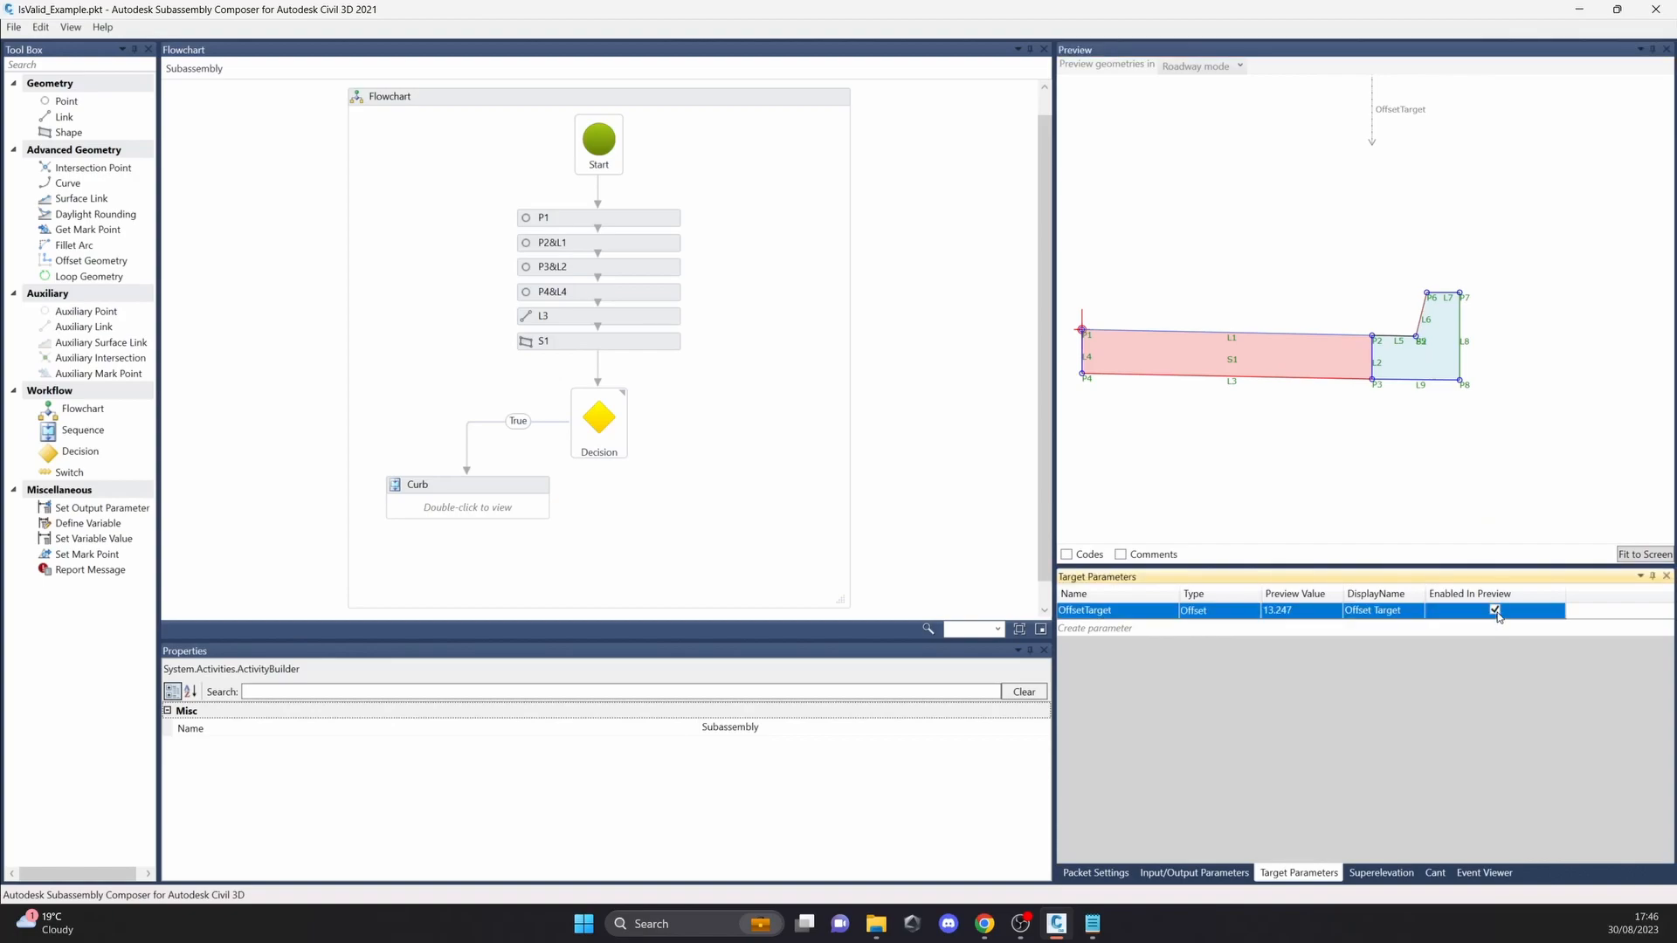
pyautogui.click(600, 447)
pyautogui.moveTo(1360, 114)
pyautogui.mouseDown()
pyautogui.moveTo(1482, 115)
pyautogui.moveTo(1377, 109)
pyautogui.mouseUp()
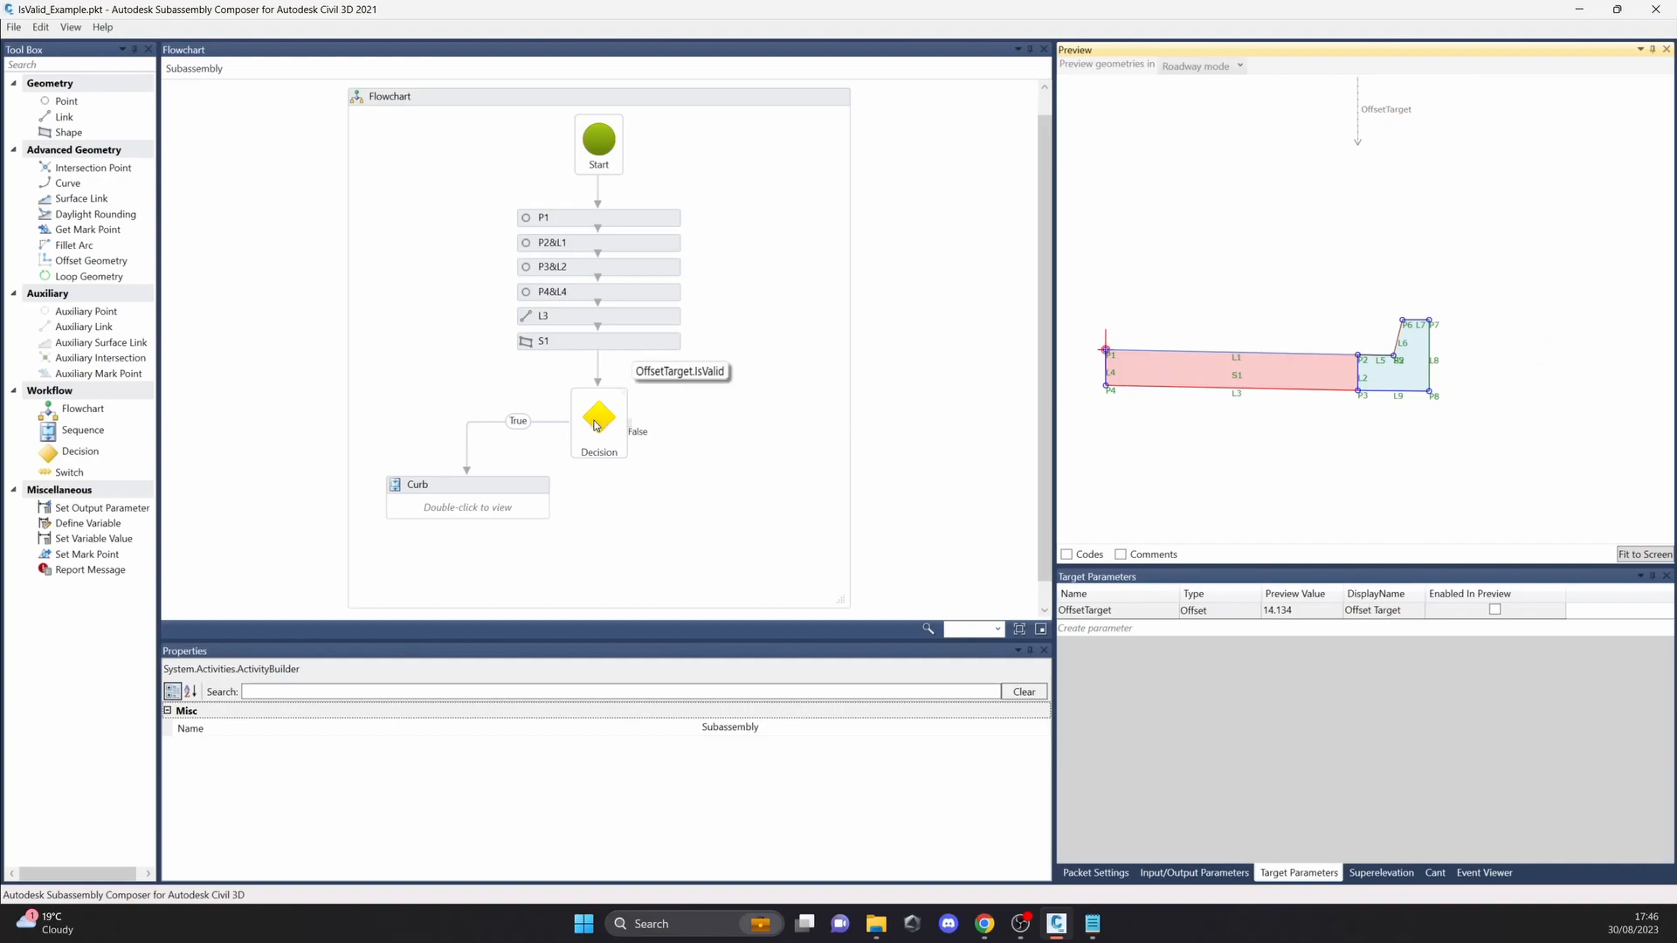
pyautogui.click(1496, 610)
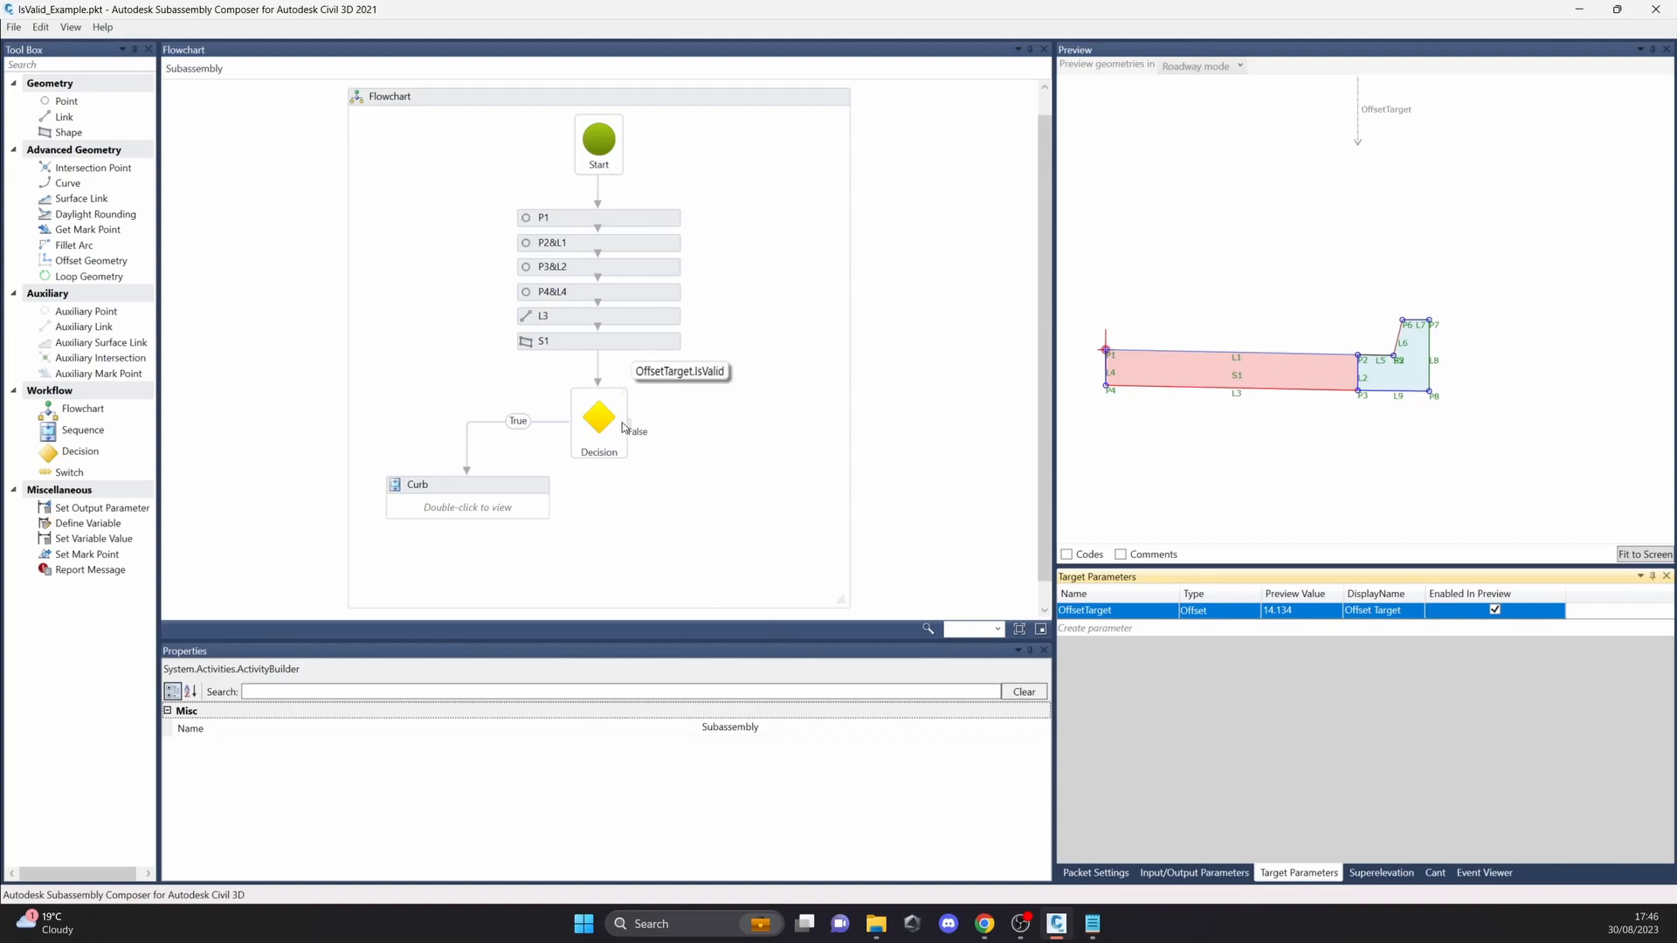
# Step: Review the decision's OffsetTarget.IsValid condition and the event log, and move OffsetTarget farther outward in the preview
pyautogui.click(665, 410)
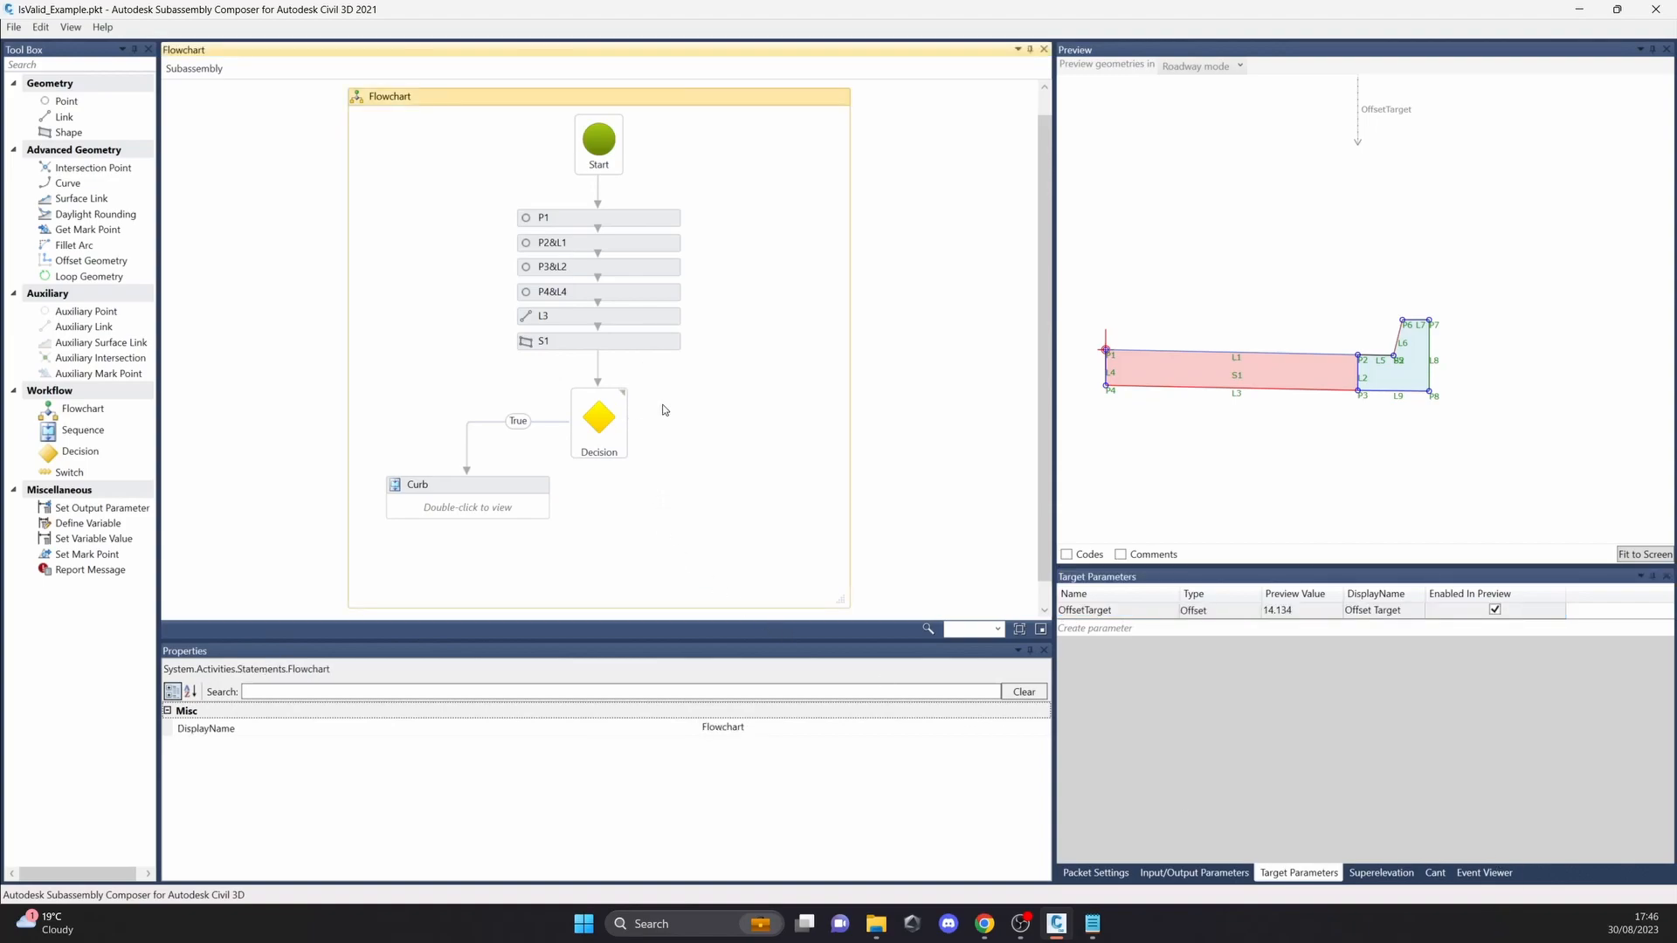
pyautogui.click(607, 424)
pyautogui.click(739, 731)
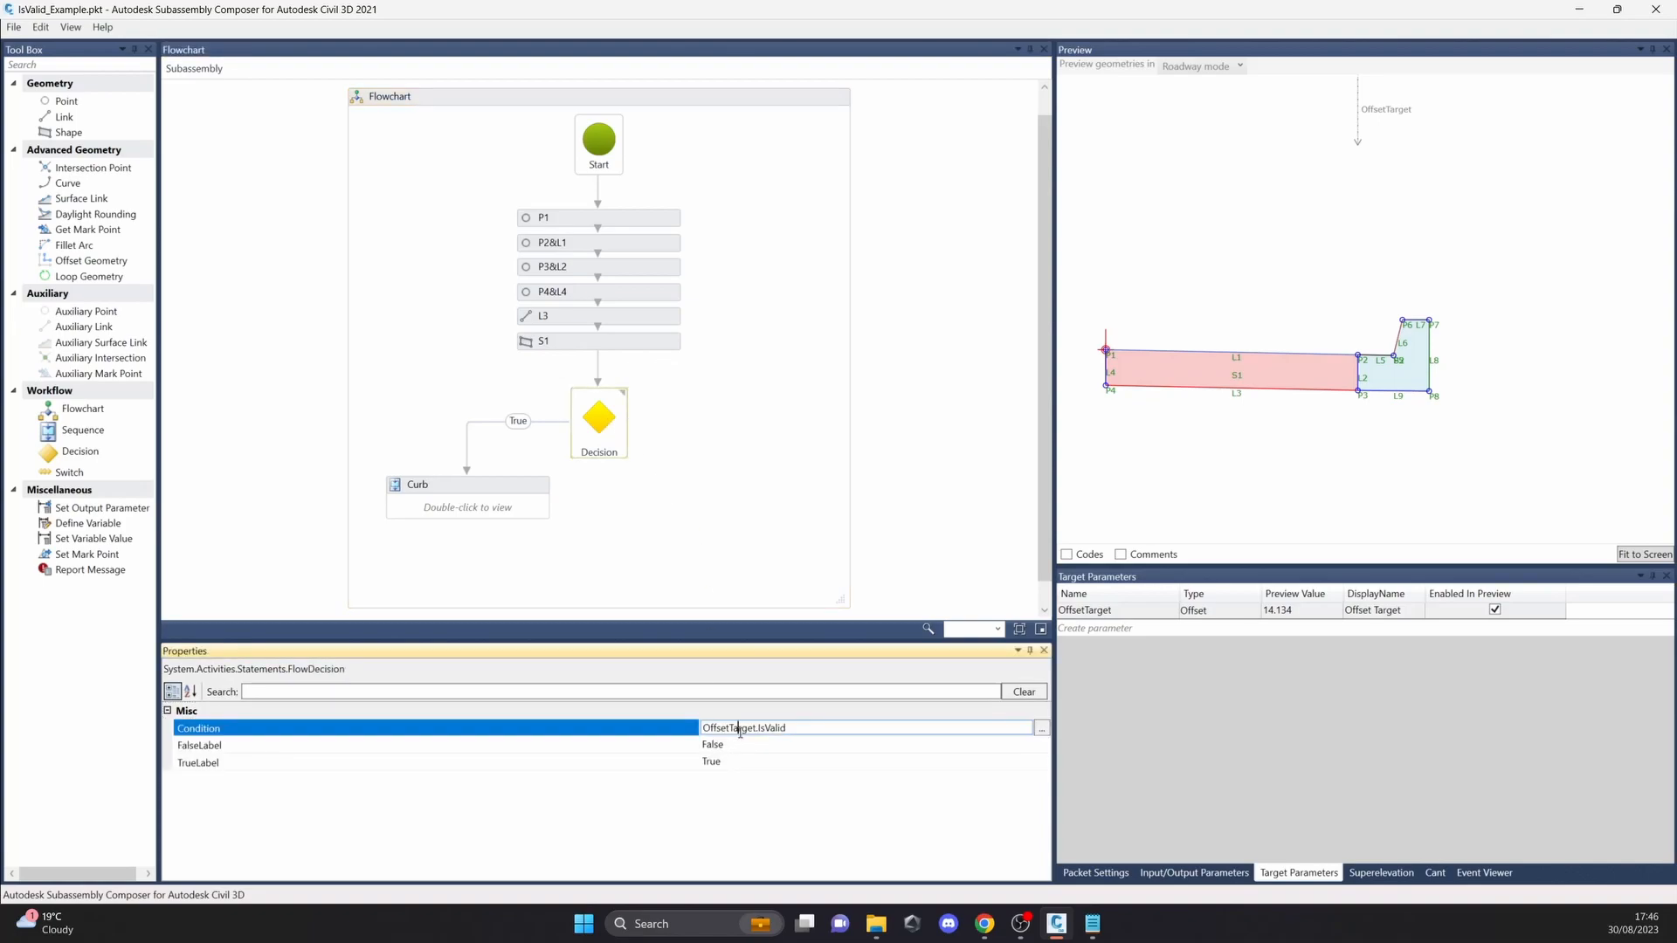
pyautogui.moveTo(762, 732); pyautogui.dragTo(701, 729)
pyautogui.click(1494, 873)
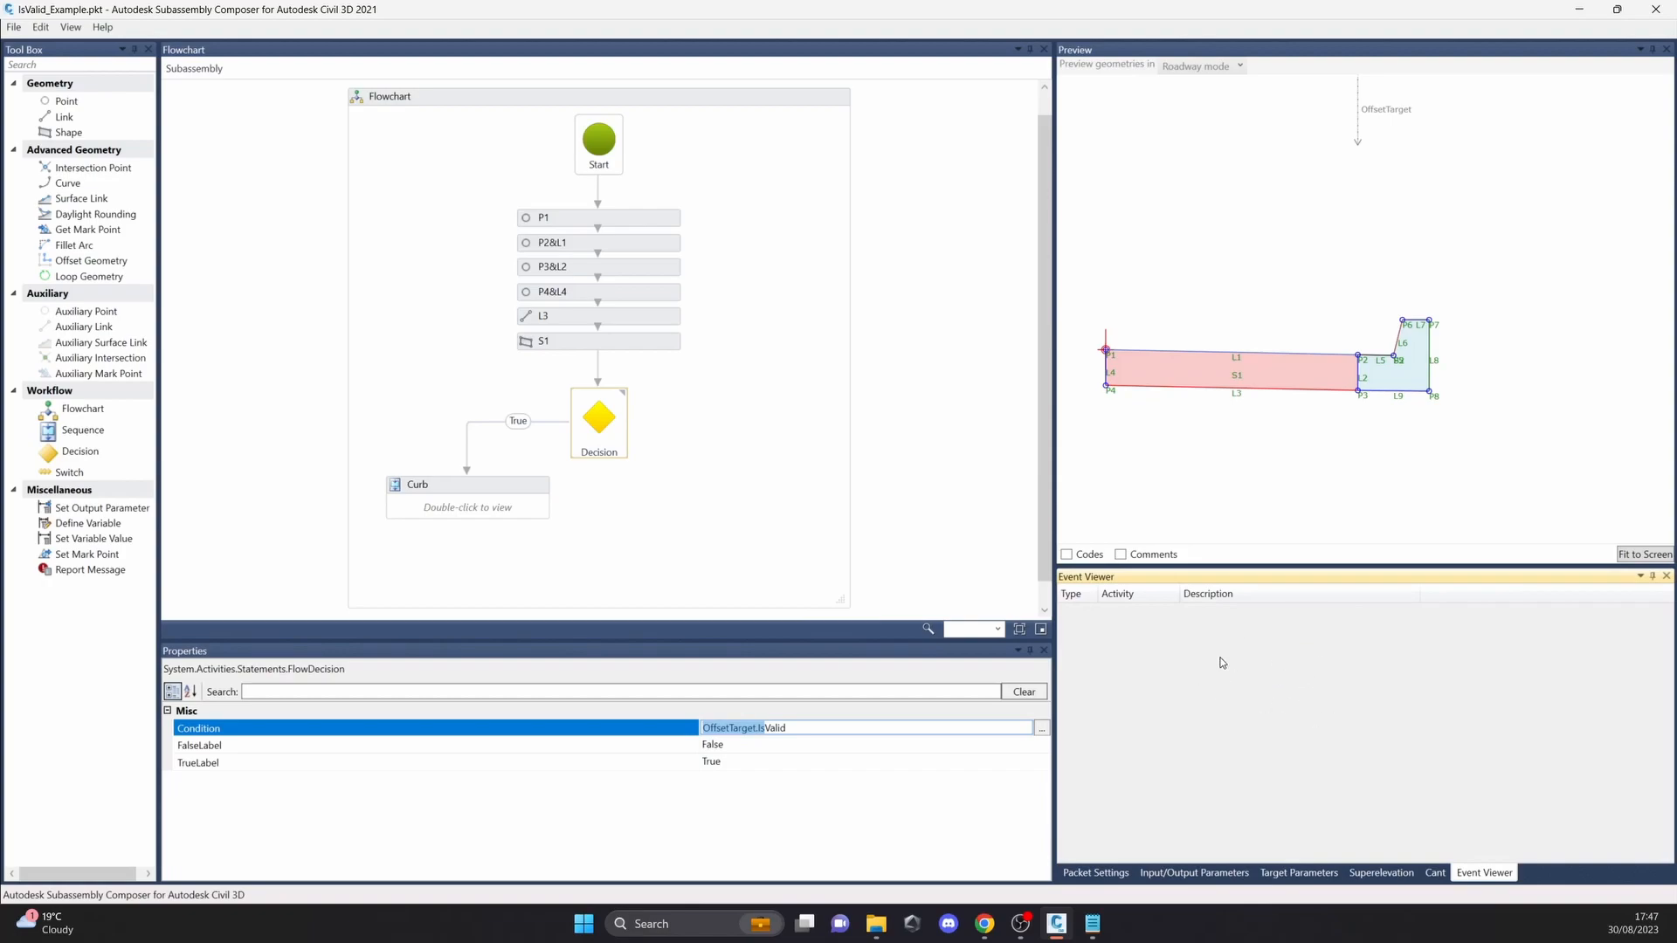
pyautogui.moveTo(1399, 114)
pyautogui.mouseDown()
pyautogui.moveTo(1519, 114)
pyautogui.moveTo(1298, 113)
pyautogui.moveTo(1535, 113)
pyautogui.moveTo(1266, 112)
pyautogui.moveTo(1539, 112)
pyautogui.mouseUp()
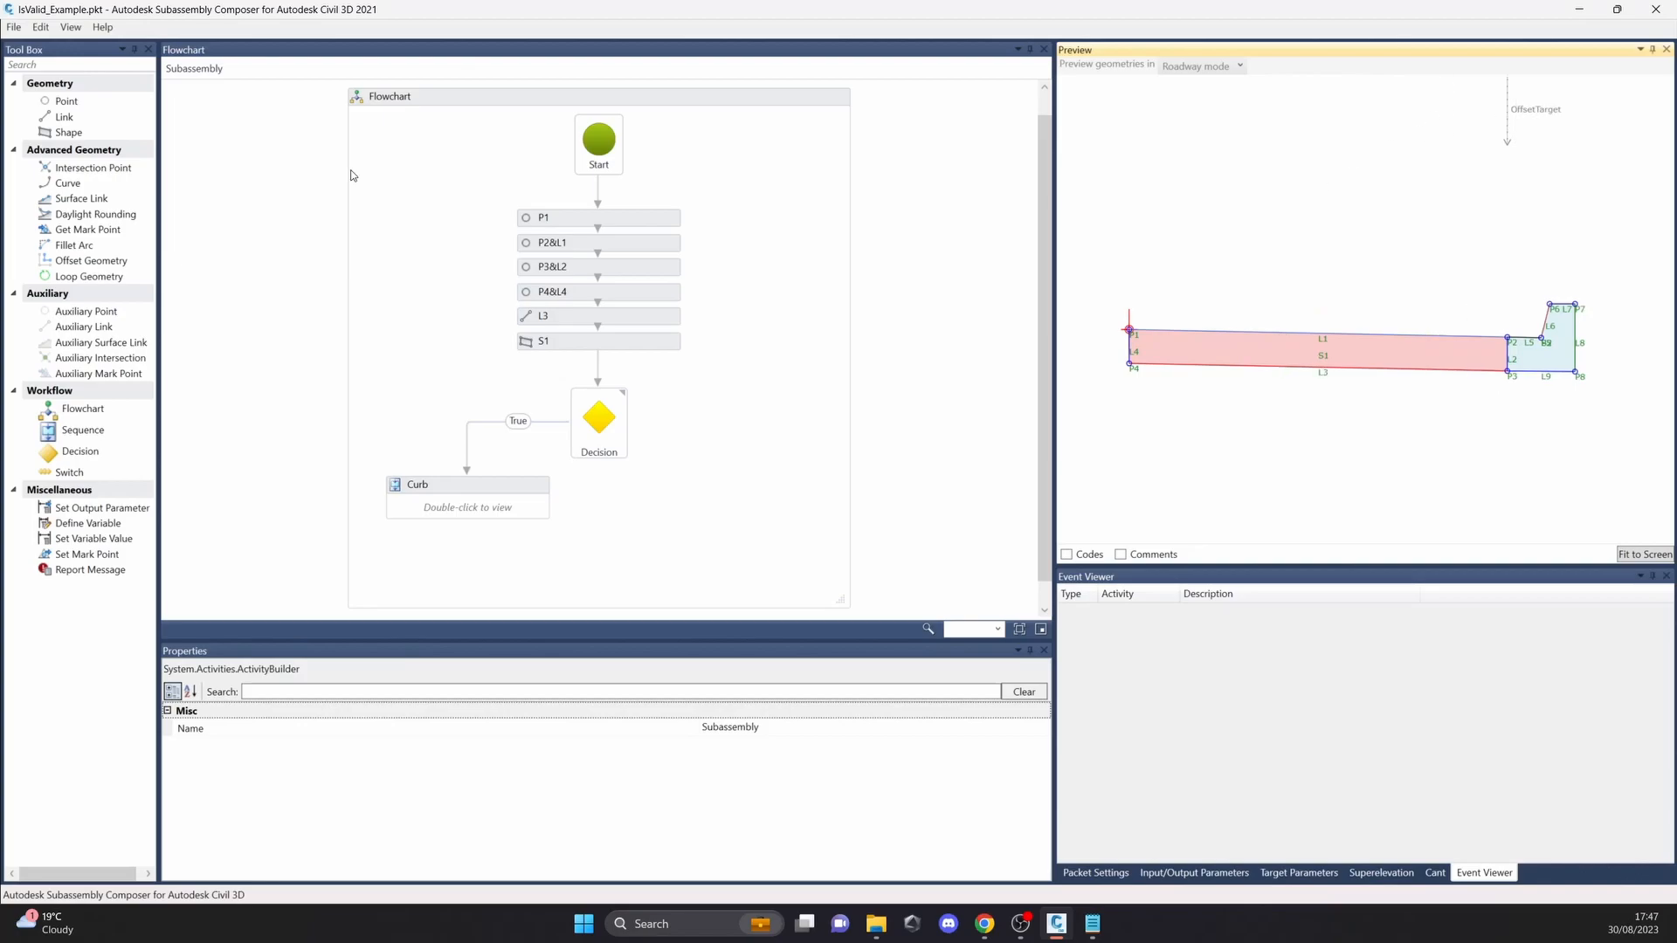
# Step: Open the Loop_Geometry_Example.pkt sample packet without saving changes to the IsValid example
pyautogui.click(13, 27)
pyautogui.click(29, 63)
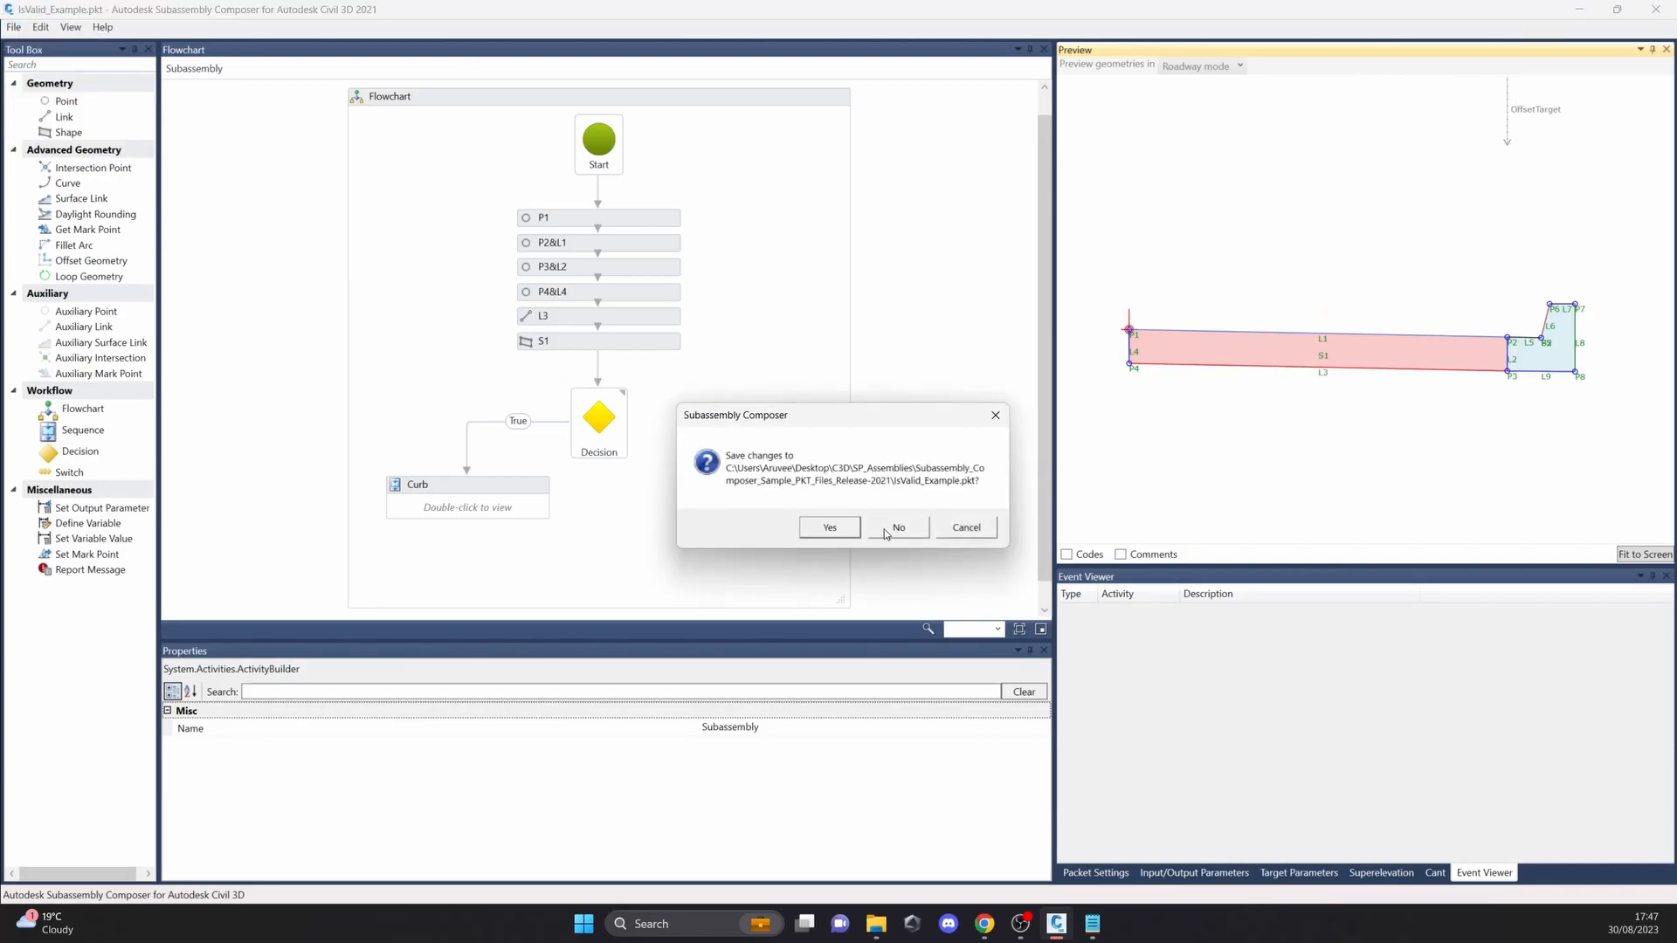
pyautogui.click(885, 528)
pyautogui.scroll(-4, 348, 300)
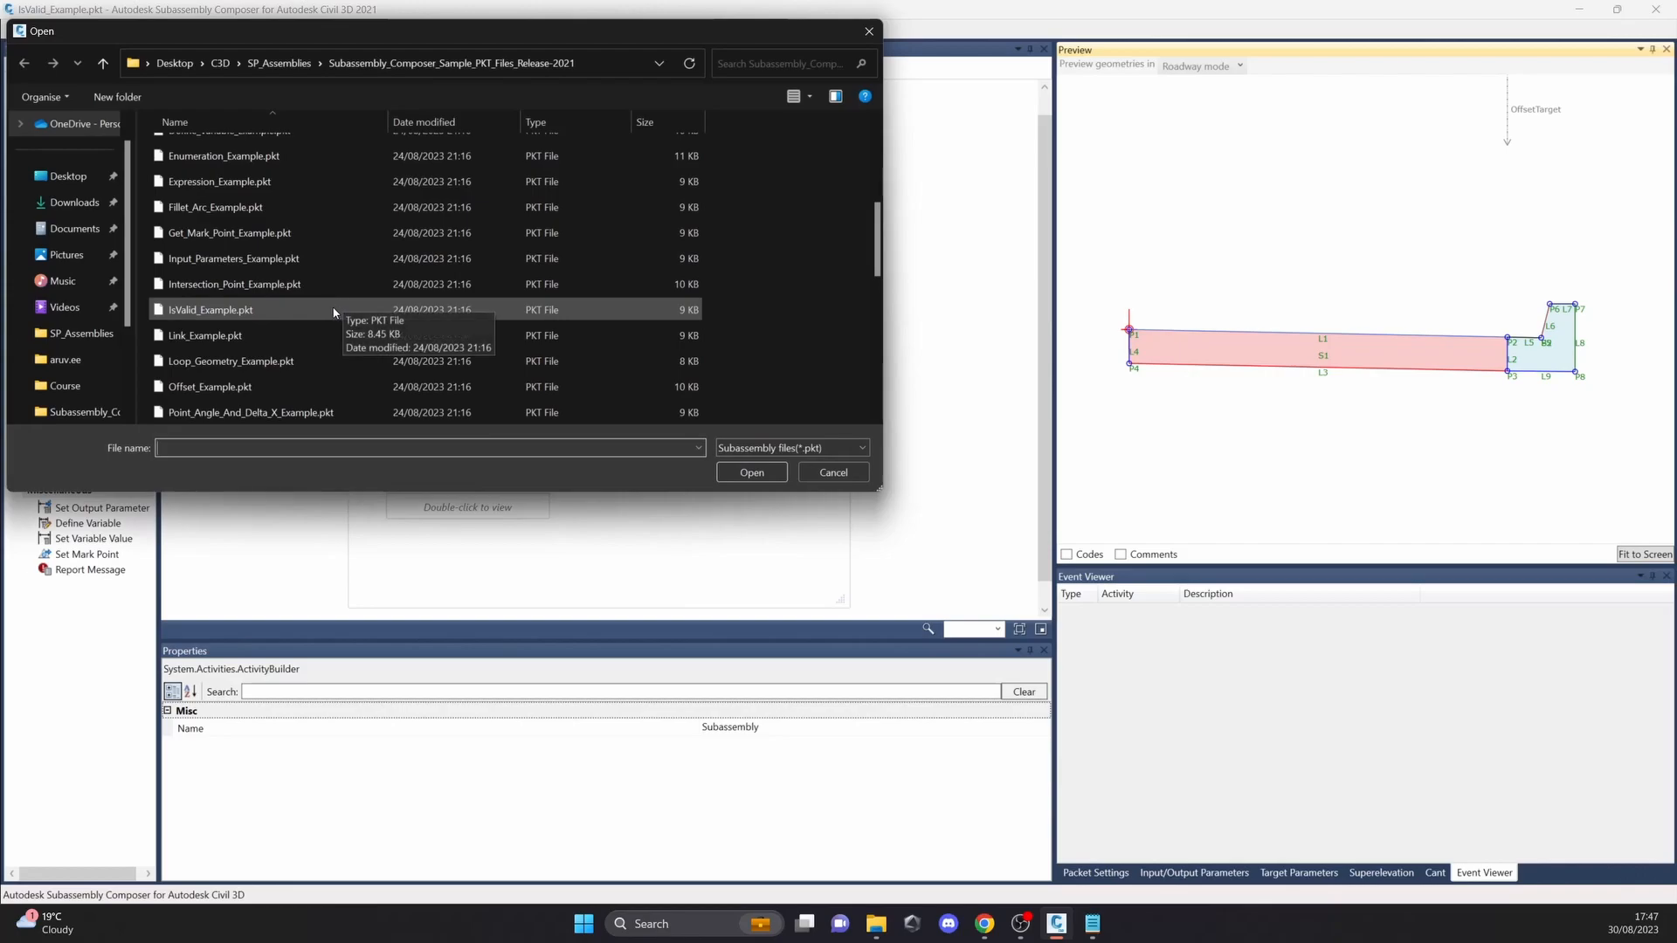
pyautogui.scroll(-1, 288, 323)
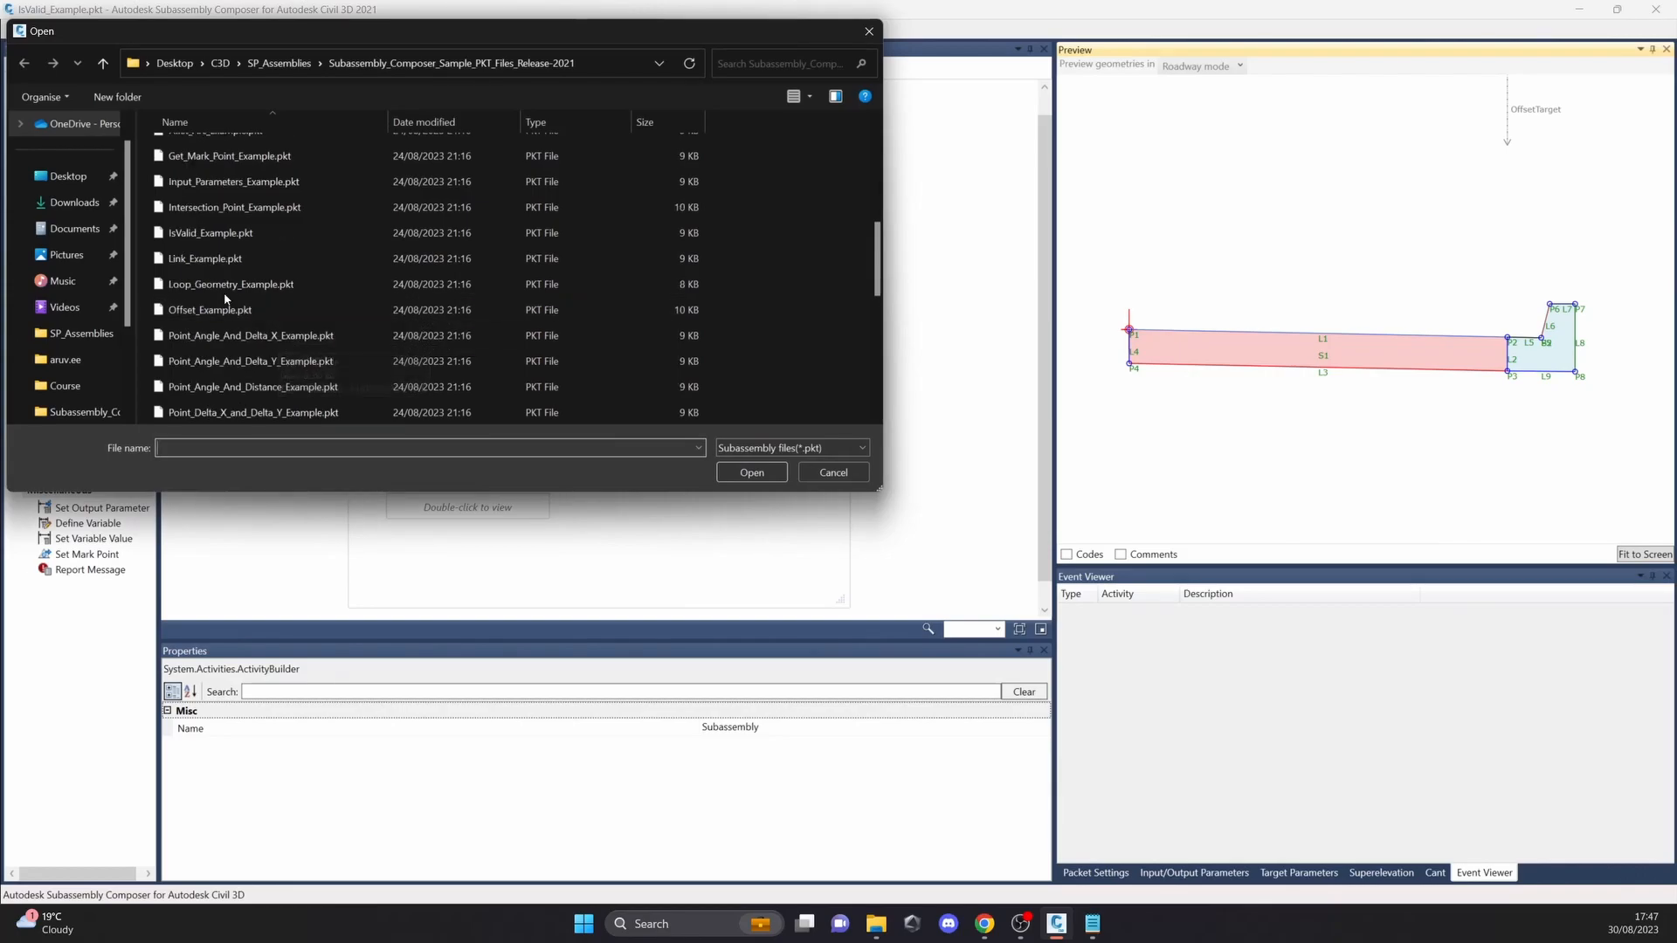
pyautogui.click(306, 286)
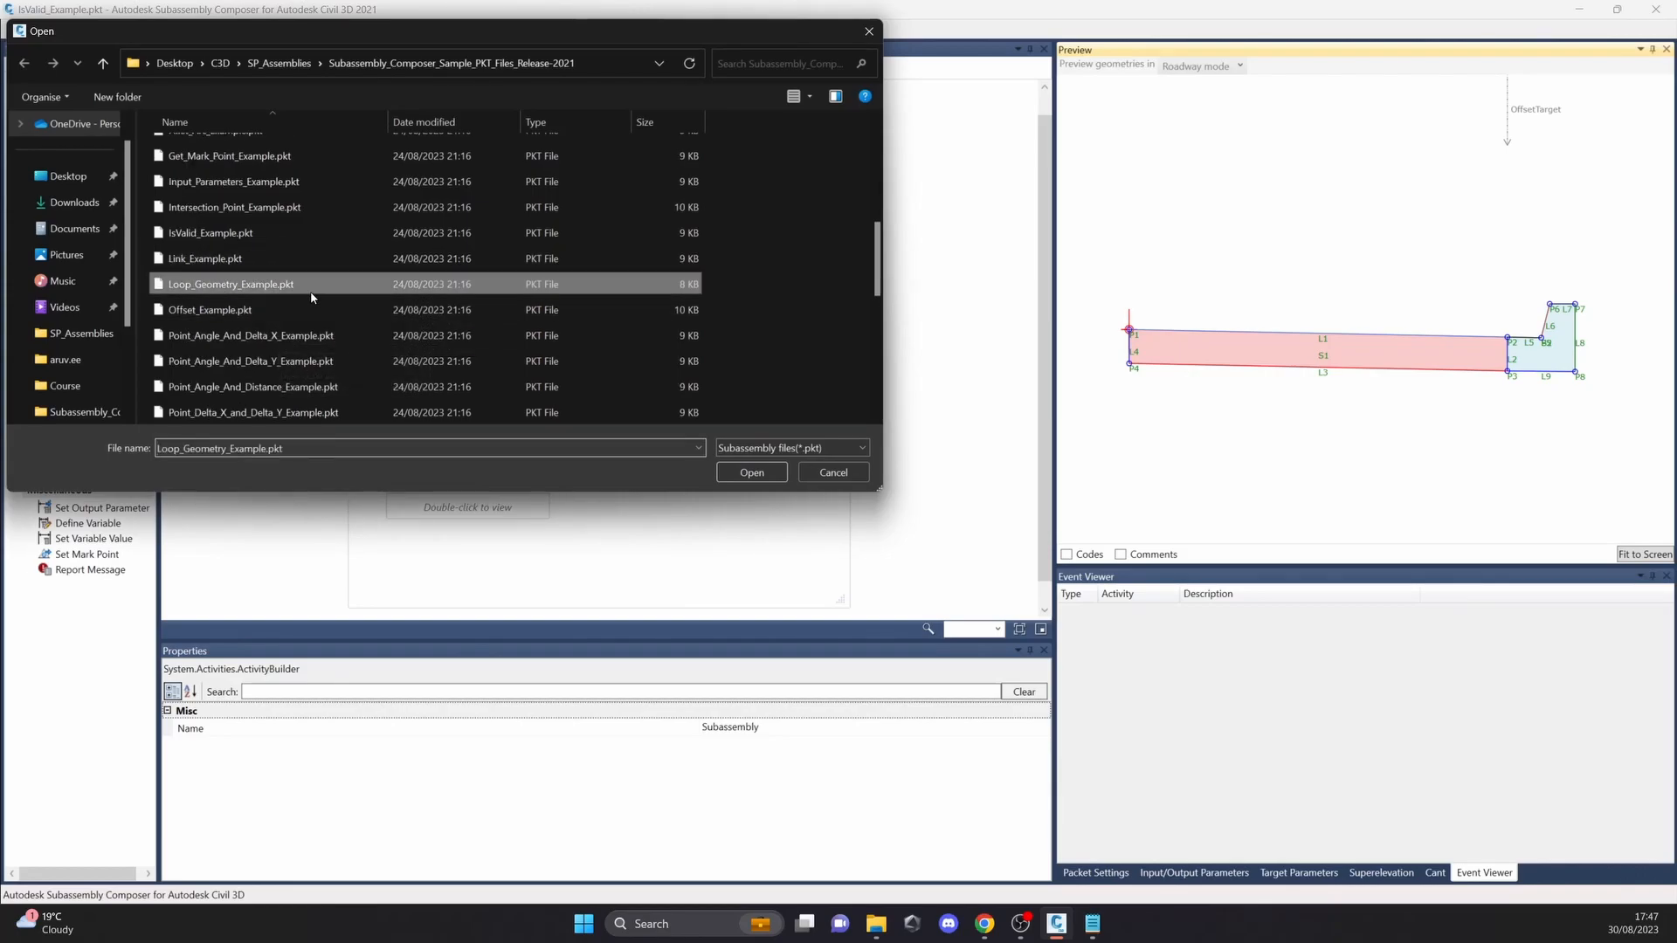
pyautogui.click(753, 474)
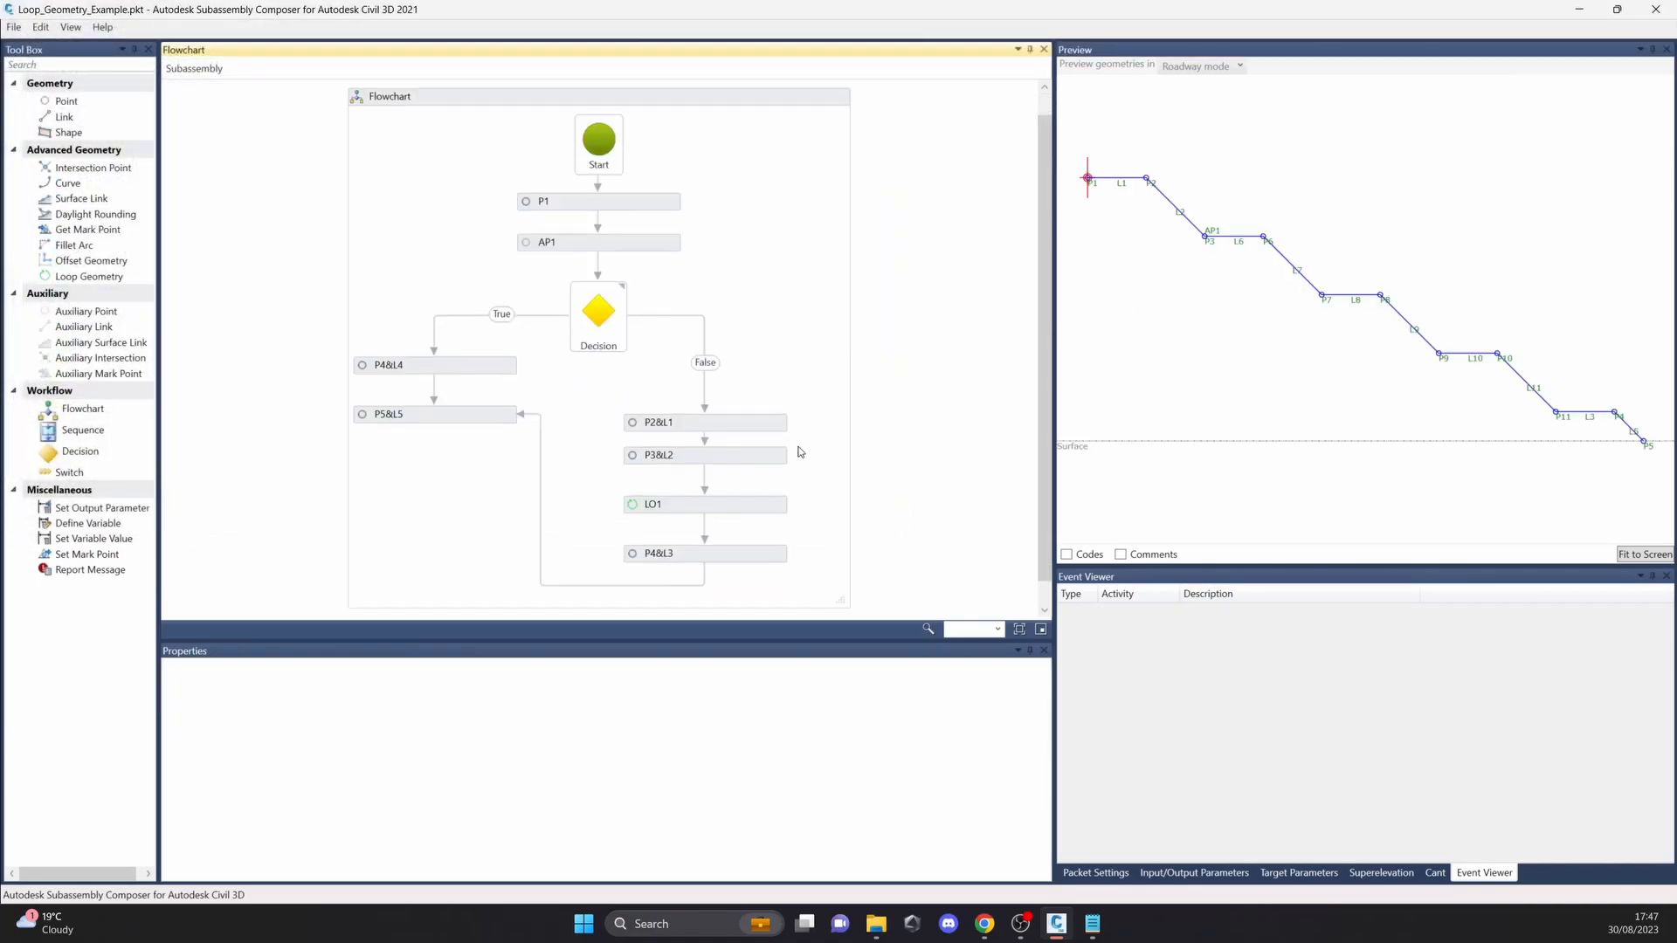
# Step: Examine the stepped geometry in the preview and the decision's condition on AP1's distance to the surface
pyautogui.moveTo(1442, 382); pyautogui.dragTo(1271, 330, button='middle')
pyautogui.scroll(-1, 1263, 365)
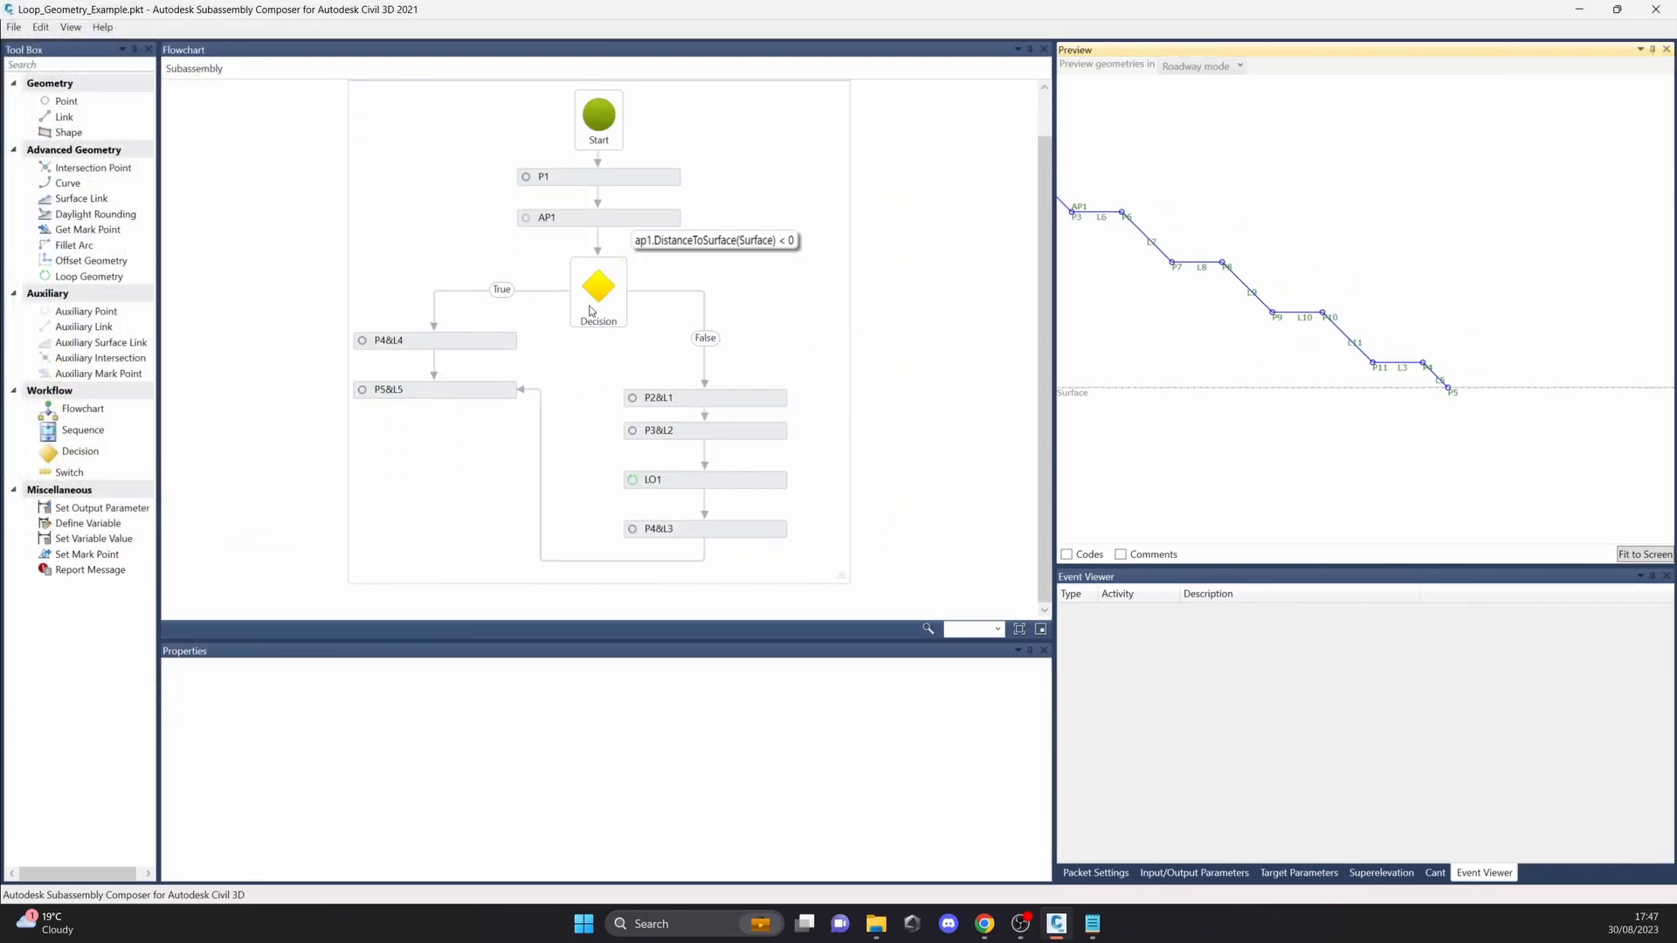
pyautogui.click(592, 306)
pyautogui.moveTo(1092, 326); pyautogui.dragTo(1293, 350, button='middle')
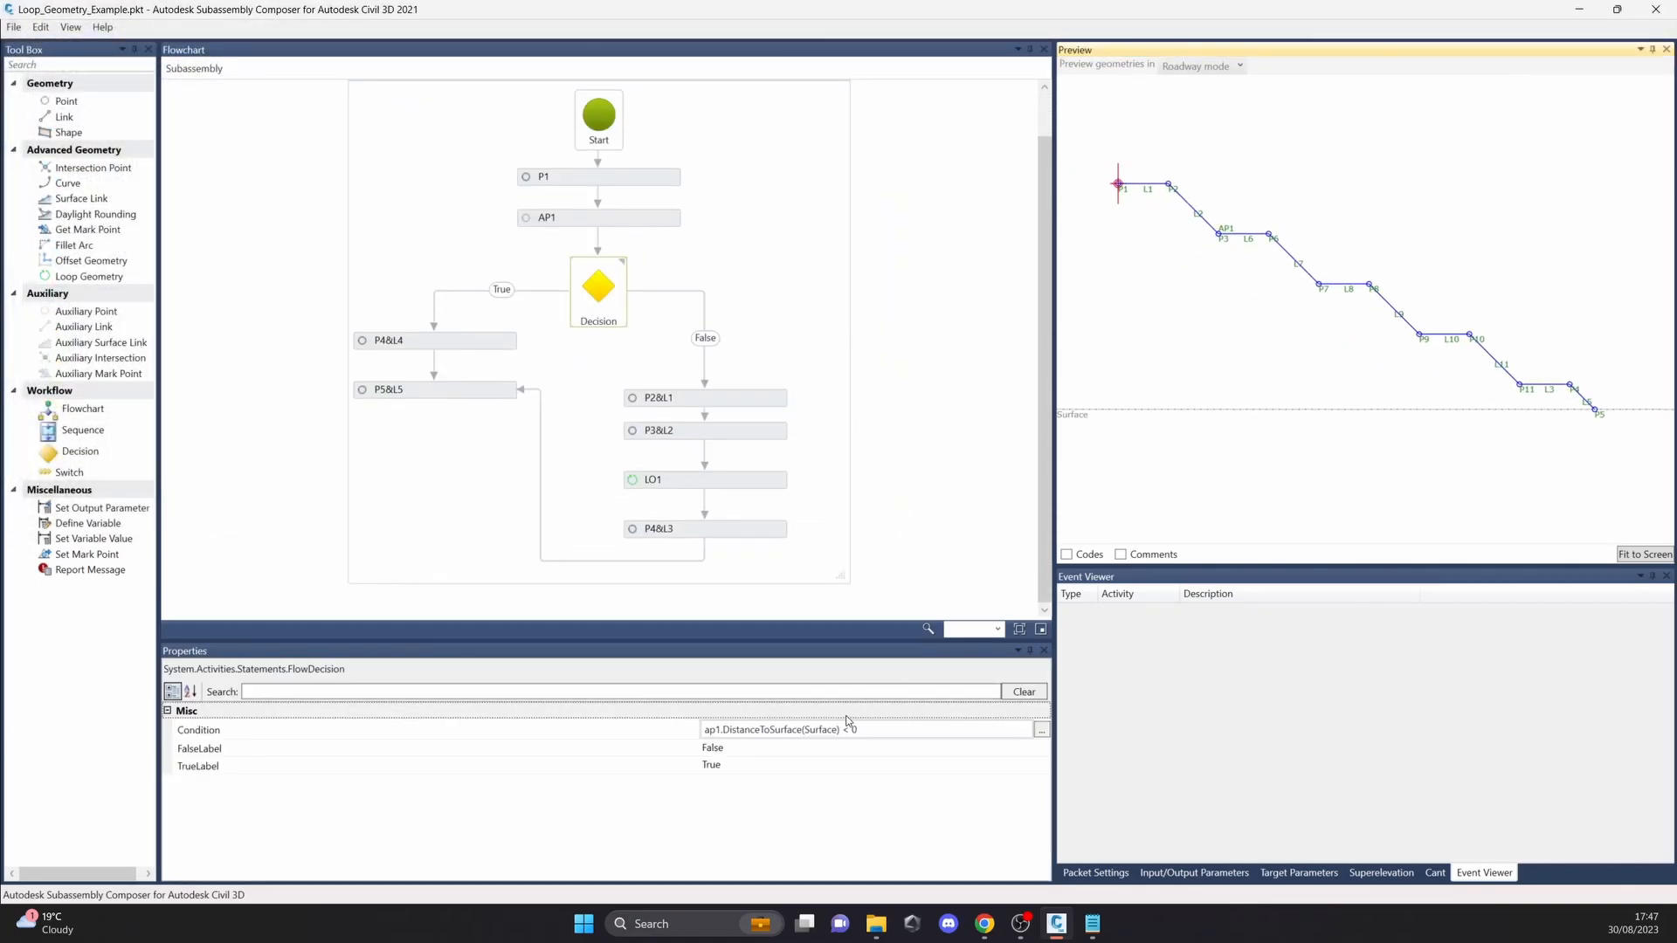
pyautogui.click(814, 738)
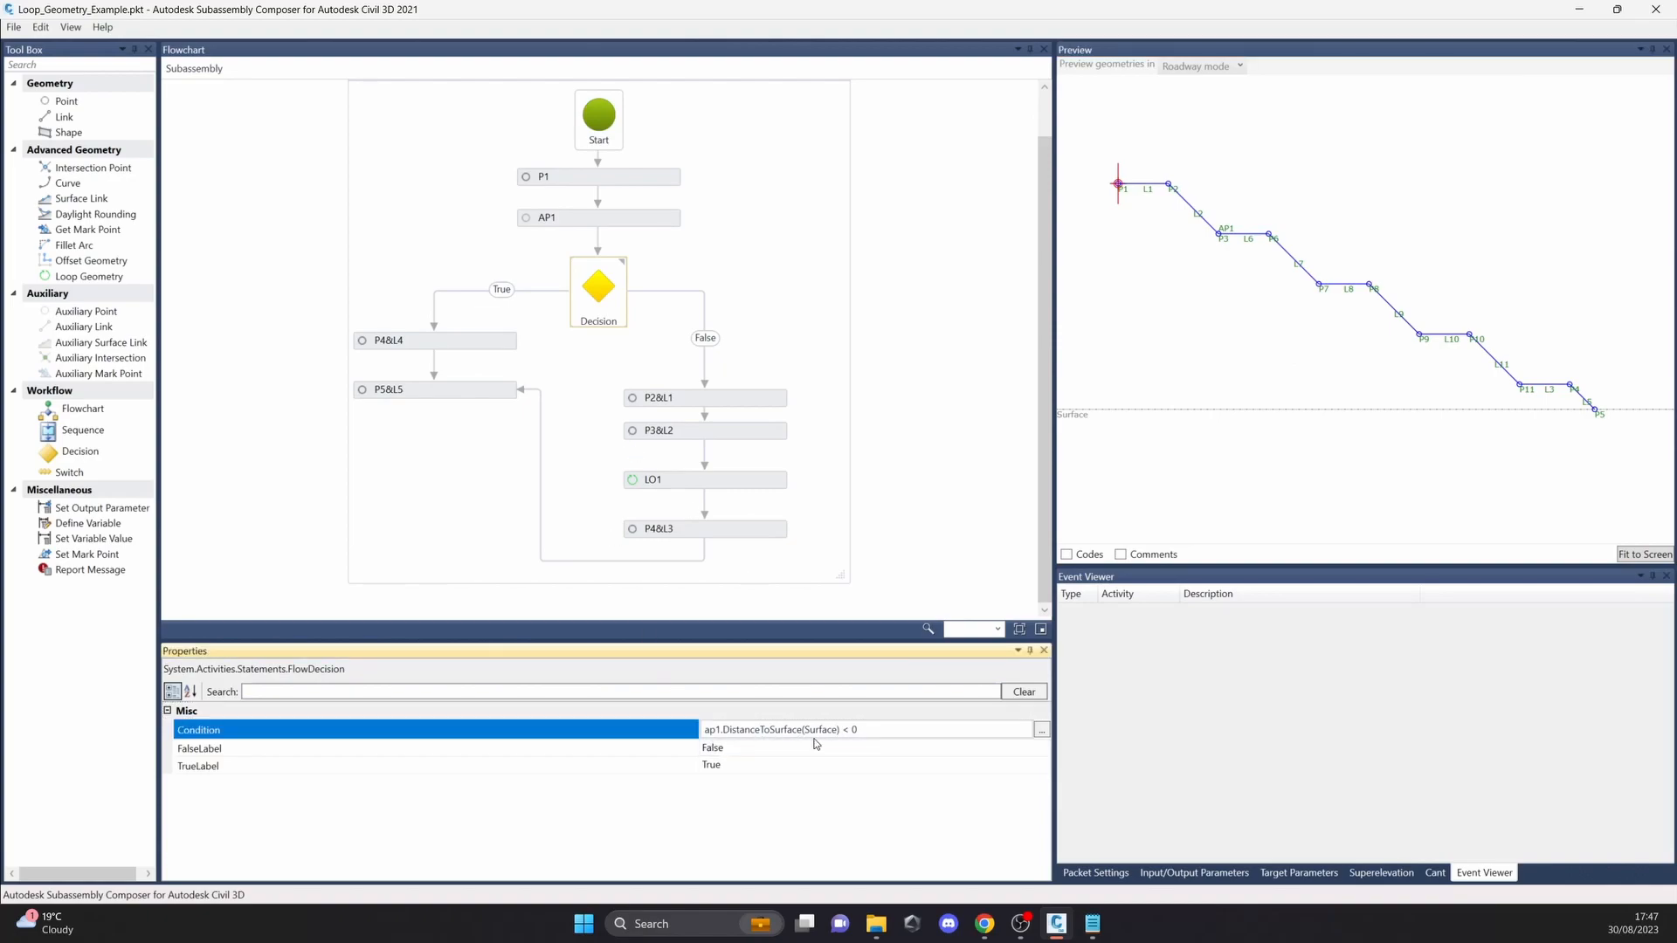
pyautogui.click(602, 436)
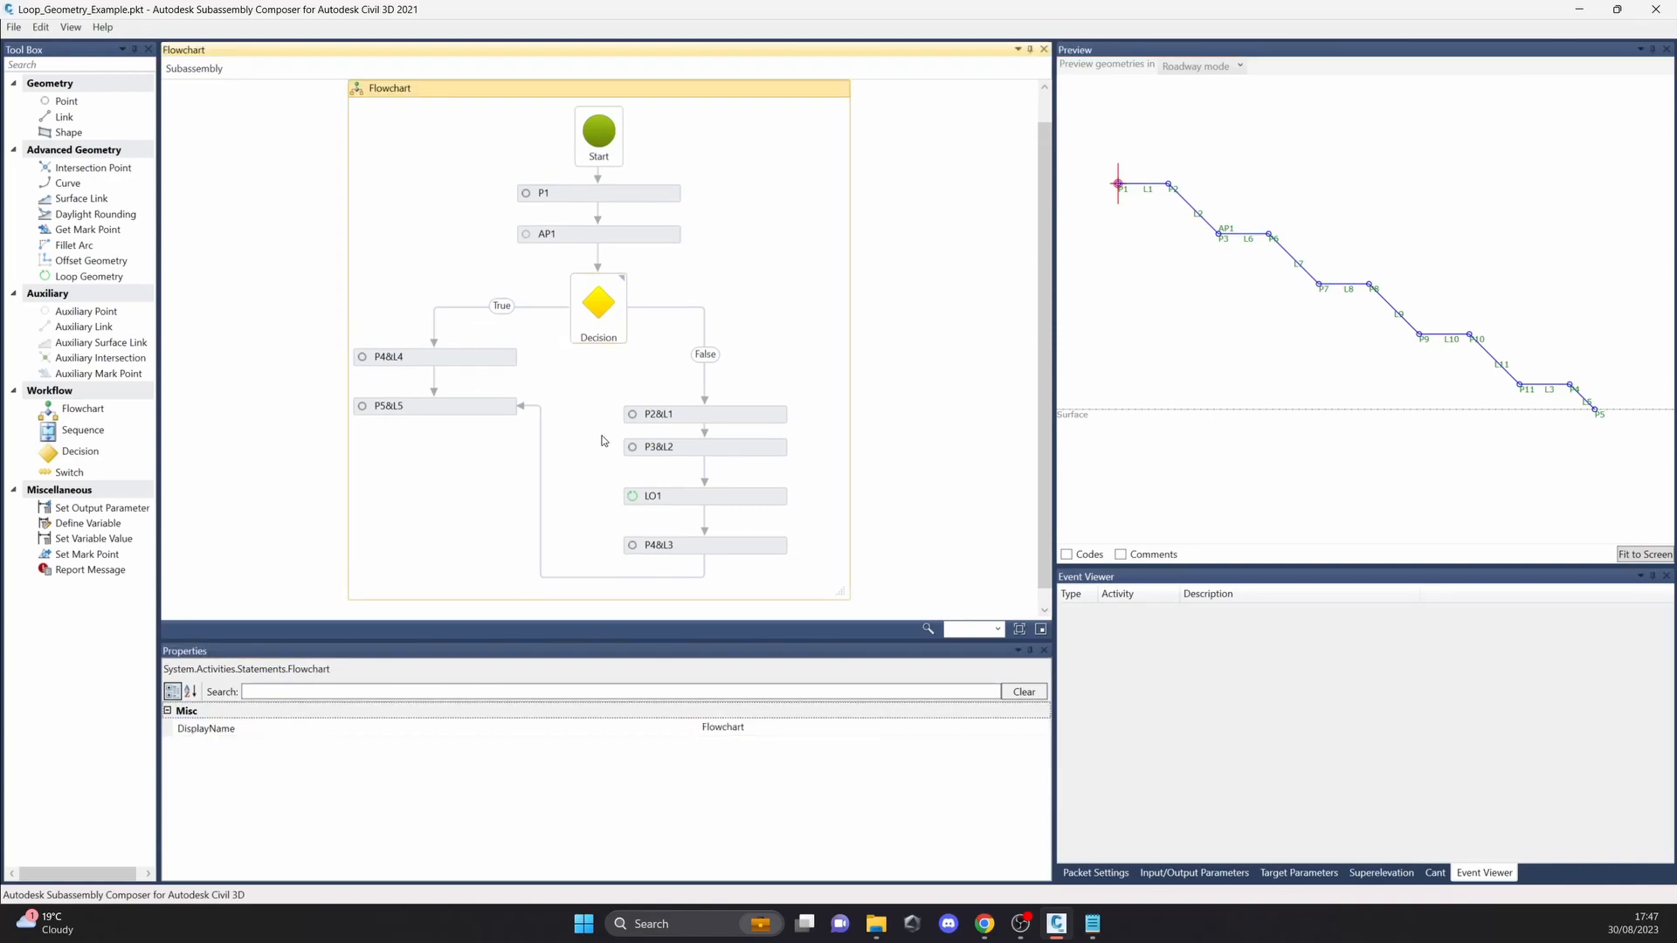
# Step: Examine the links, repetition and surface target of loop LO1, and lower the Surface target in the preview
pyautogui.click(752, 437)
pyautogui.click(748, 500)
pyautogui.scroll(-2, 1215, 312)
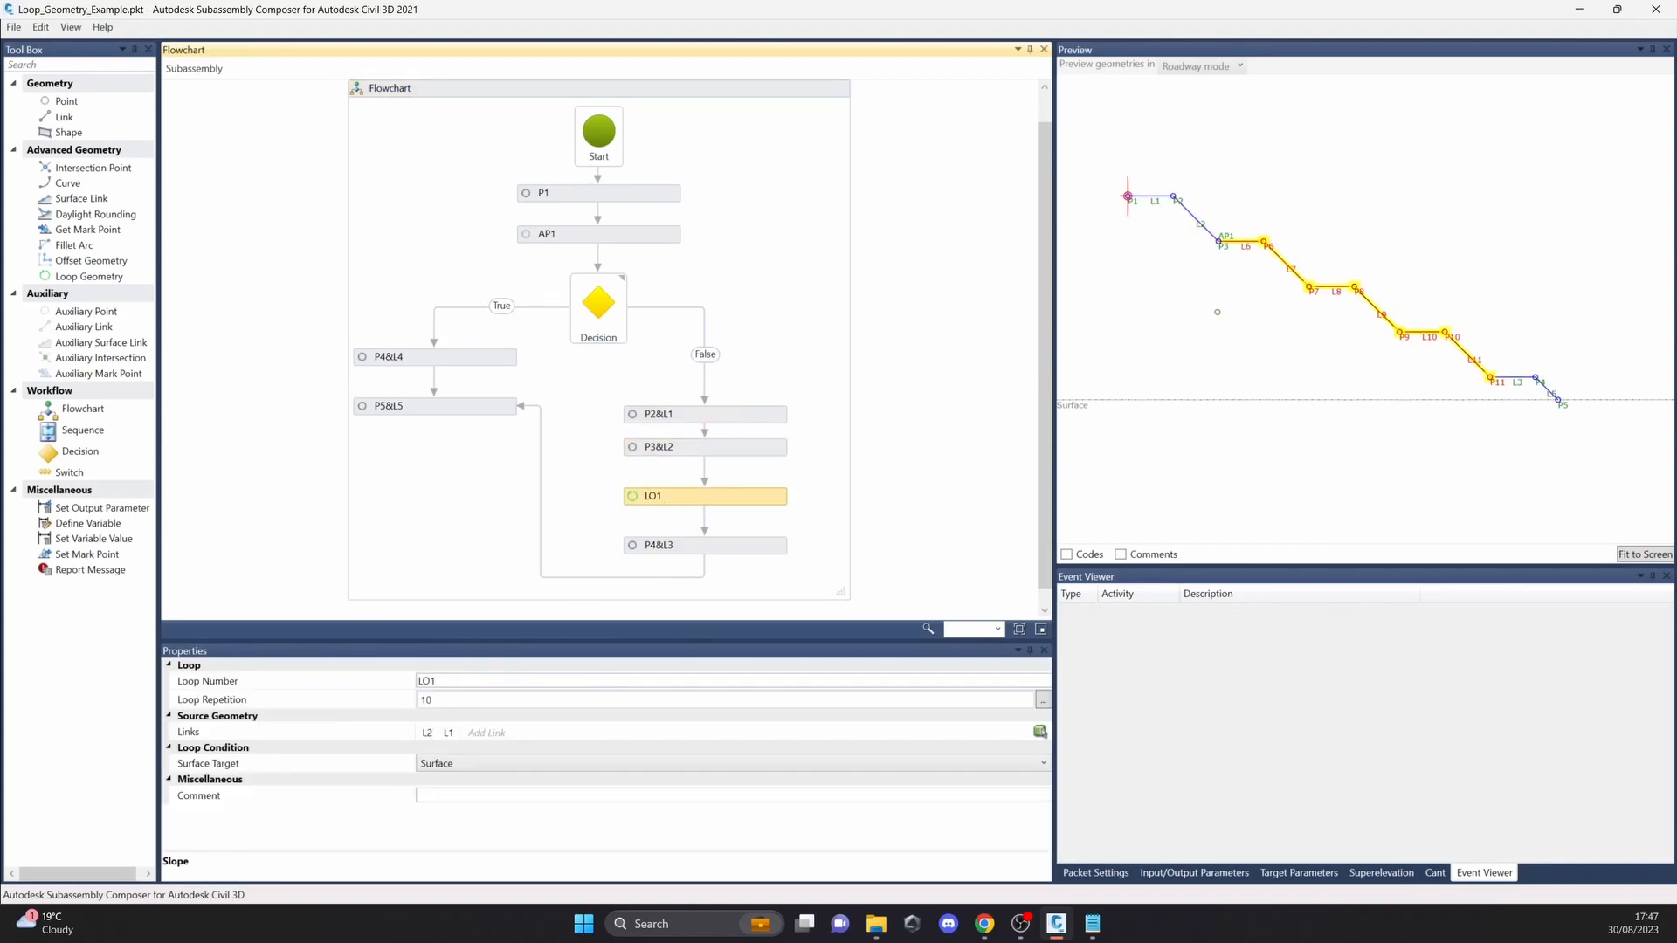
pyautogui.click(1084, 334)
pyautogui.moveTo(1084, 335); pyautogui.dragTo(1086, 482)
# Step: Review the P2&L1 and P3&L2 elements that feed the loop, and move the Surface target farther down in the preview
pyautogui.click(764, 411)
pyautogui.click(756, 447)
pyautogui.moveTo(1082, 404); pyautogui.dragTo(1092, 456)
pyautogui.scroll(-2, 1281, 371)
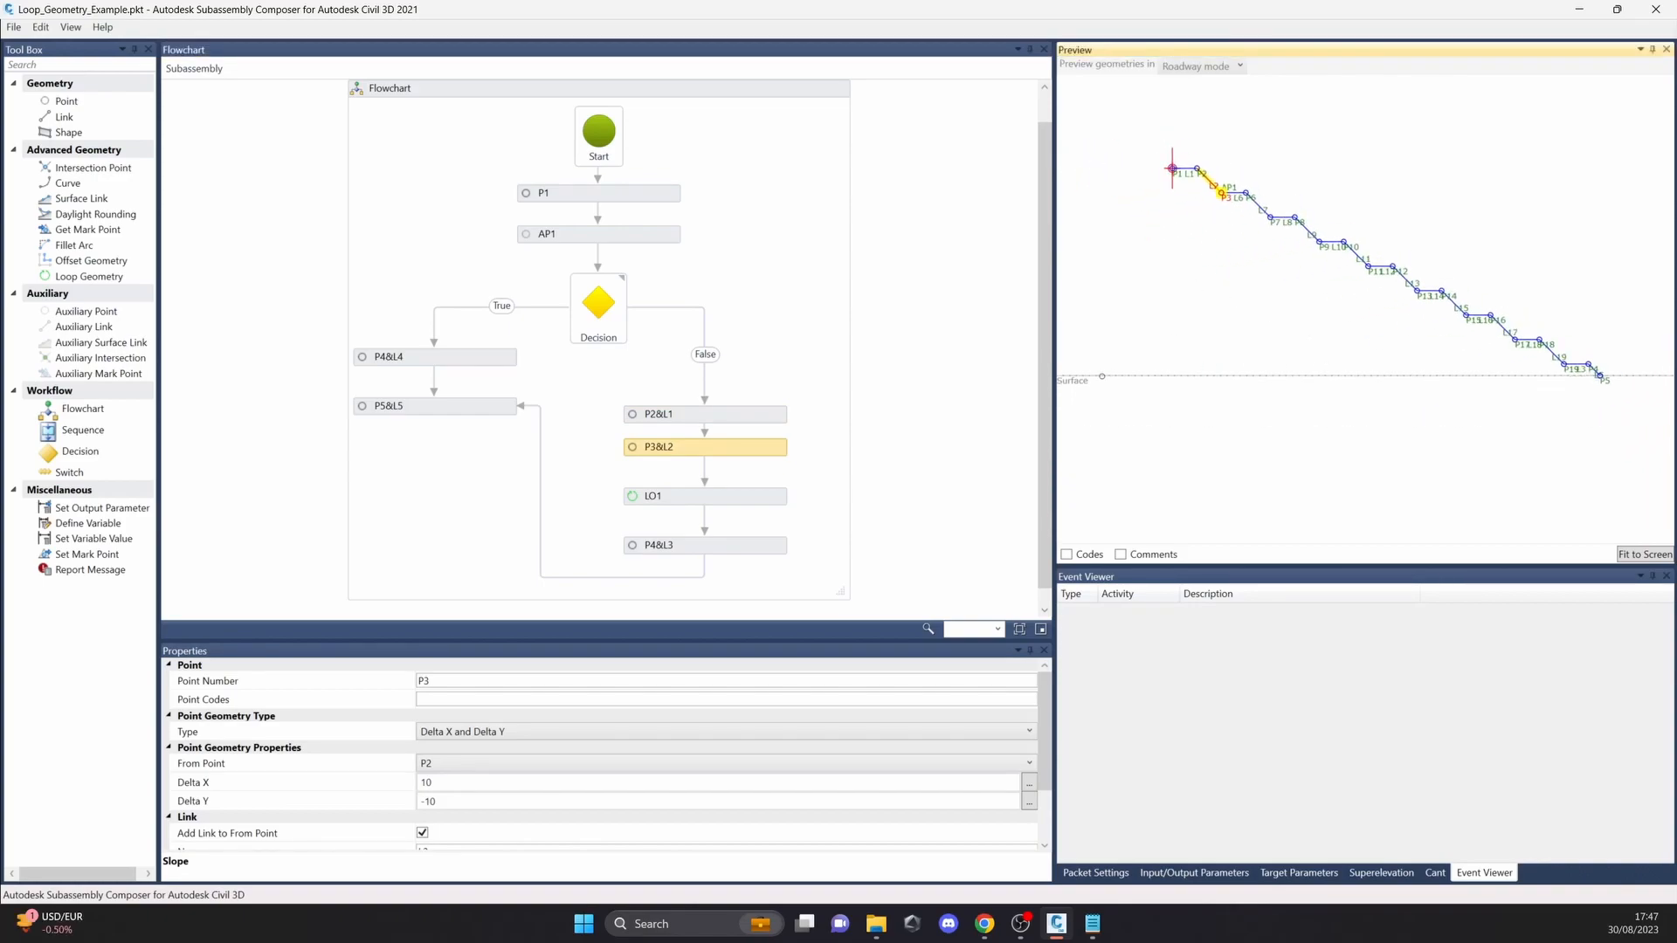
# Step: Review loop LO1's repetition count and move the Surface target well below the looped steps in the preview to compare the geometry
pyautogui.click(736, 497)
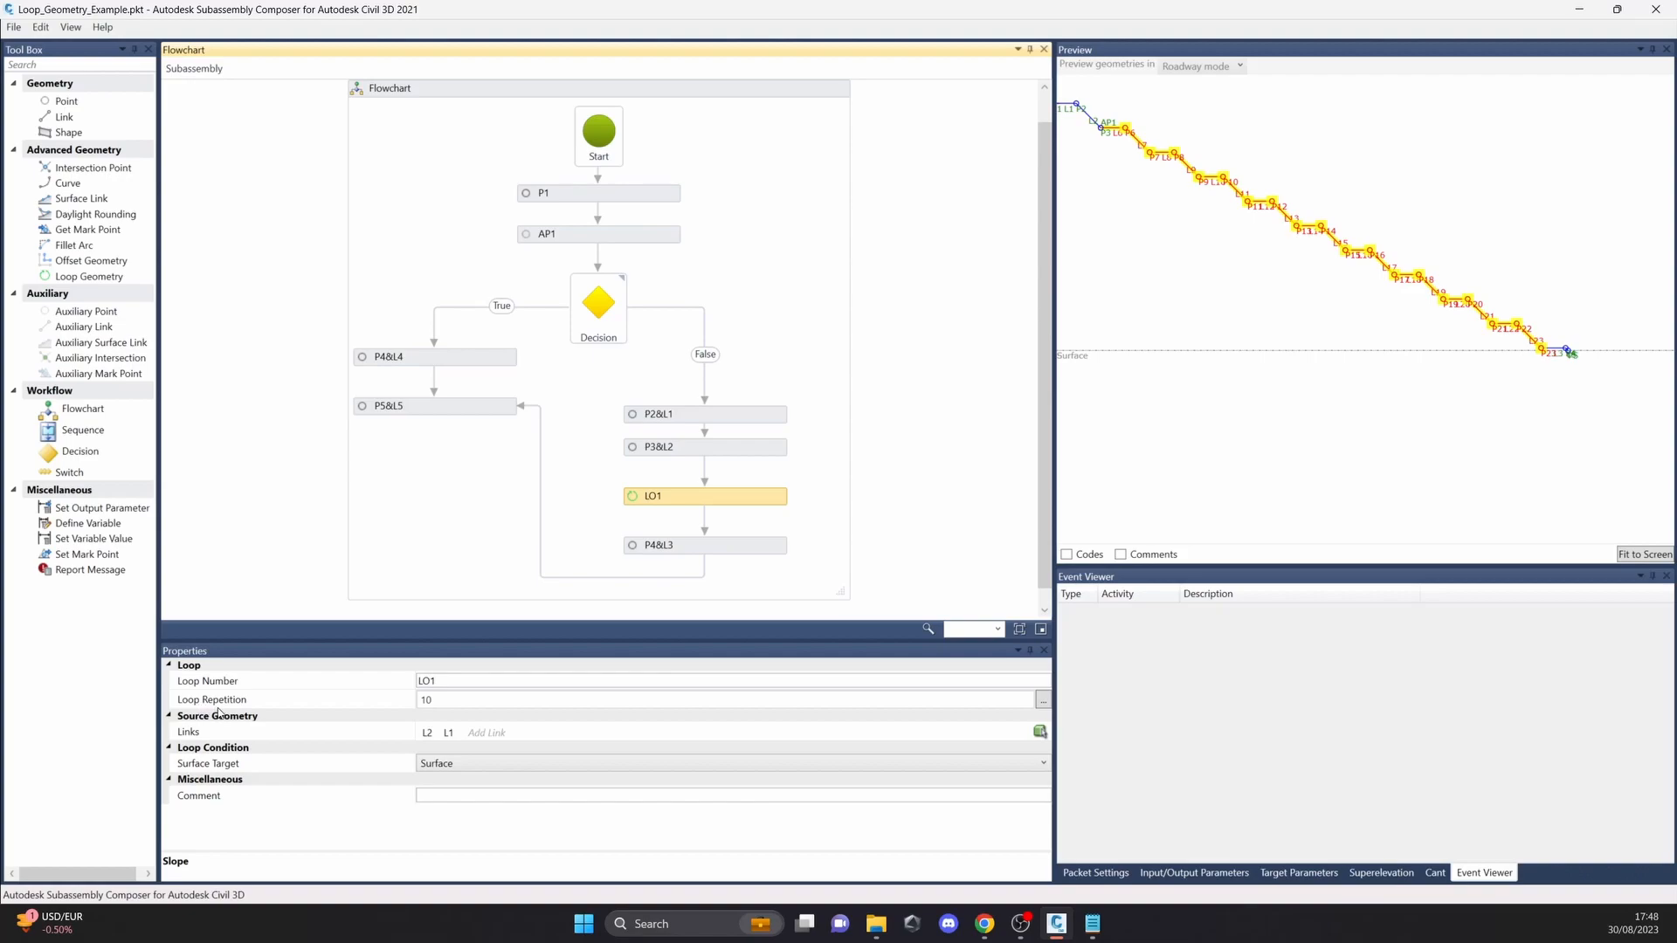
pyautogui.scroll(-3, 1138, 446)
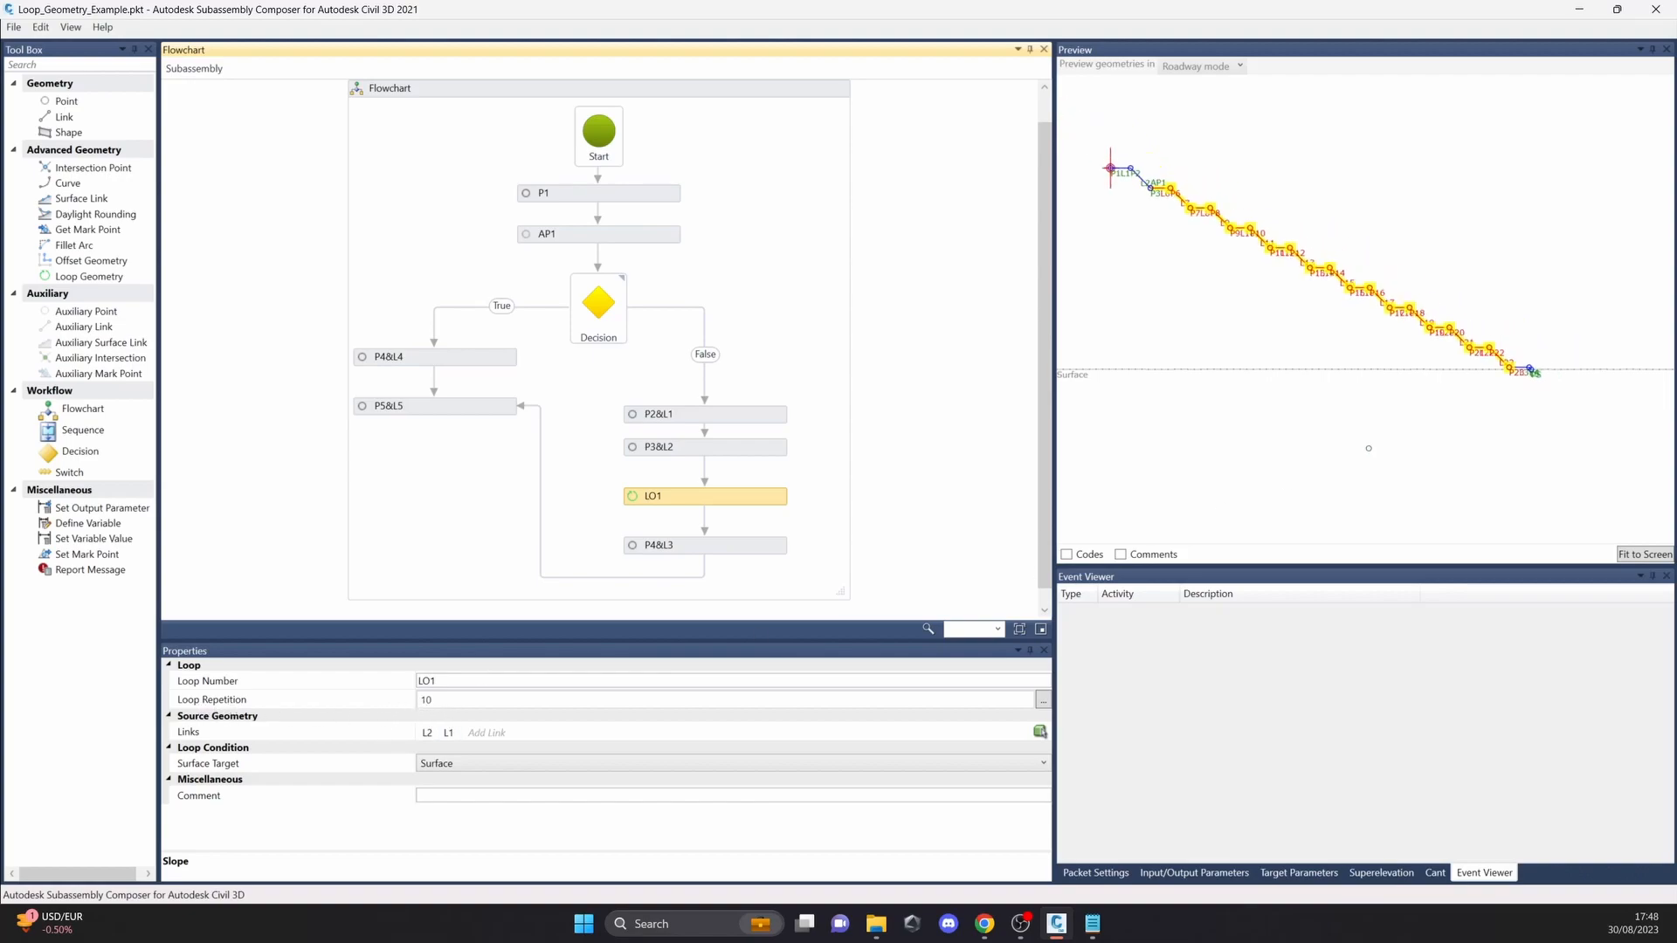
pyautogui.scroll(-2, 1531, 408)
pyautogui.moveTo(1454, 288); pyautogui.dragTo(1187, 173, button='middle')
pyautogui.moveTo(1083, 359); pyautogui.dragTo(1274, 375)
pyautogui.click(1337, 298)
pyautogui.moveTo(1318, 312); pyautogui.dragTo(1424, 328, button='middle')
pyautogui.scroll(4, 1435, 362)
pyautogui.scroll(-1, 1476, 364)
pyautogui.scroll(-1, 1425, 327)
pyautogui.moveTo(1083, 402); pyautogui.dragTo(1083, 292)
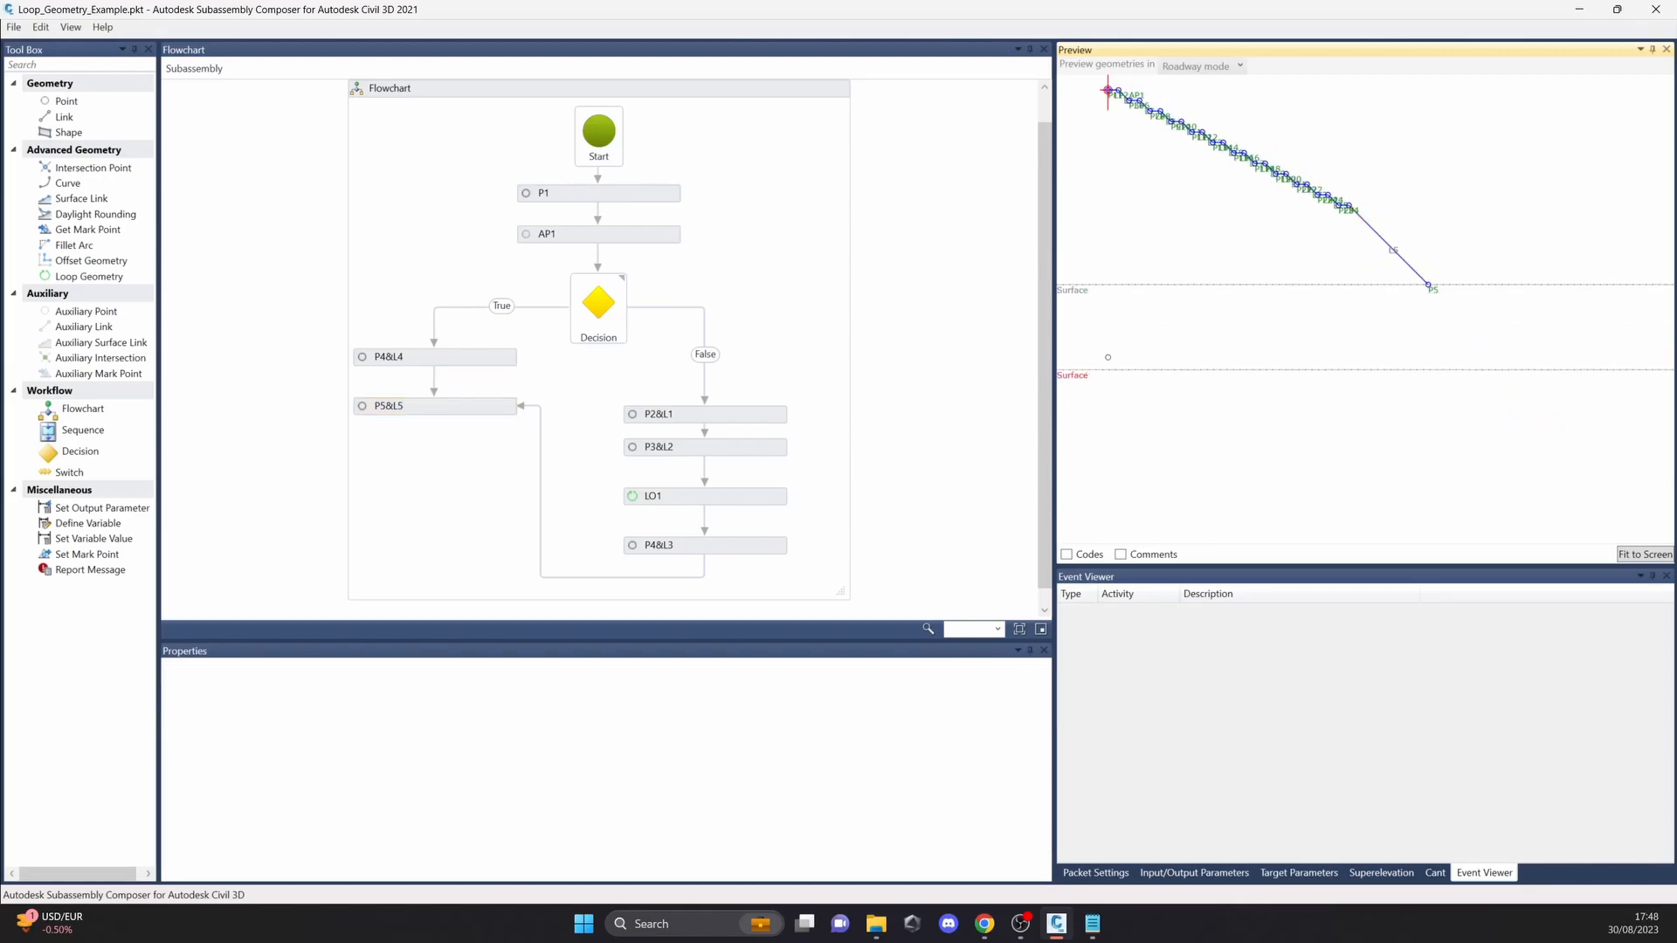
# Step: Open the Point_Angle_And_Delta_X_Example.pkt sample packet without saving changes to the loop geometry example
pyautogui.click(13, 26)
pyautogui.click(35, 66)
pyautogui.click(904, 528)
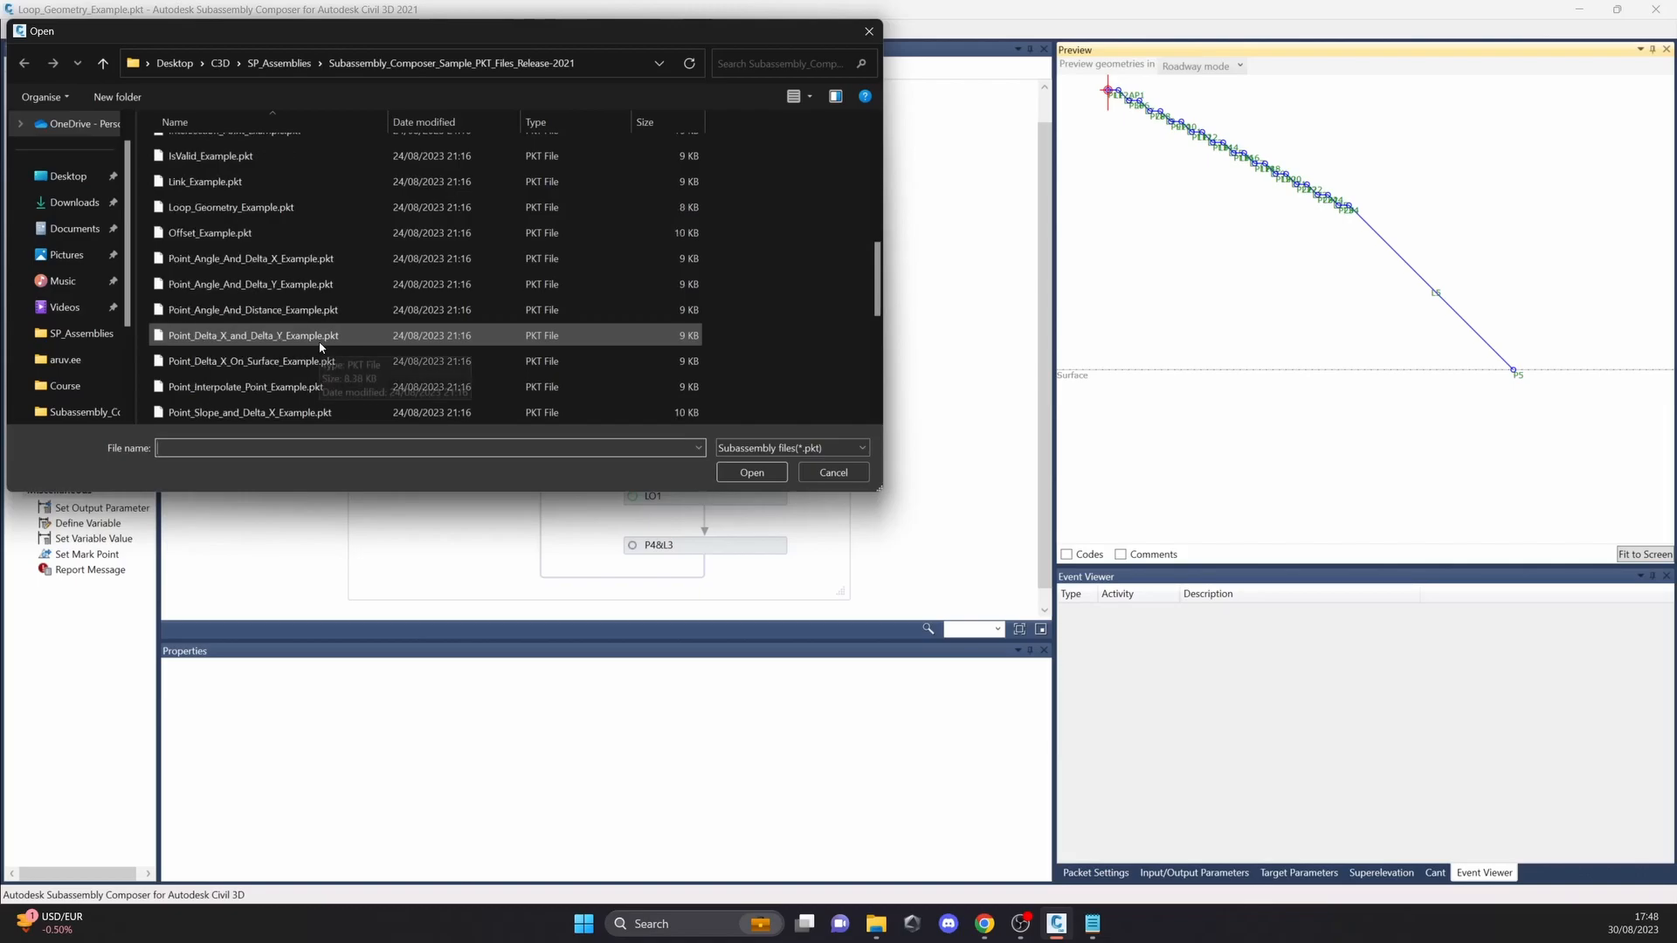
pyautogui.scroll(-2, 305, 280)
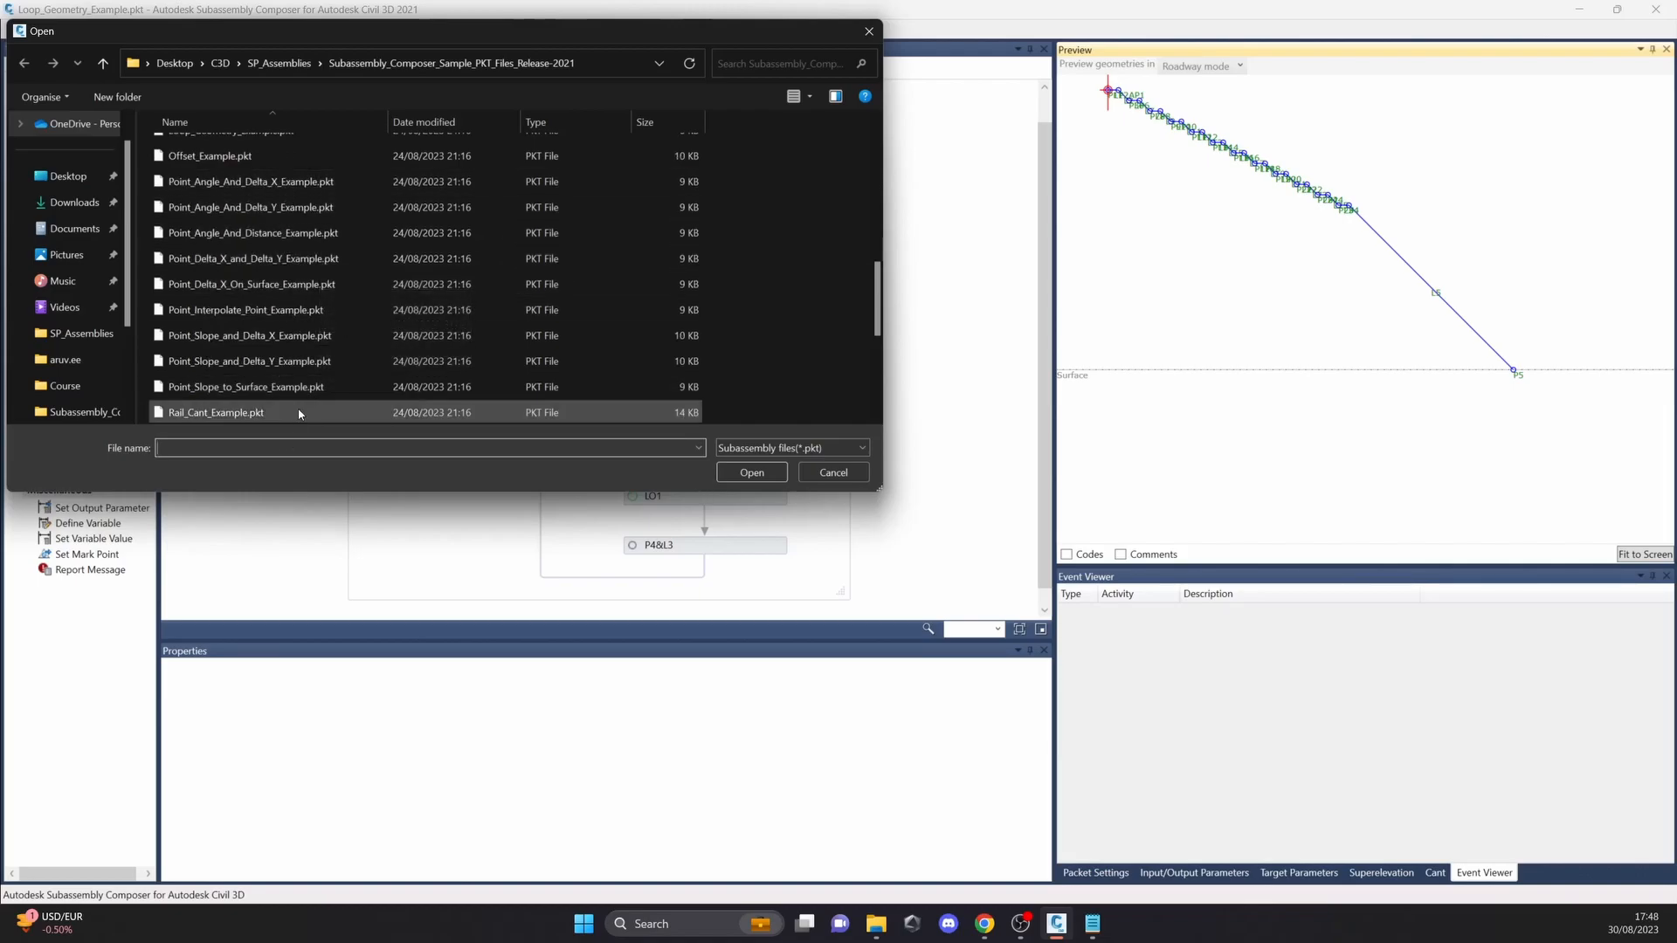
pyautogui.click(304, 183)
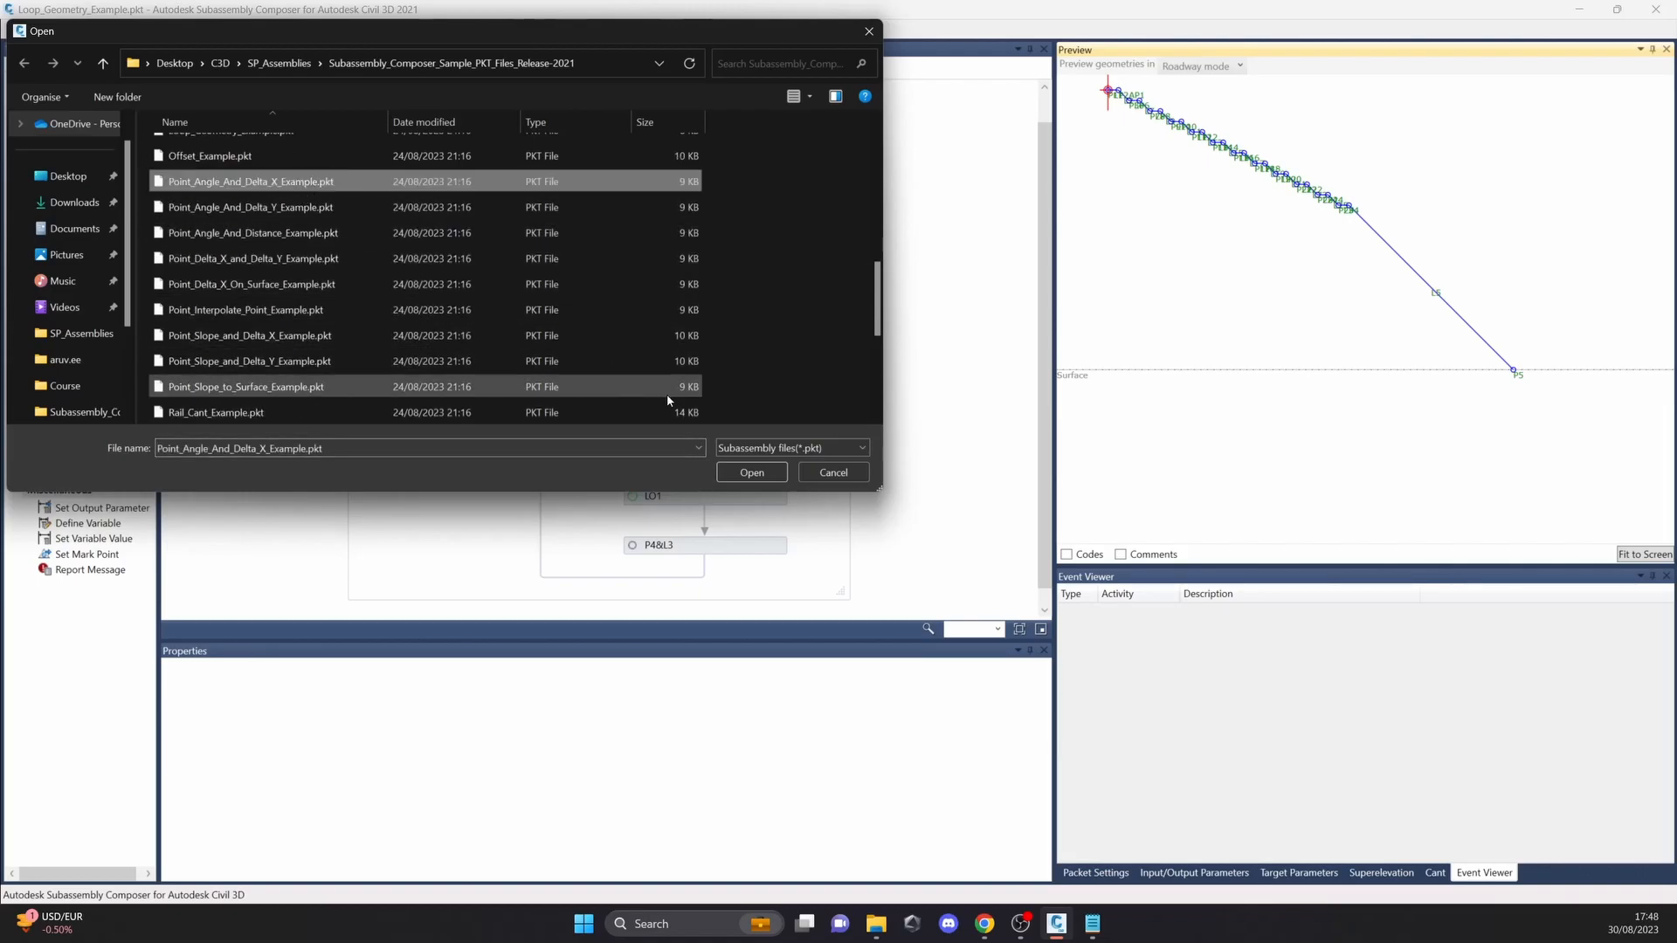
pyautogui.click(751, 471)
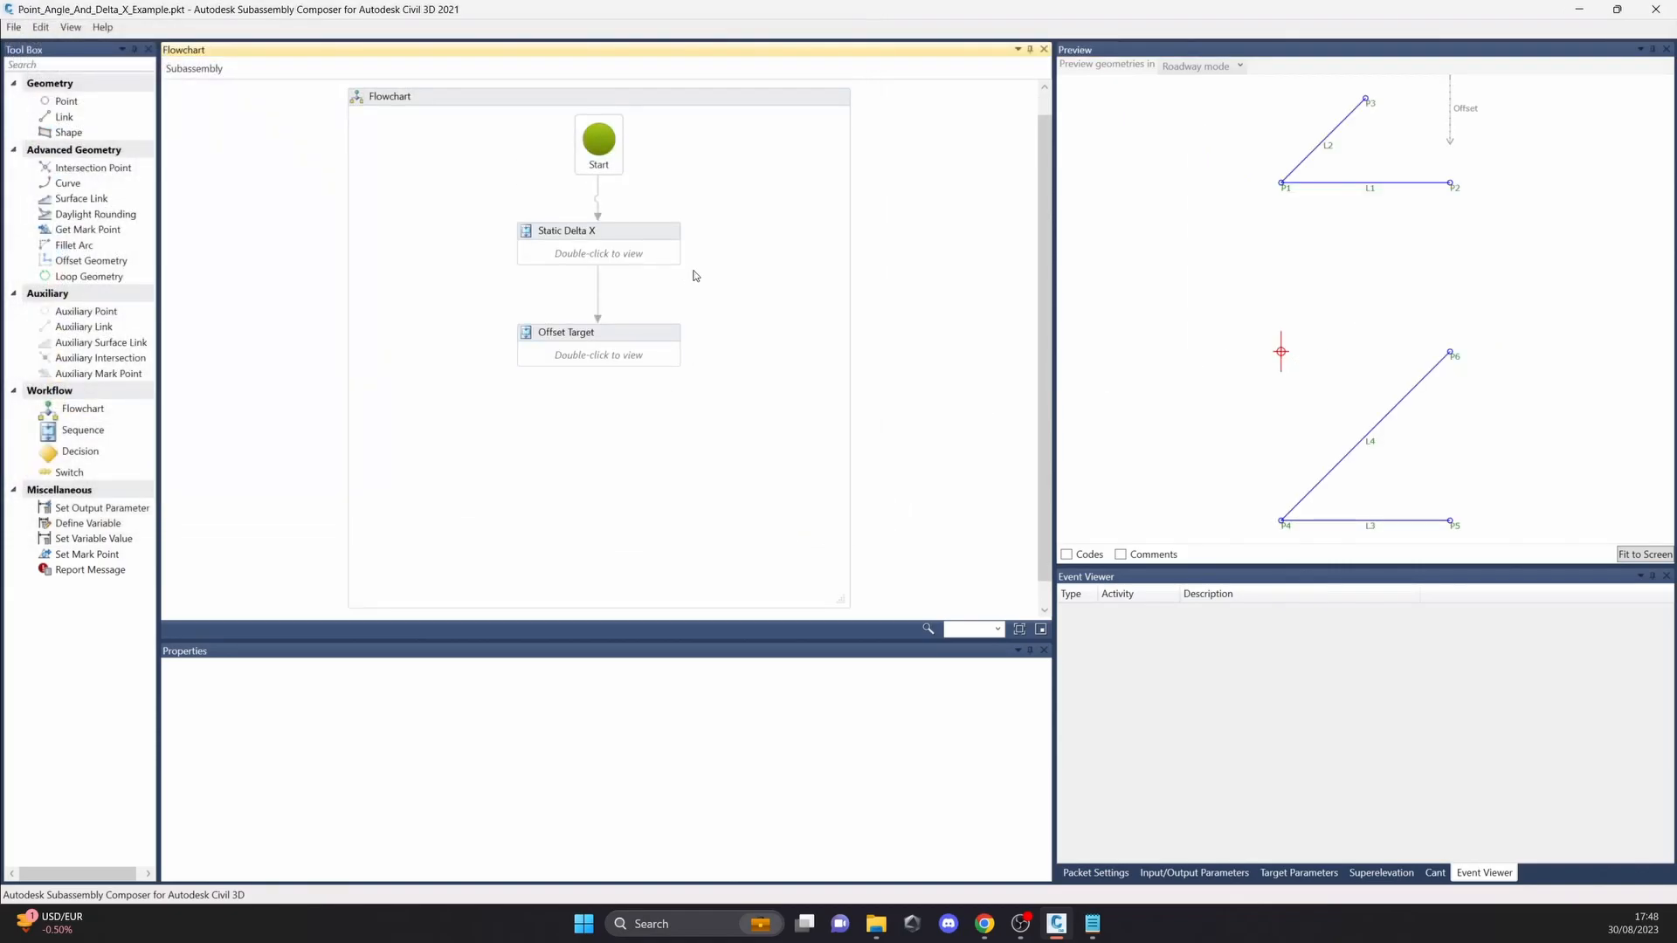
# Step: Examine point P1 inside the Static Delta X sequence and the point geometry types available for it
pyautogui.doubleClick(602, 254)
pyautogui.click(646, 315)
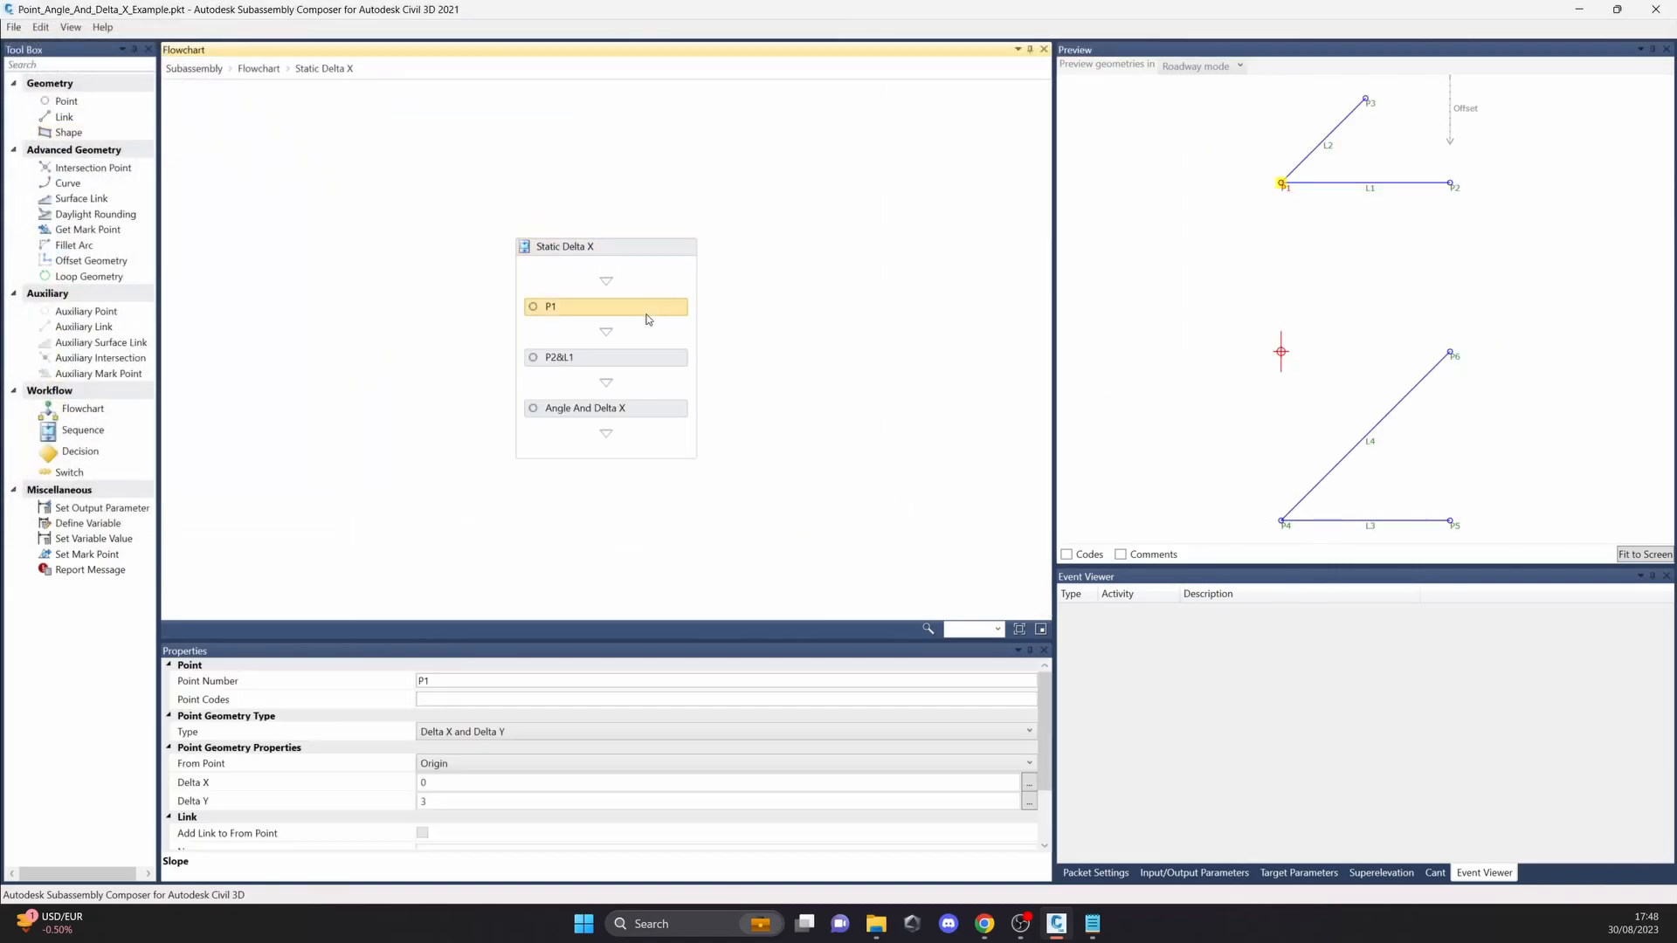
pyautogui.moveTo(1308, 299); pyautogui.dragTo(1163, 476)
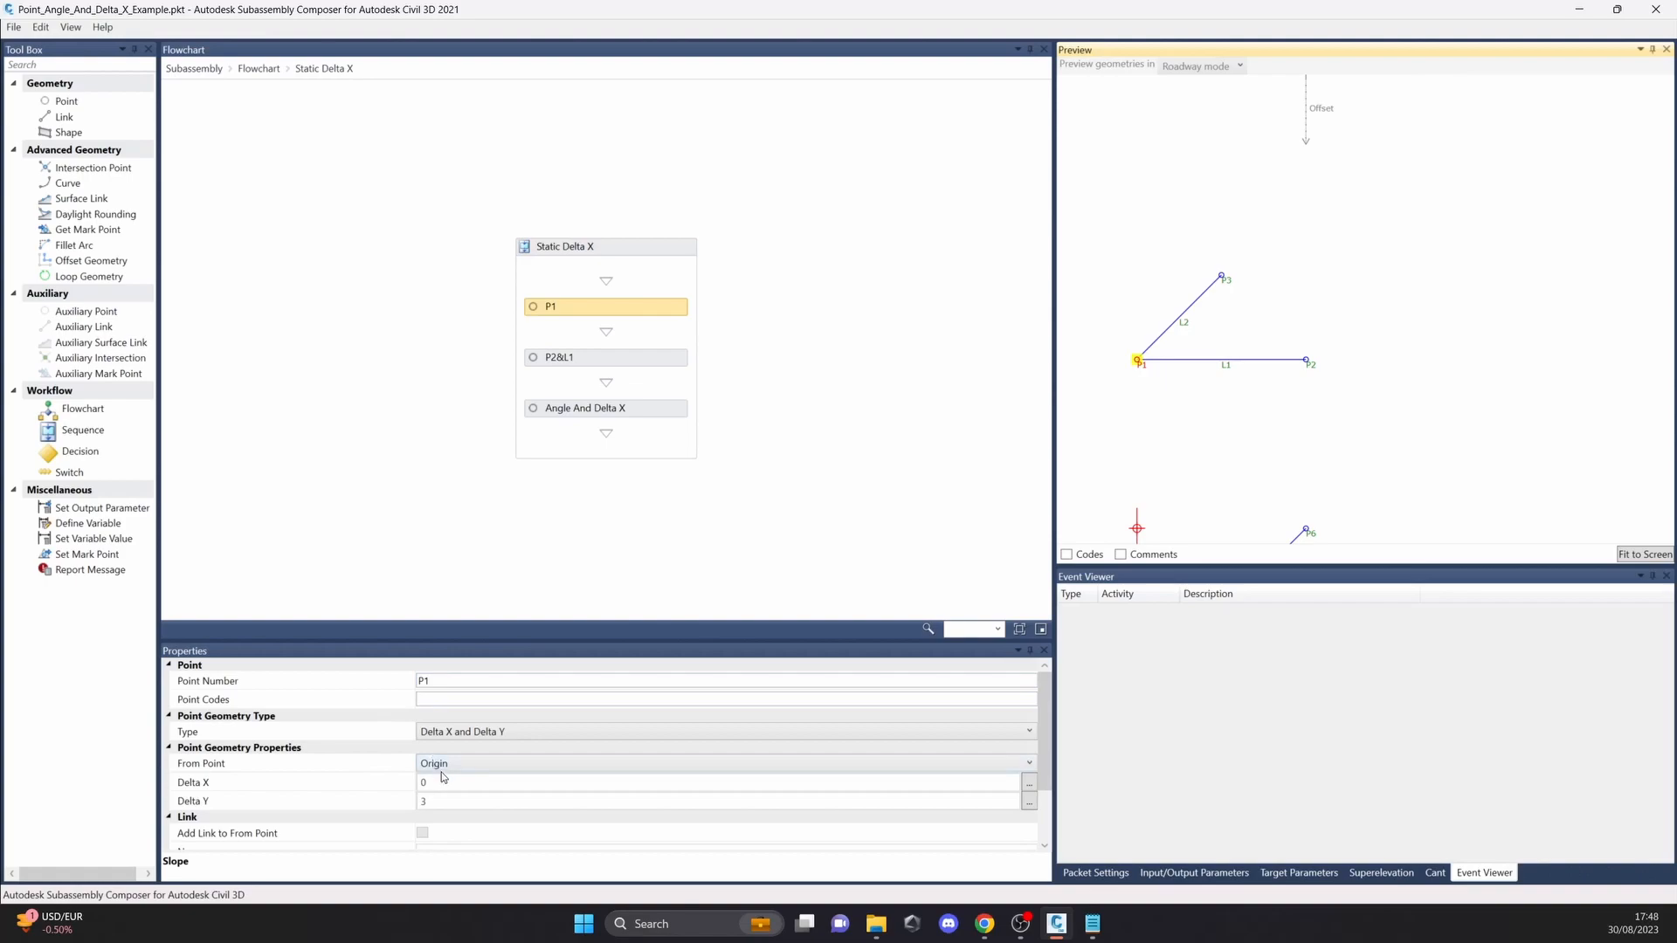
pyautogui.click(443, 734)
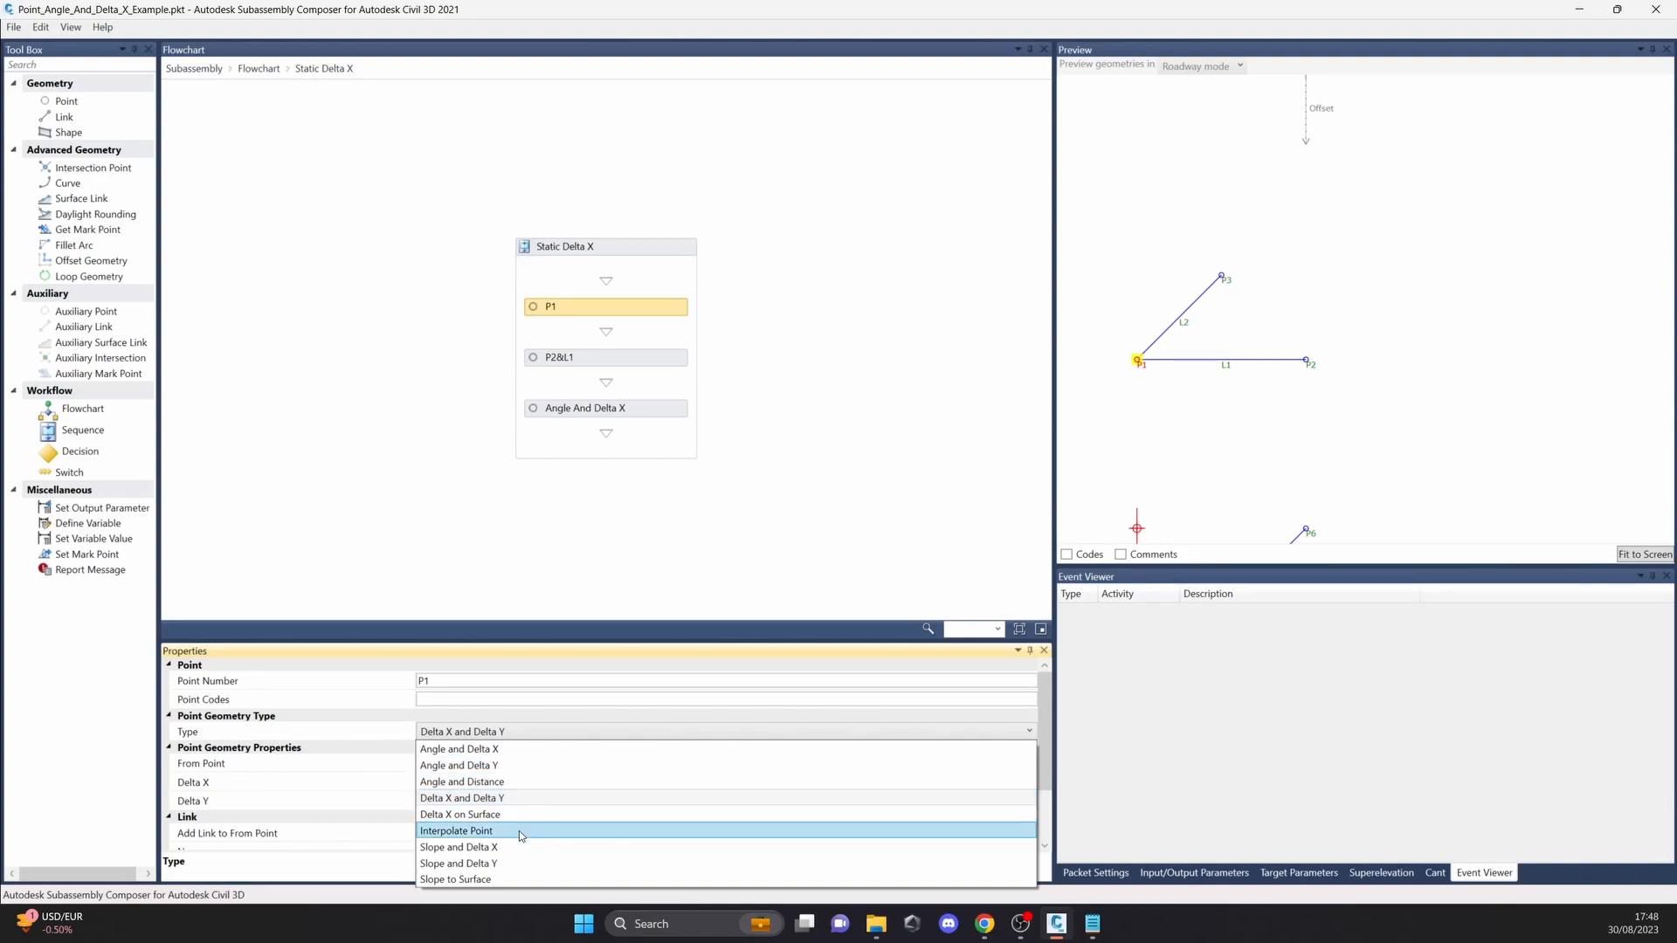
pyautogui.click(788, 398)
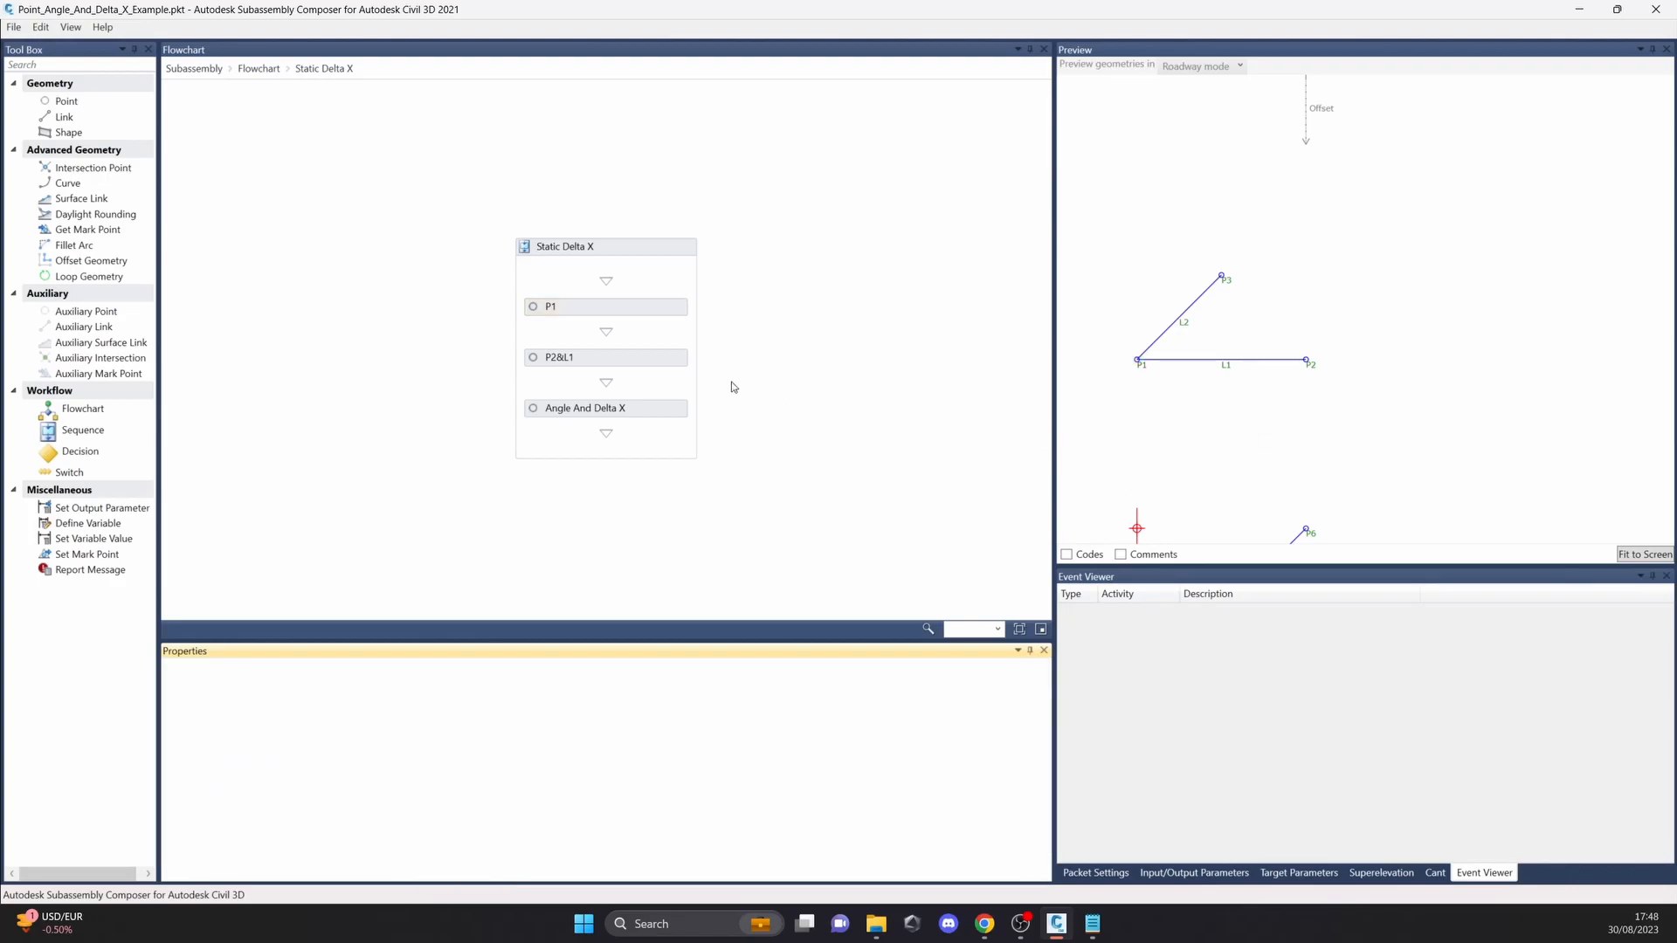
# Step: Browse the sample packet files and open Real_Numbers_Example.pkt
pyautogui.click(14, 27)
pyautogui.click(35, 62)
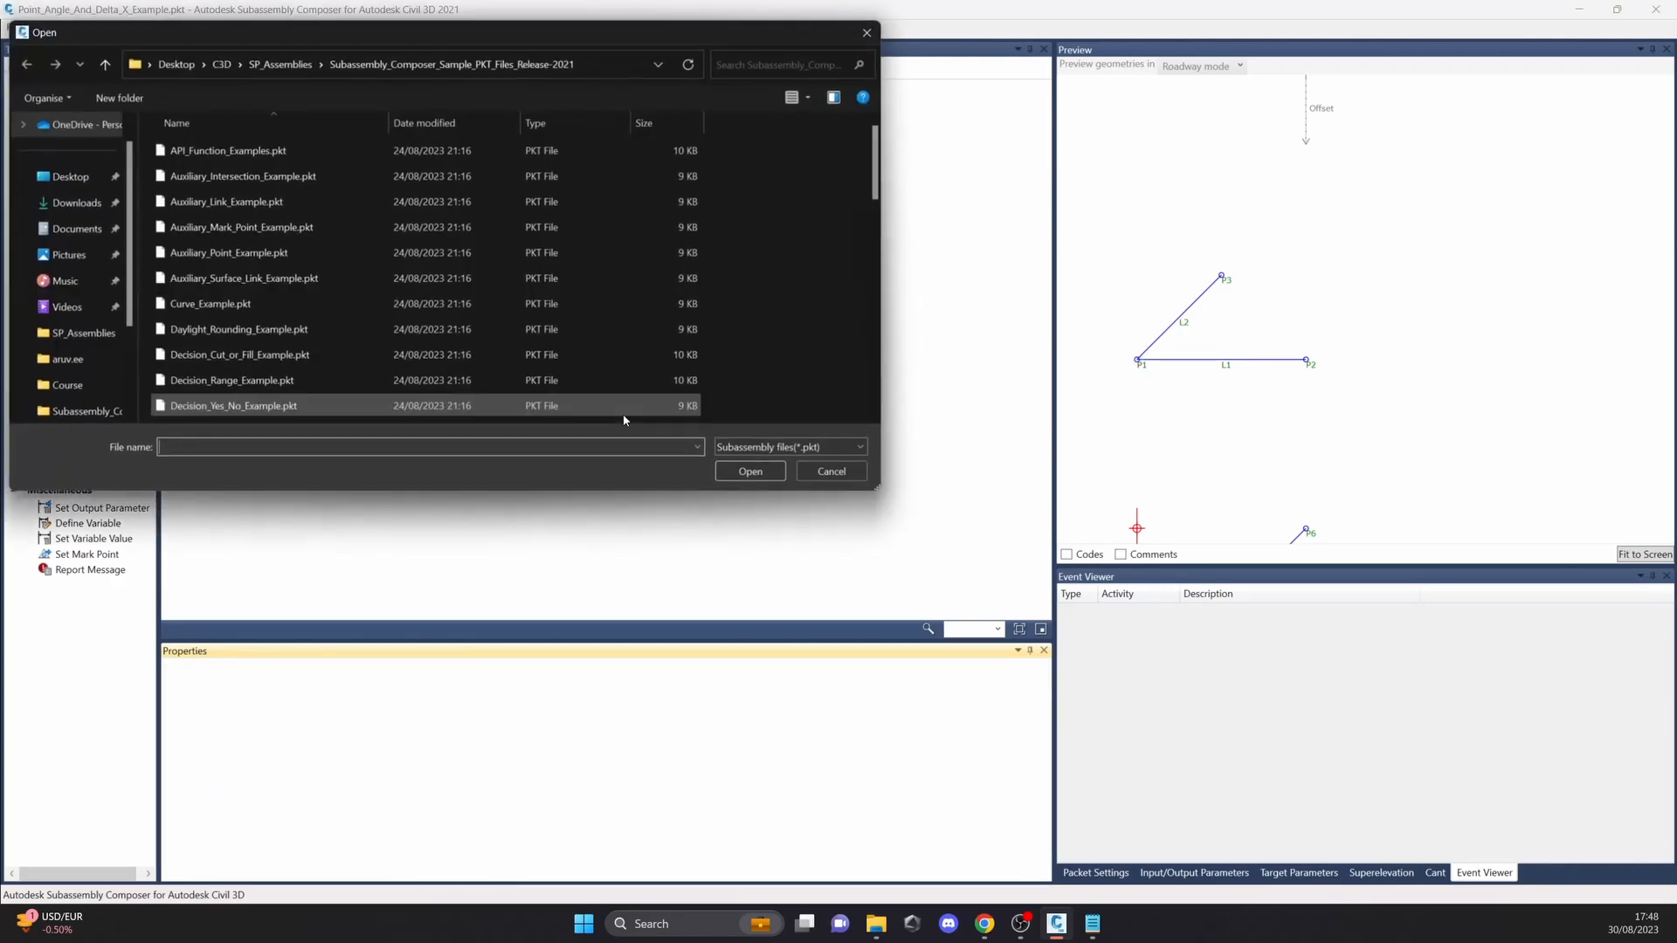
pyautogui.scroll(-7, 304, 285)
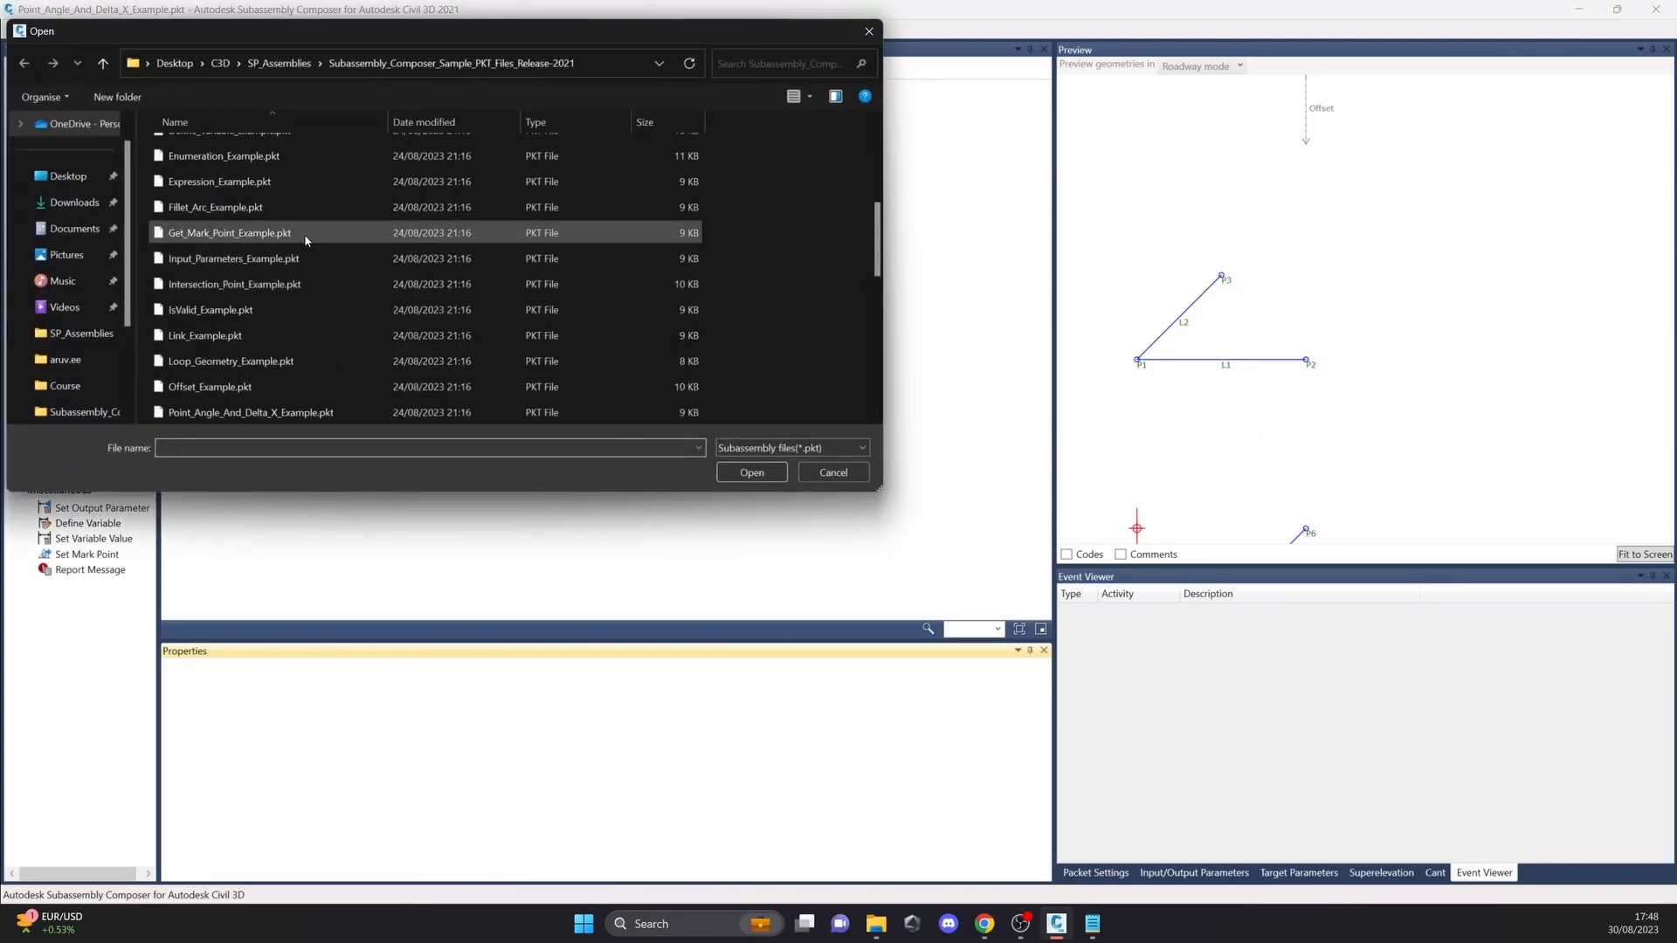
pyautogui.click(324, 210)
pyautogui.click(332, 284)
pyautogui.click(342, 311)
pyautogui.click(350, 336)
pyautogui.click(345, 361)
pyautogui.click(341, 387)
pyautogui.scroll(-1, 334, 335)
pyautogui.scroll(-2, 333, 328)
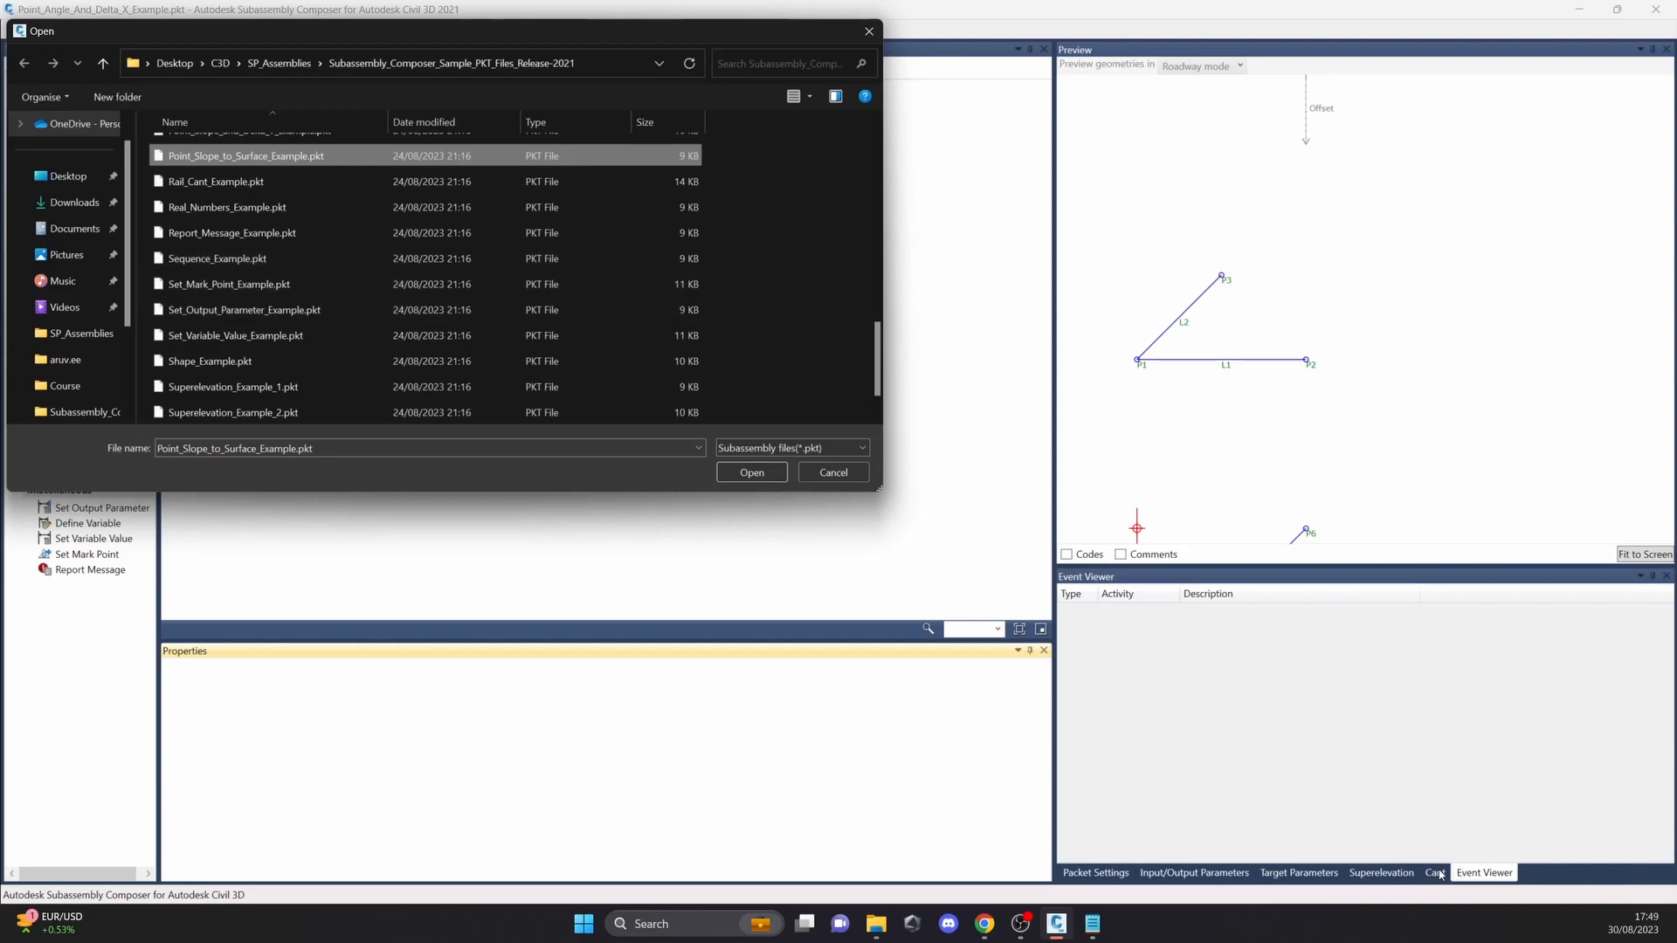
pyautogui.click(310, 214)
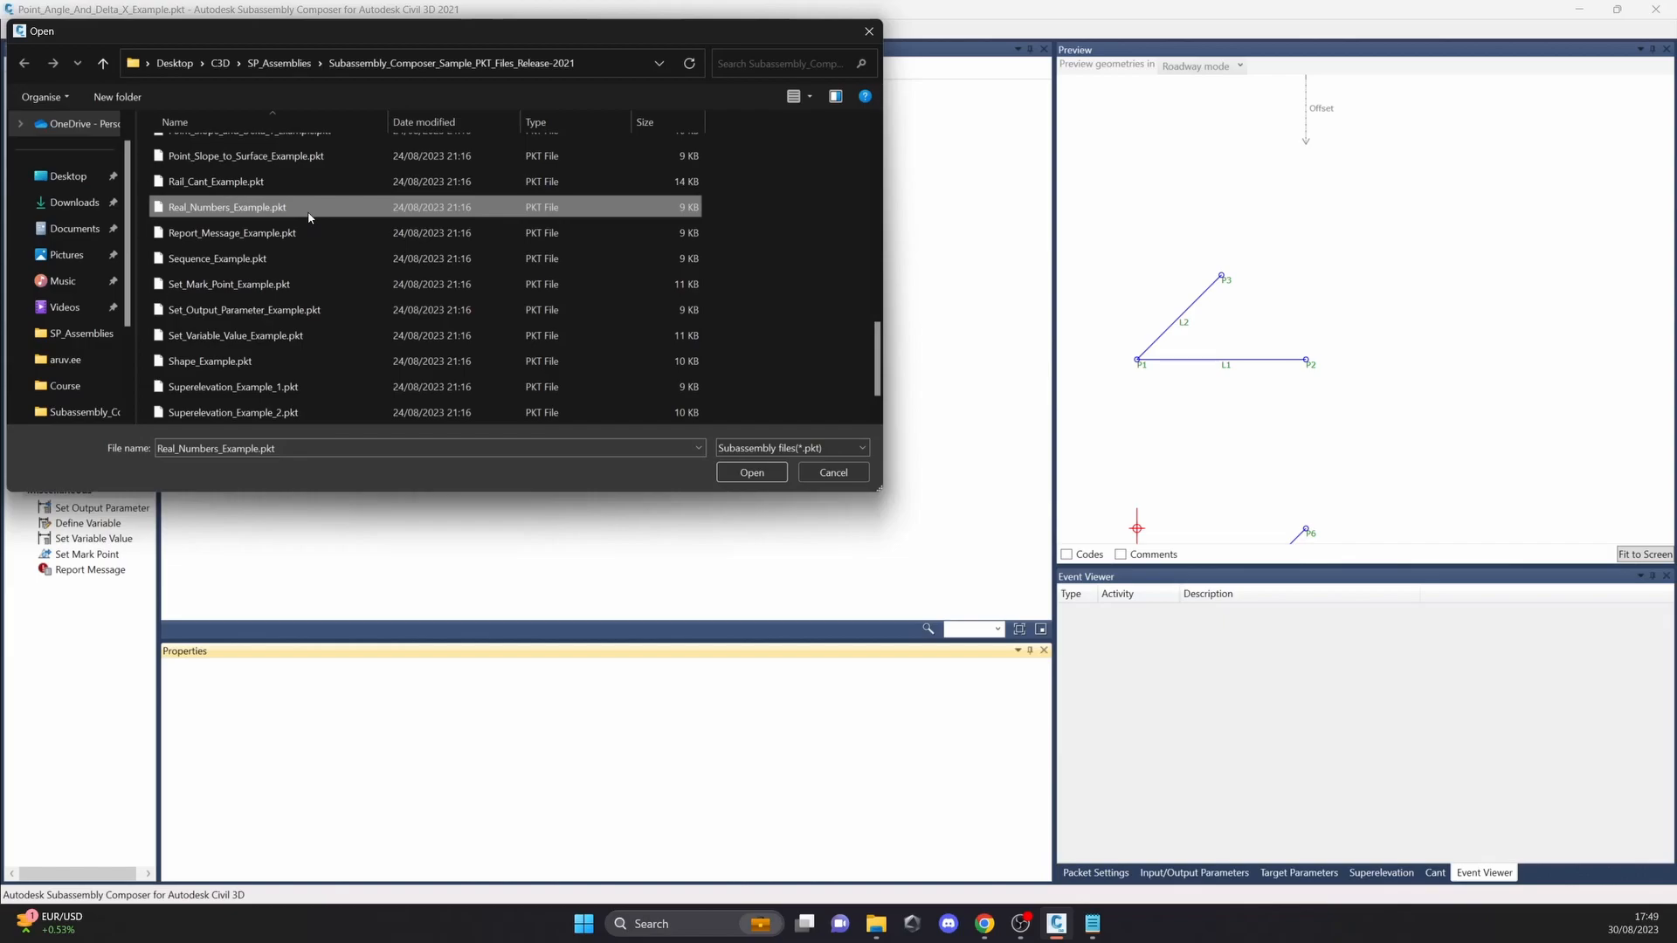
pyautogui.click(752, 473)
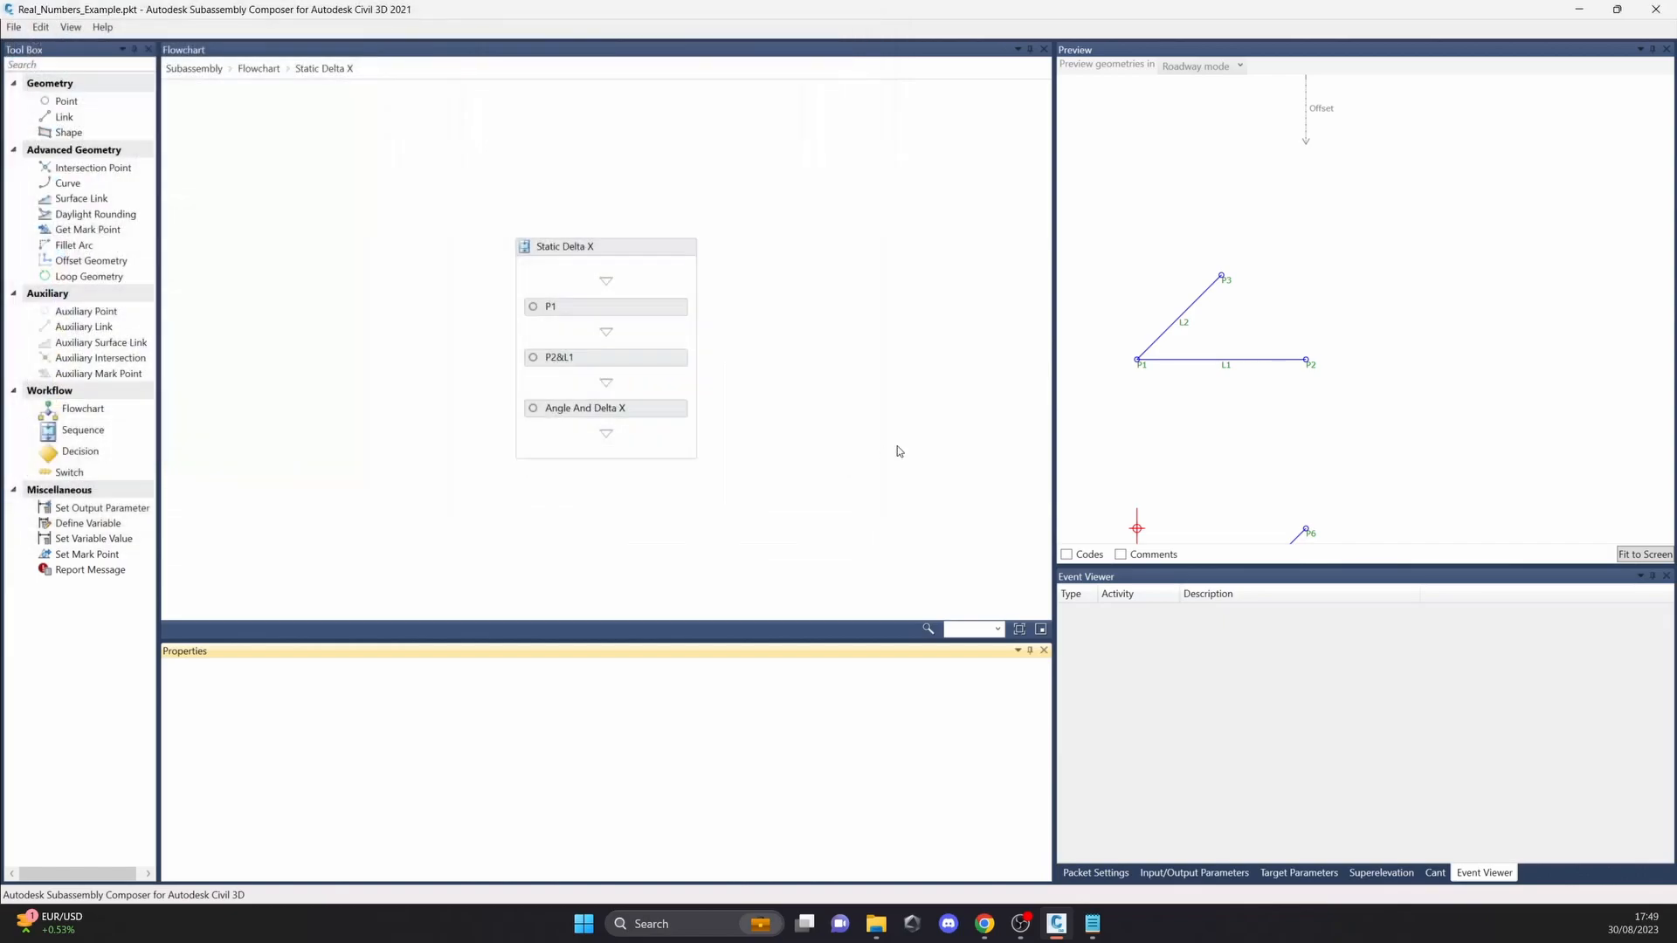
# Step: Examine the Delta X and Delta Y settings of the P4&L3, P1 and P2&L1 elements in the flowchart
pyautogui.click(629, 333)
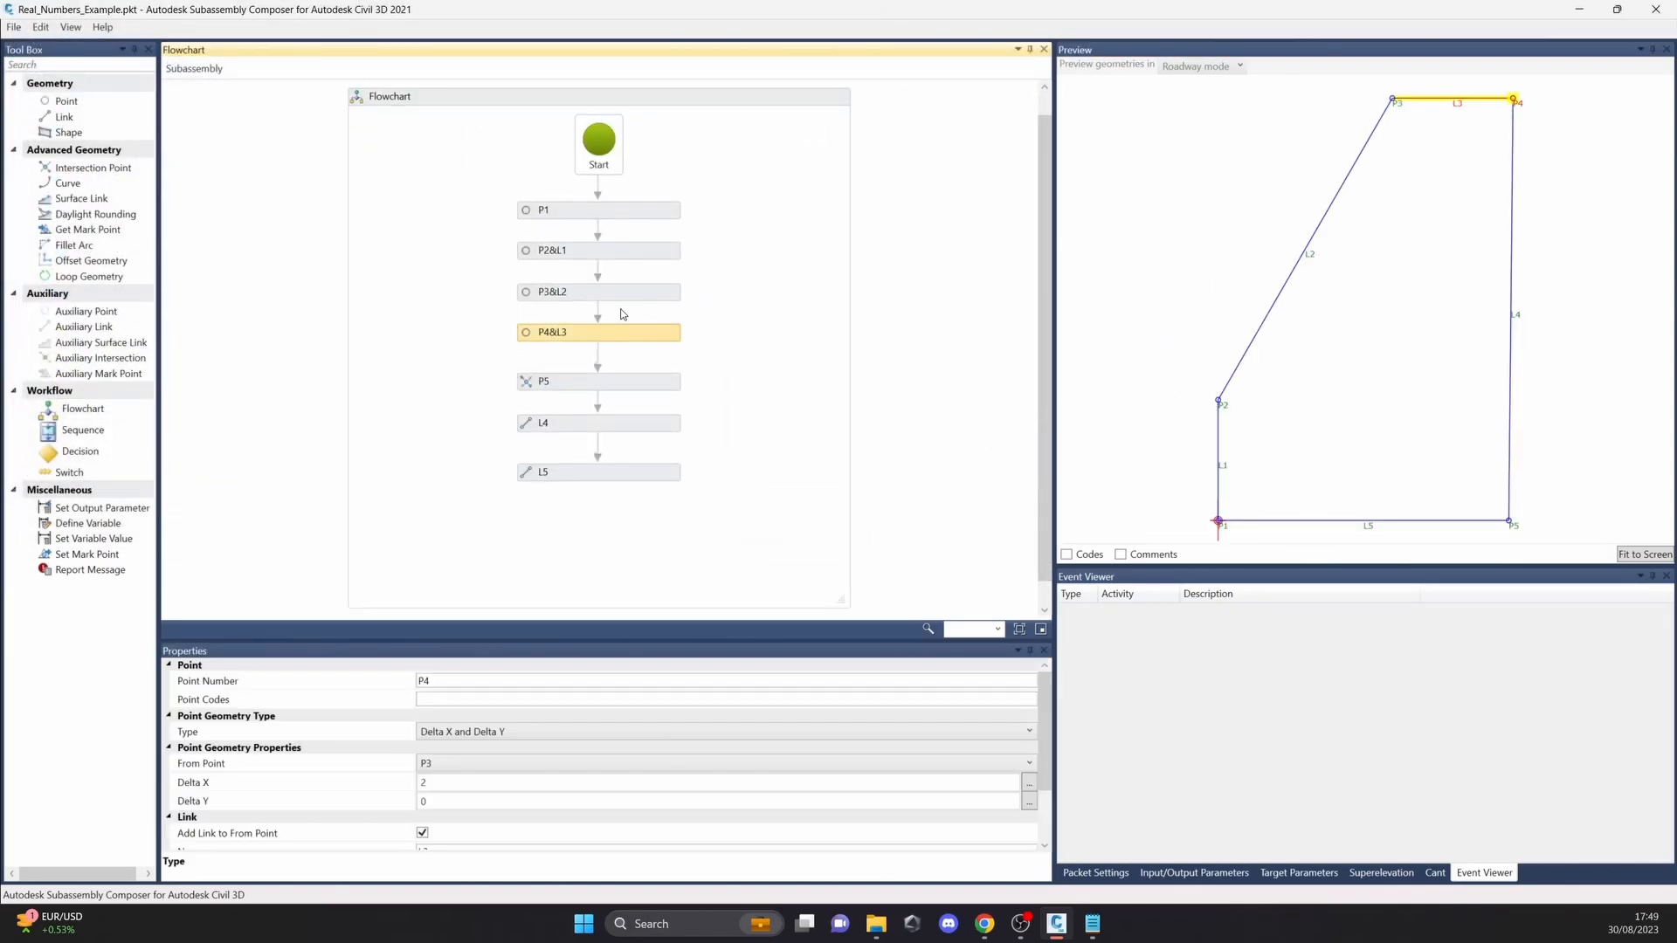
pyautogui.click(446, 785)
pyautogui.click(443, 801)
pyautogui.click(14, 27)
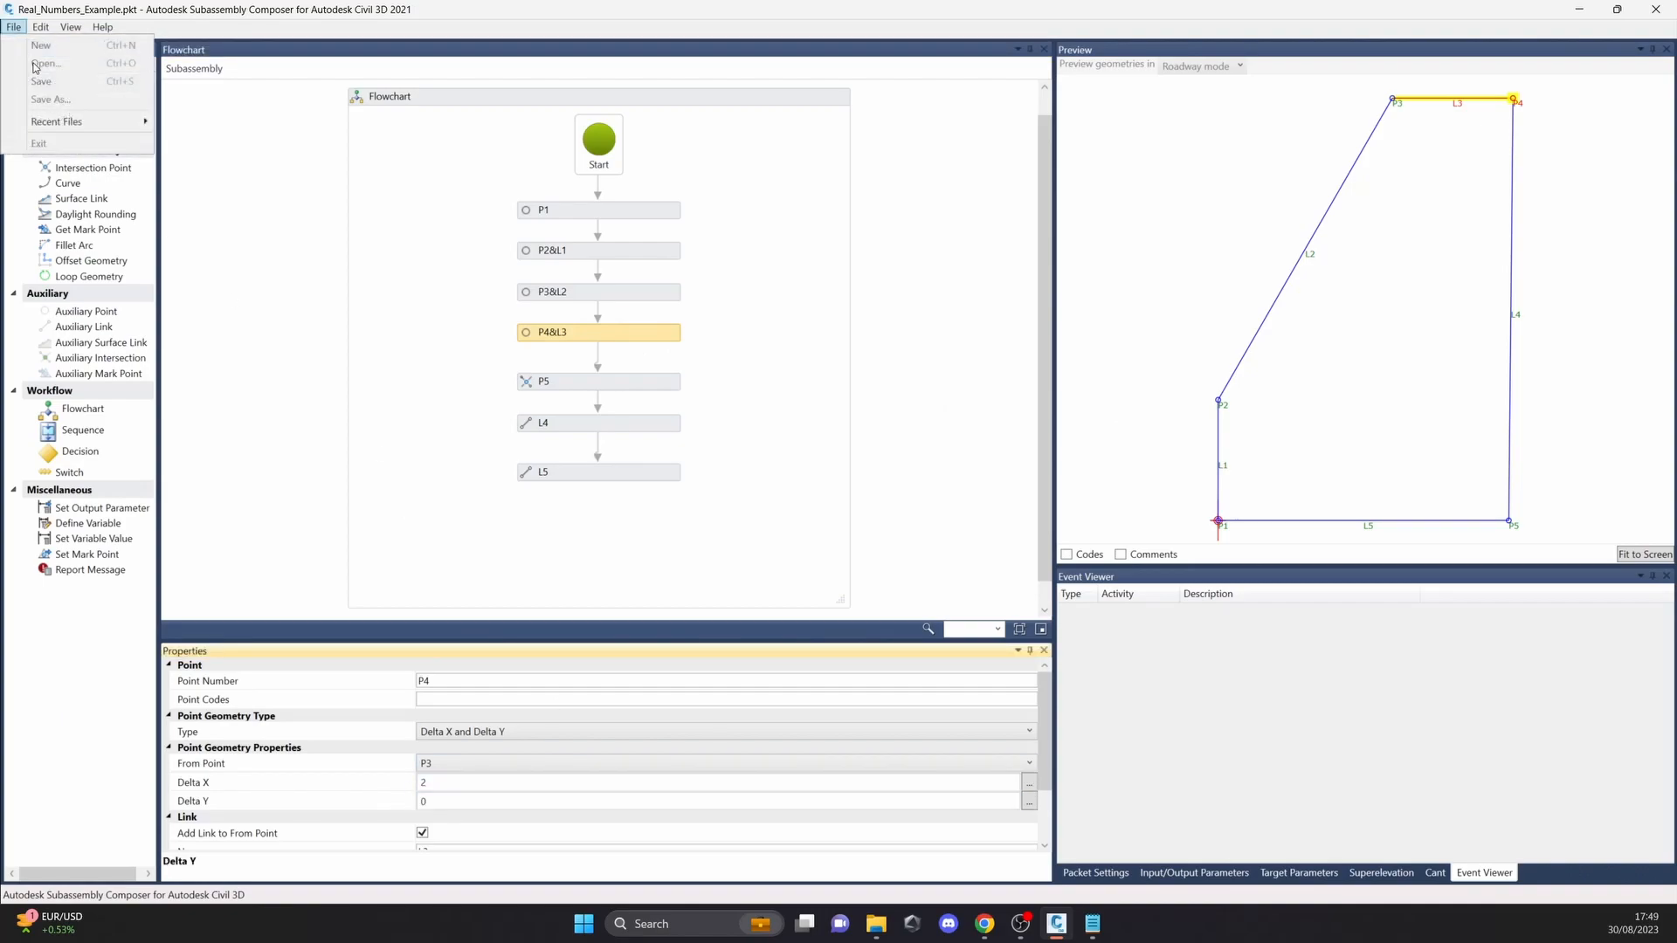
pyautogui.click(489, 318)
pyautogui.click(15, 27)
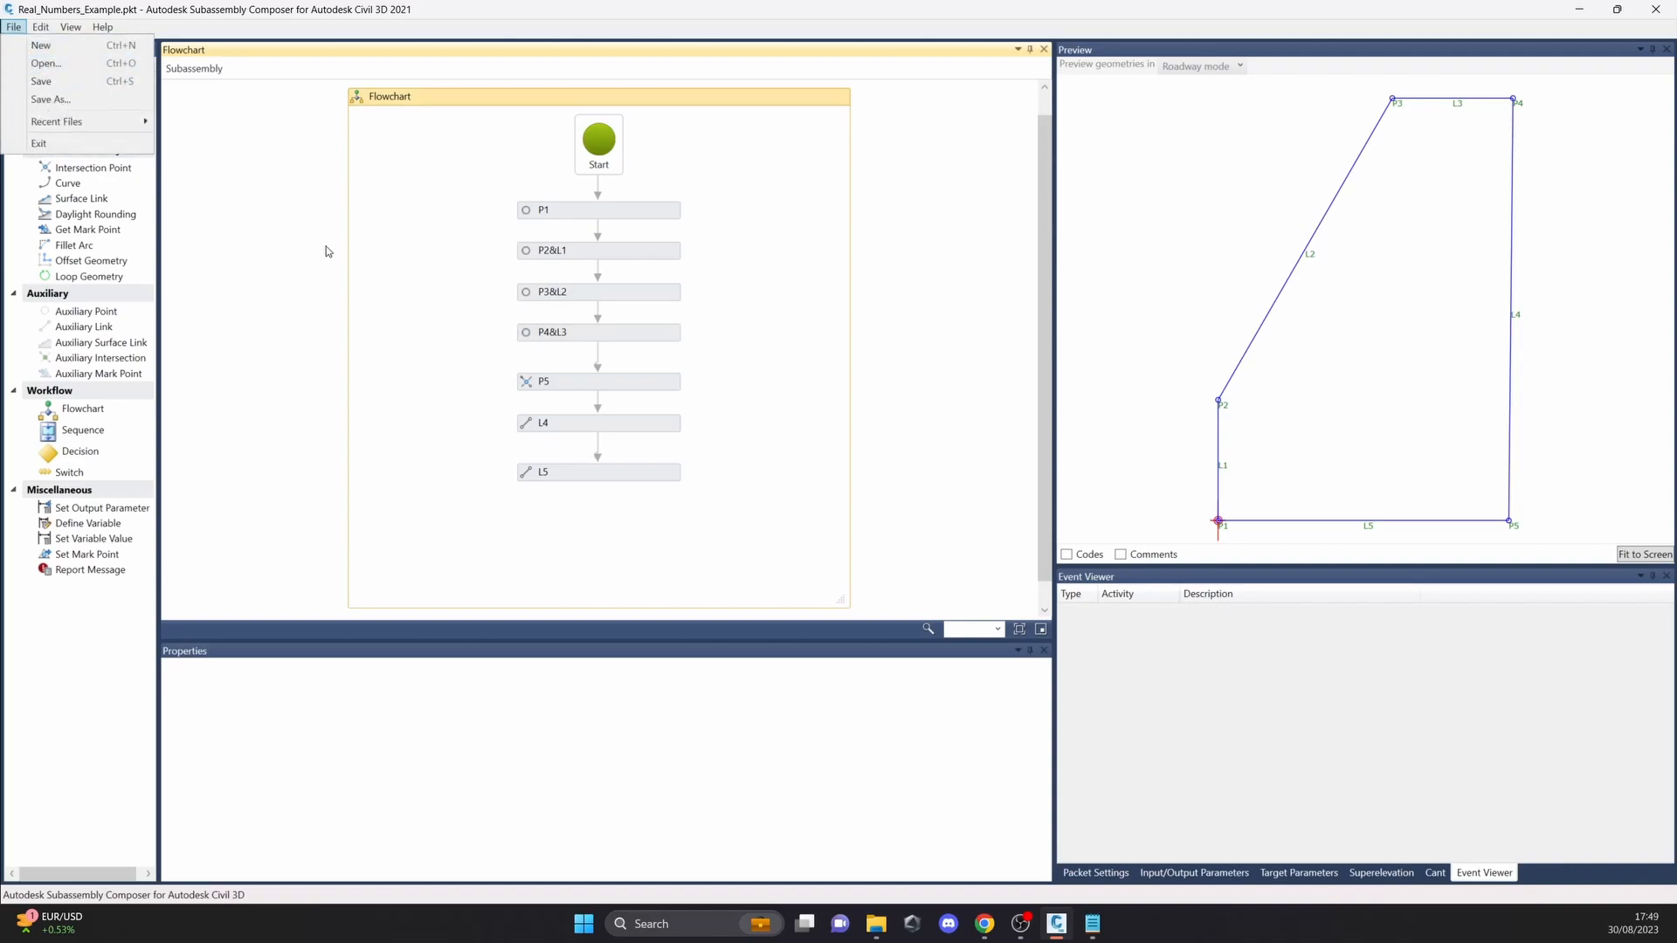
pyautogui.click(769, 275)
pyautogui.click(661, 215)
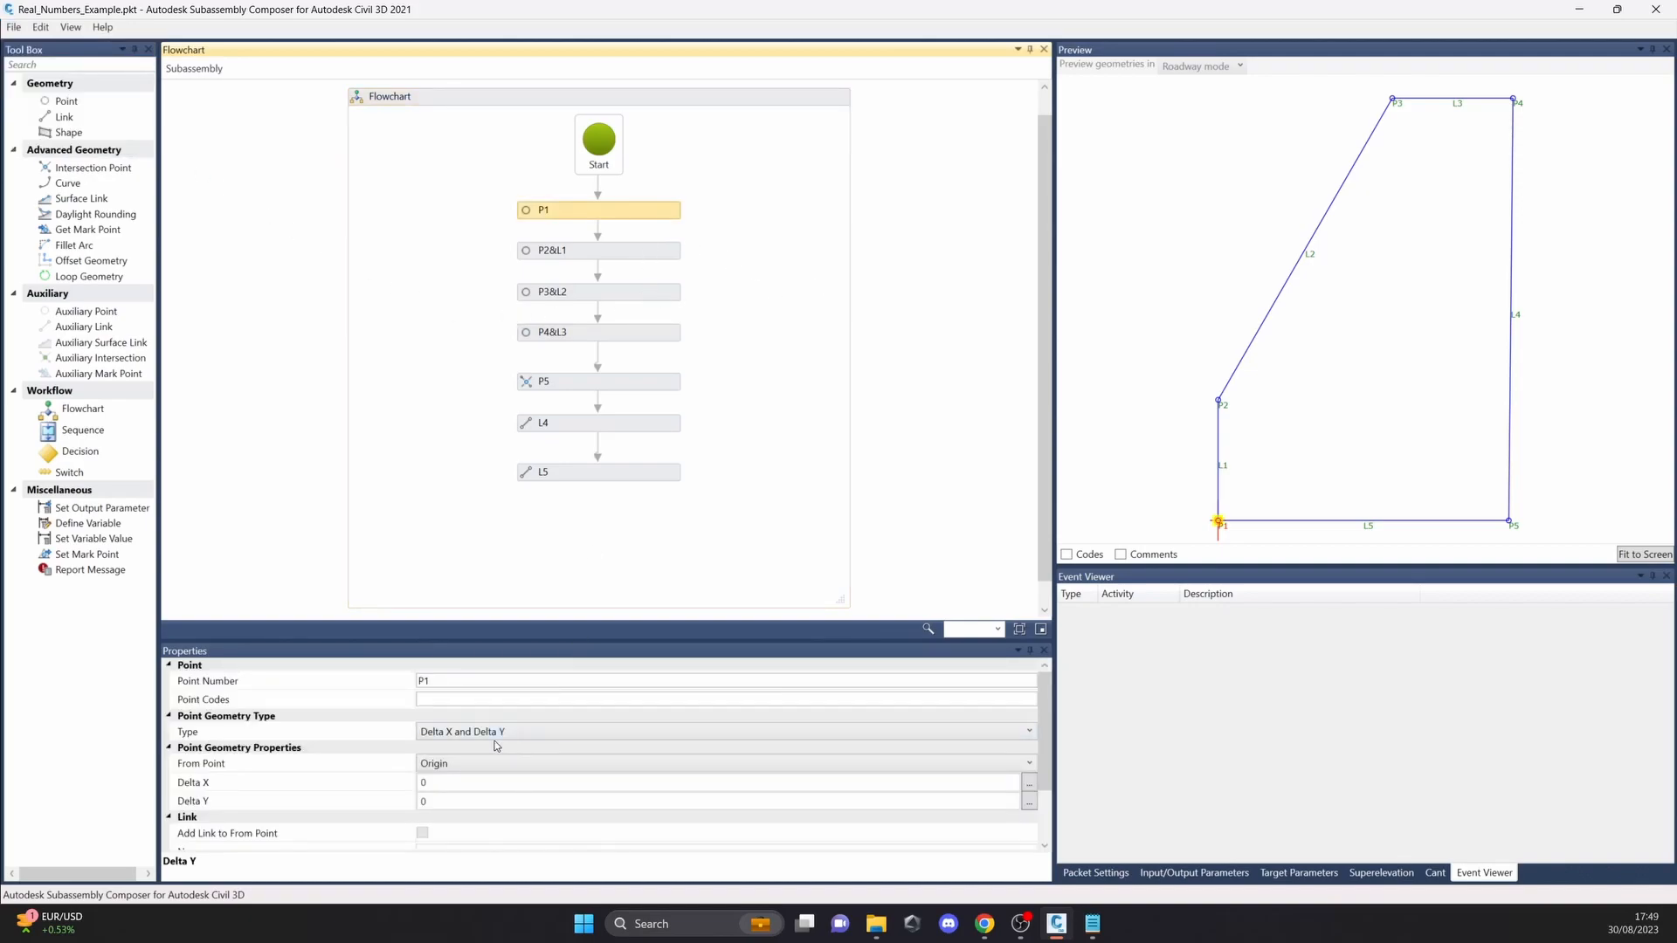
pyautogui.click(441, 783)
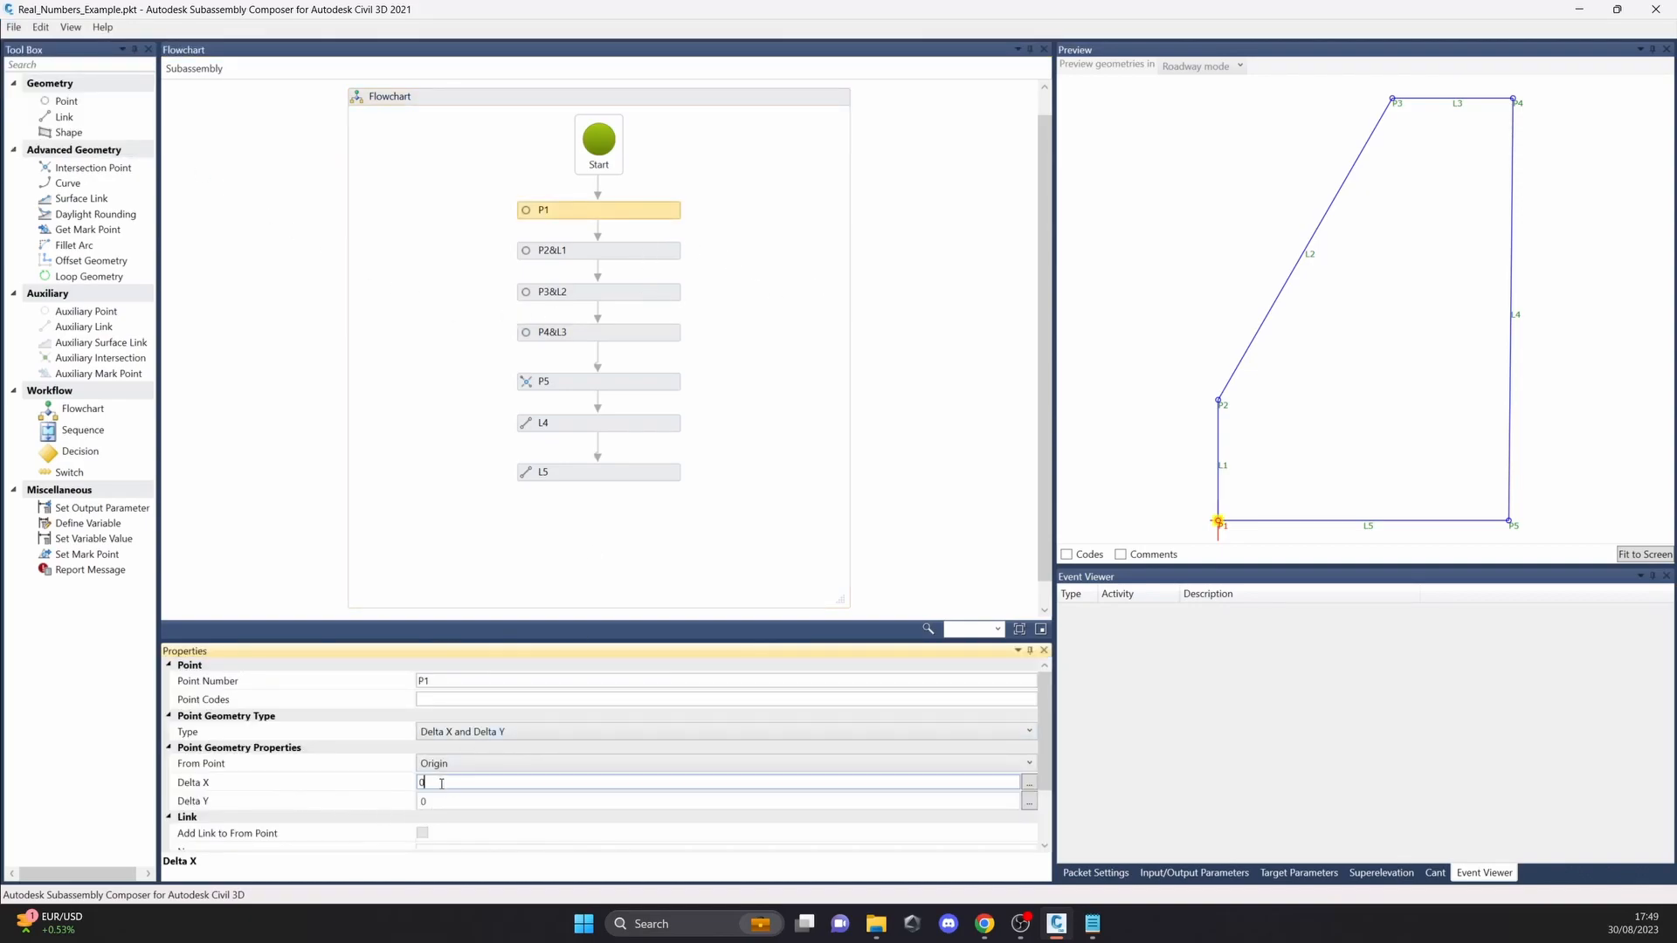
pyautogui.click(657, 252)
# Step: Create a new input parameter of type Double and select its name for reuse
pyautogui.click(1221, 874)
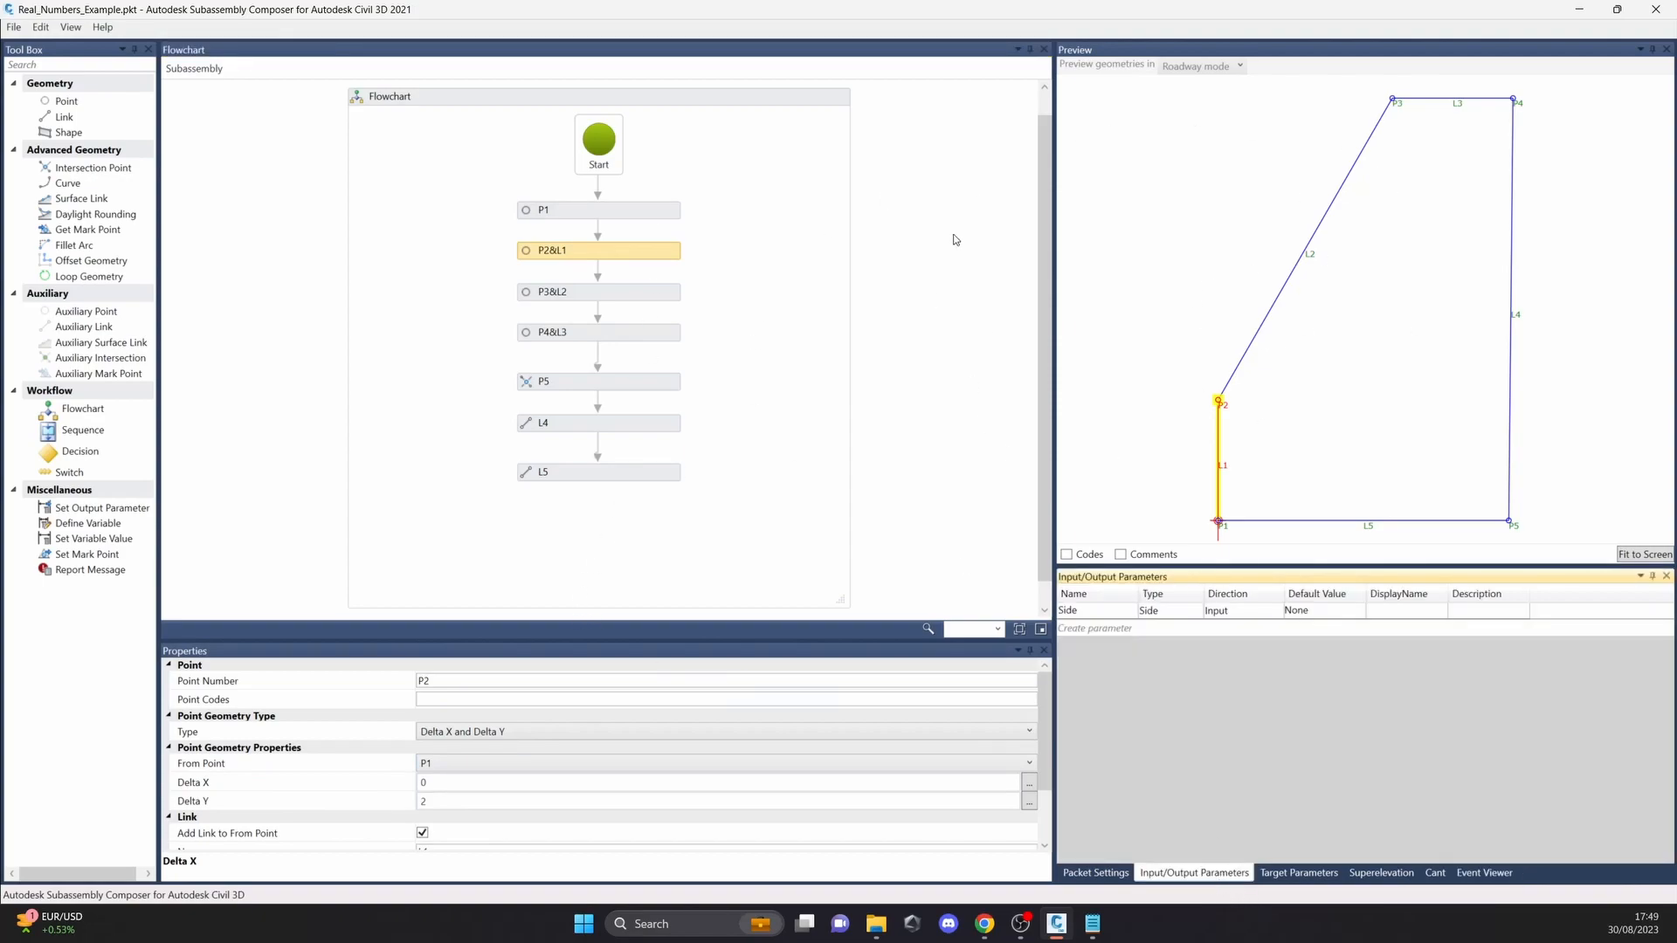
pyautogui.click(1096, 628)
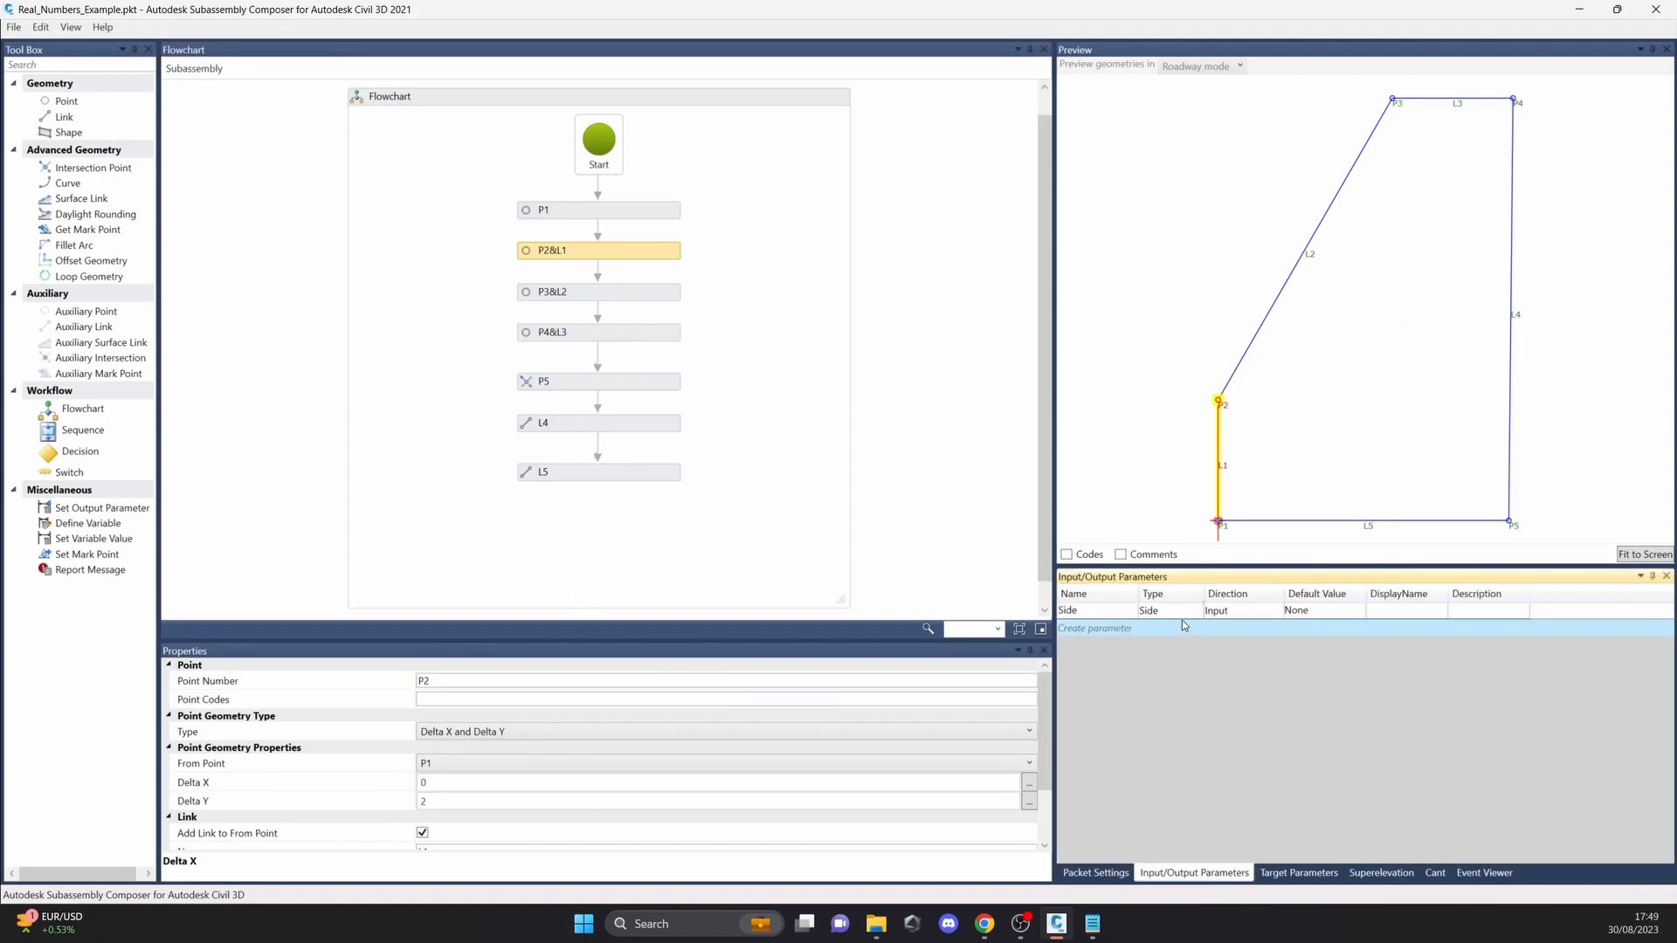
pyautogui.click(1111, 629)
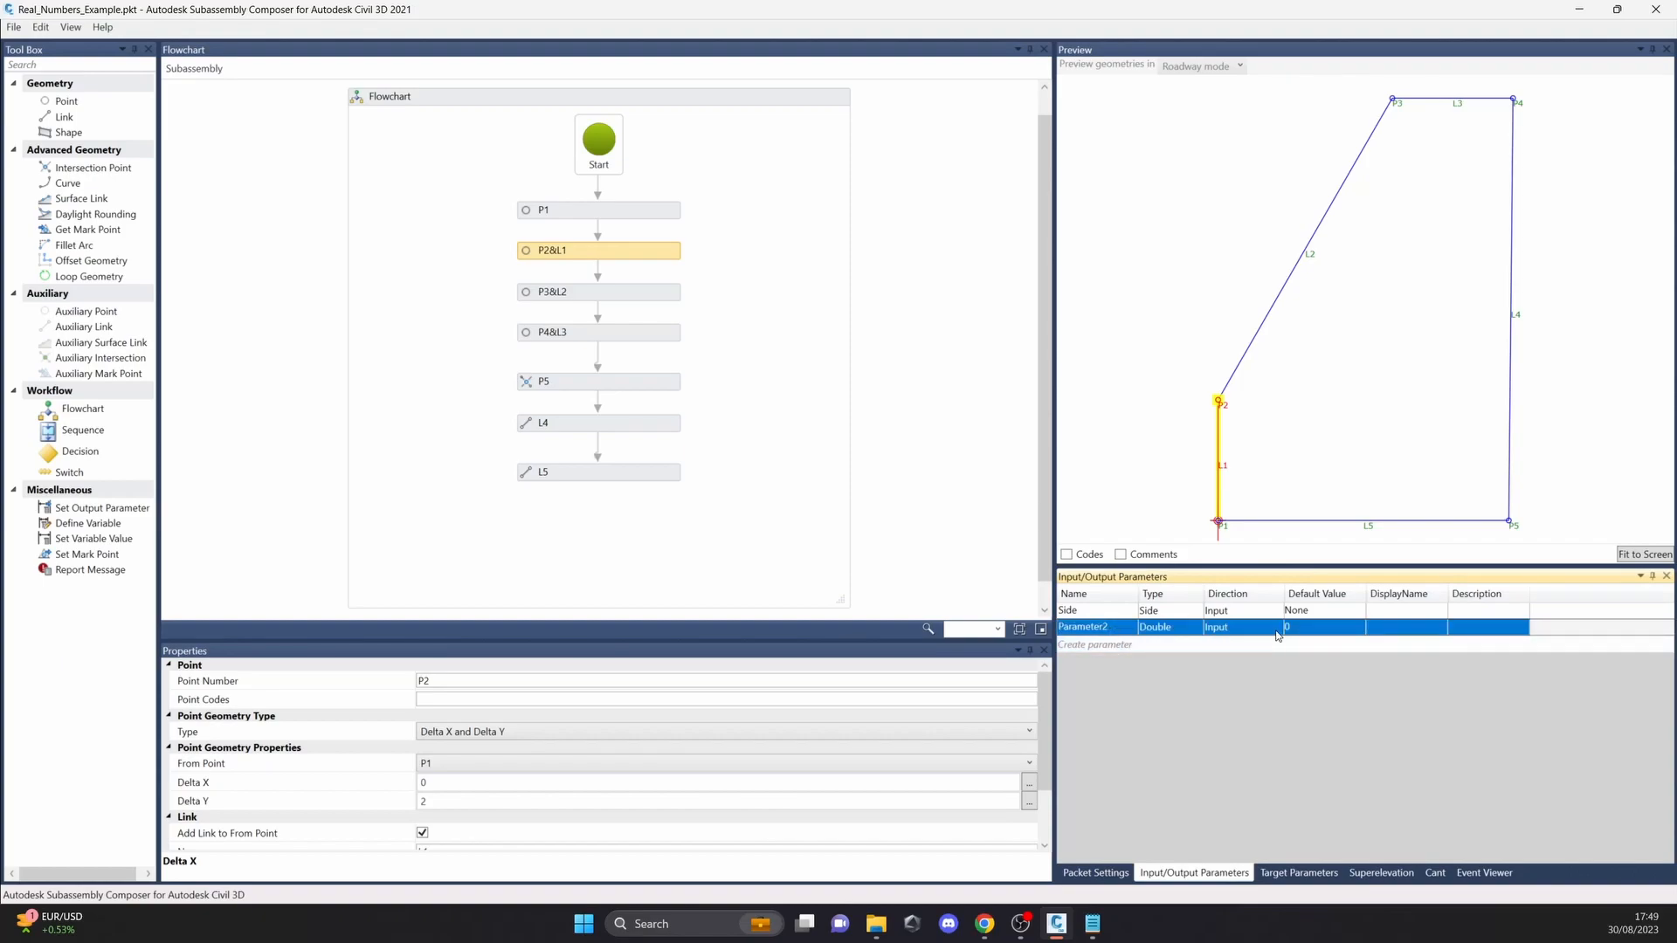
pyautogui.click(1123, 628)
pyautogui.doubleClick(1123, 627)
pyautogui.hotkey('ctrl', 'c')
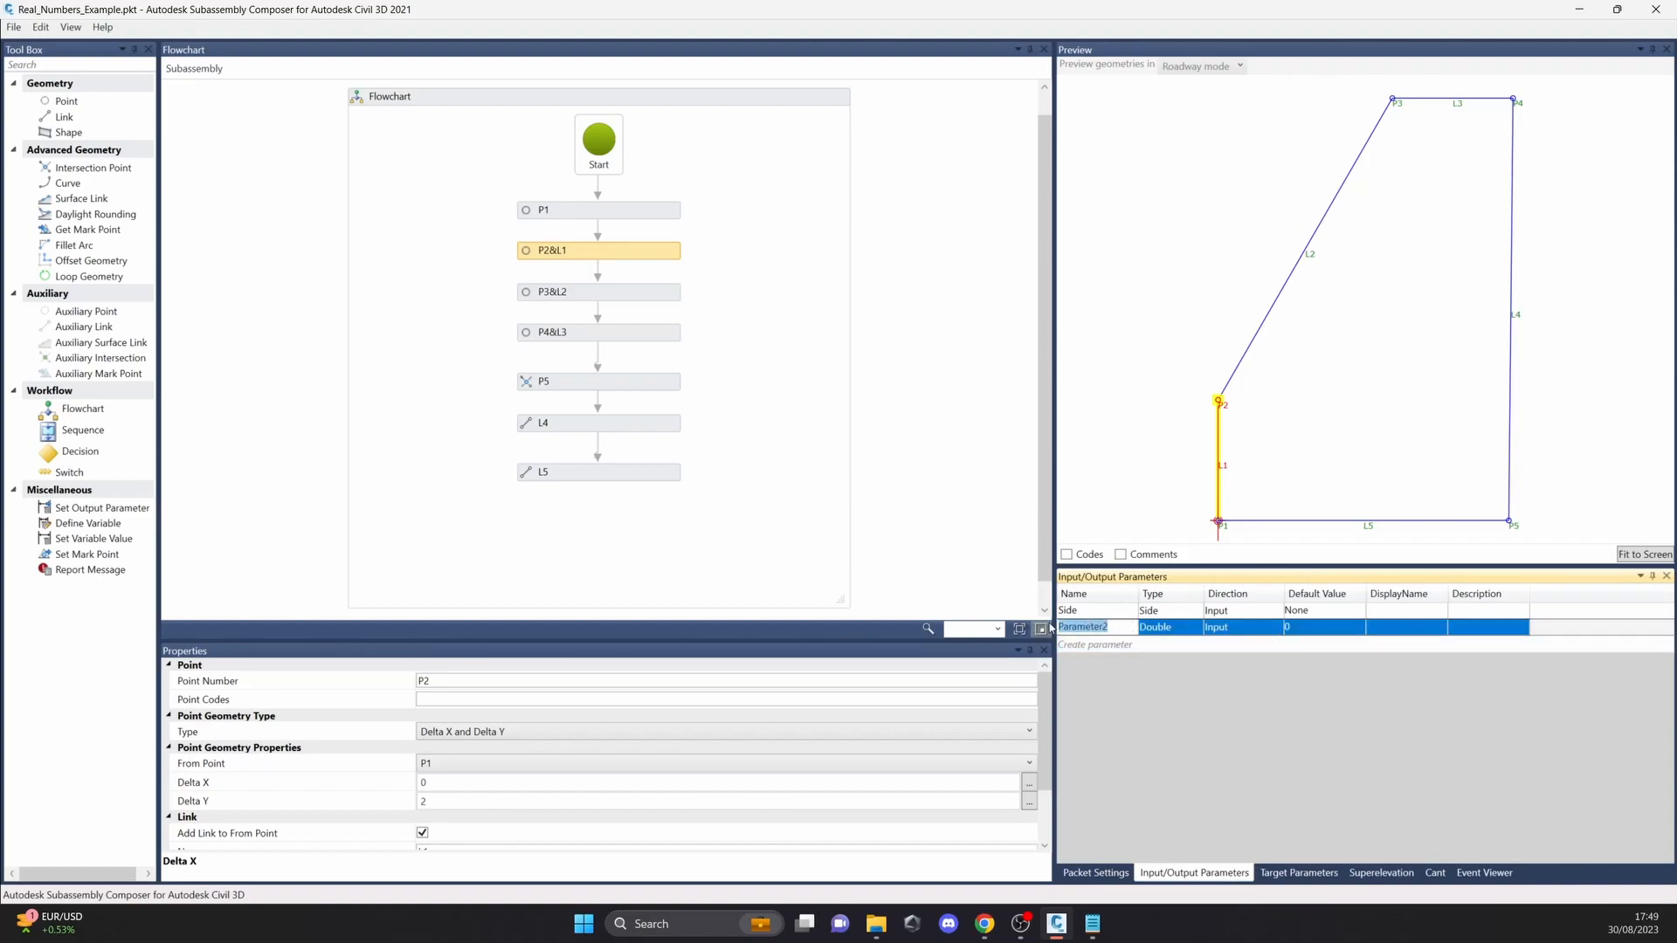
# Step: Replace P2's fixed Delta Y value with the name of the new input parameter, Parameter2
pyautogui.click(459, 785)
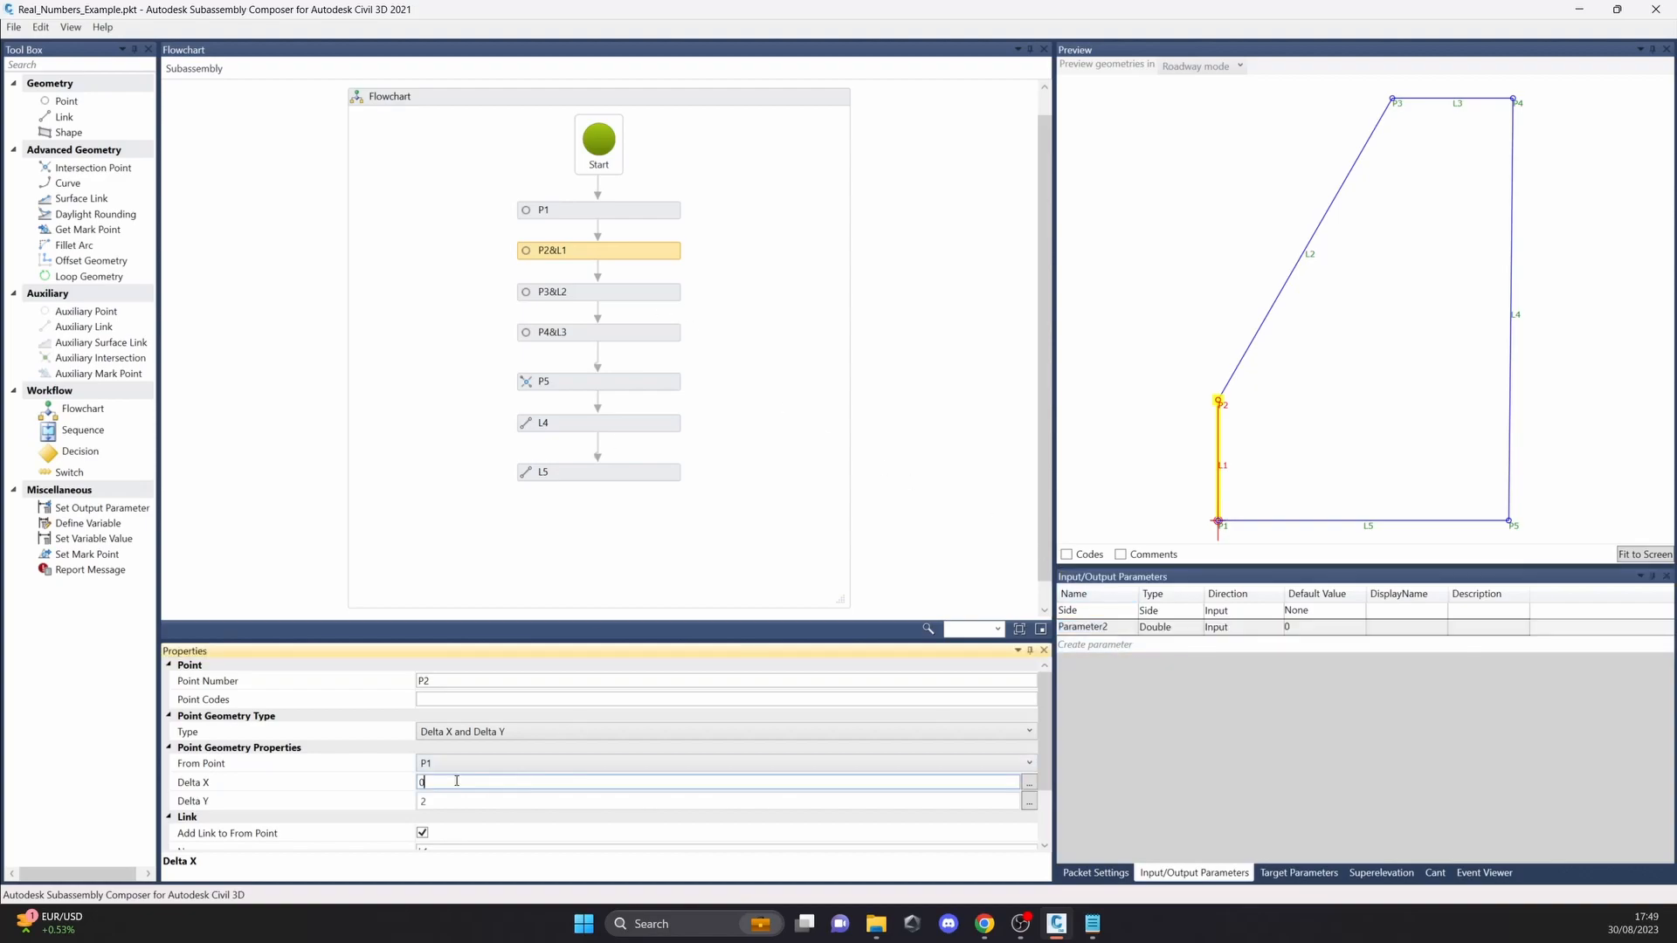
pyautogui.click(452, 803)
pyautogui.press('BackSpace')
pyautogui.hotkey('ctrl', 'v')
pyautogui.click(744, 460)
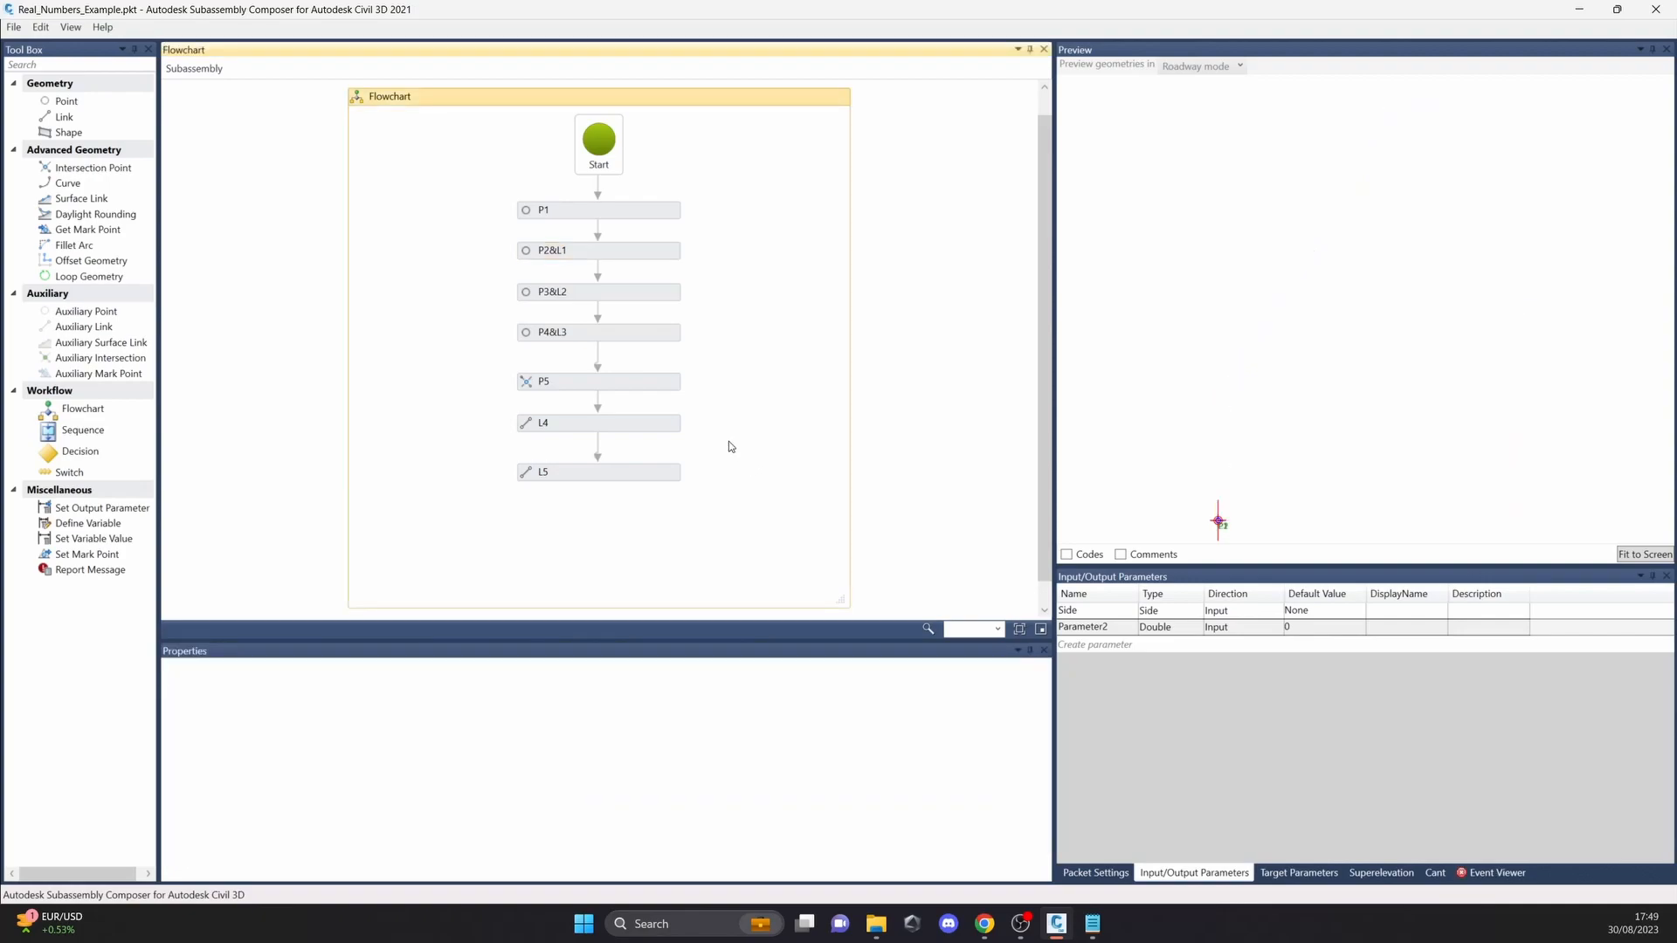
# Step: Set Parameter2's default value to 3 and check the resulting geometry in the preview
pyautogui.click(1321, 627)
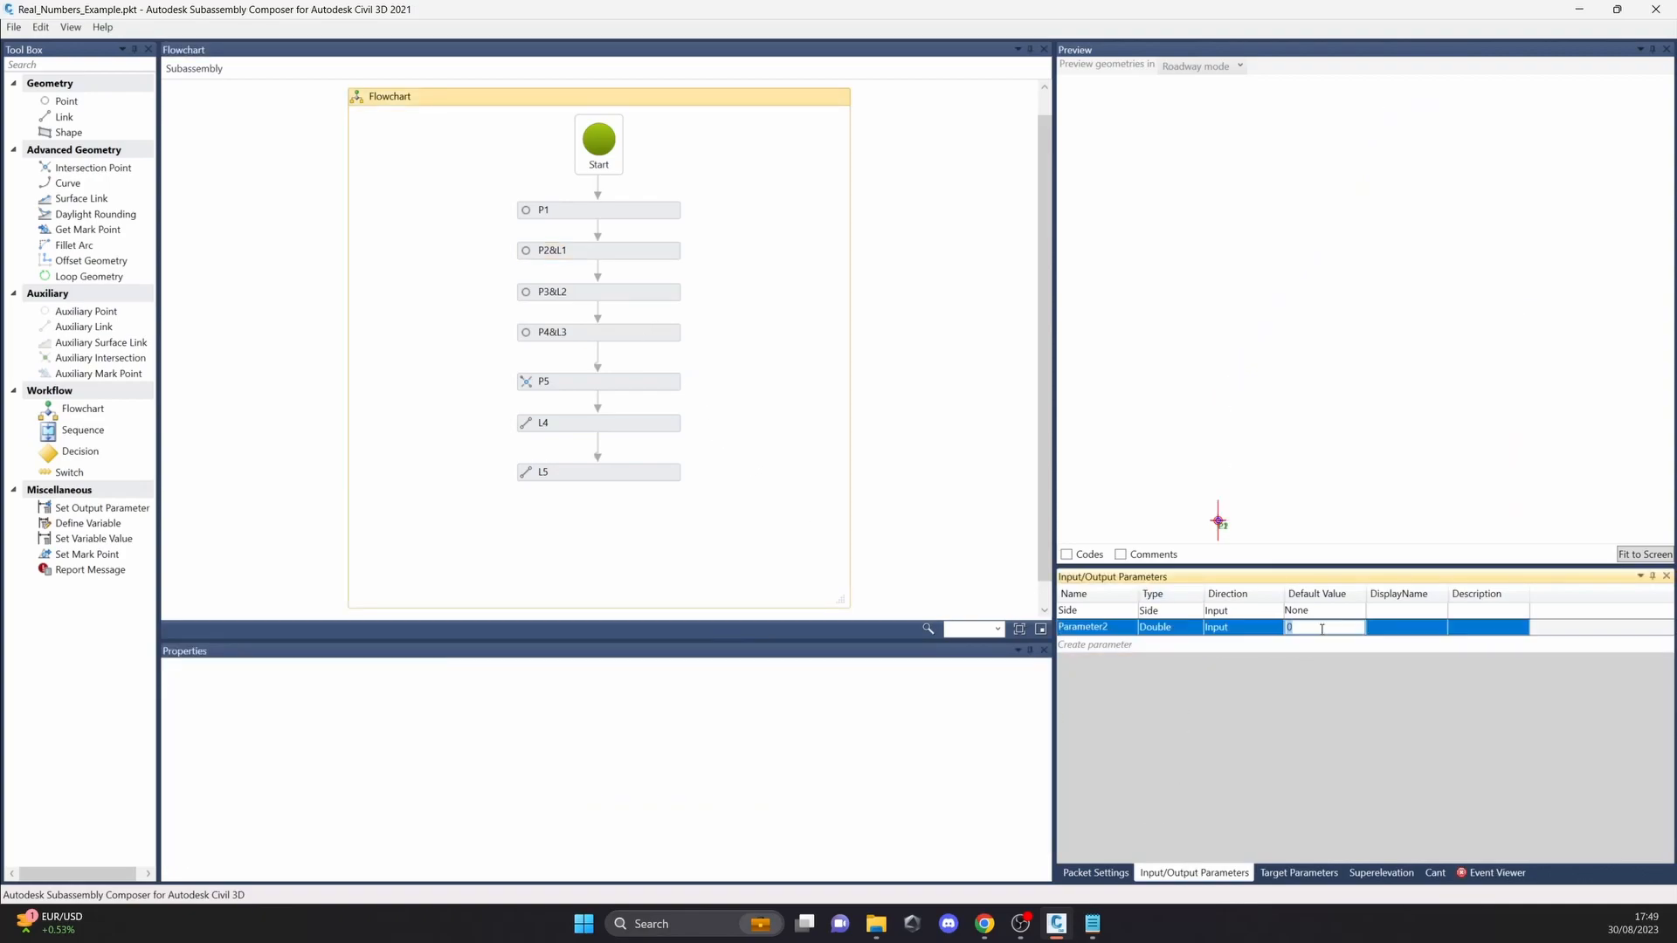
pyautogui.write('2')
pyautogui.click(1319, 629)
pyautogui.press('Return')
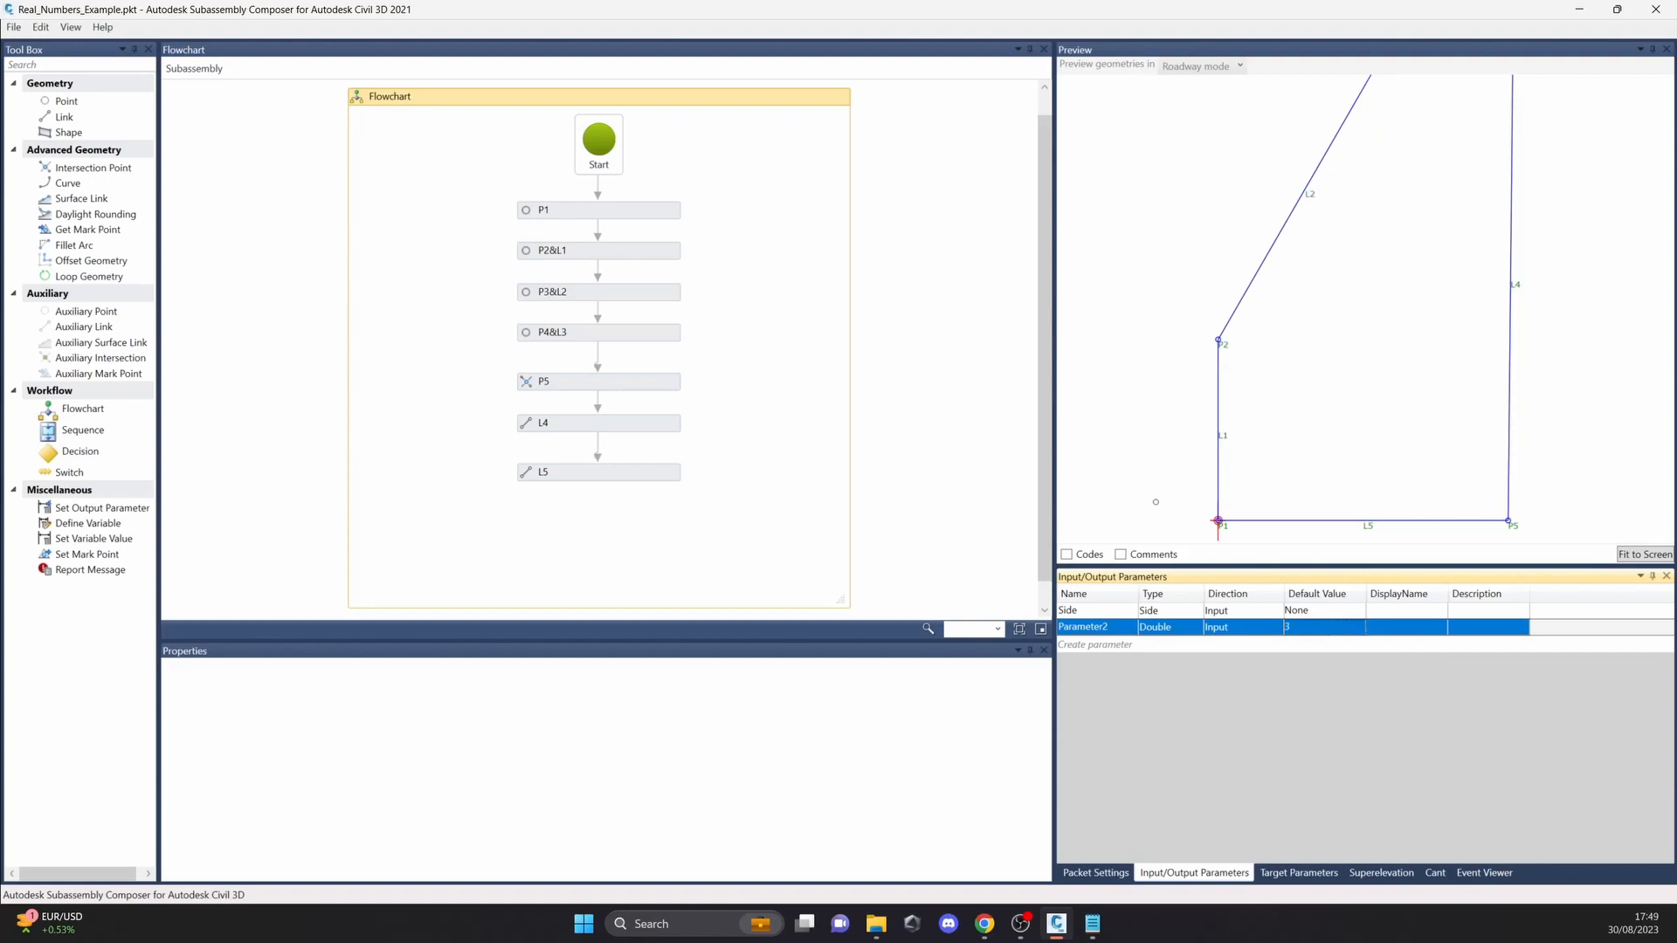
pyautogui.click(1153, 501)
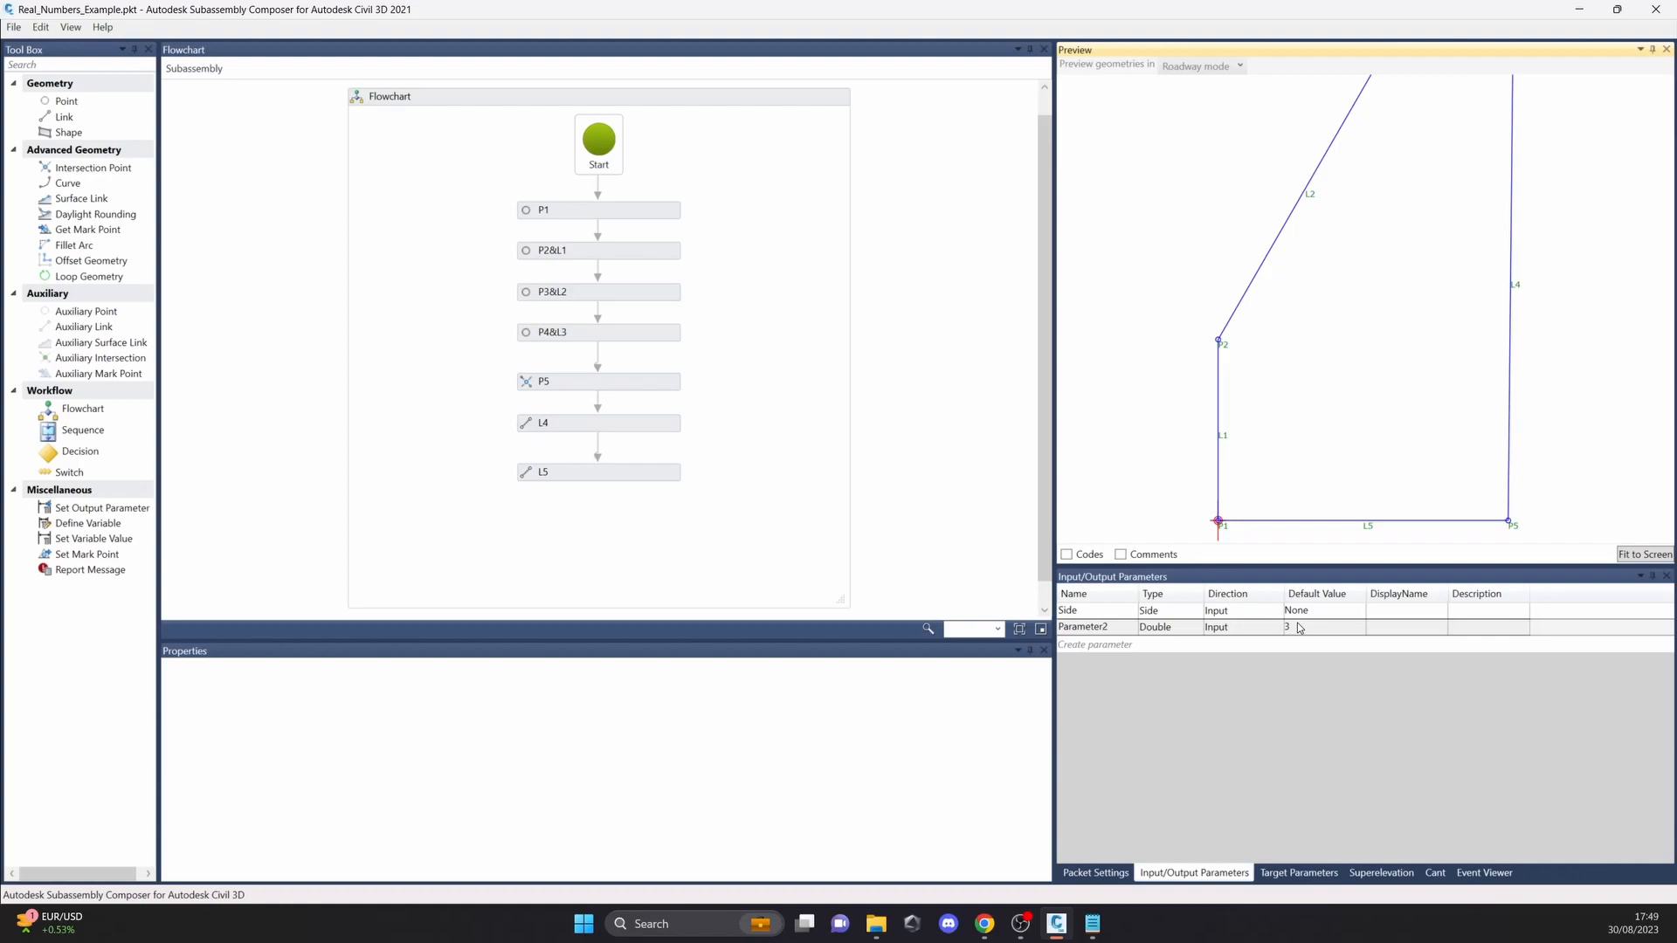
pyautogui.scroll(-3, 1280, 434)
# Step: Start opening another sample packet in place of the real numbers example
pyautogui.click(13, 28)
pyautogui.click(31, 64)
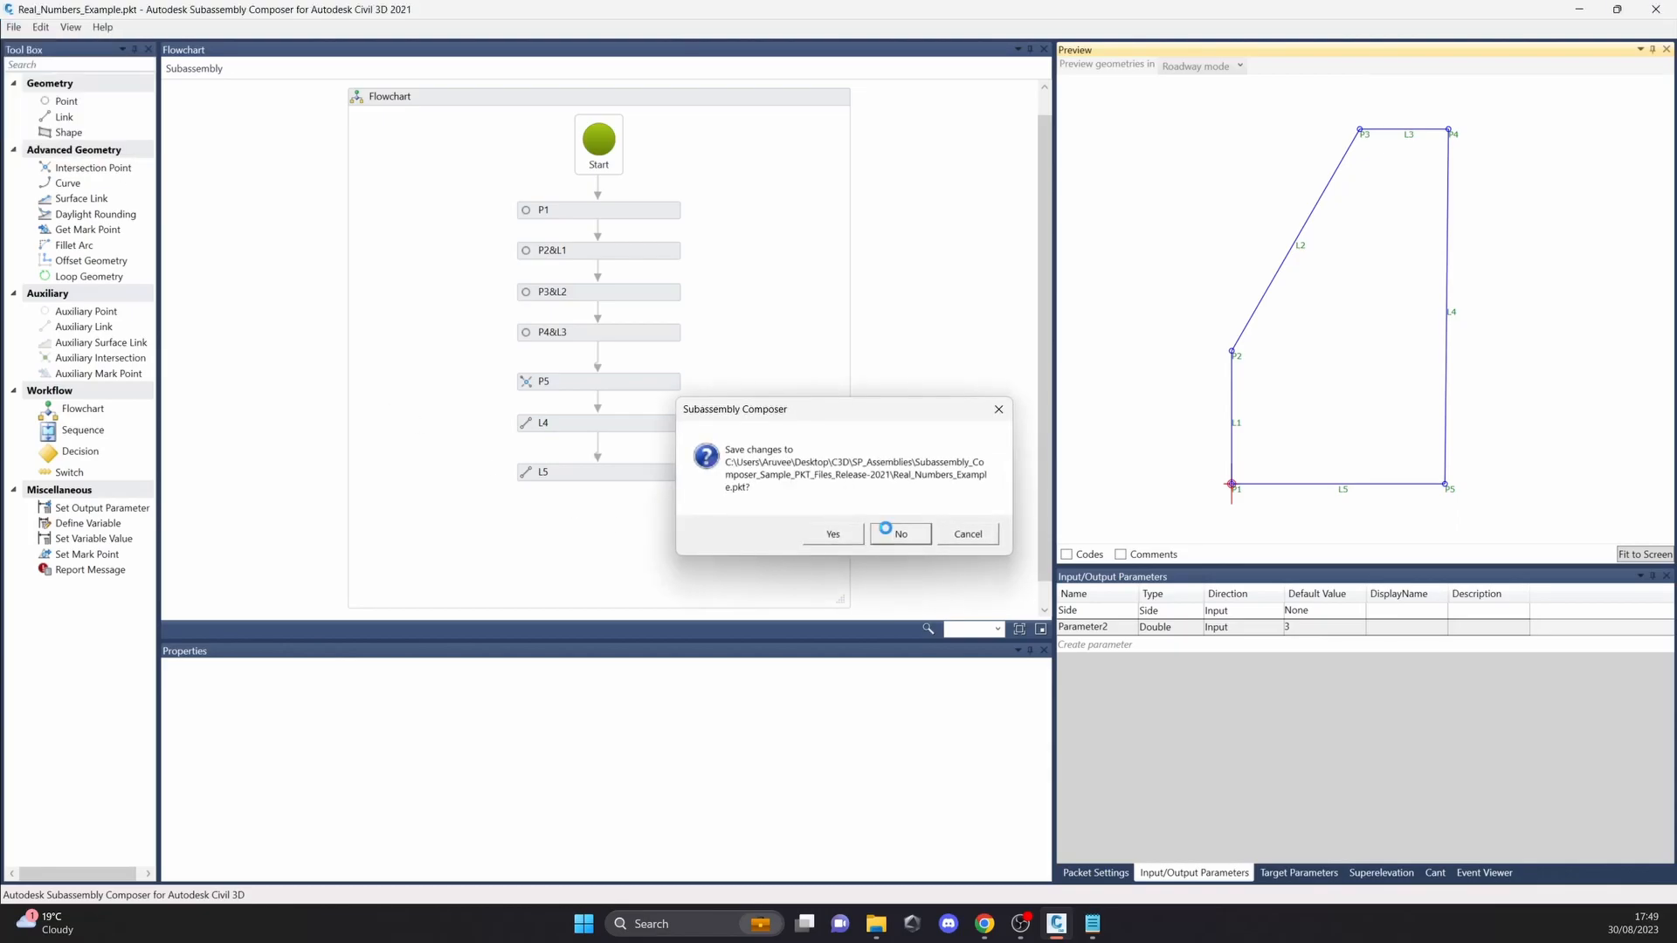